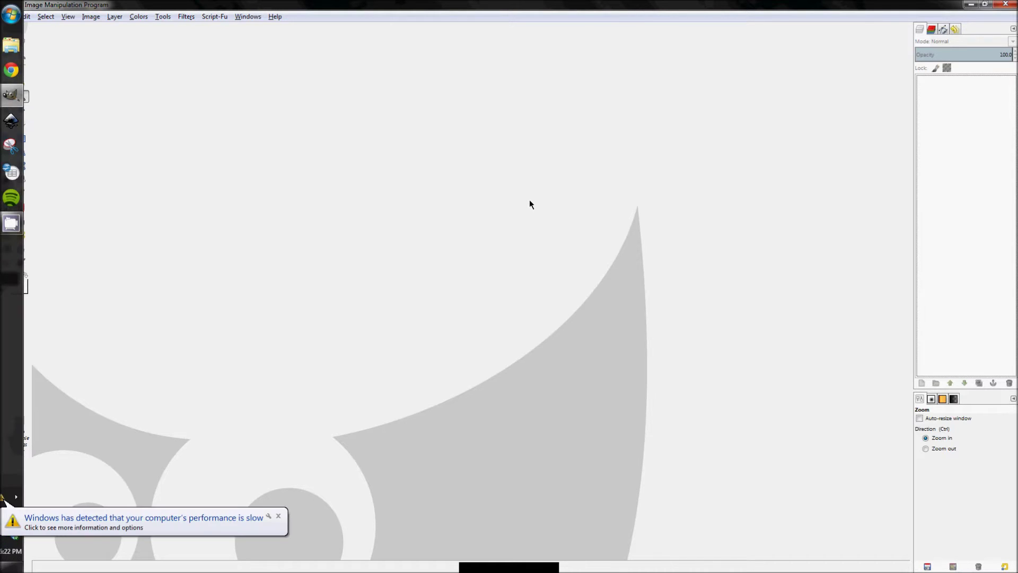
Create a new 1920x1080 image from the clipboard screenshot and clear all of its content to transparency.
left_click(278, 516)
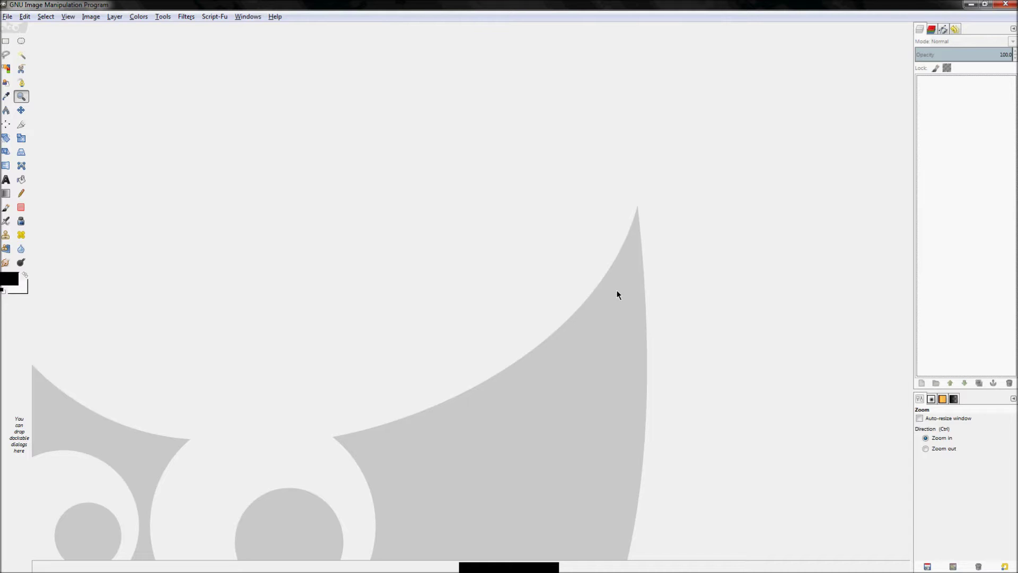
key("ctrl+shift+v")
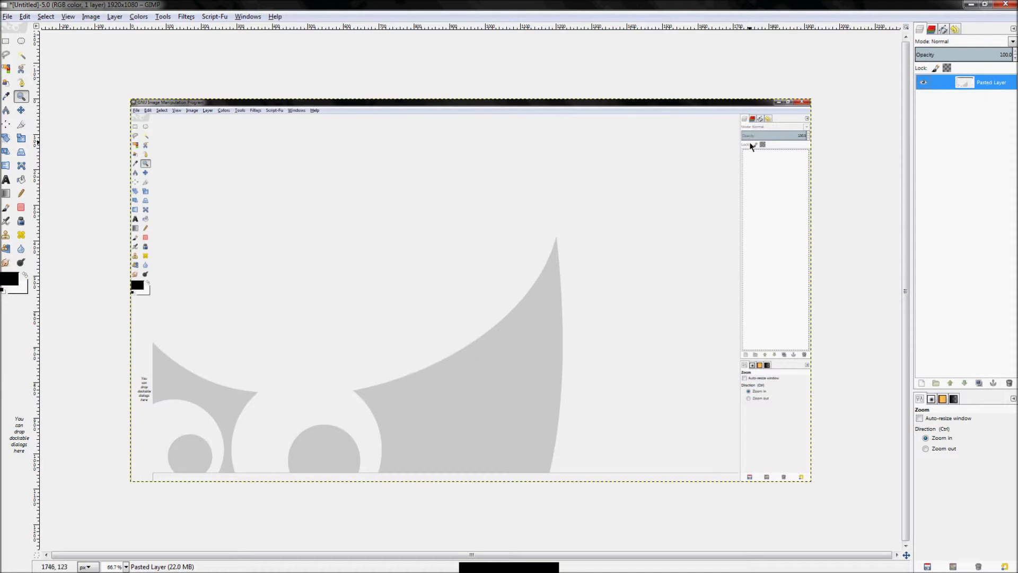
left_click(46, 16)
left_click(53, 27)
key("Delete")
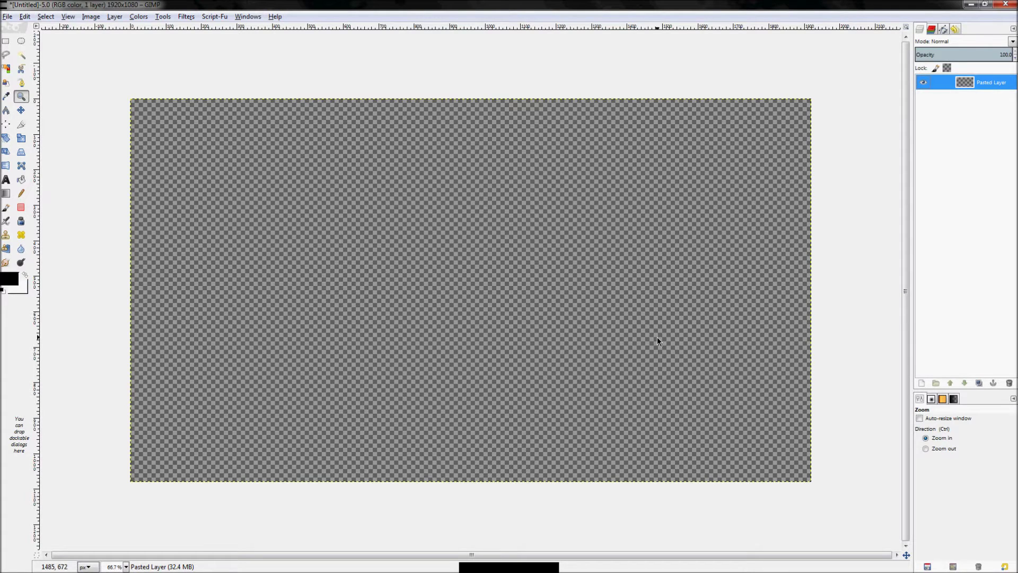
Fill the entire empty canvas with black using Bucket Fill, keeping black as the foreground color.
key("shift+b")
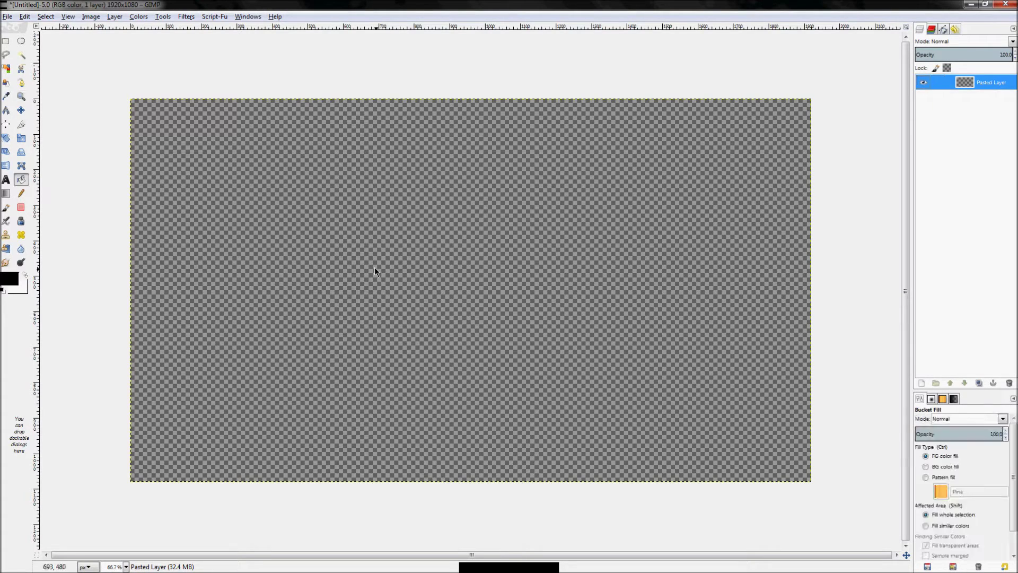
left_click(520, 248)
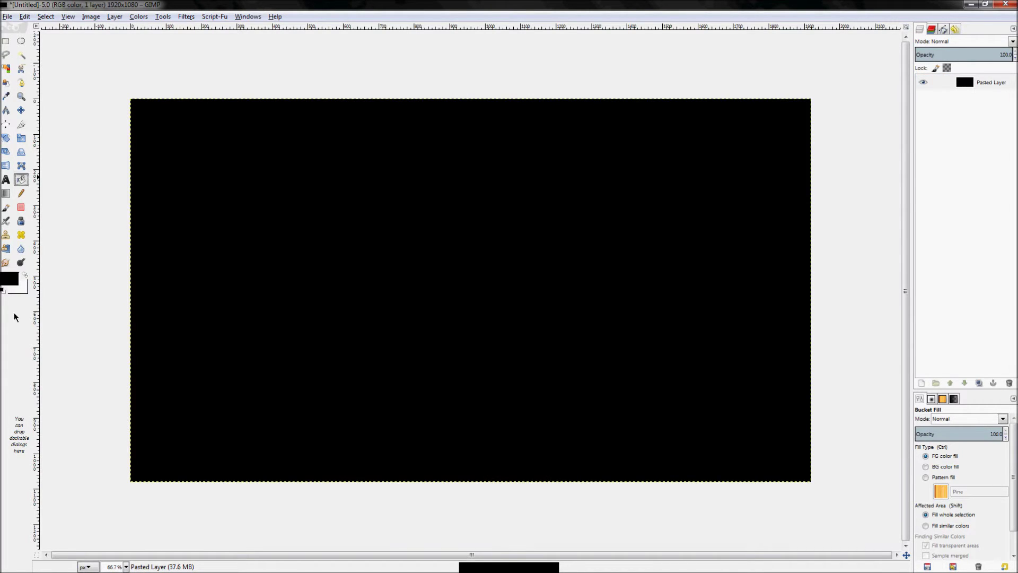
left_click(10, 281)
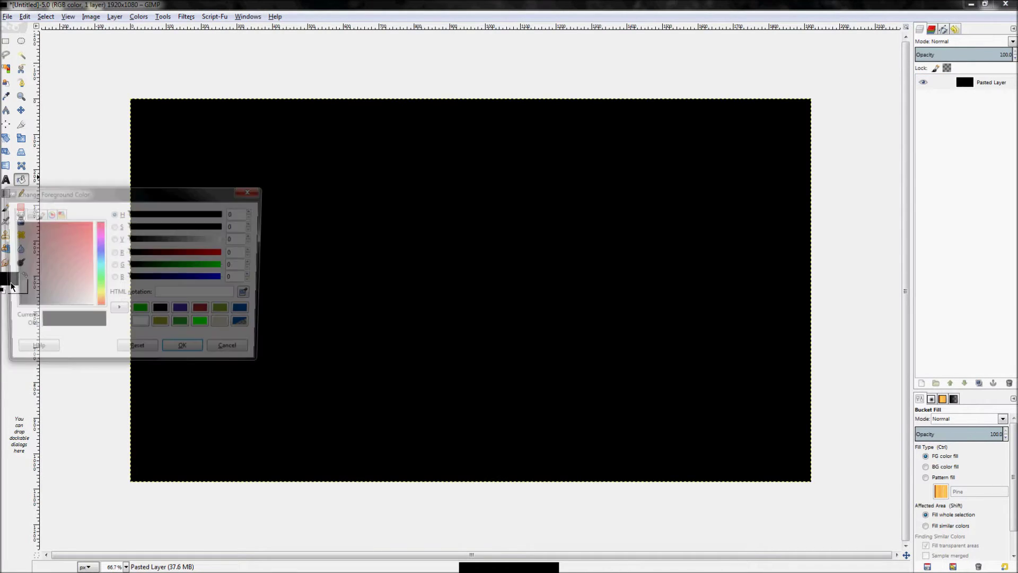
left_click(187, 353)
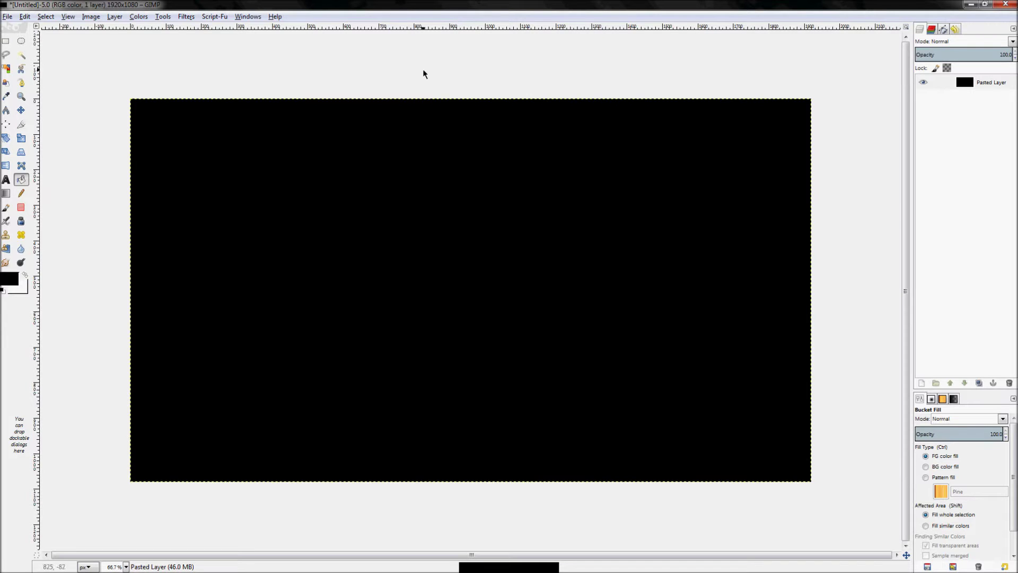
Place a horizontal guide slightly below the canvas's middle and a vertical guide about three quarters across its width.
left_click_drag(474, 31, 666, 323)
left_click_drag(37, 302, 646, 369)
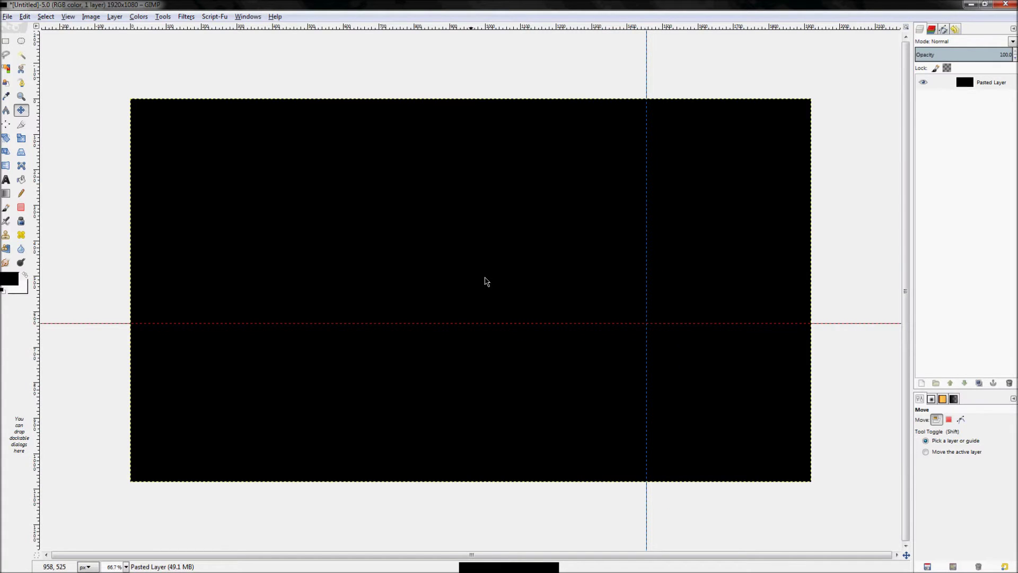
Add a transparent 1920x1080 layer above the black one and fill it with white.
right_click(971, 84)
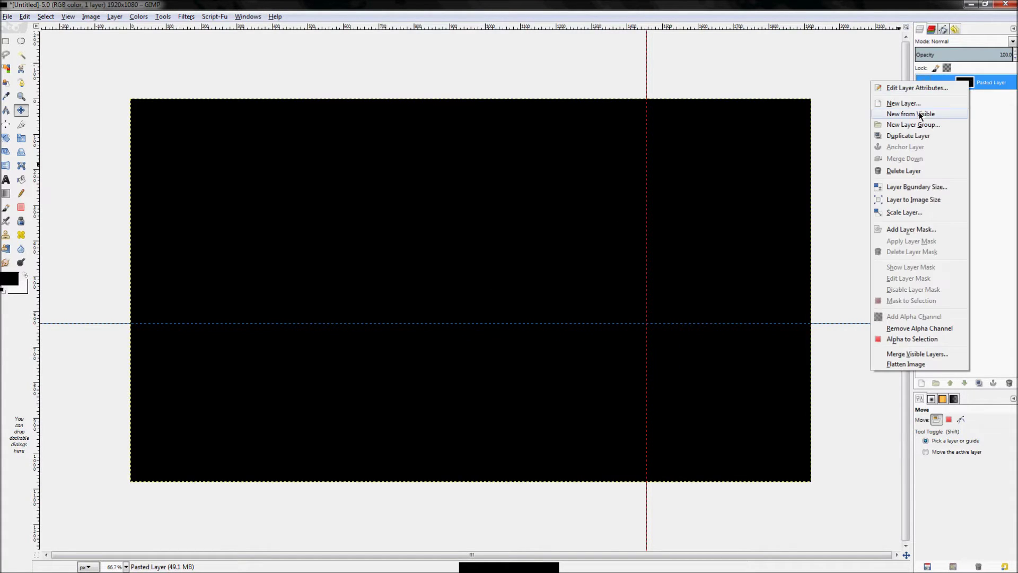
left_click(920, 103)
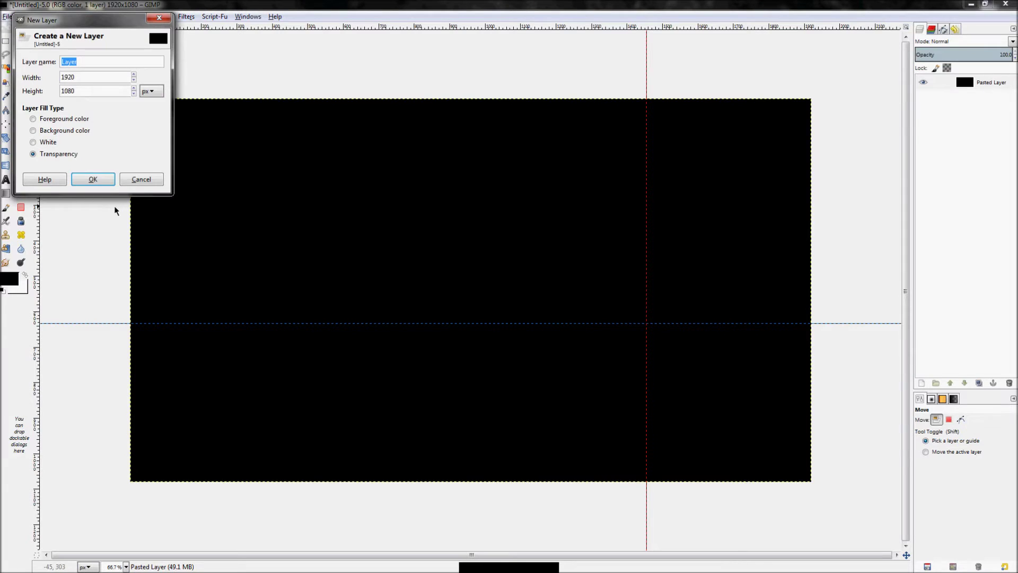
left_click(84, 179)
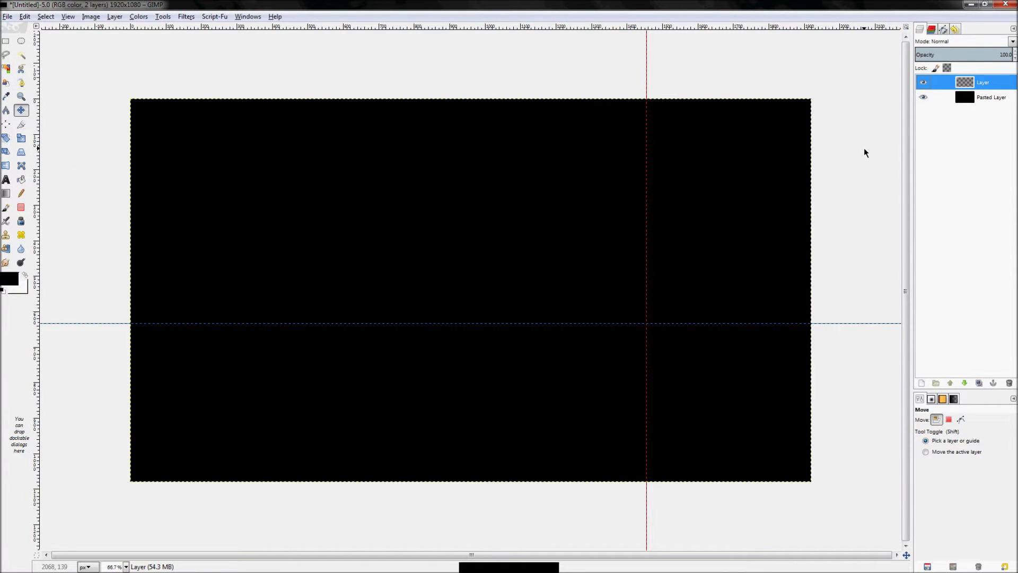
key("shift+b")
key("x")
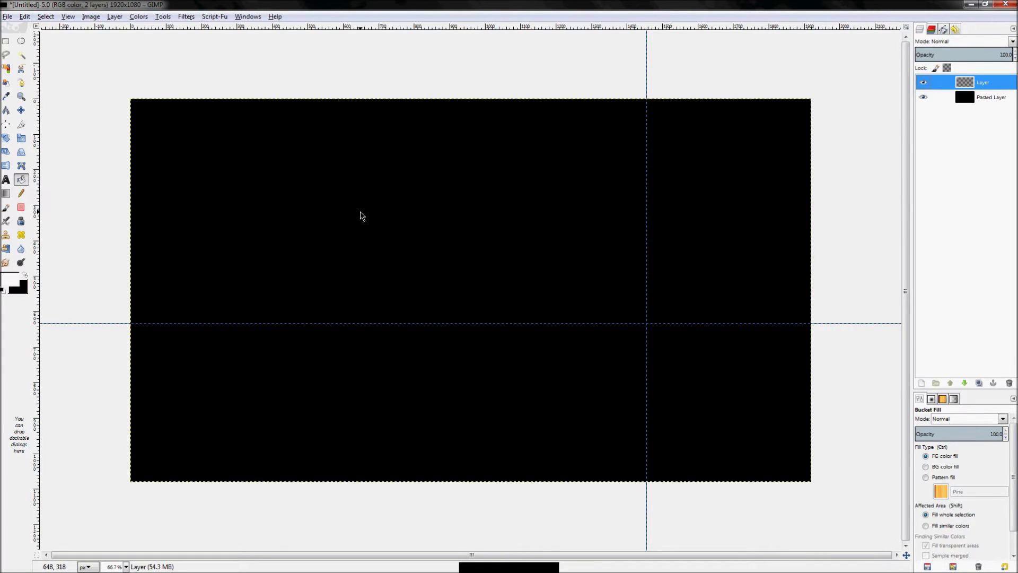
left_click(361, 215)
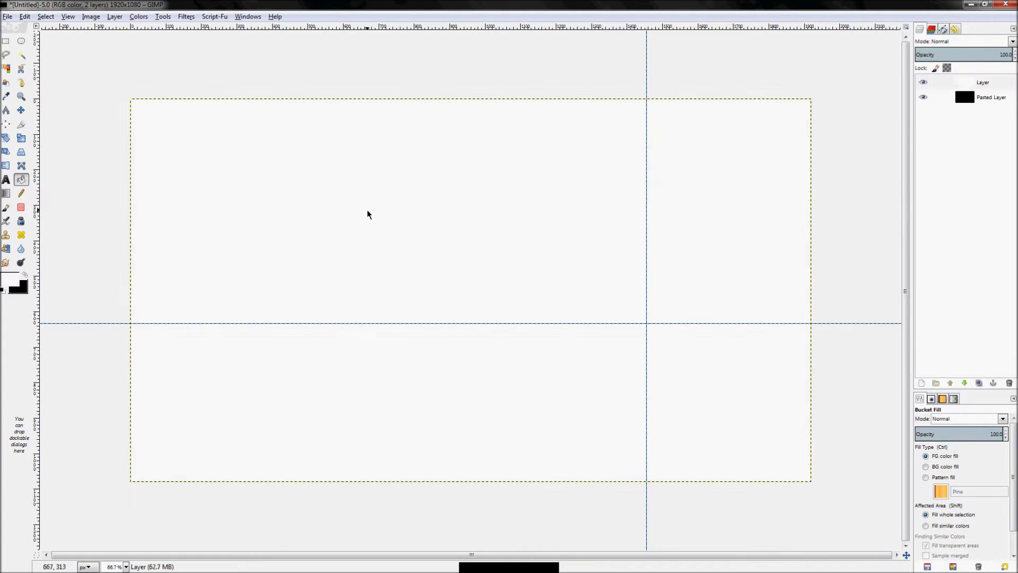
Apply RGB Noise to the white layer with red, green and blue at 1.00, alpha at 0.00 and Independent RGB off.
left_click(186, 16)
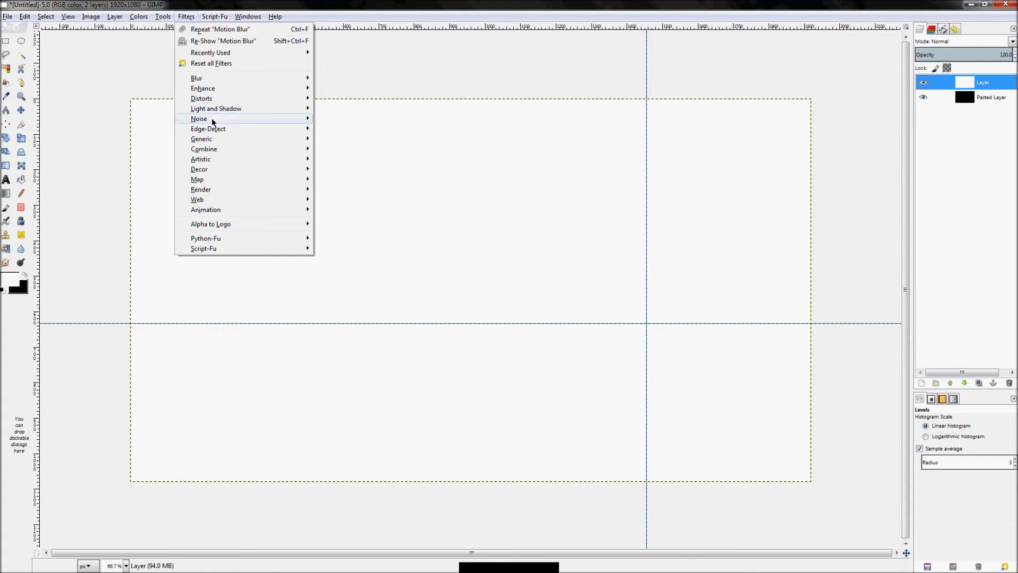
mouse_move(245, 120)
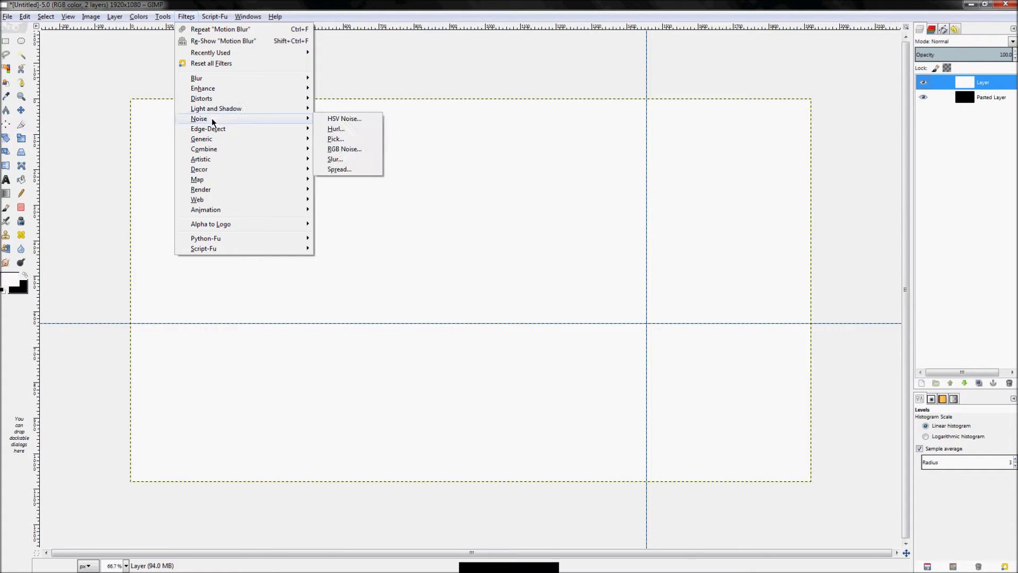
left_click(355, 149)
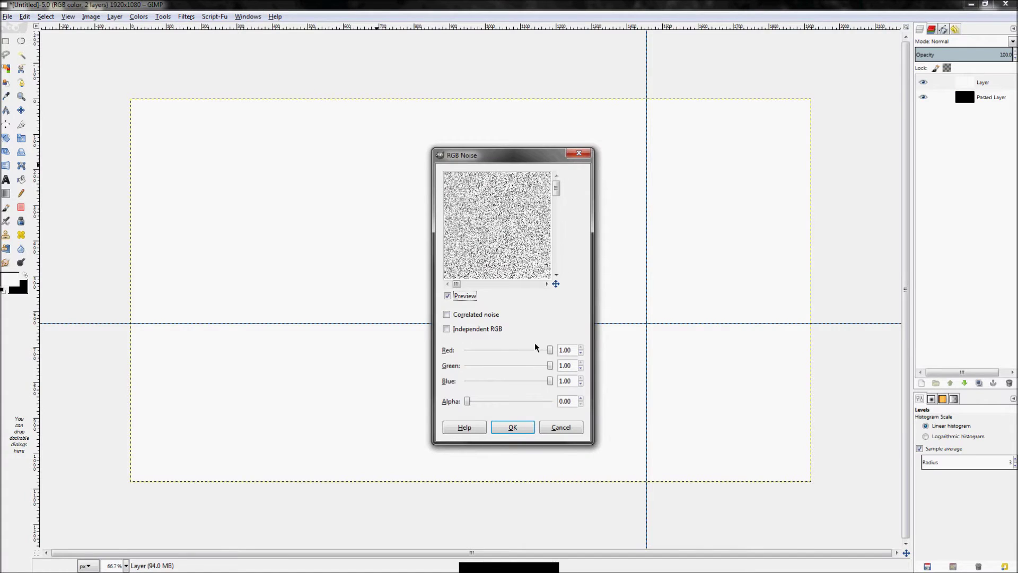
left_click(549, 350)
left_click(513, 427)
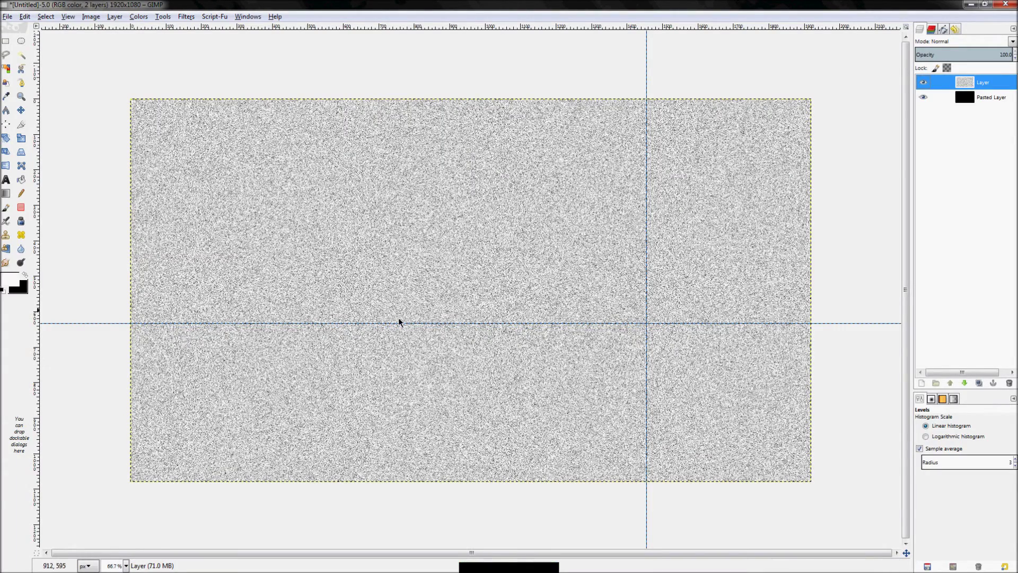
Examine the grain of the noise up close and return to viewing the whole image.
scroll(438, 257, "up", 6)
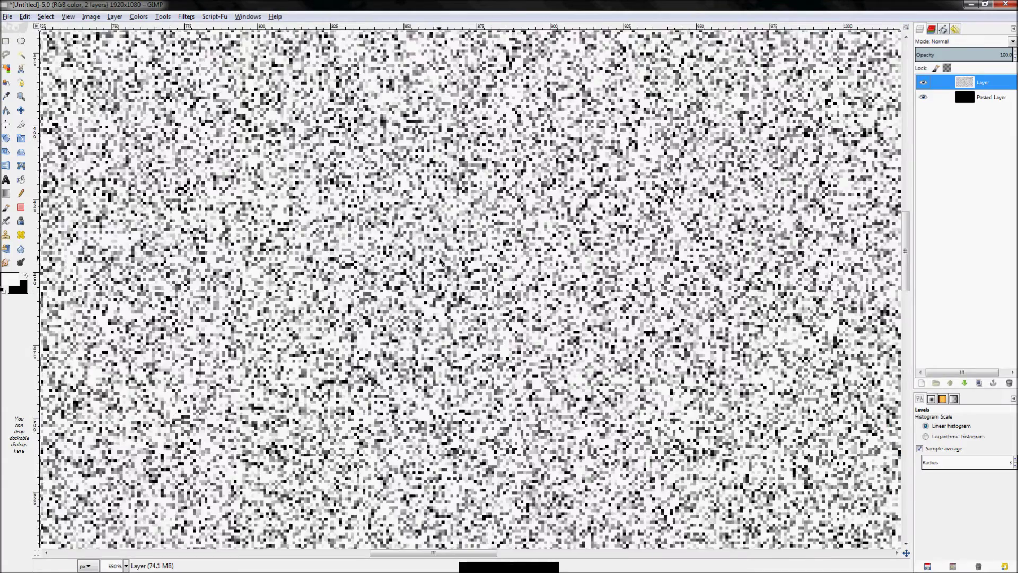
key("z")
key("shift+ctrl+j")
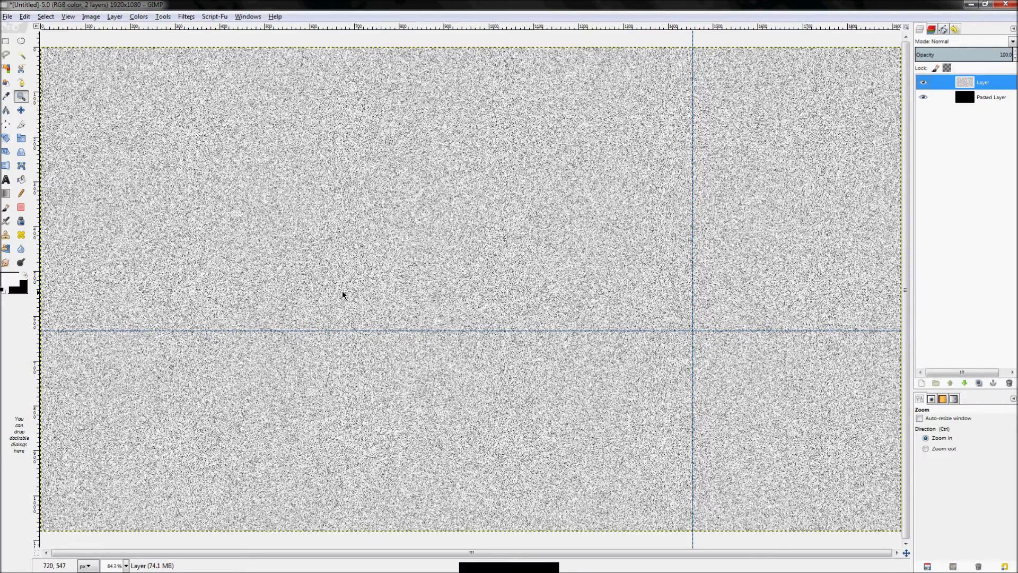
left_click(441, 271)
left_click(417, 256)
left_click(537, 313)
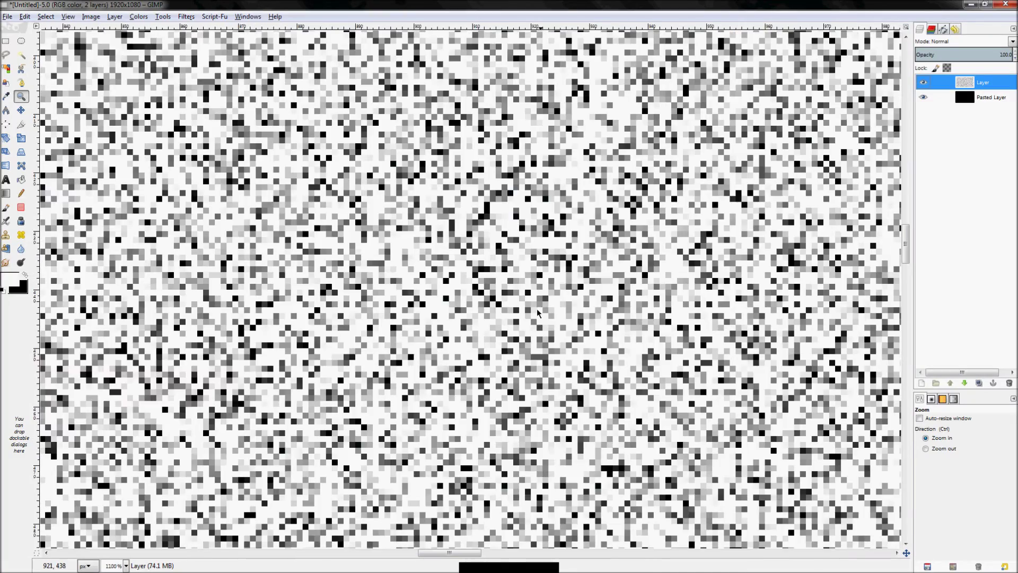
key("shift+ctrl+j")
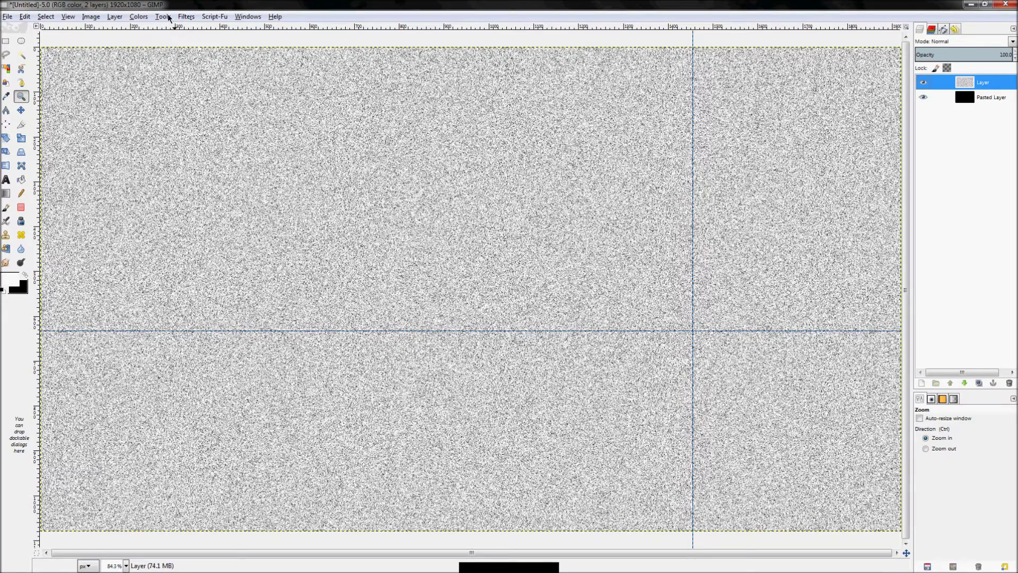
Apply a linear Motion Blur to the noise layer with length 33 and angle 90.
left_click(187, 16)
mouse_move(209, 80)
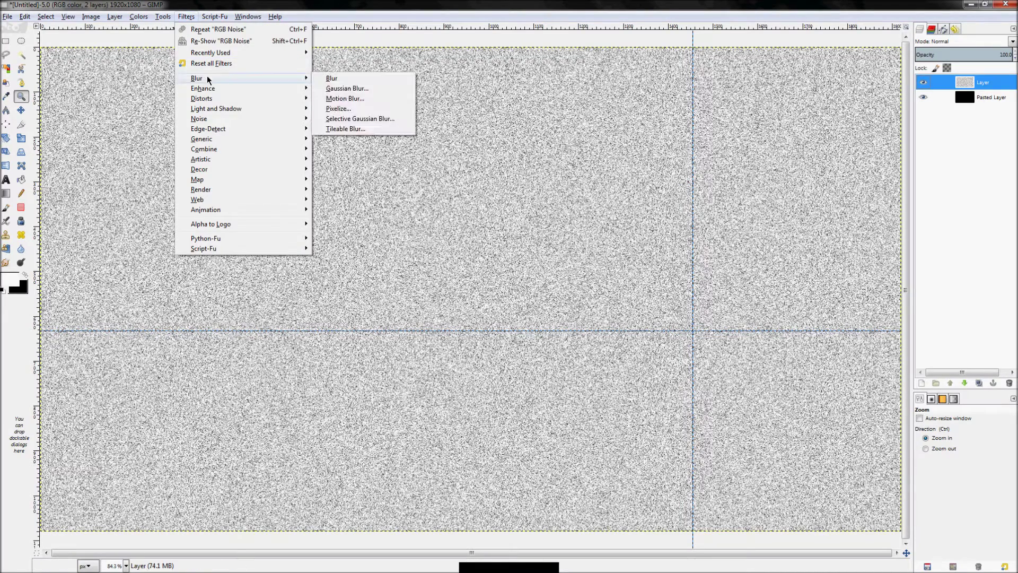
left_click(342, 99)
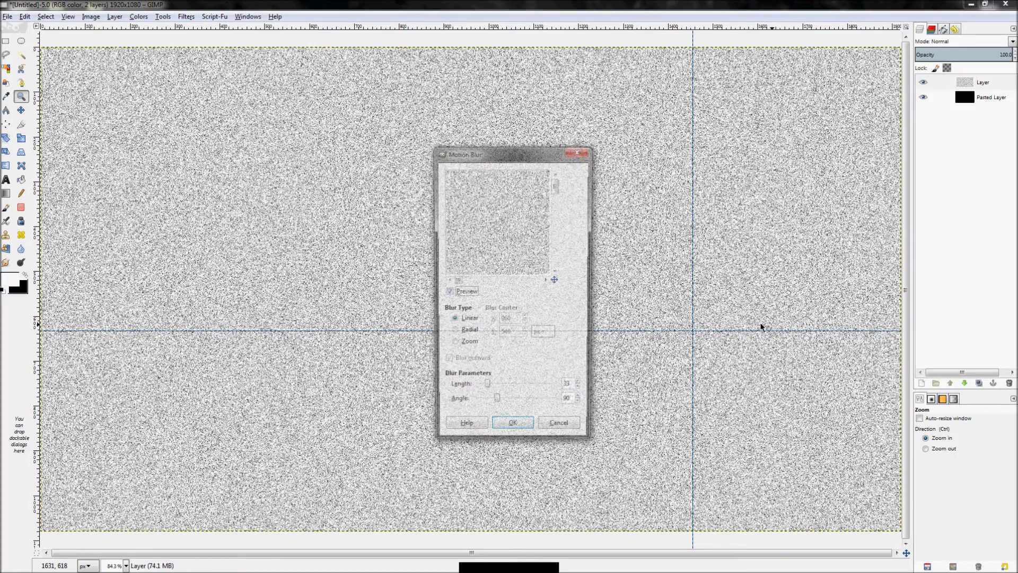
left_click(455, 322)
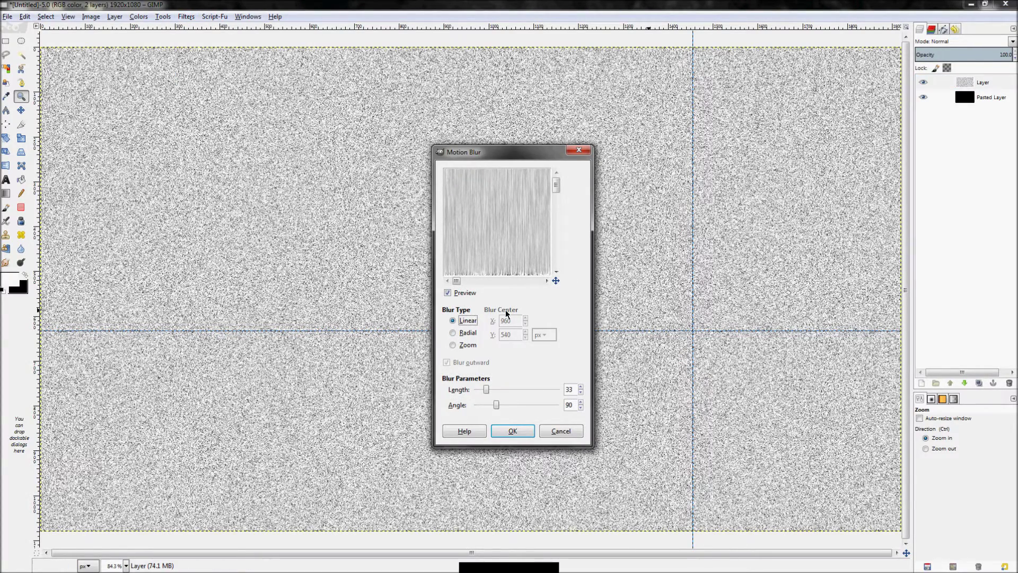
left_click(512, 432)
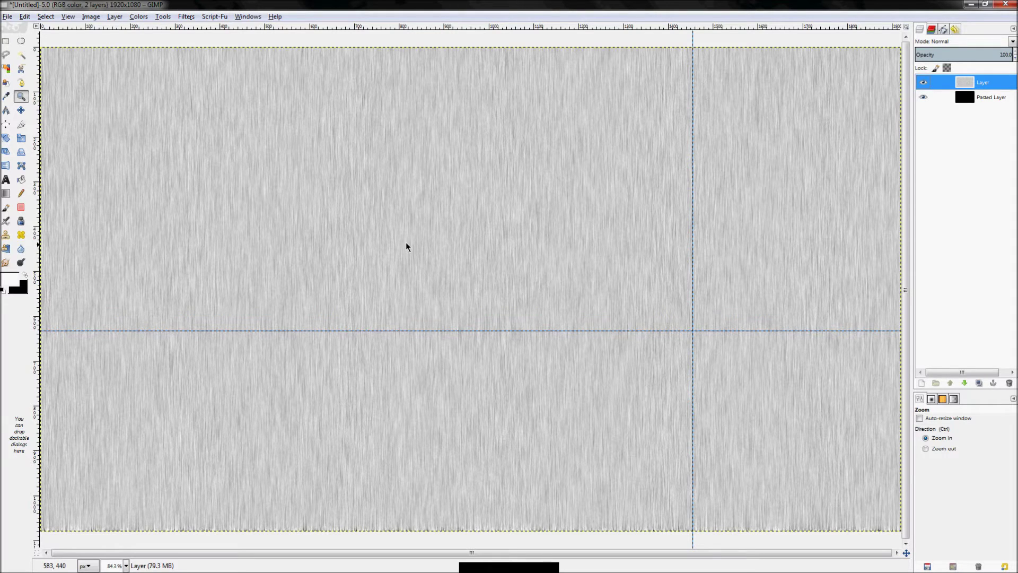
Add a mask made from a grayscale copy of the blurred layer, activate the layer's content and compare it hidden and shown.
right_click(965, 84)
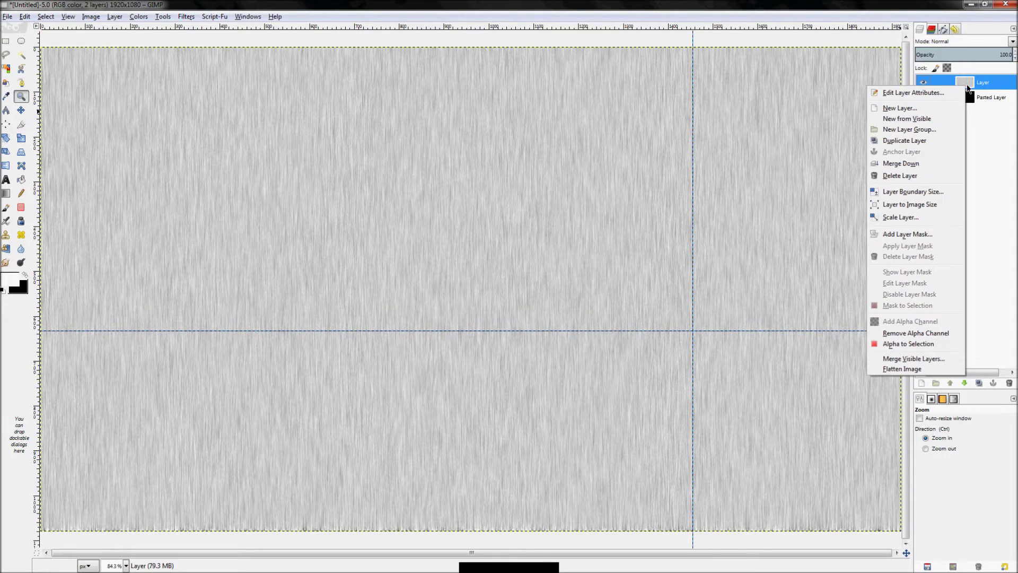
left_click(931, 235)
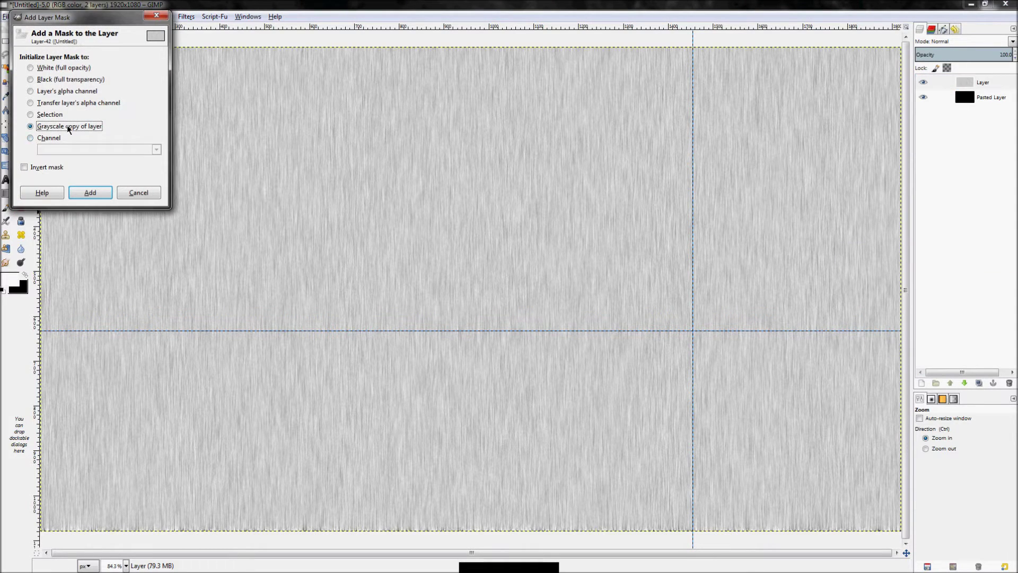
left_click(99, 196)
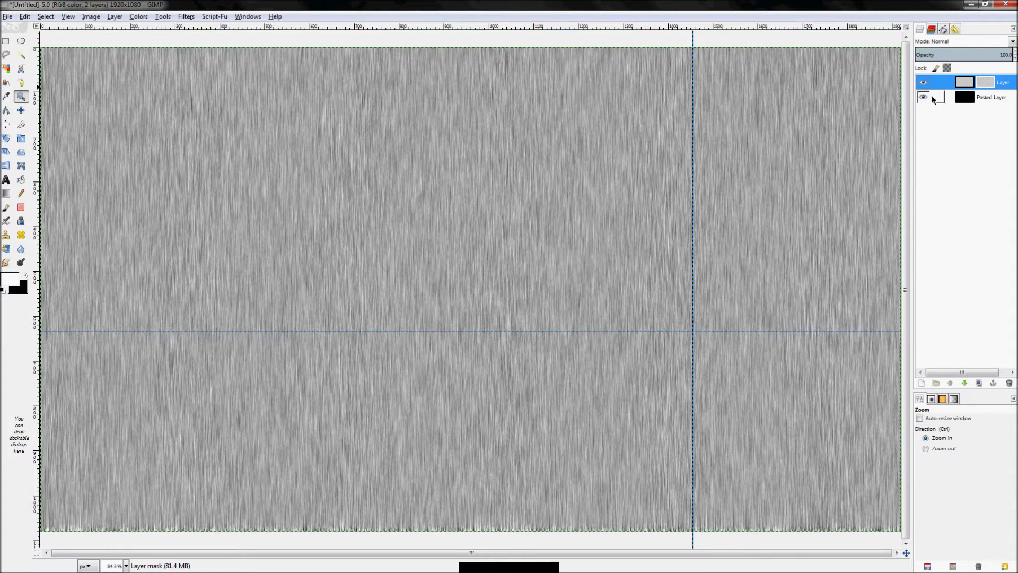
left_click(965, 81)
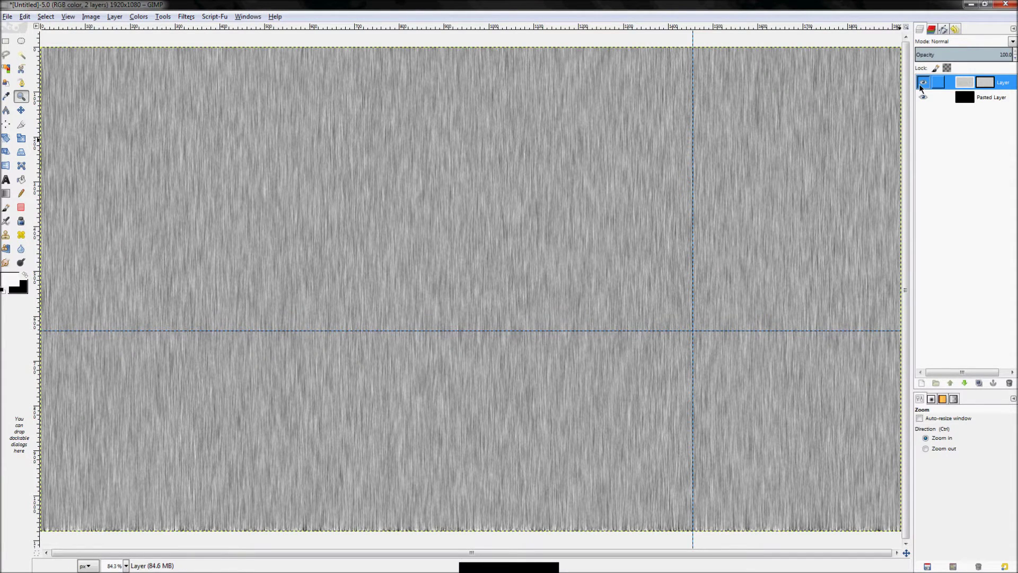
left_click(922, 84)
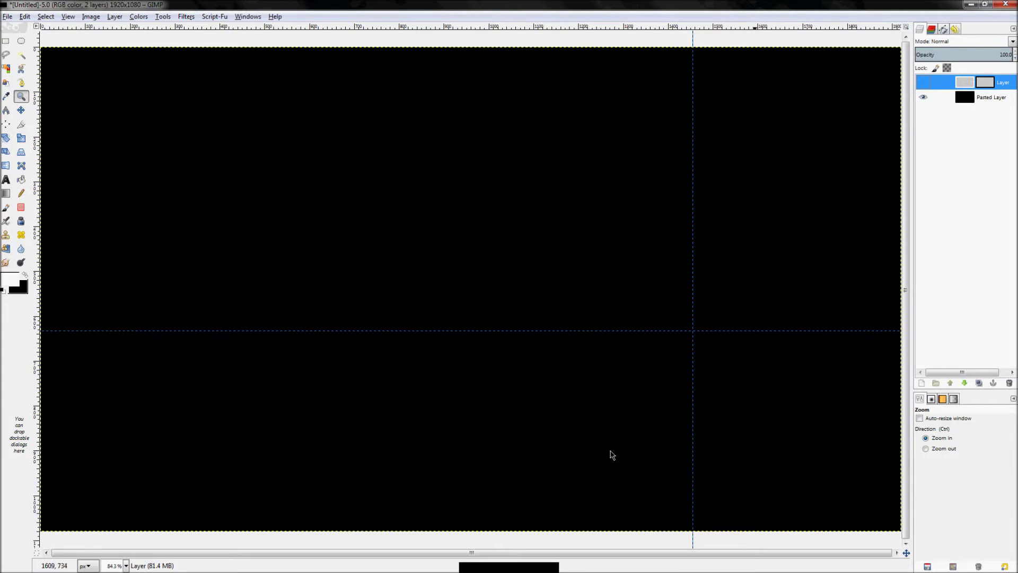
left_click(923, 83)
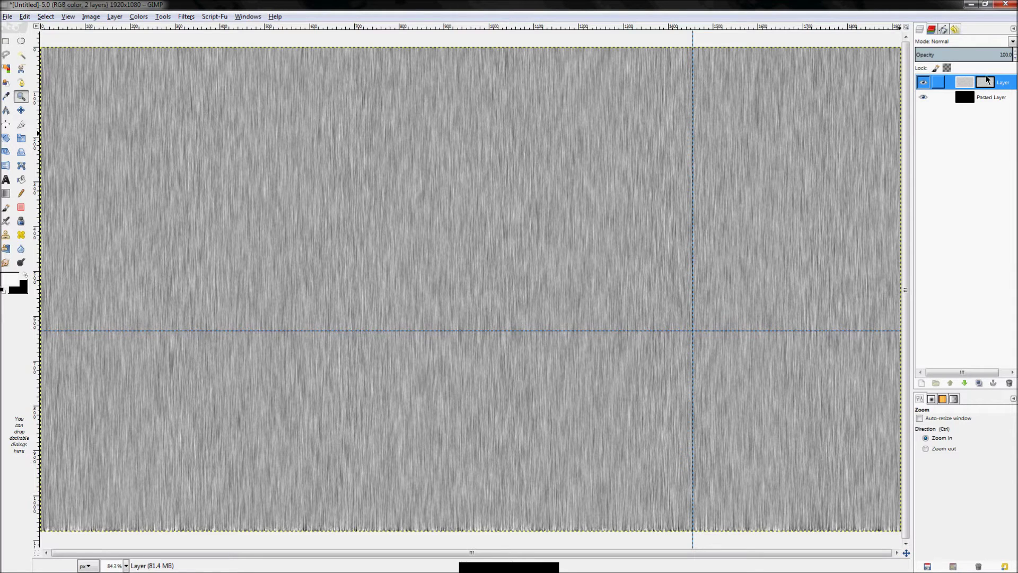
Select the whole canvas and fill the blurred layer's content with white using Bucket Fill.
key("ctrl+a")
key("shift+b")
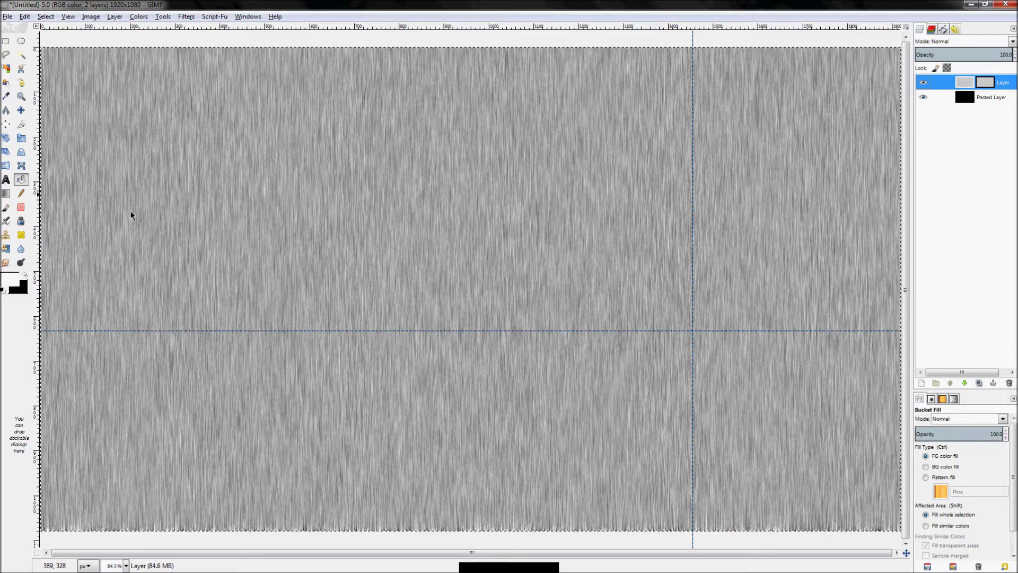
key("ctrl+shift+a")
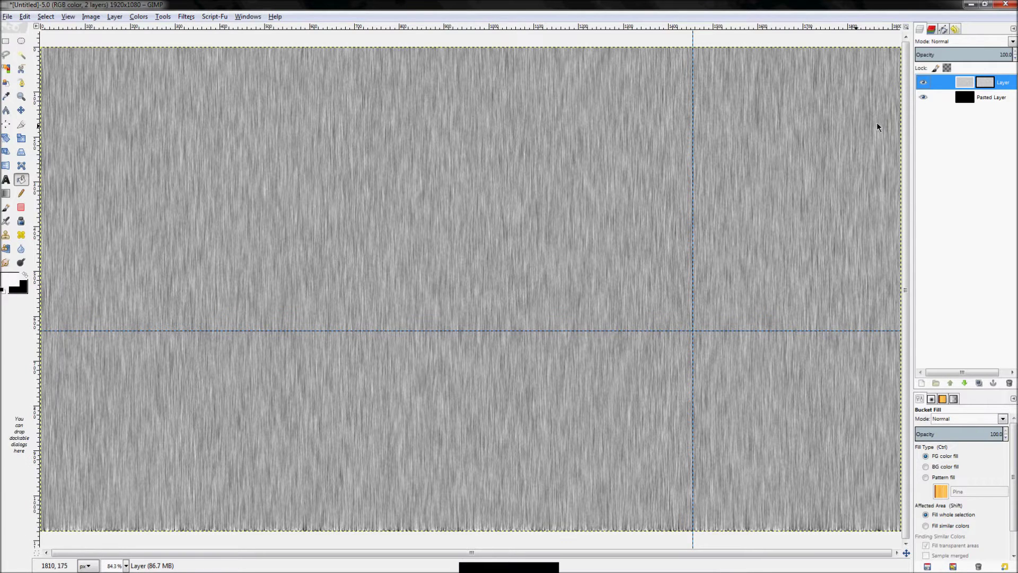
left_click(46, 17)
left_click(53, 27)
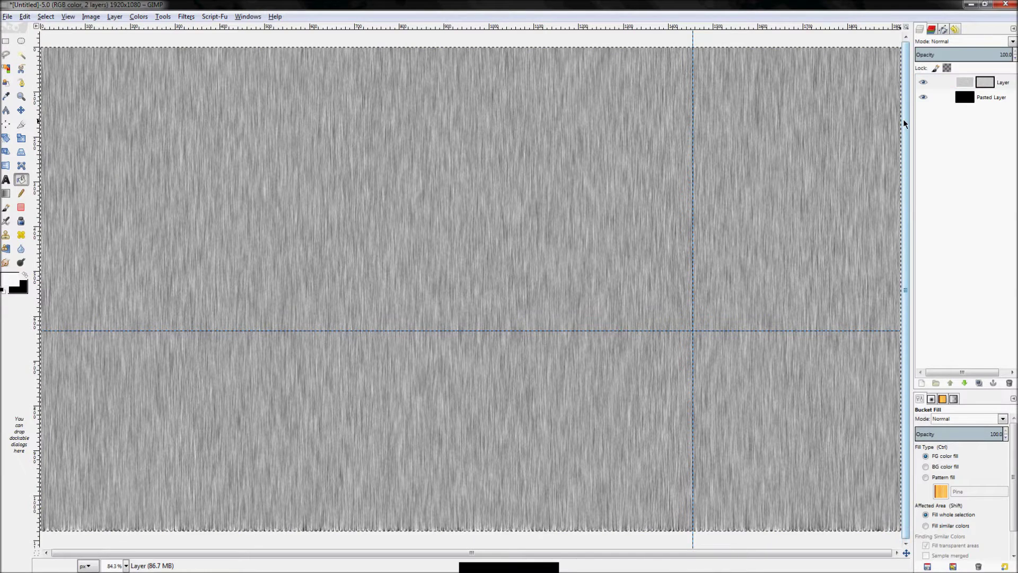
left_click(625, 141)
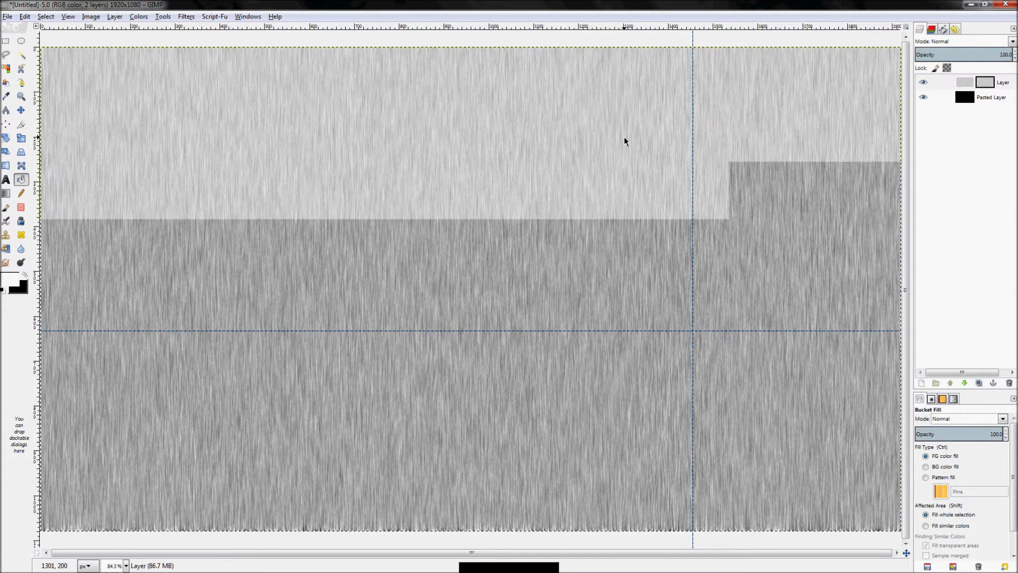
Clear the selection, activate the streak layer's mask, and show and hide the mask to compare it with the layer.
key("shift+ctrl+a")
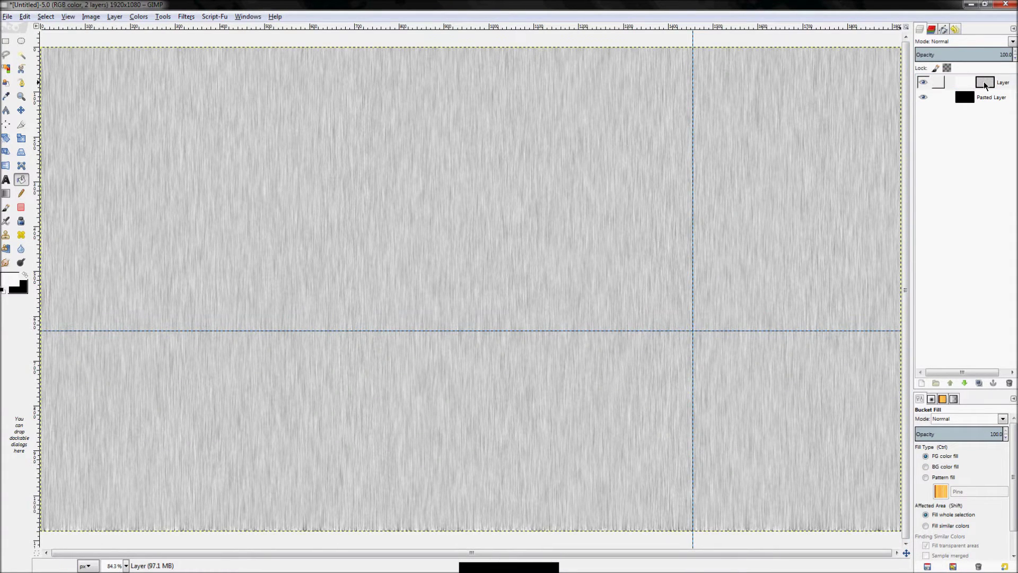
left_click(984, 84)
right_click(984, 82)
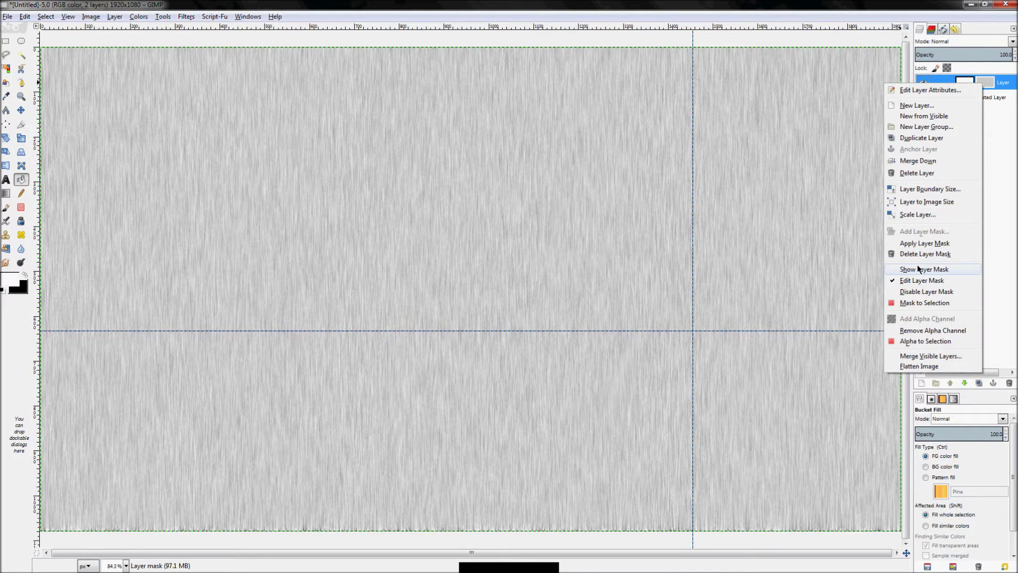
left_click(919, 269)
right_click(987, 84)
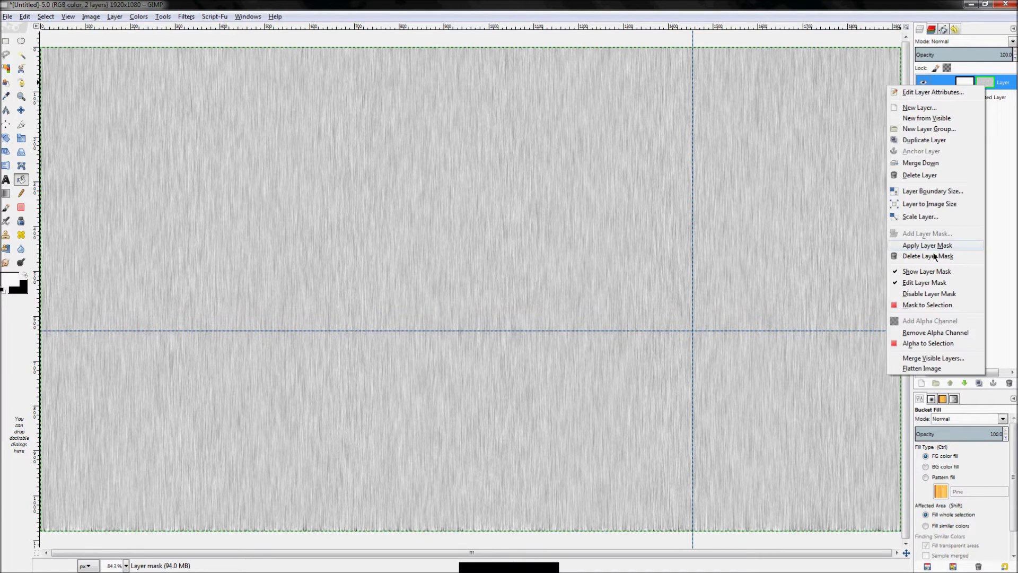
left_click(927, 271)
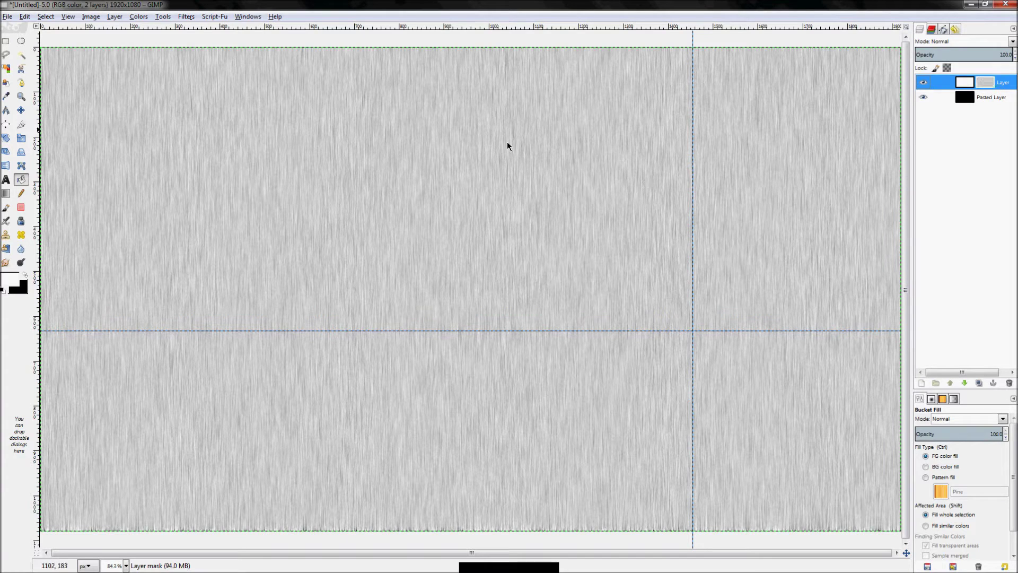
Apply Levels to the streak layer's mask with input black at 218 and input white at about 235.
left_click(973, 81)
left_click(984, 82)
left_click(138, 17)
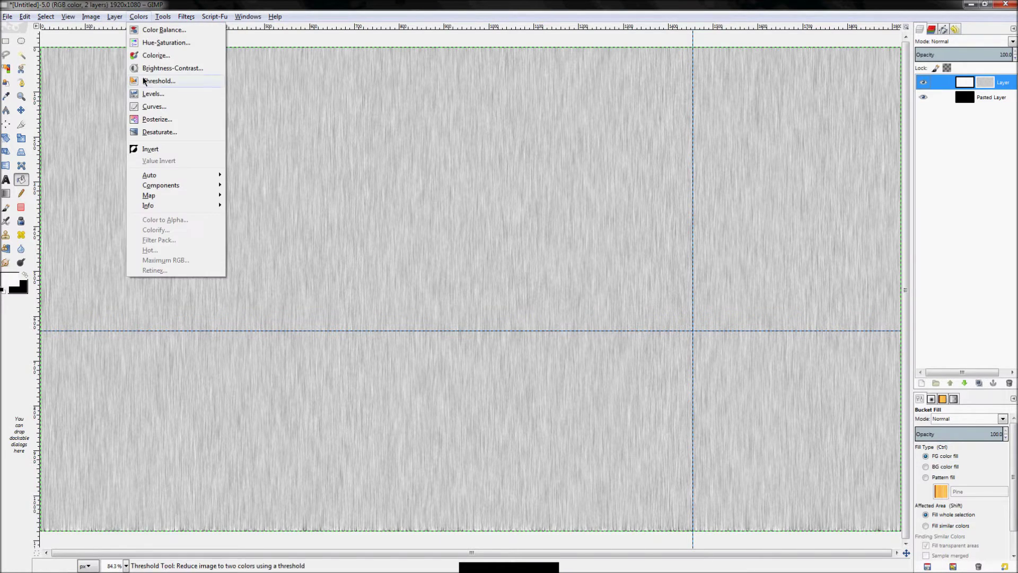
left_click(158, 99)
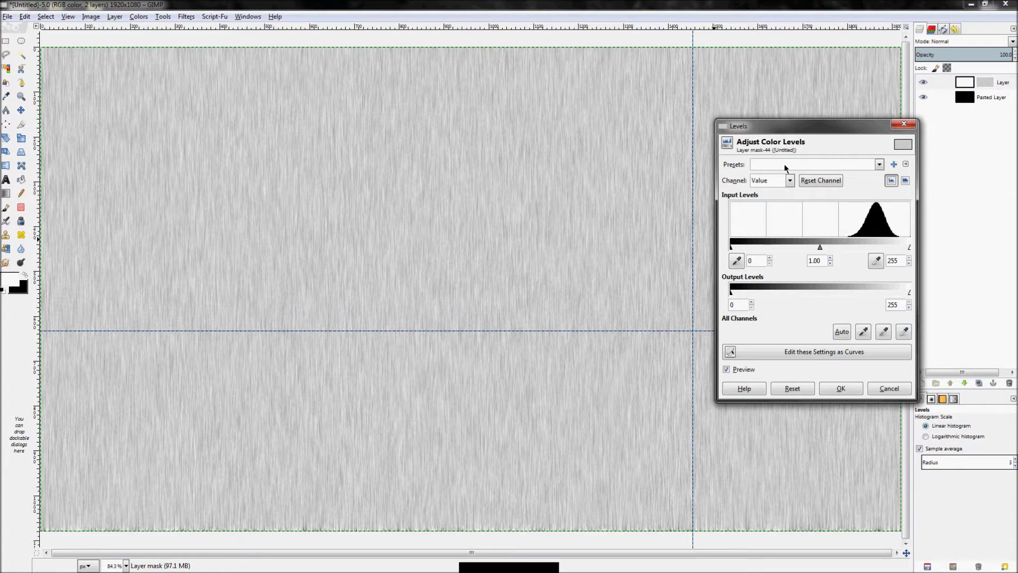
left_click_drag(814, 127, 596, 139)
left_click_drag(514, 260, 663, 267)
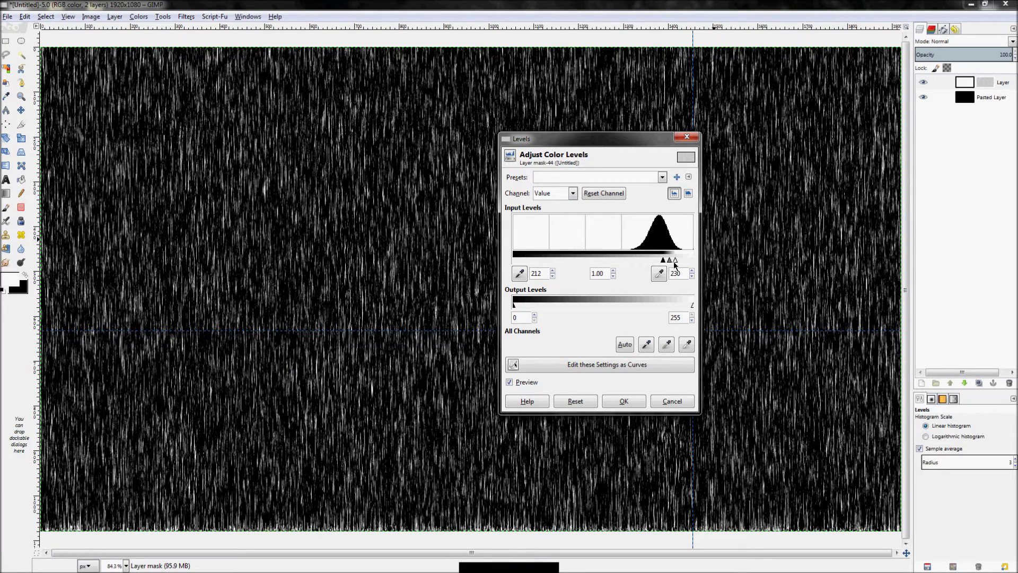
left_click_drag(675, 261, 669, 265)
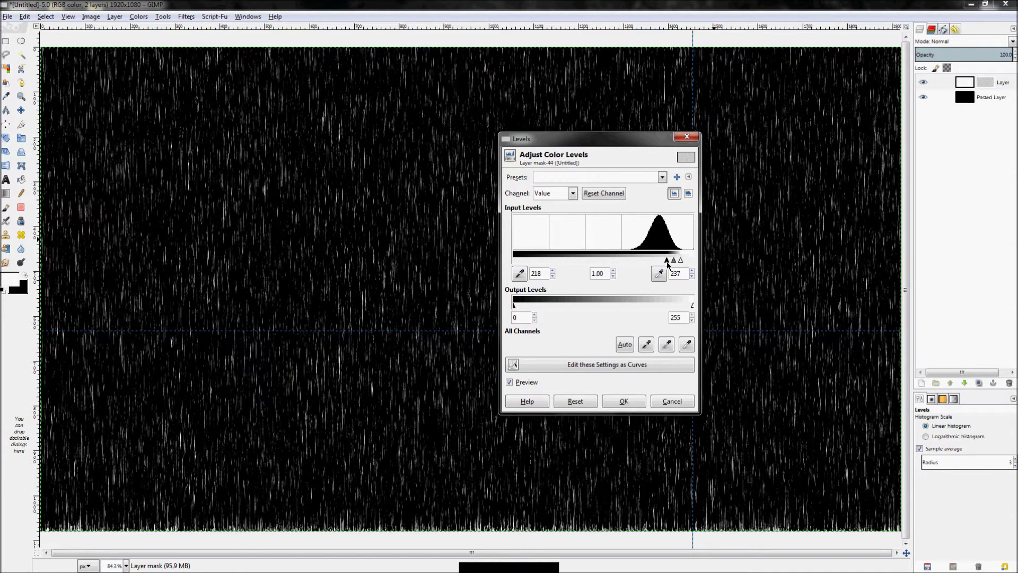
left_click_drag(610, 142, 316, 184)
mouse_move(386, 301)
left_mouse_down()
mouse_move(403, 300)
mouse_move(385, 300)
left_mouse_up()
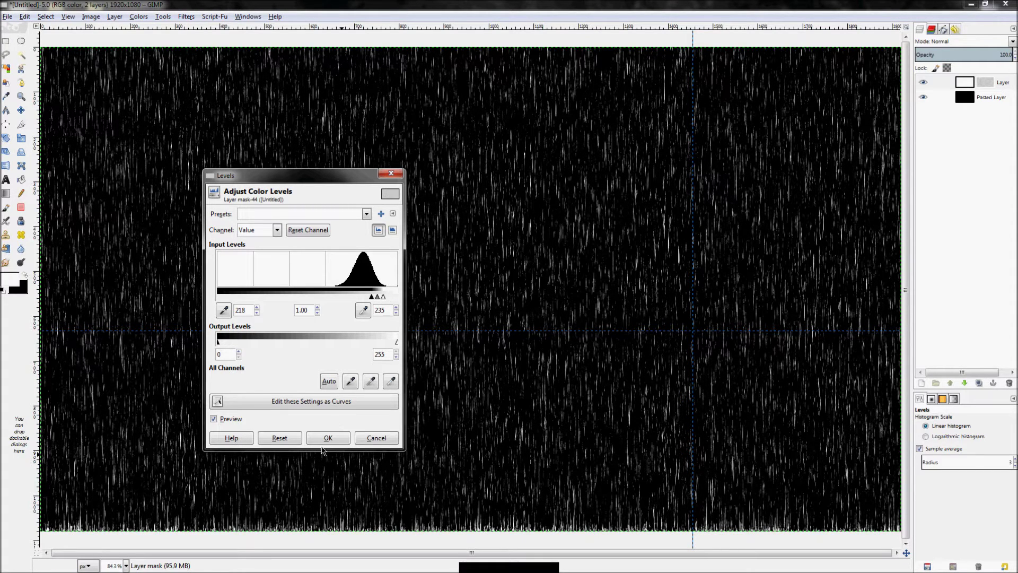
left_click_drag(385, 301, 388, 300)
left_click(327, 439)
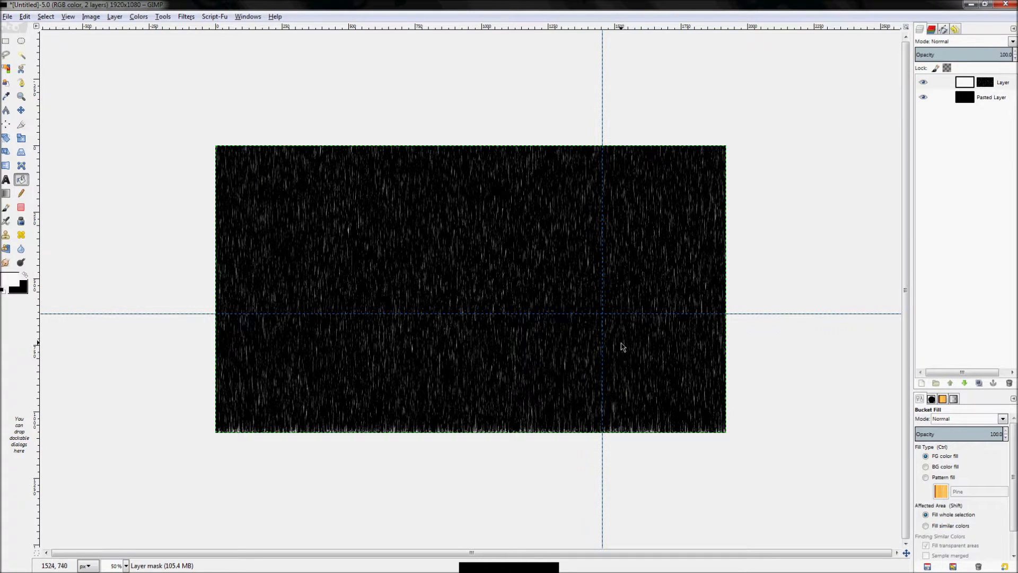
Add Umbrella.png from the Rainy Day folder as a new layer above the rain streaks.
key("1")
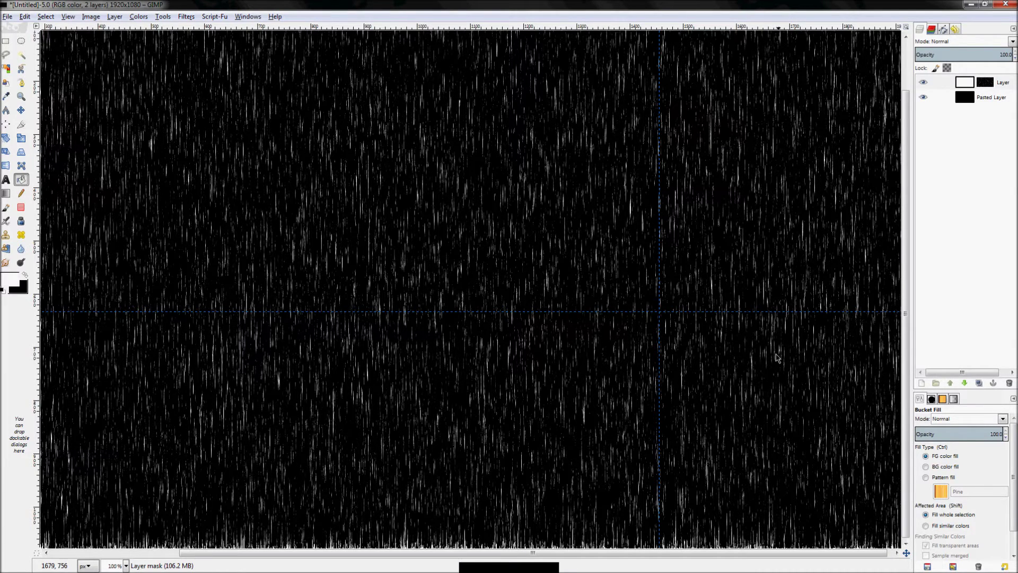
key("minus")
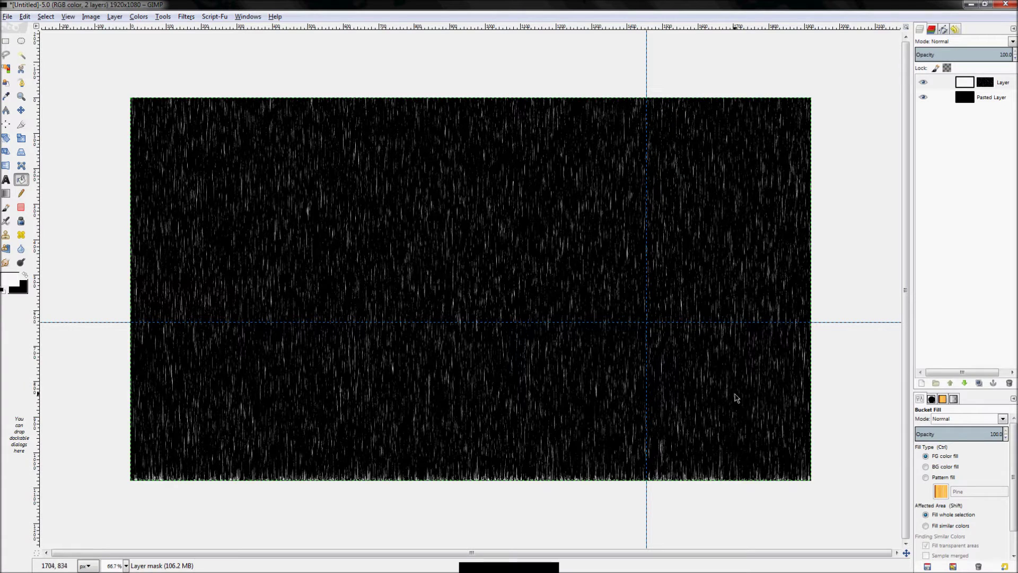
key("z")
key("shift+ctrl+j")
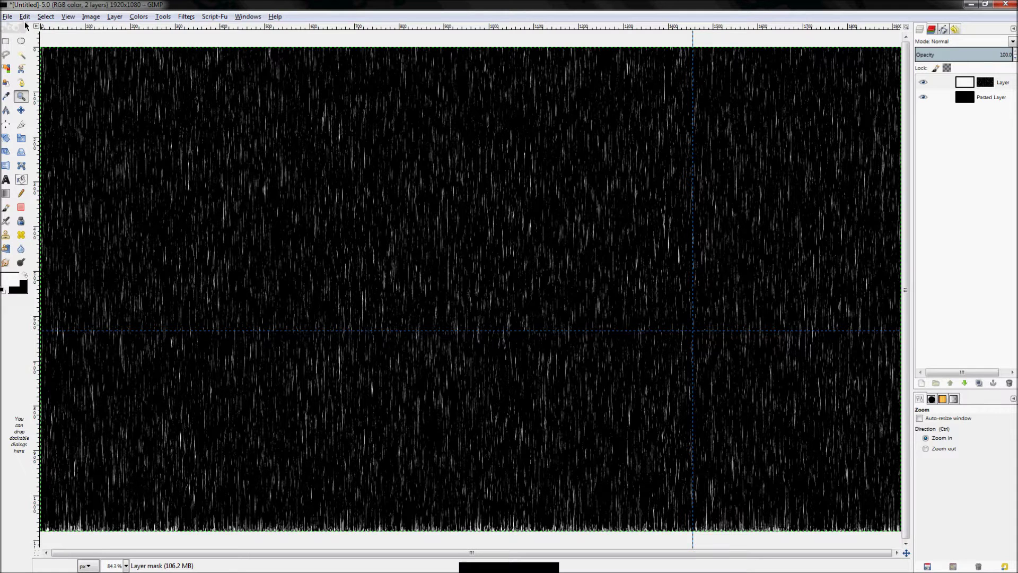
left_click(8, 16)
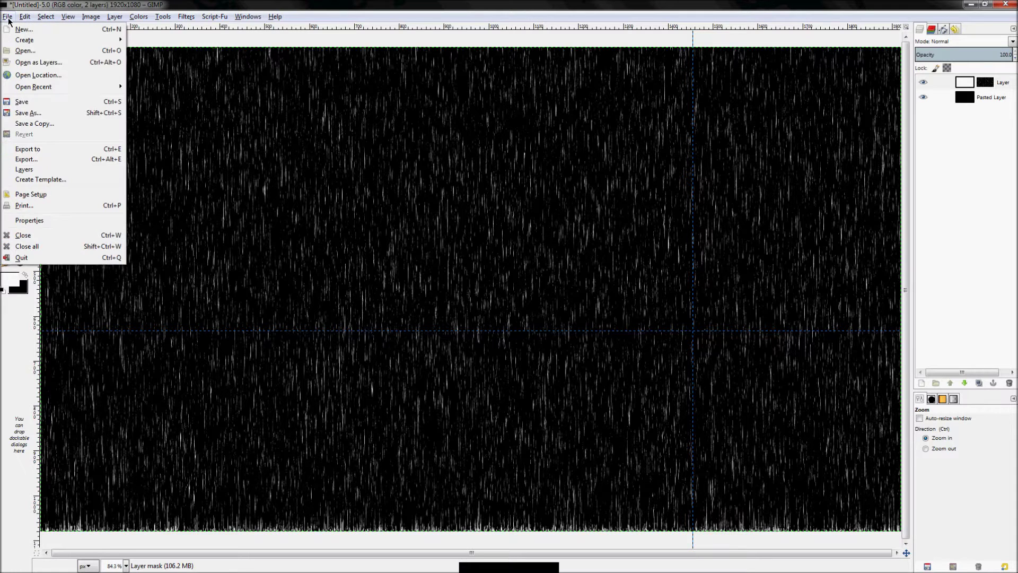
left_click(50, 62)
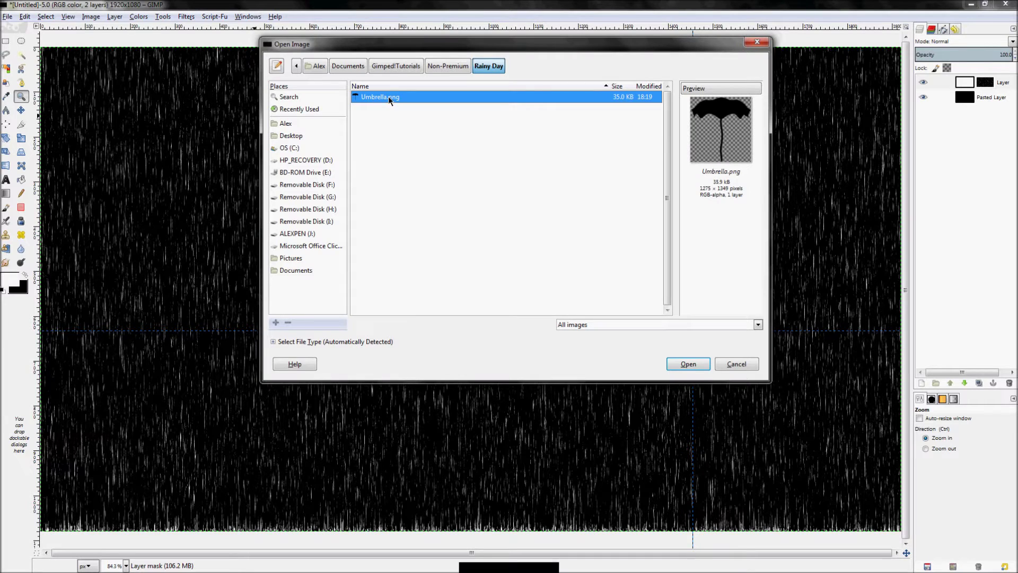
left_click(687, 365)
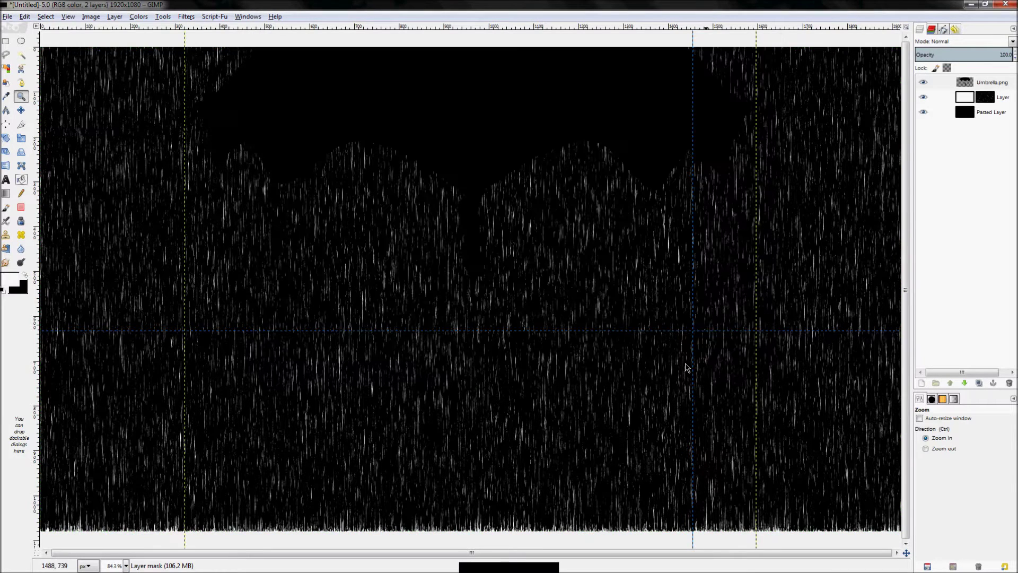
Temporarily hide the rain and black background layers to view the umbrella alone, and restore both.
left_click(923, 97)
left_click(923, 112)
key("minus")
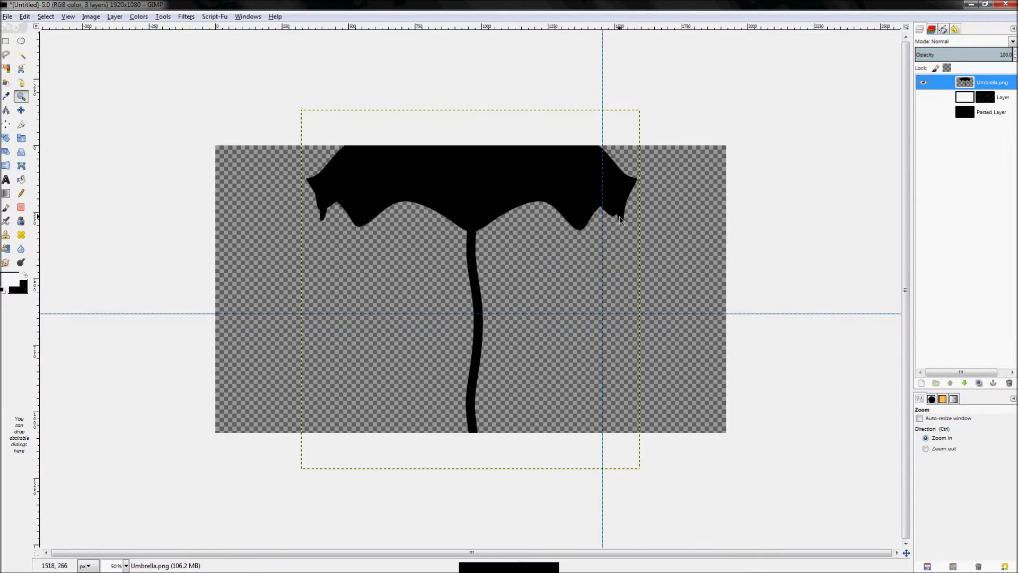
left_click(925, 112)
left_click(923, 98)
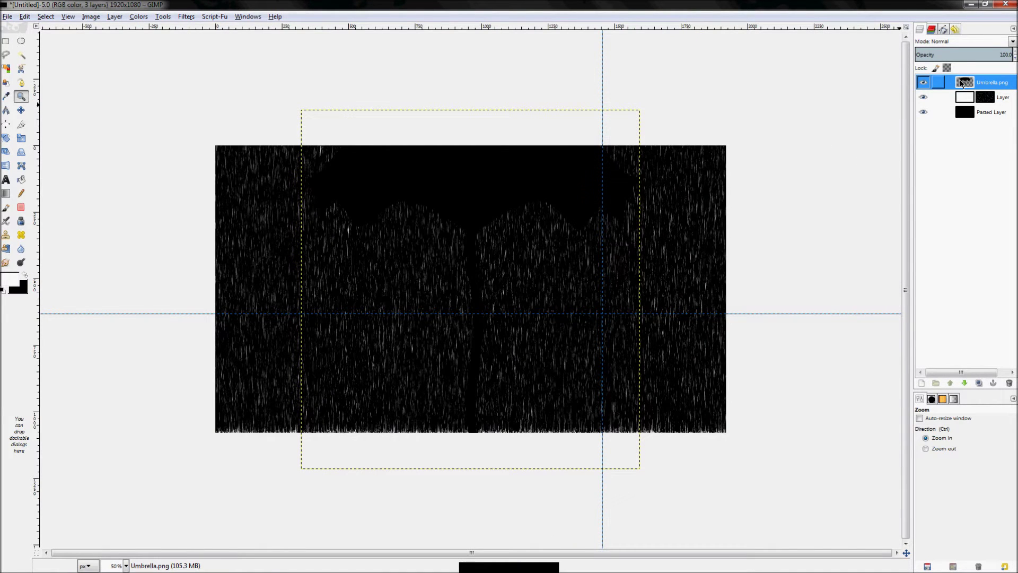
Move the umbrella down and to the right within the canvas and invert its colors to white.
left_click(21, 110)
left_click_drag(502, 204, 523, 249)
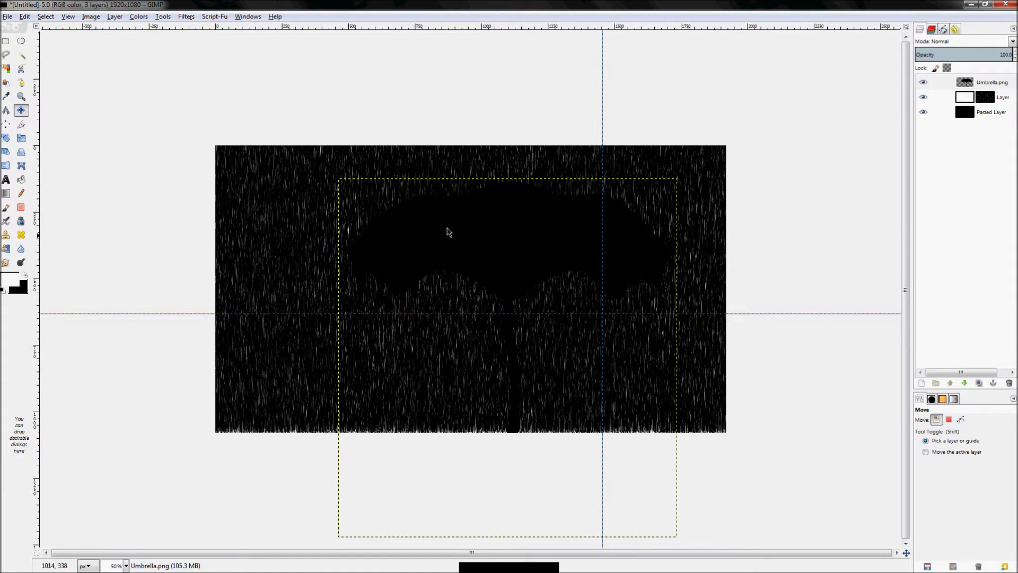
left_click(921, 158)
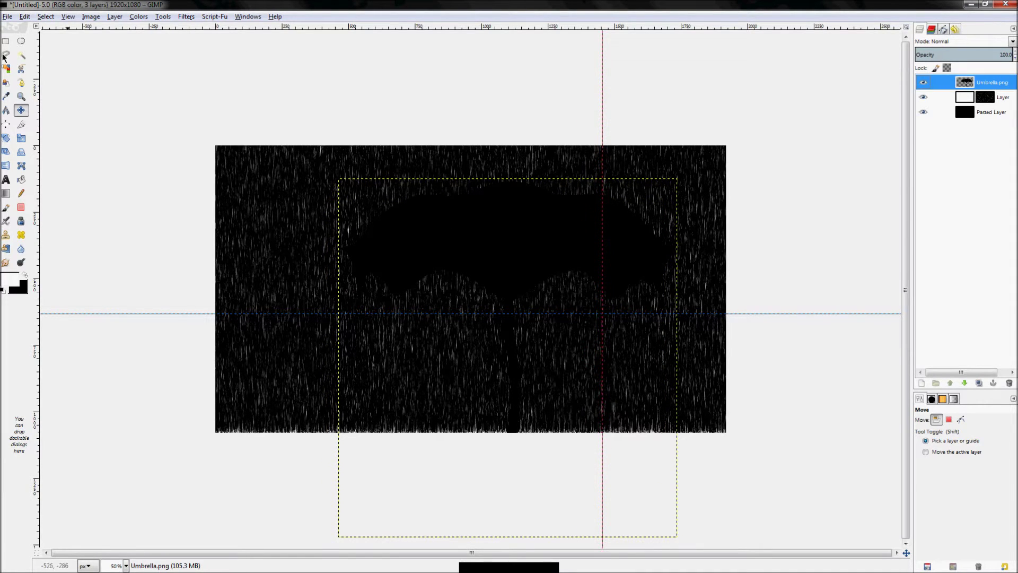
left_click(138, 17)
left_click(148, 149)
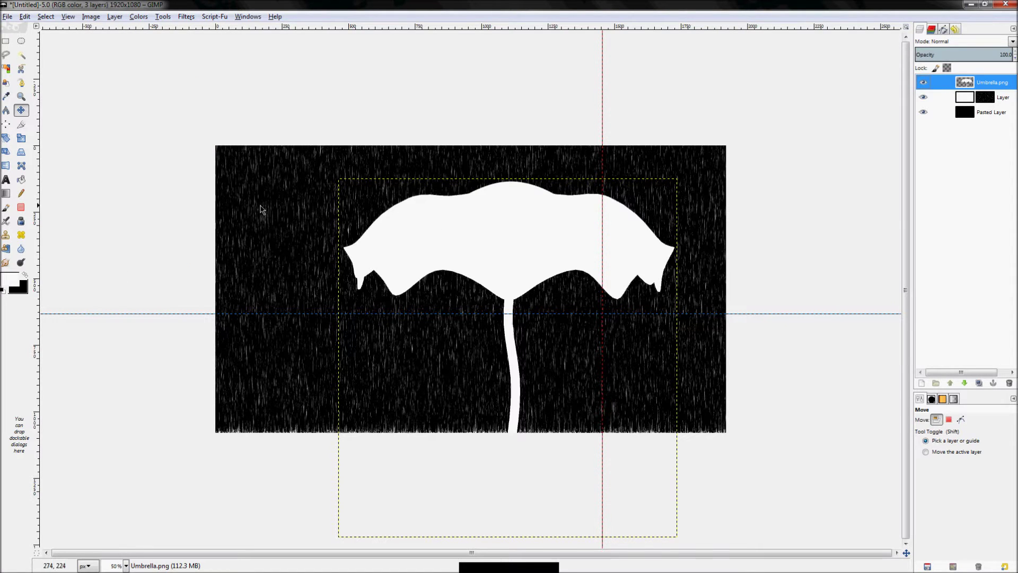
Move the umbrella layer so its top edge meets the horizontal guide and it sits roughly centered on the vertical guide.
left_click_drag(523, 252, 614, 375)
key("plus")
key("minus")
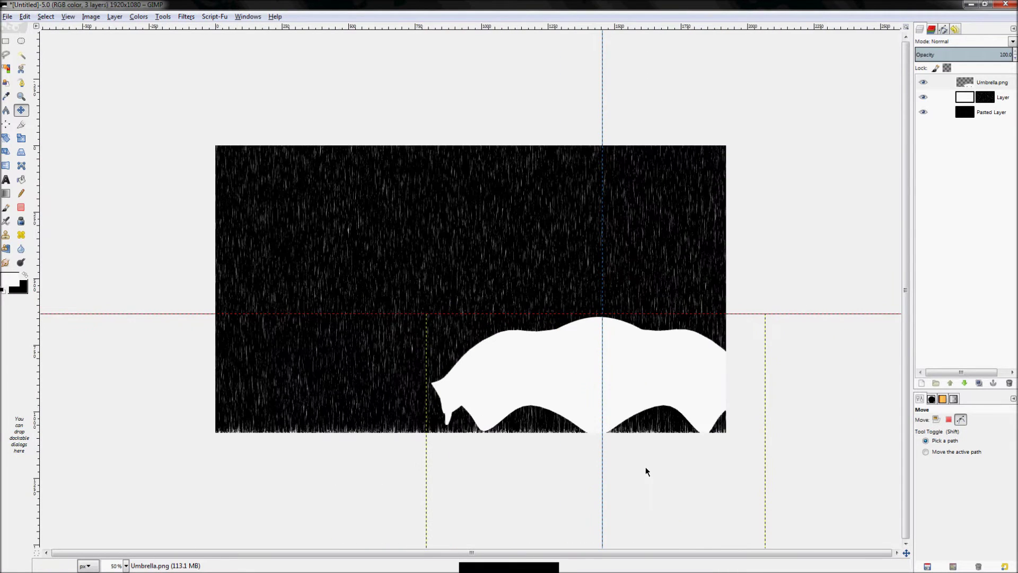
left_click(21, 112)
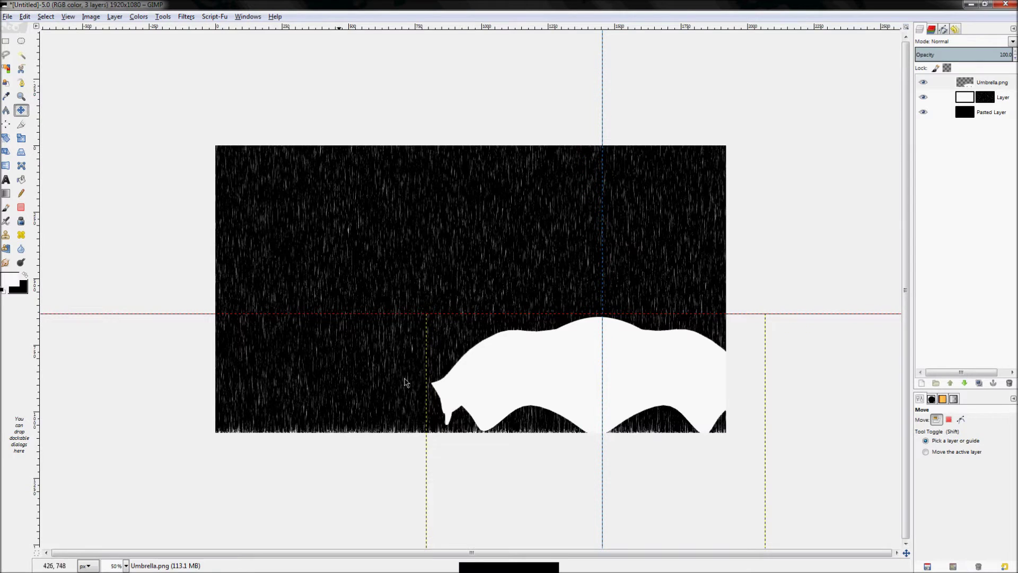
left_click_drag(534, 364, 559, 365)
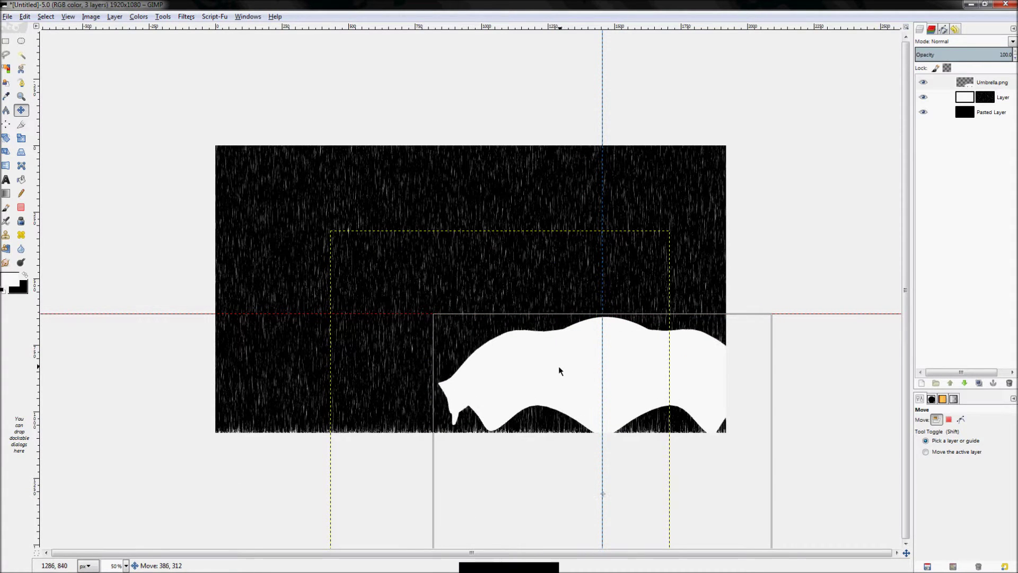
Start scaling the umbrella layer with its aspect ratio locked and reduce it to about 512 × 542 px.
left_click(25, 139)
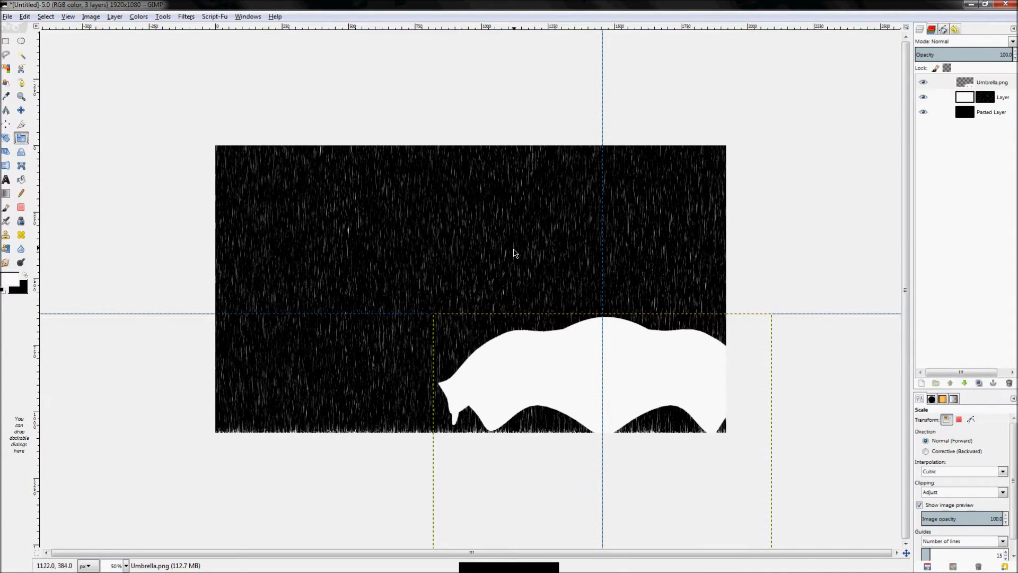
key("minus")
left_click(617, 472)
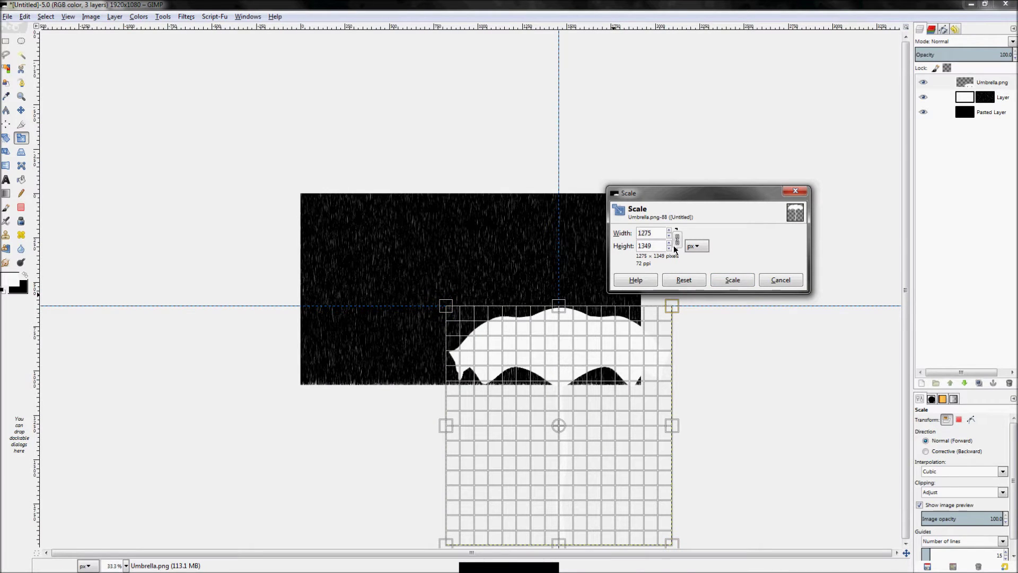
left_click(677, 239)
left_click_drag(637, 509, 552, 362)
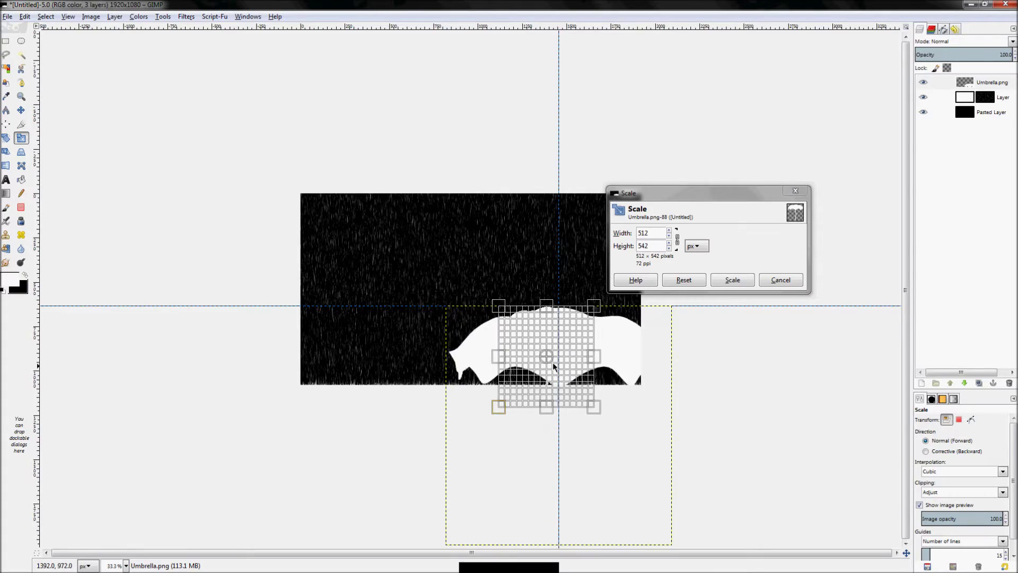
Reduce the umbrella's scaling frame further to about 378 × 400 px, keeping its top on the horizontal guide.
key("plus")
key("plus")
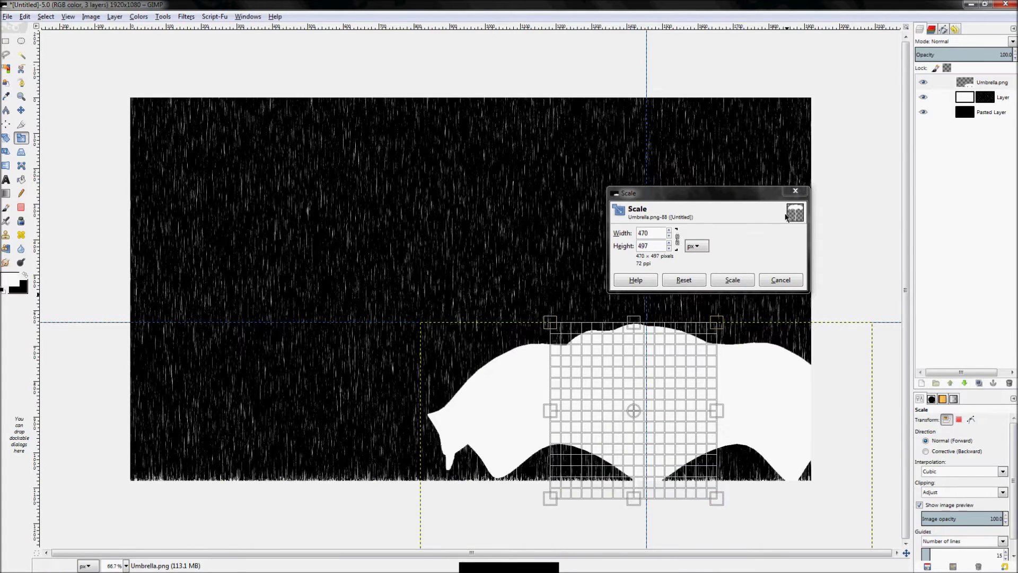
scroll(827, 529, "up", 3)
scroll(836, 468, "down", 3)
scroll(820, 516, "up", 2)
left_click_drag(567, 384, 424, 318)
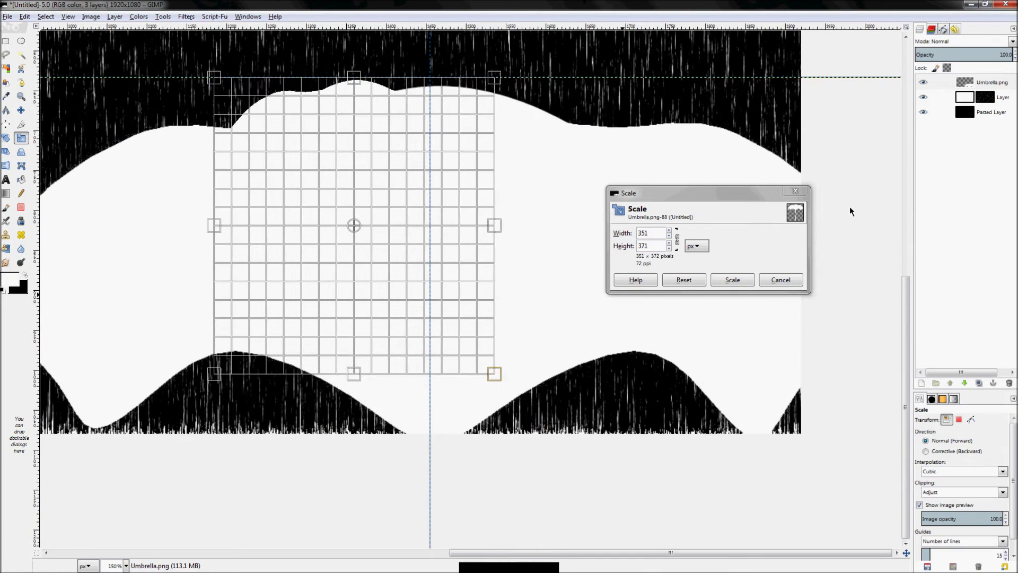
left_click_drag(265, 364, 279, 413)
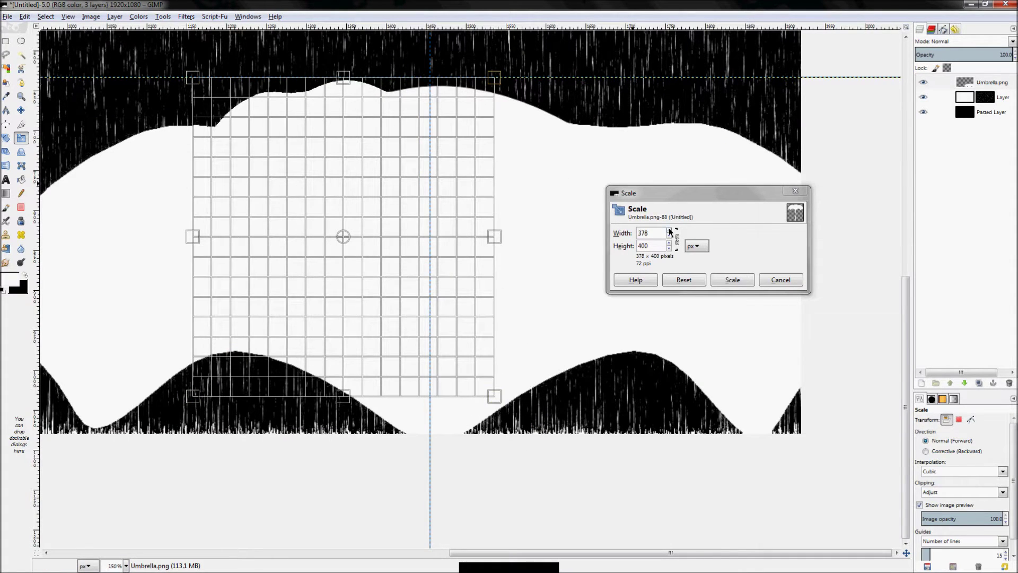
Hide the original umbrella, scale it to 244 × 258 px centered at the guide intersection, apply the scaling and show the layer again.
left_click(922, 85)
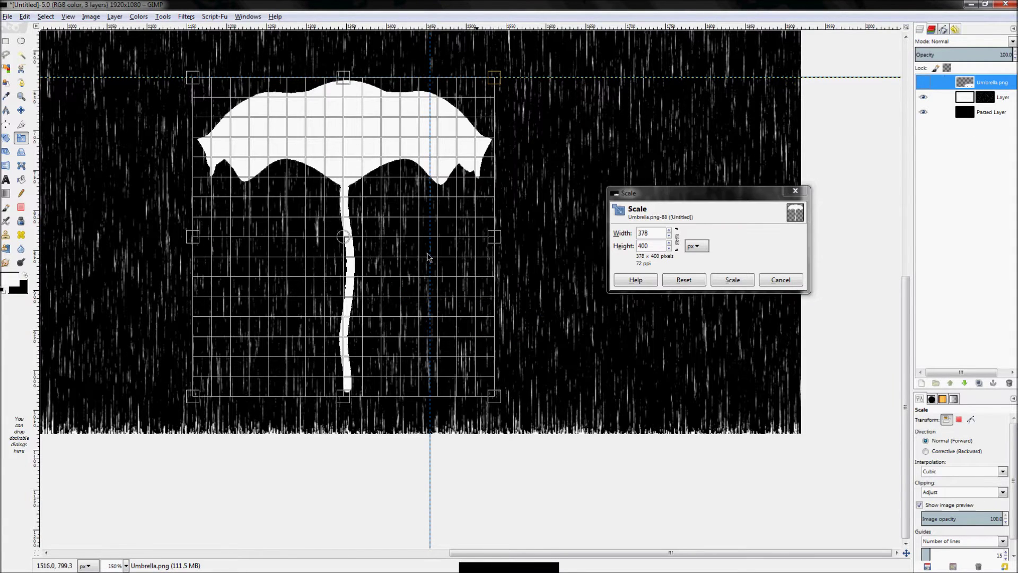
left_click_drag(248, 359, 511, 294)
scroll(434, 159, "up", 2)
scroll(432, 154, "down", 2)
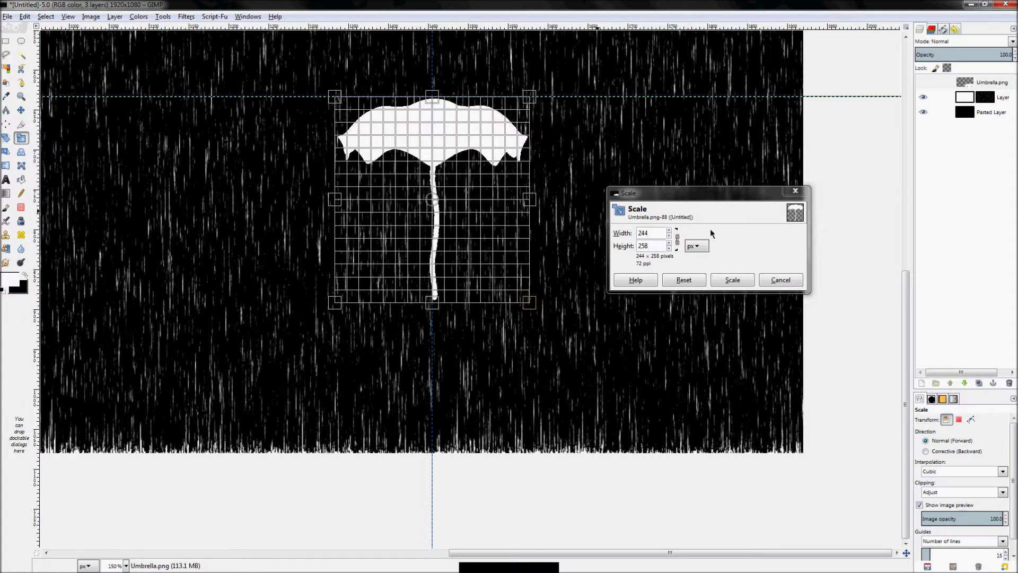
scroll(796, 422, "down", 2)
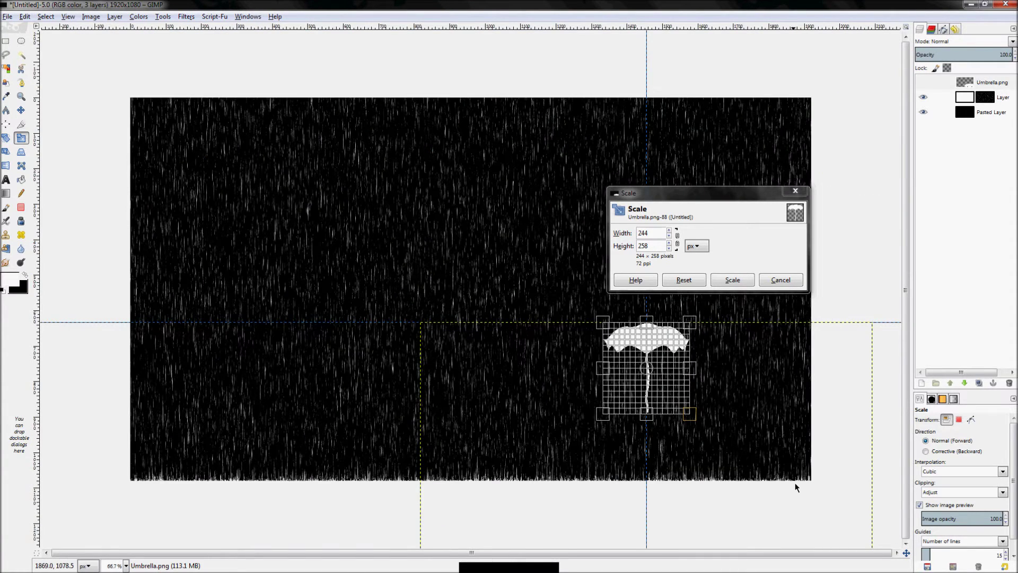
scroll(795, 482, "up", 1)
scroll(827, 494, "up", 1)
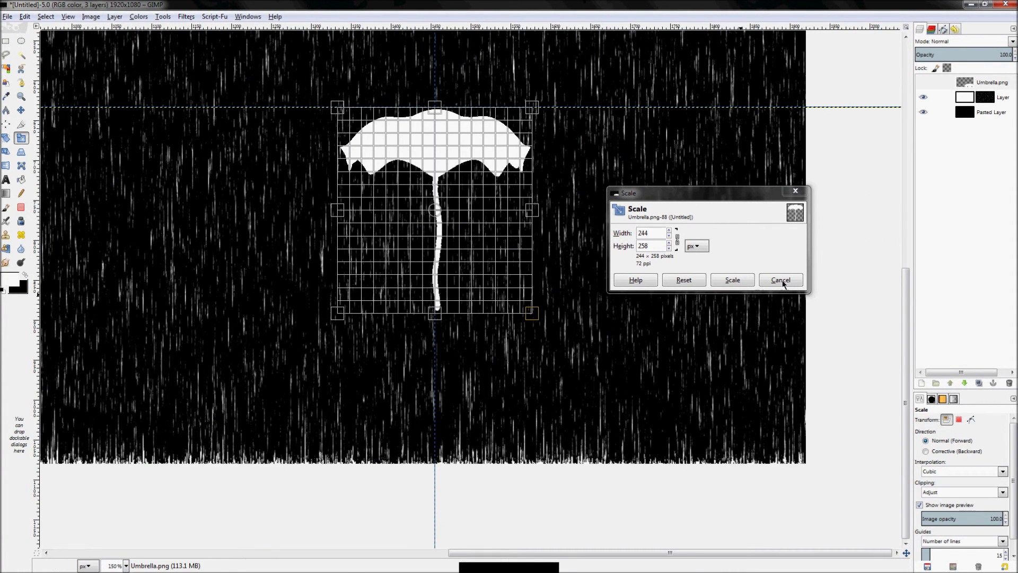
left_click(734, 281)
left_click(923, 83)
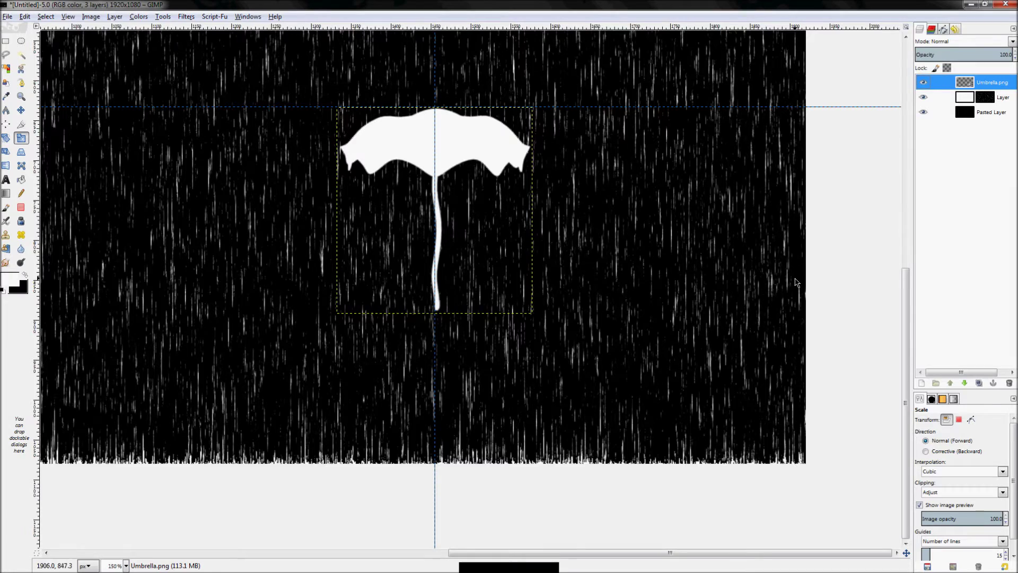
Switch to the Paintbrush and reduce its brush size to 342.
scroll(772, 289, "down", 2)
key("z")
key("ctrl+shift+j")
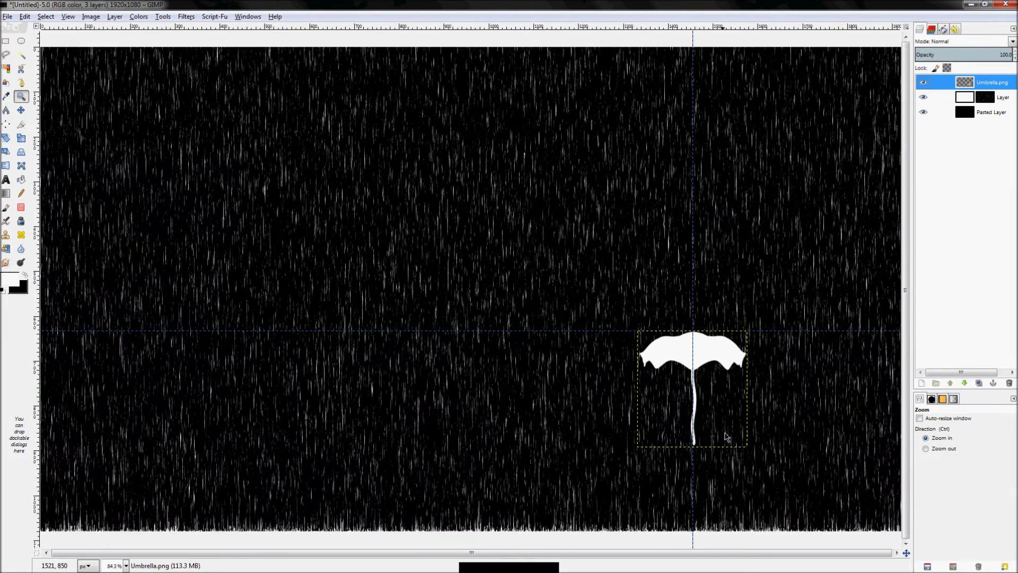
key("2")
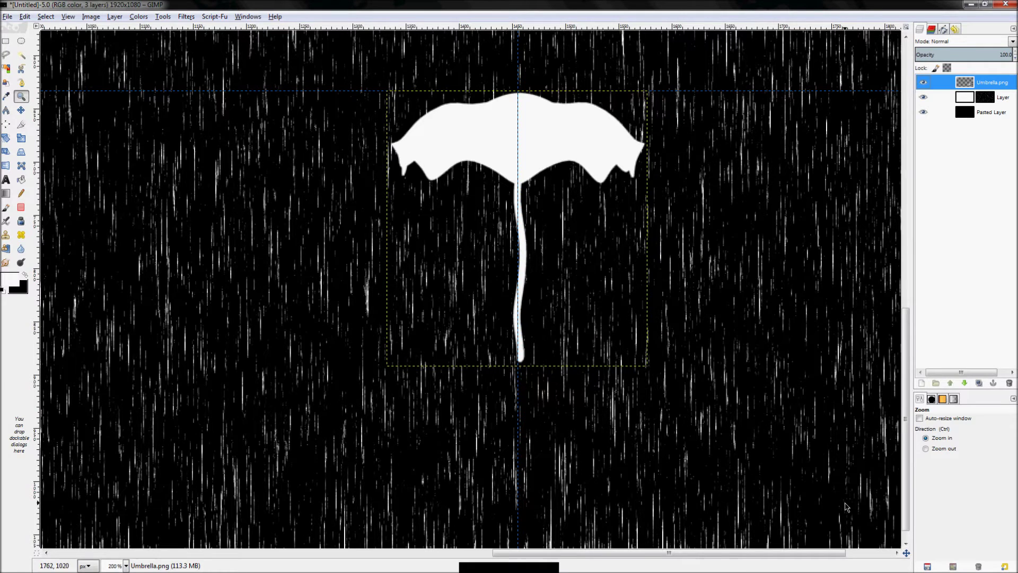
scroll(362, 147, "down", 1)
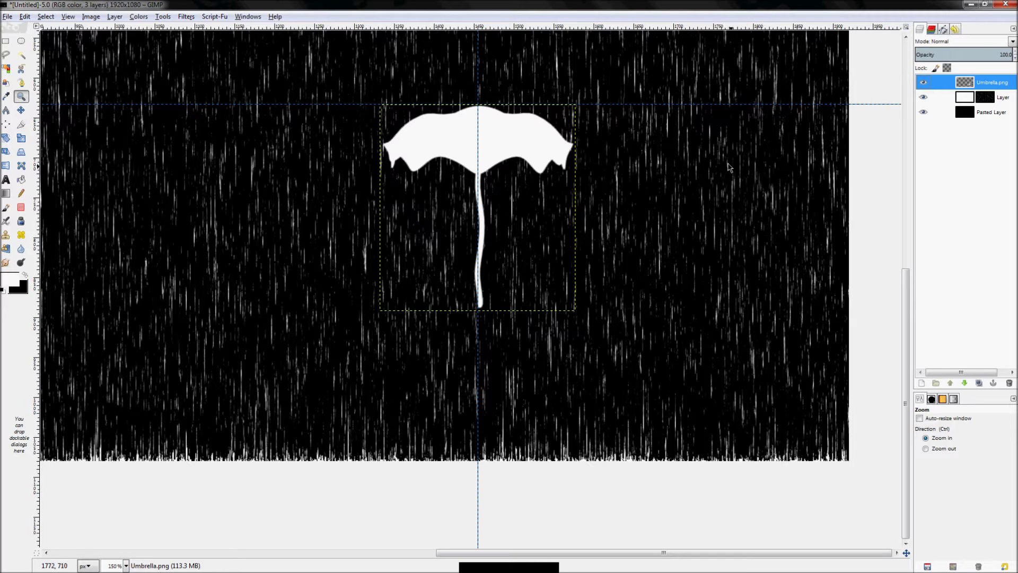
key("p")
key("bracketleft")
key("bracketleft")
key("bracketleft")
key("bracketleft")
key("bracketleft")
key("bracketleft")
key("bracketleft")
key("bracketleft")
key("bracketleft")
key("bracketleft")
key("bracketleft")
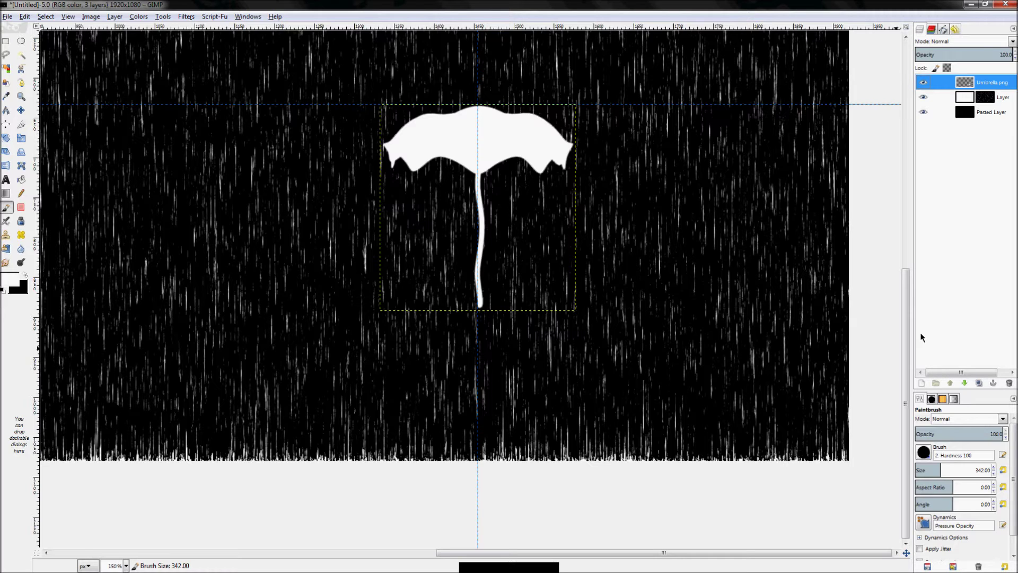
Choose the People_Silhouette brush of the standing girl for the Paintbrush.
left_click(931, 402)
scroll(966, 455, "down", 5)
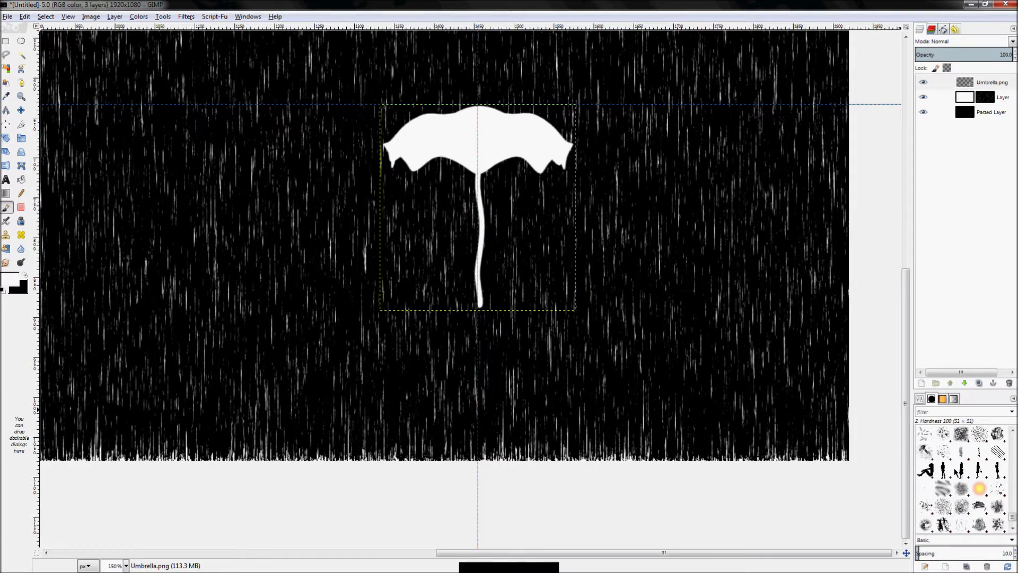
left_click(962, 469)
left_click(943, 470)
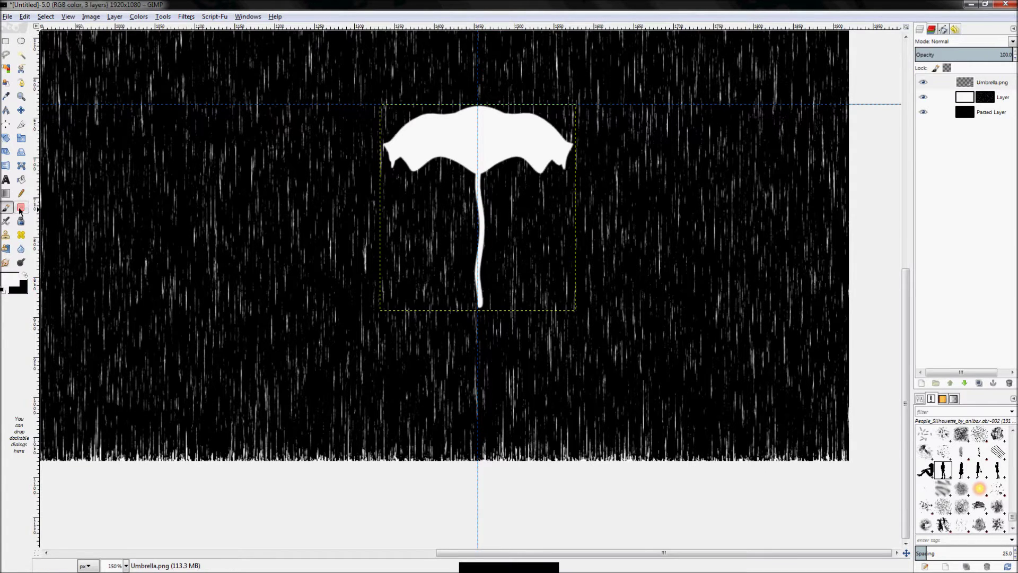
left_click(919, 400)
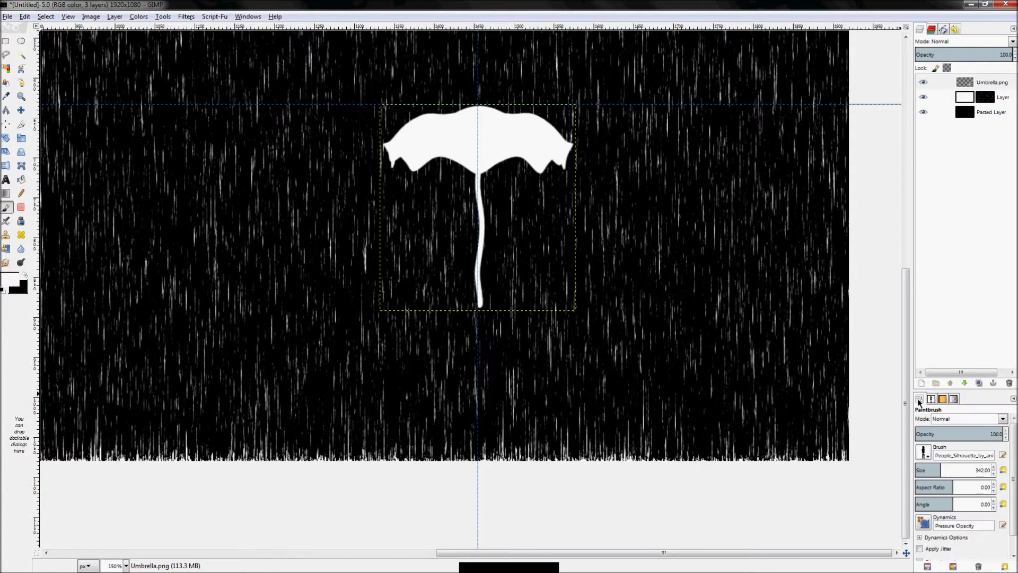
Create a new transparent 1920 × 1080 px layer above the umbrella layer.
left_click(1000, 86)
right_click(996, 85)
left_click(972, 102)
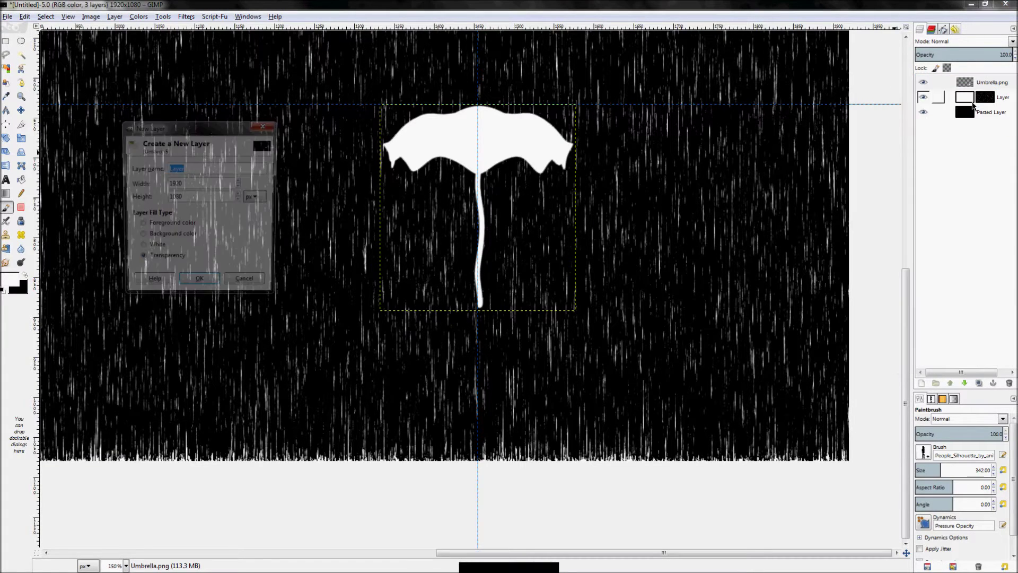
left_click(192, 289)
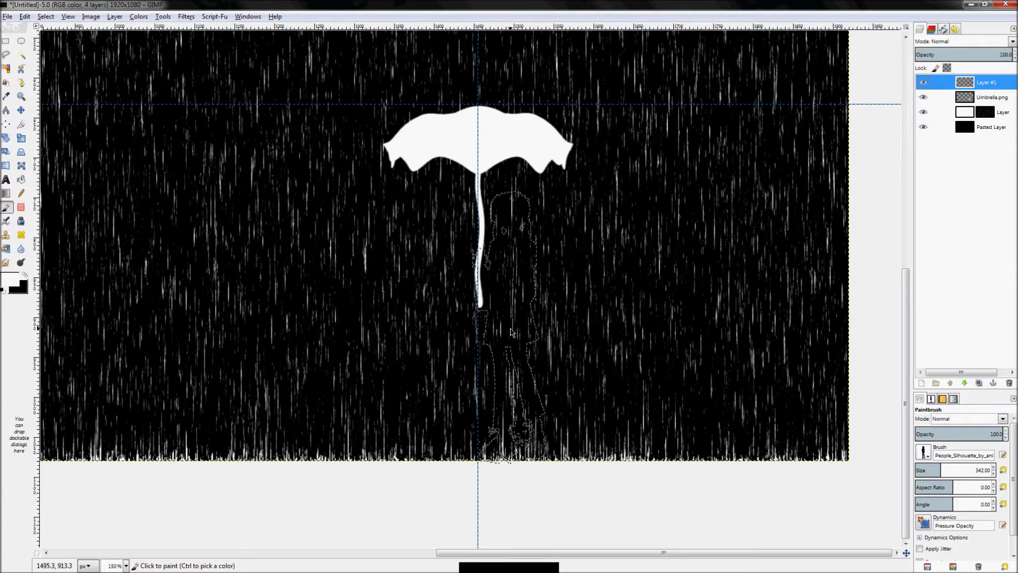
Try stamping the white girl silhouette beside the umbrella handle at brush size 342, and undo the stamp.
left_click(511, 332)
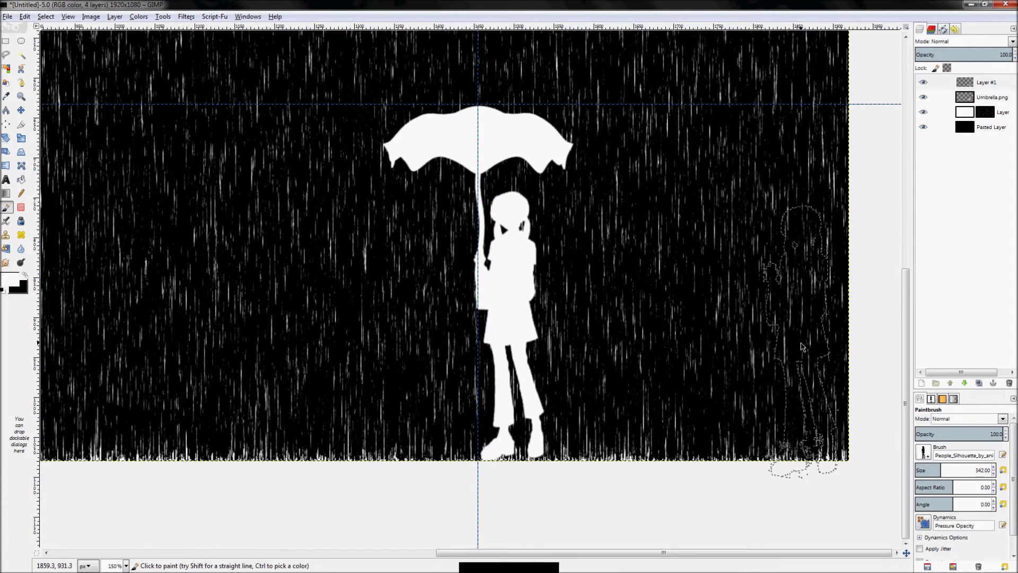
scroll(778, 332, "down", 3)
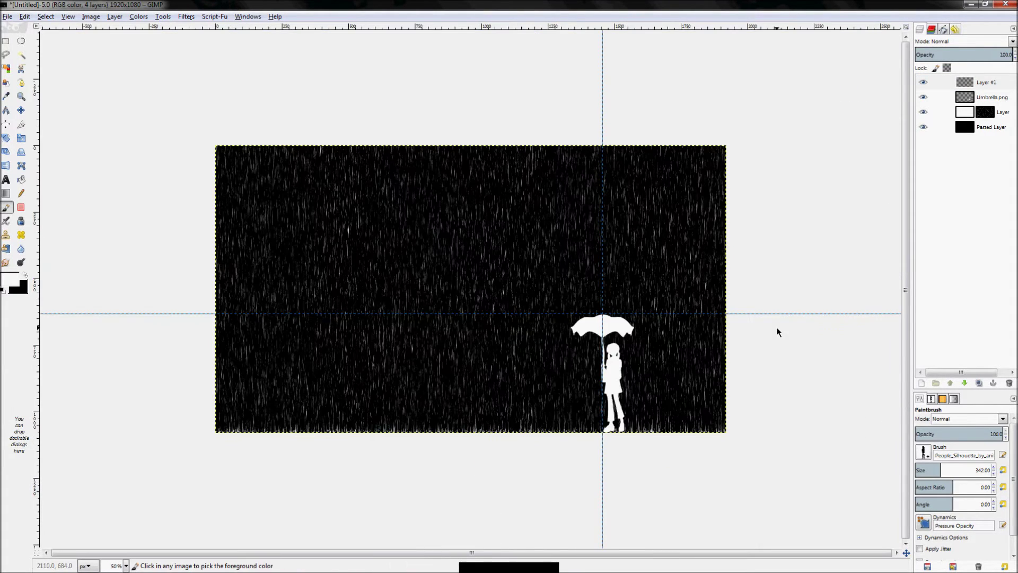
key("z")
key("ctrl+shift+j")
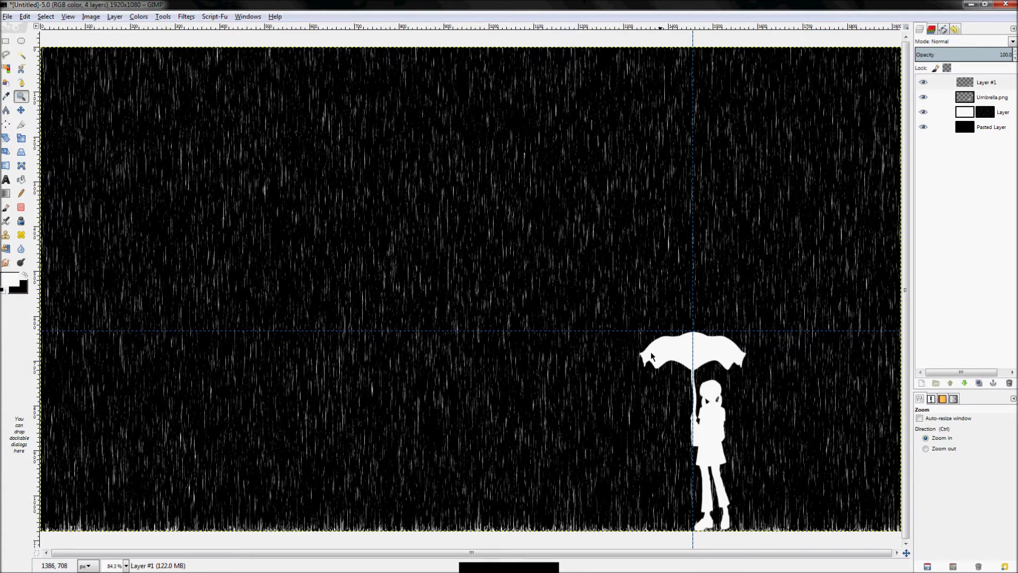
scroll(653, 357, "down", 1)
scroll(720, 467, "up", 2)
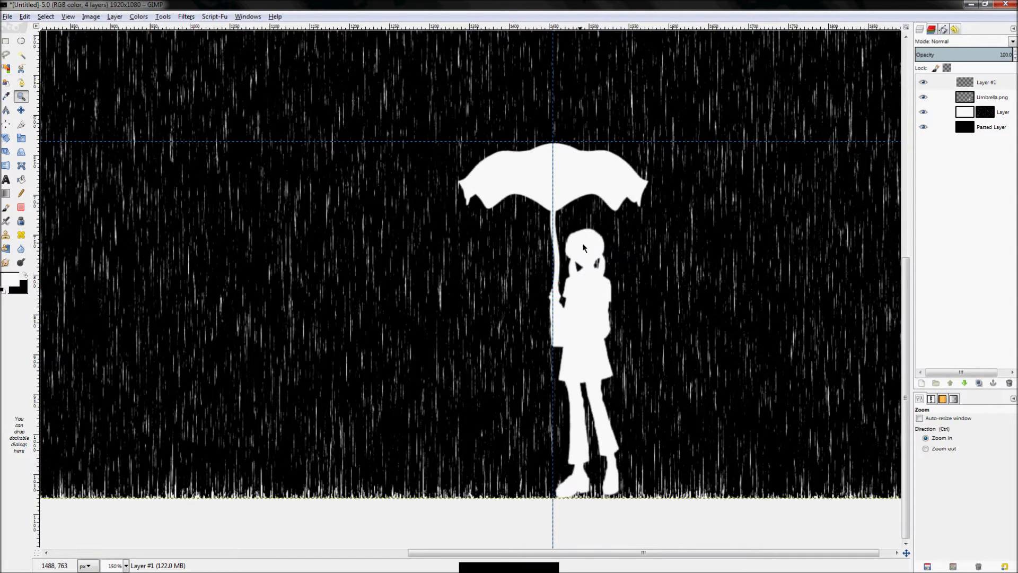
key("ctrl+z")
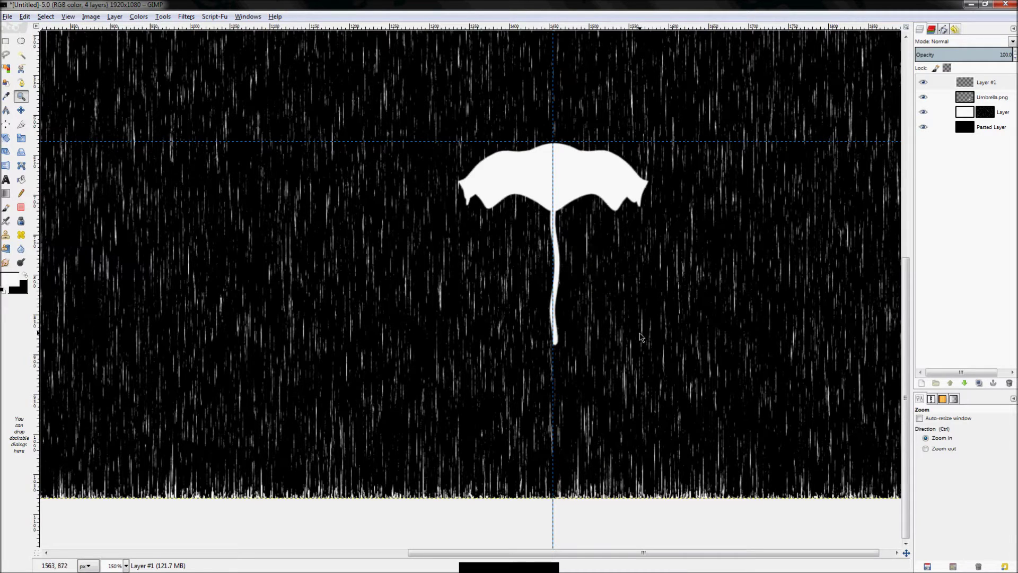
Enlarge the silhouette brush to 366.19 and stamp the white girl under the umbrella, with her hand on the handle and feet at the image's lower edge.
key("p")
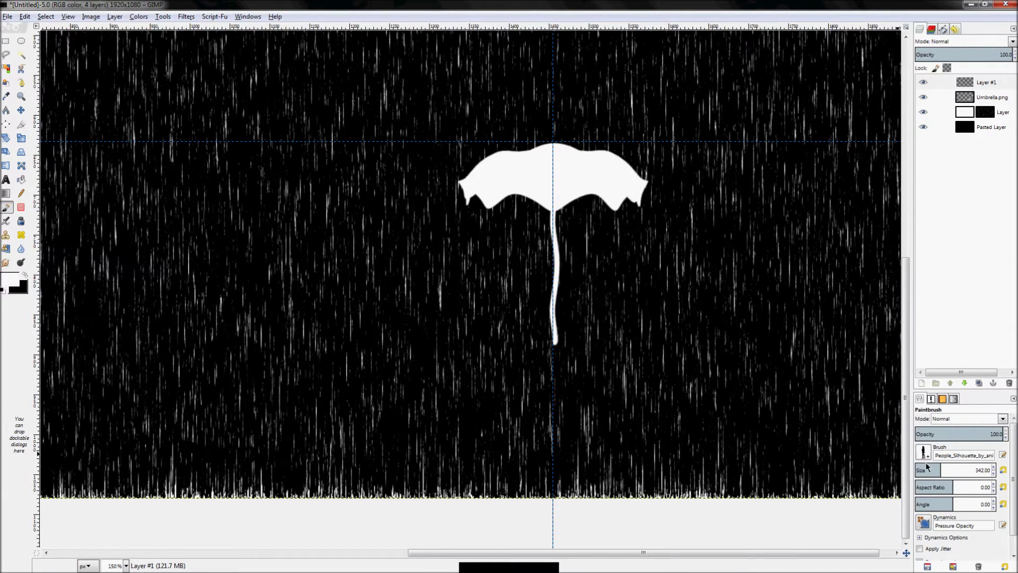
key("bracketright")
key("bracketright")
key("bracketright")
key("bracketright")
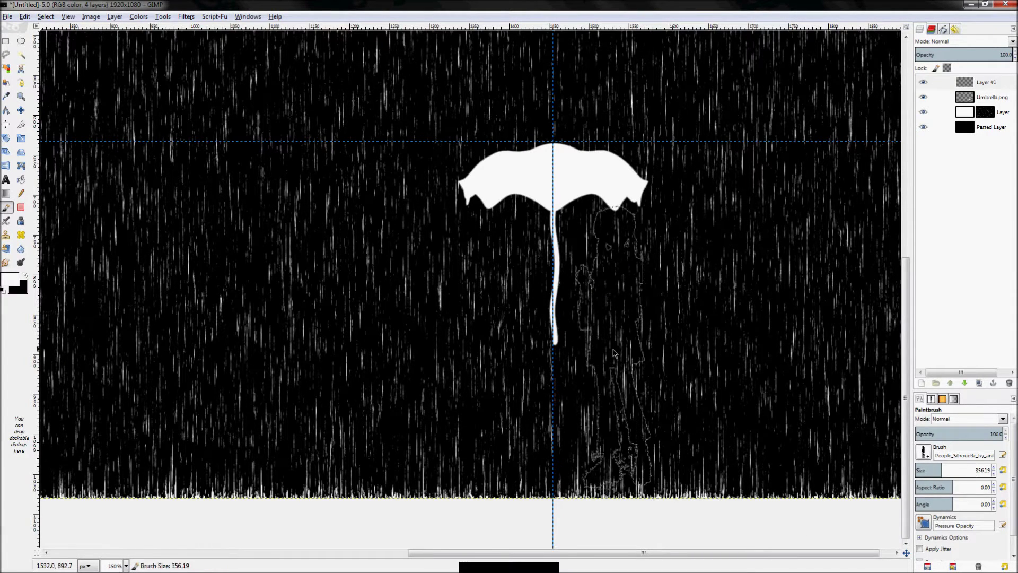
key("bracketleft")
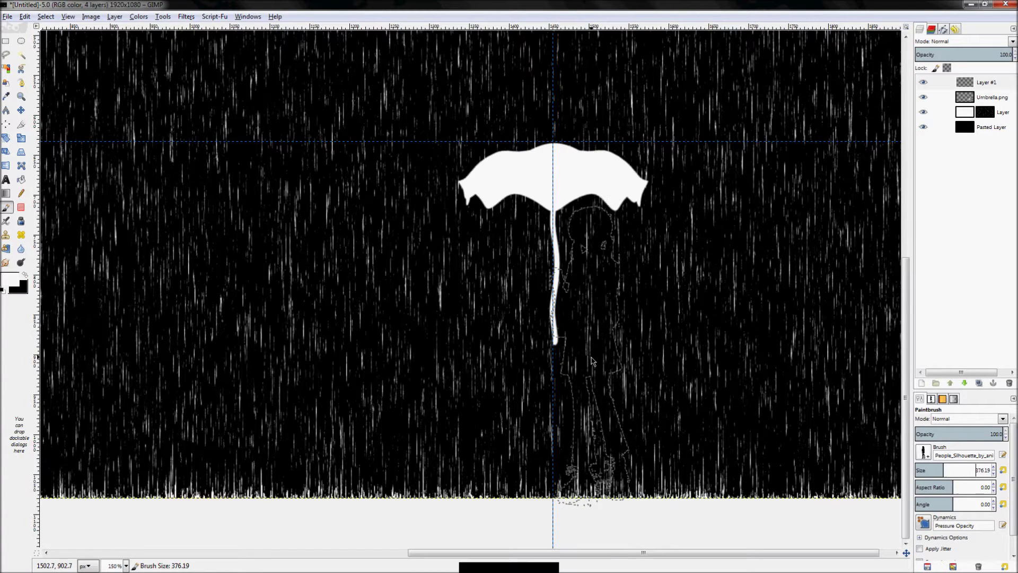
key("bracketleft")
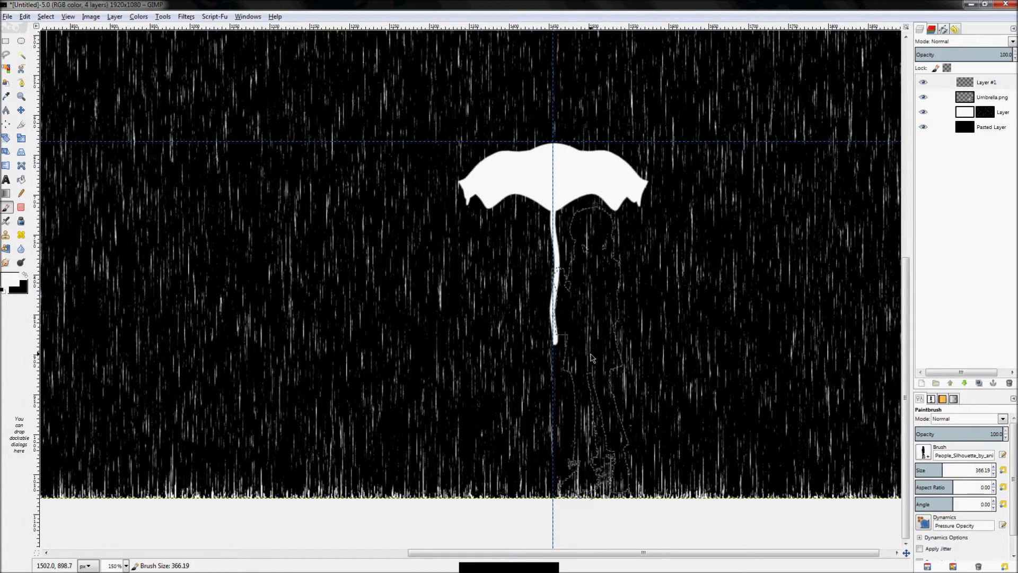
left_click(588, 360)
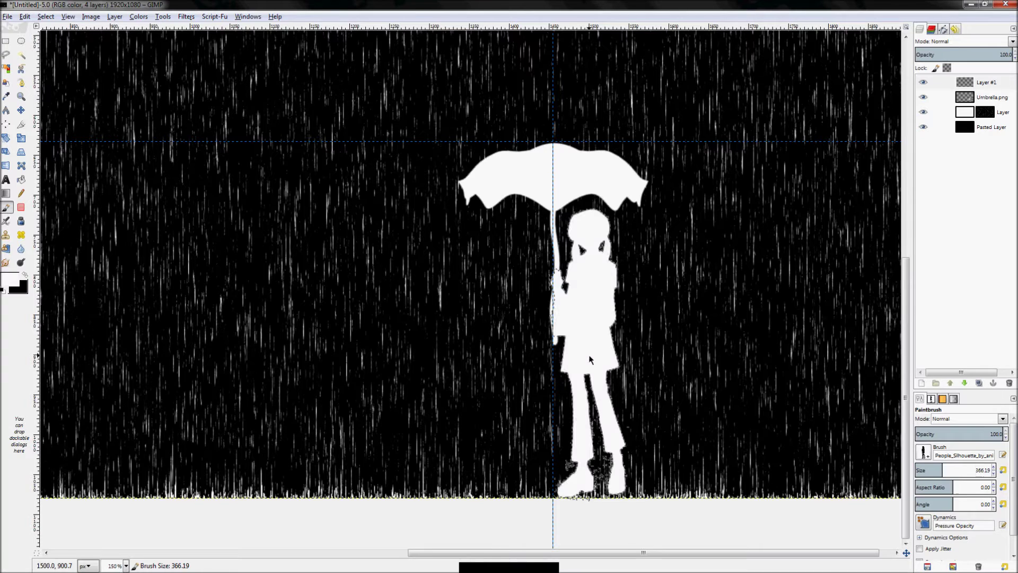
Select the umbrella layer and set the Eraser to the 2. Hardness 100 brush at size 71.
left_click(985, 95)
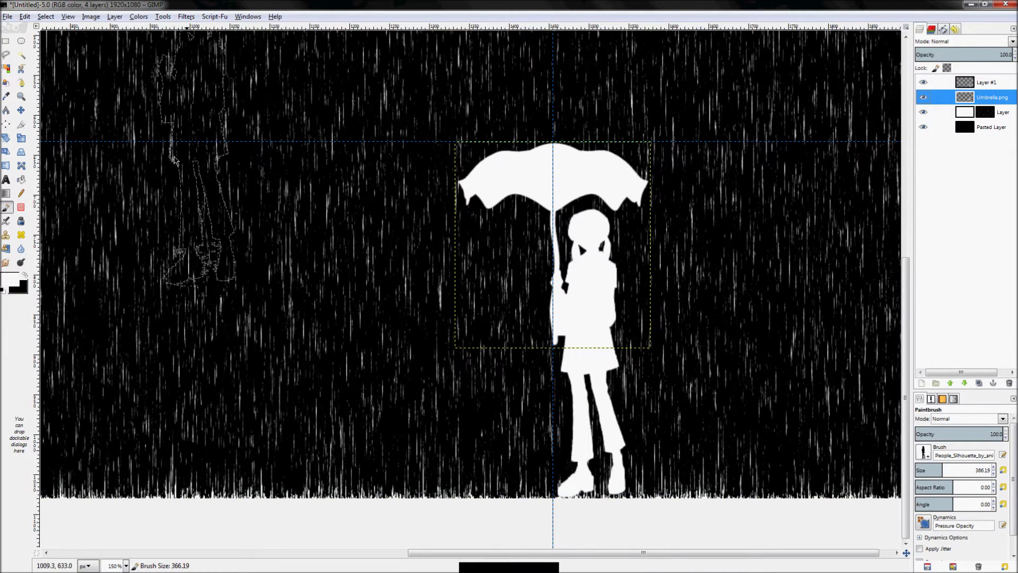
left_click(26, 207)
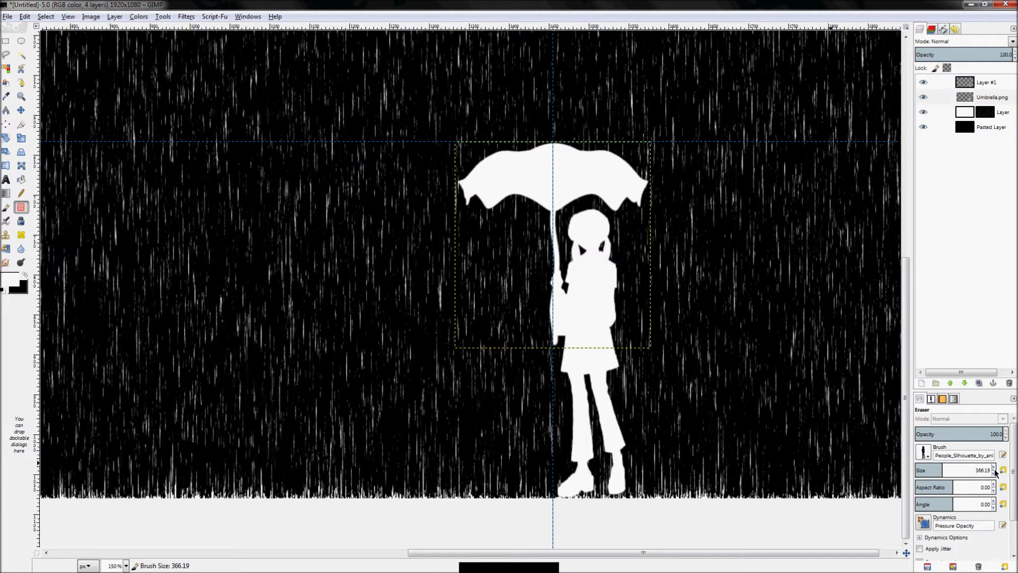
left_click(923, 451)
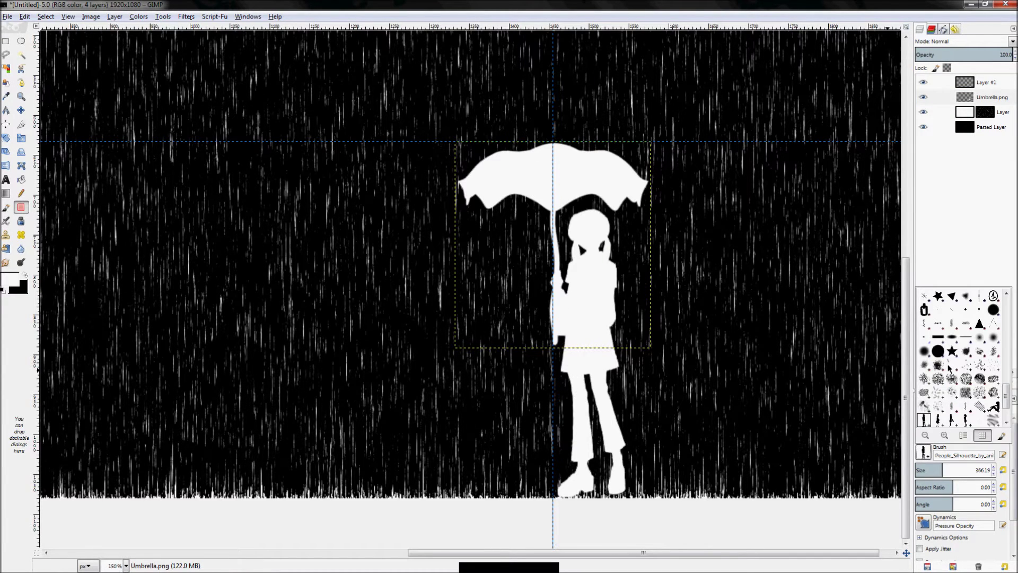
left_click(941, 351)
key("bracketleft")
key("bracketleft")
key("bracketleft")
key("bracketleft")
key("bracketleft")
key("bracketleft")
key("bracketleft")
key("bracketleft")
key("bracketleft")
key("bracketleft")
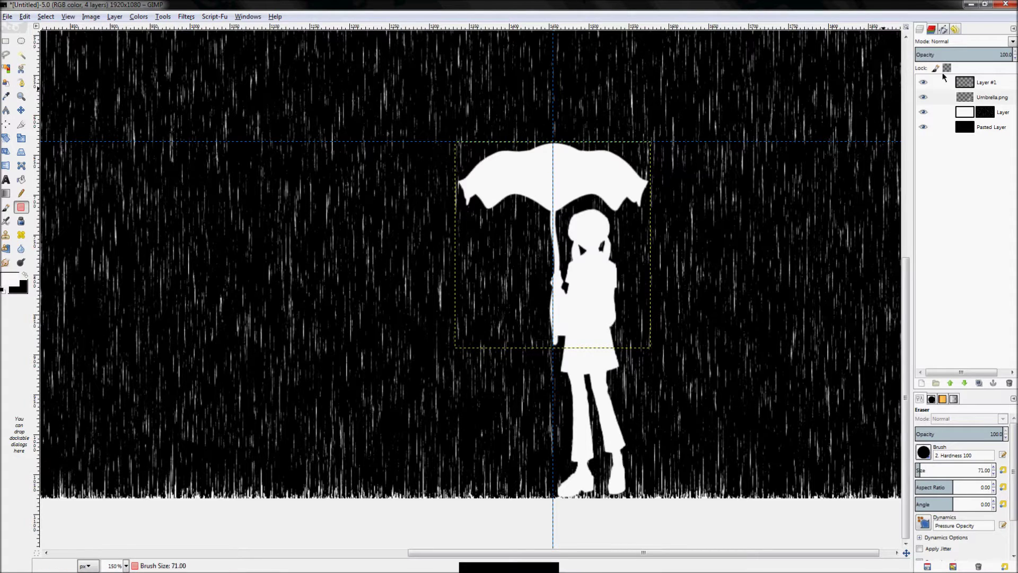
right_click(978, 97)
left_click(933, 248)
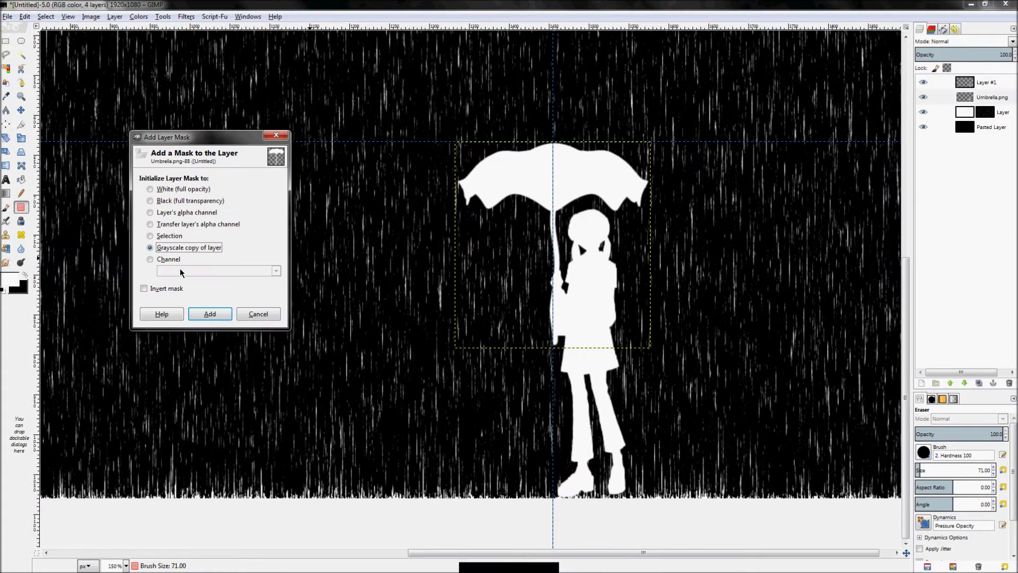
left_click(259, 314)
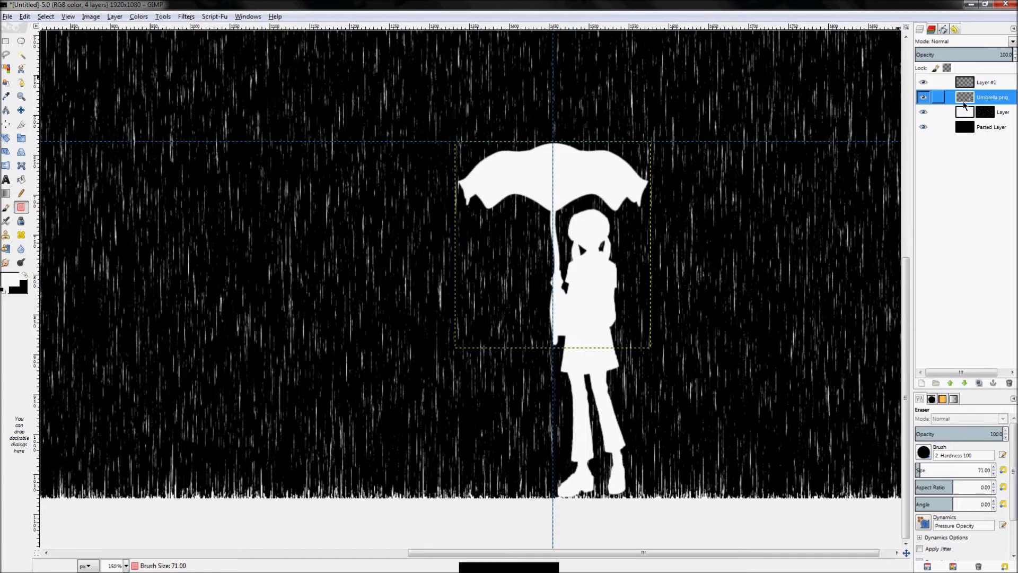
Add a layer mask to the umbrella layer that keeps the whole umbrella visible.
right_click(968, 101)
left_click(908, 249)
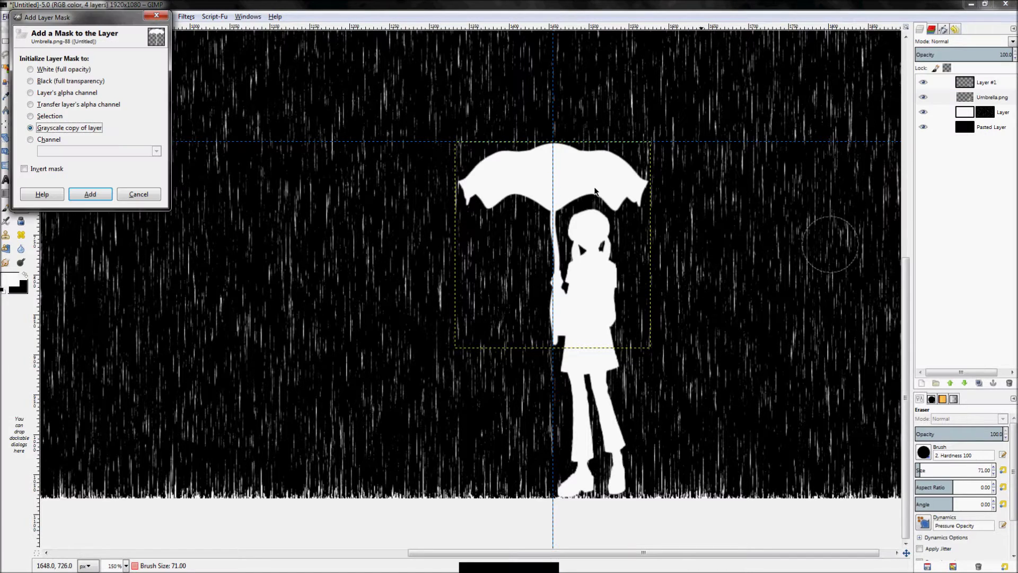
left_click(61, 81)
left_click(91, 194)
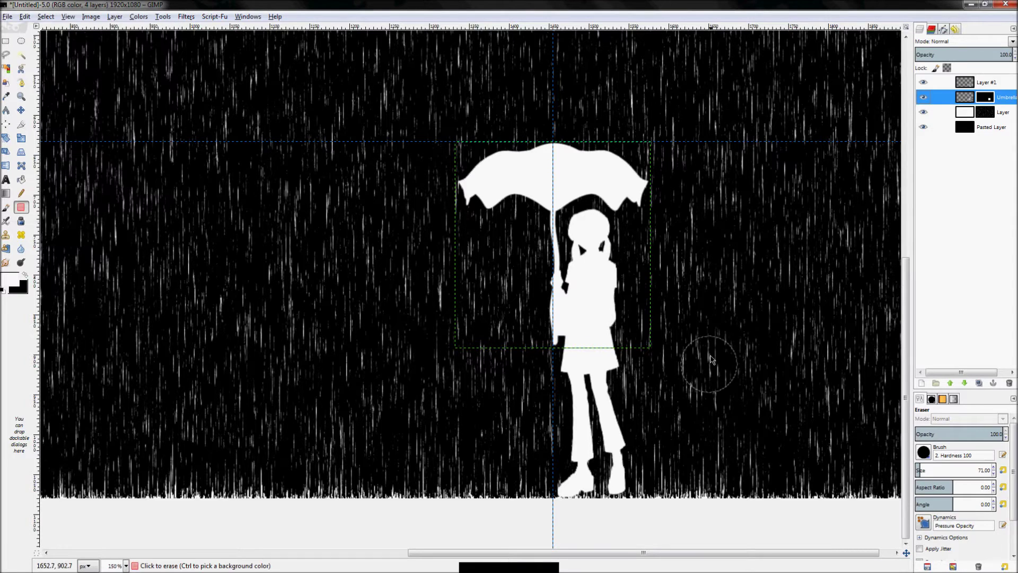
Paint black on the umbrella's mask with the Paintbrush to hide the handle's lower tip below the girl's sleeve.
left_click(5, 207)
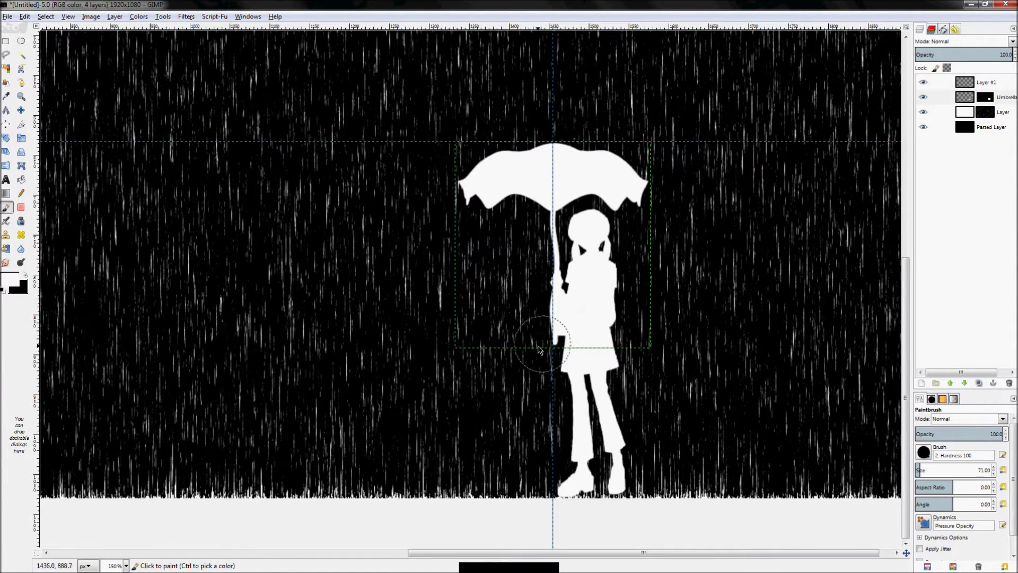
key("x")
left_click_drag(538, 344, 541, 336)
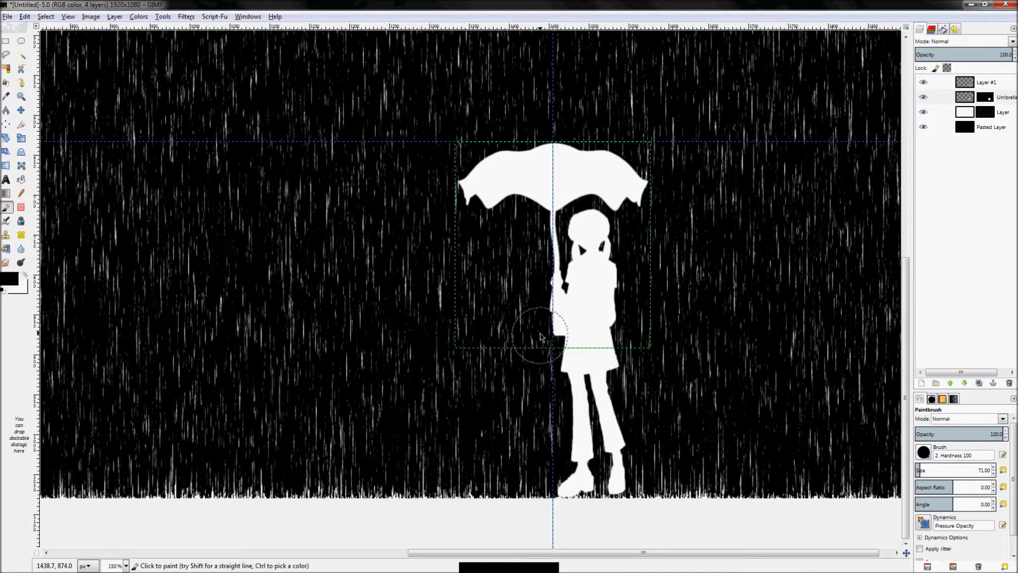
Reduce the brush to size 21 and refine the mask in black and white, hiding the leftover handle below the girl's hand.
scroll(575, 317, "up", 3)
key("shift+[")
key("shift+[")
key("shift+[")
key("shift+[")
key("shift+[")
mouse_move(504, 294)
left_mouse_down()
mouse_move(507, 256)
mouse_move(500, 287)
left_mouse_up()
key("x")
left_click_drag(504, 250, 512, 290)
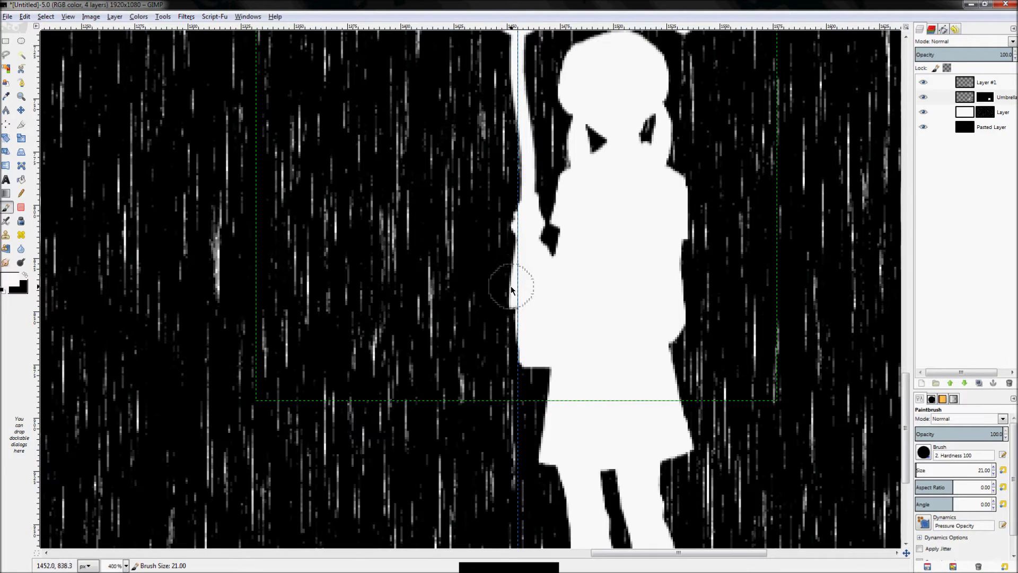
key("x")
left_click(539, 294)
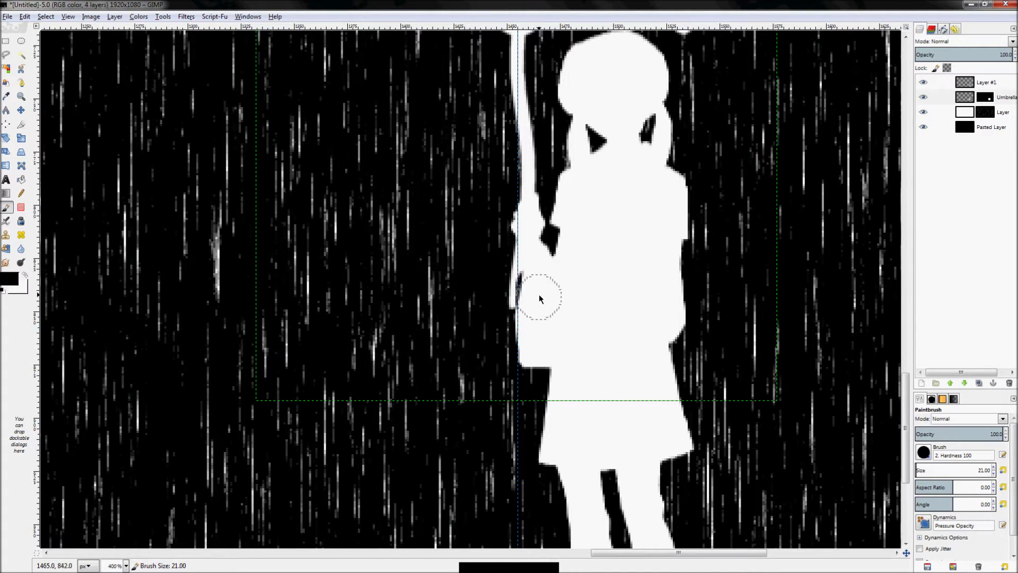
left_click(521, 304)
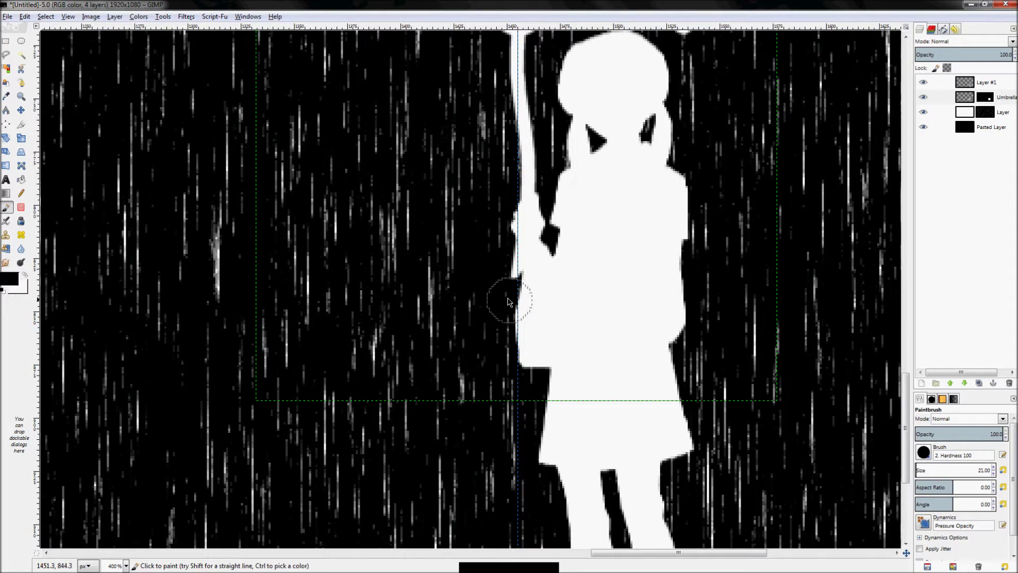
Move the masked rain layer to the top of the layer stack and make its white image, not the mask, ready for Bucket Fill.
scroll(795, 410, "down", 1)
key("z")
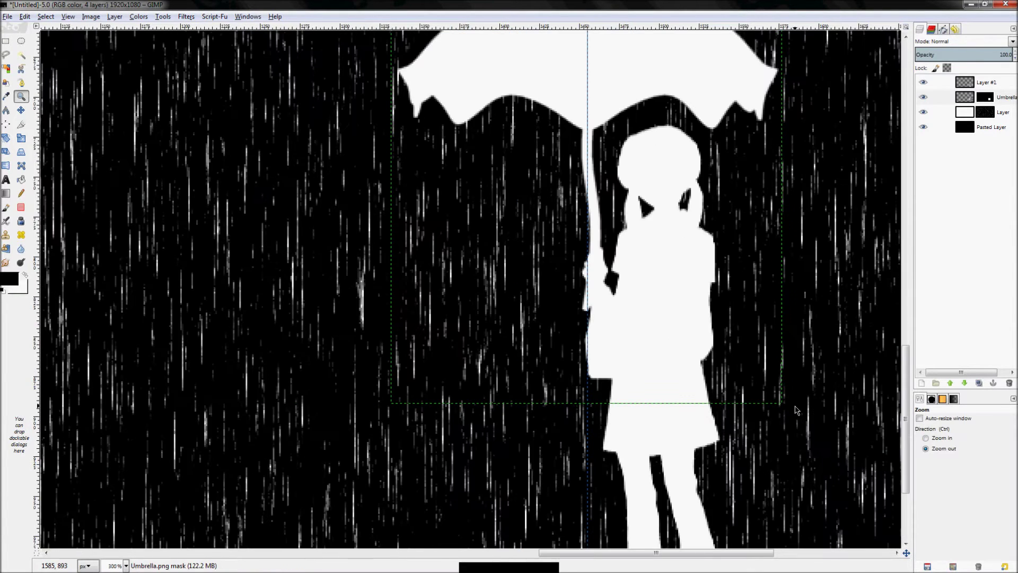
key("ctrl+shift+j")
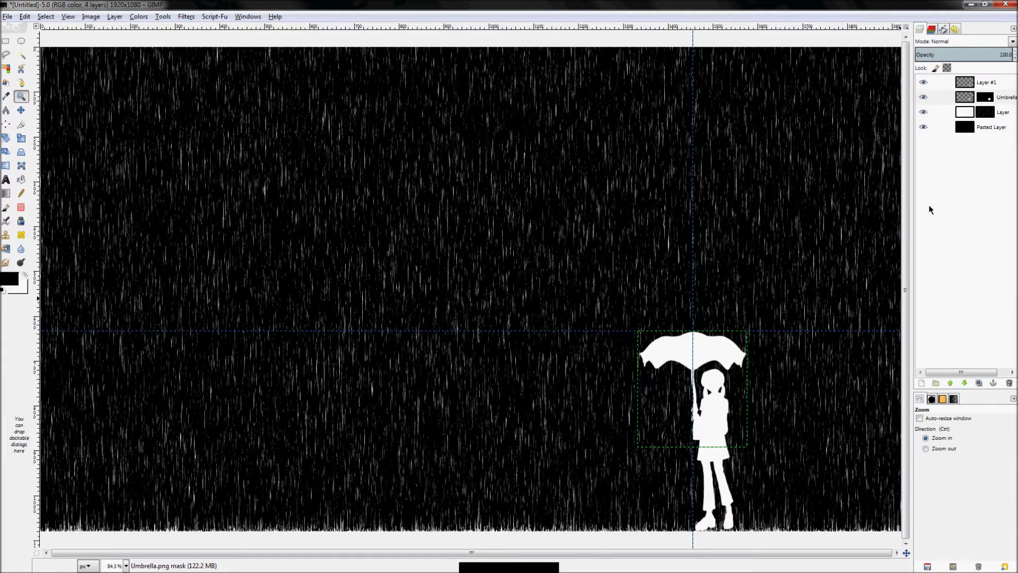
left_click(944, 84)
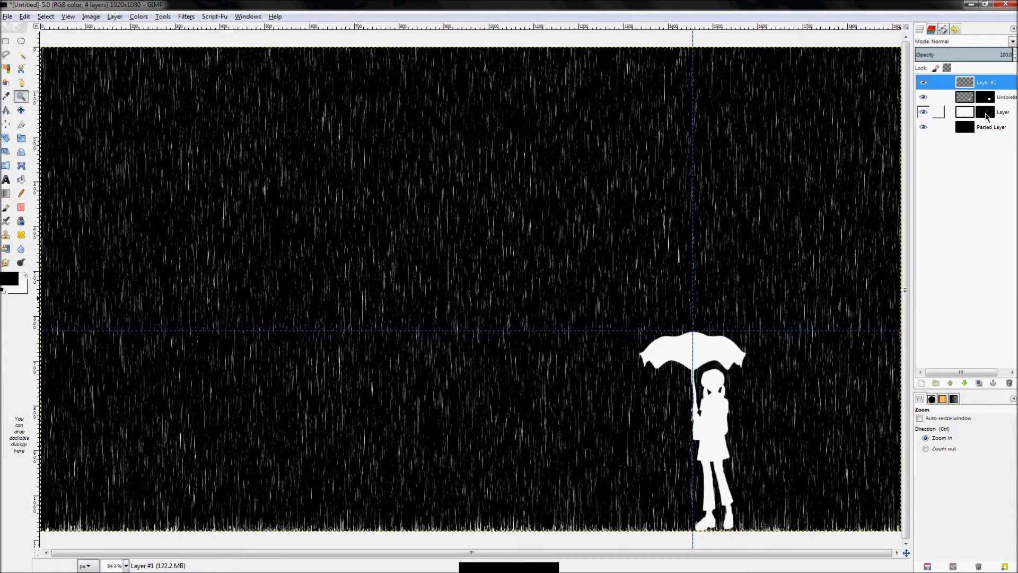
left_click(986, 114)
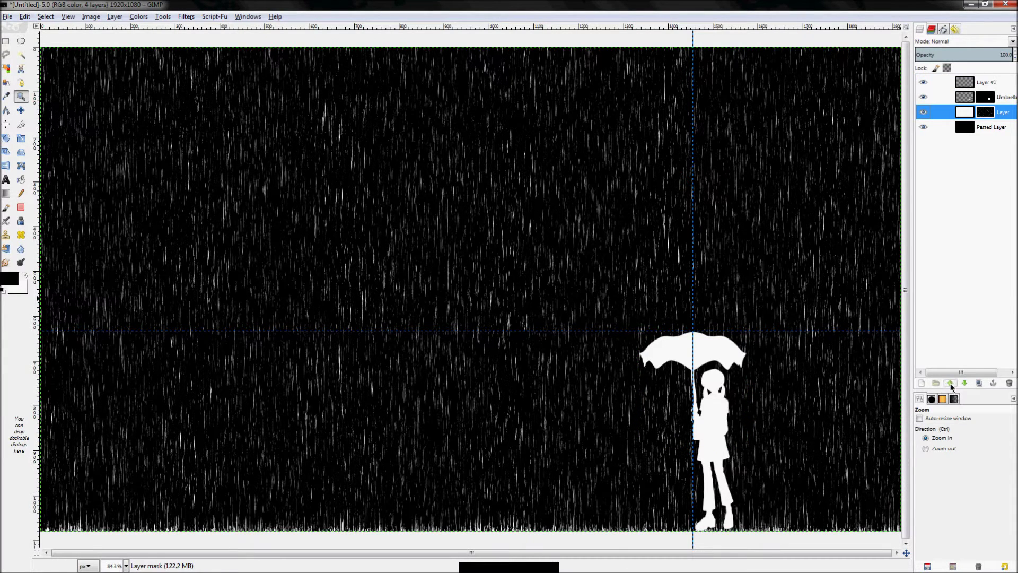
left_click(950, 383)
left_click(950, 383)
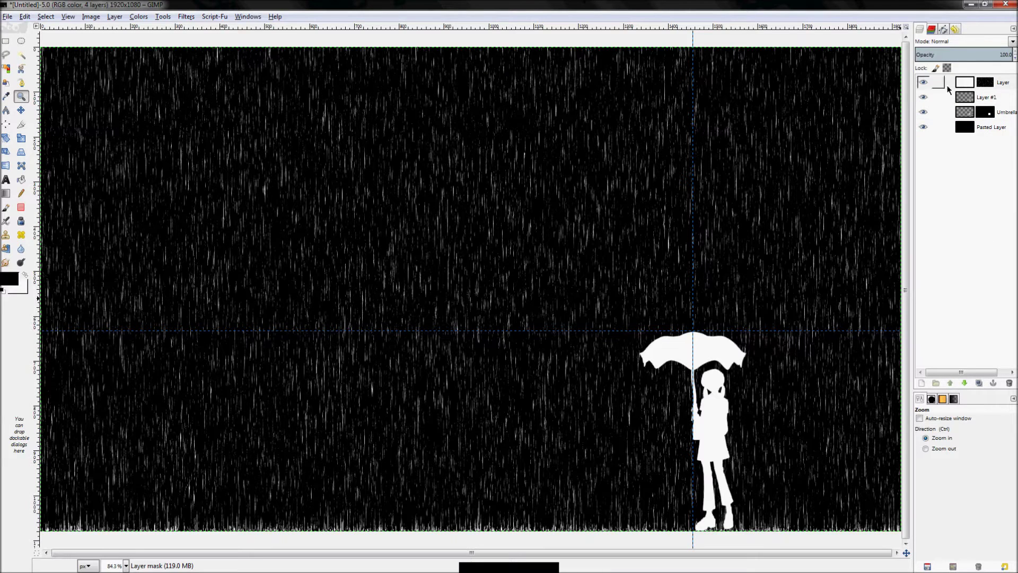
left_click(967, 88)
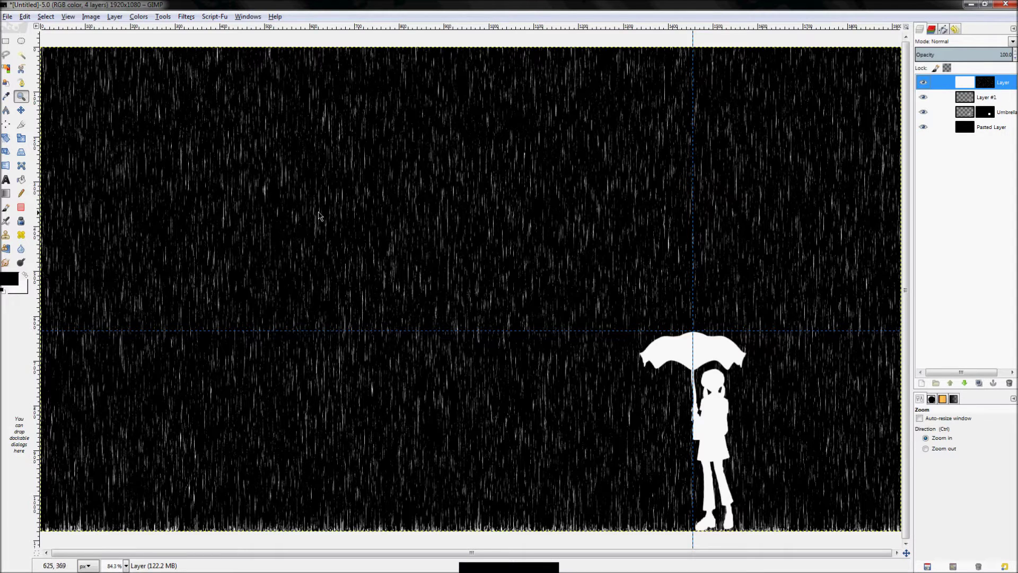
left_click(22, 180)
left_click(10, 278)
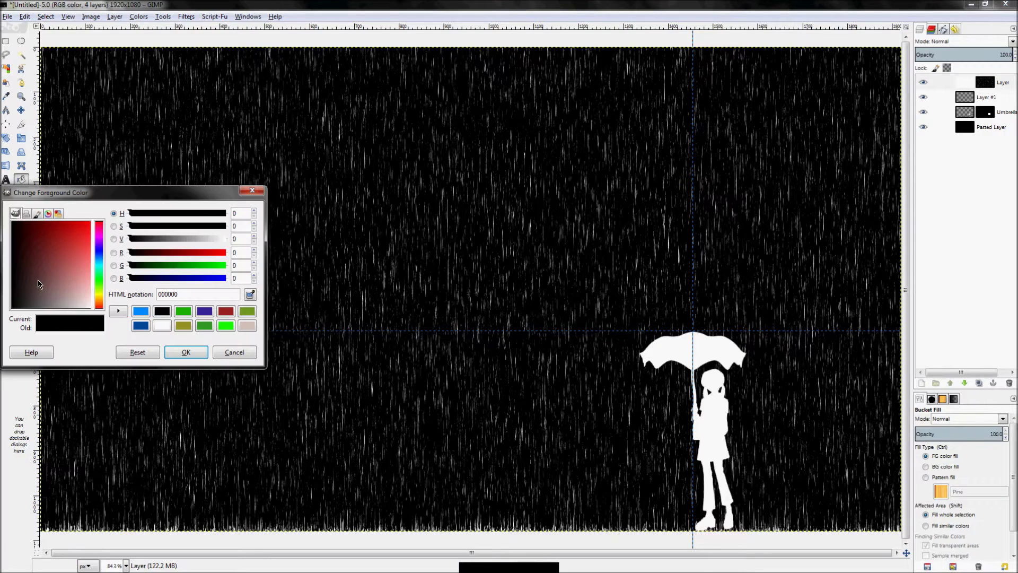
left_click(141, 311)
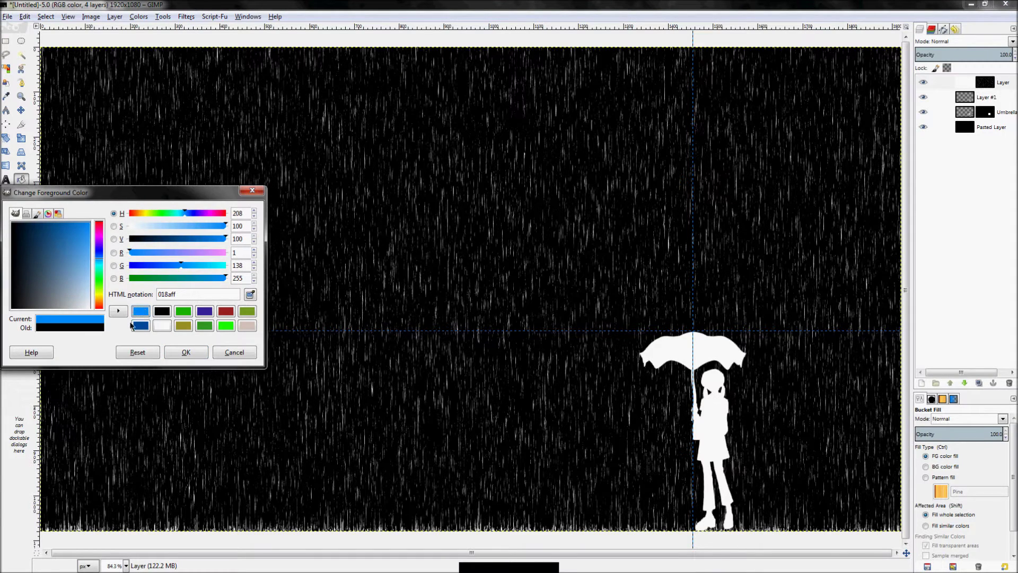
left_click_drag(186, 296, 80, 295)
key("ctrl+x")
left_click(235, 353)
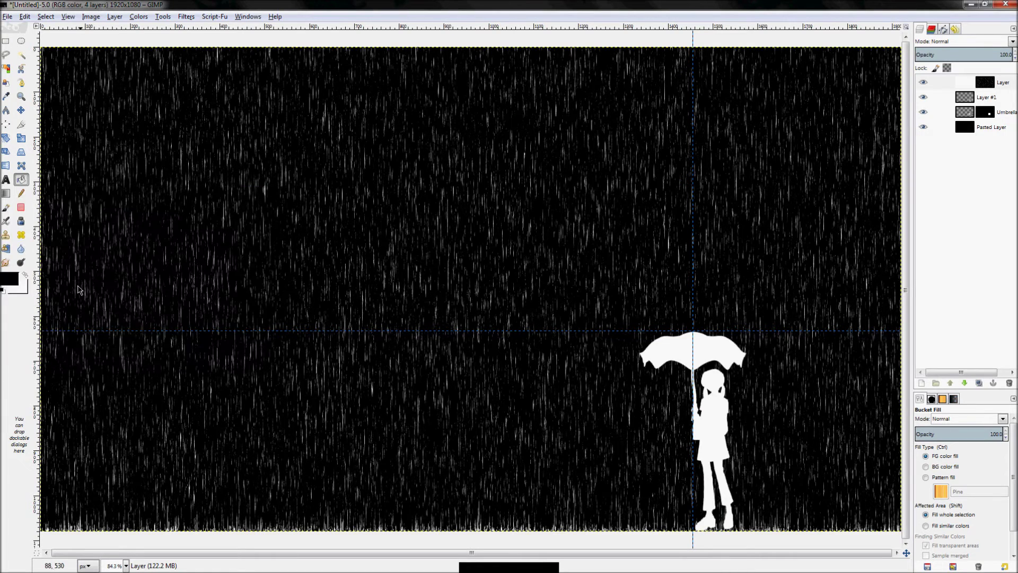
Set the foreground color to 018aff and bucket-fill the rain layer's image with it.
left_click(8, 280)
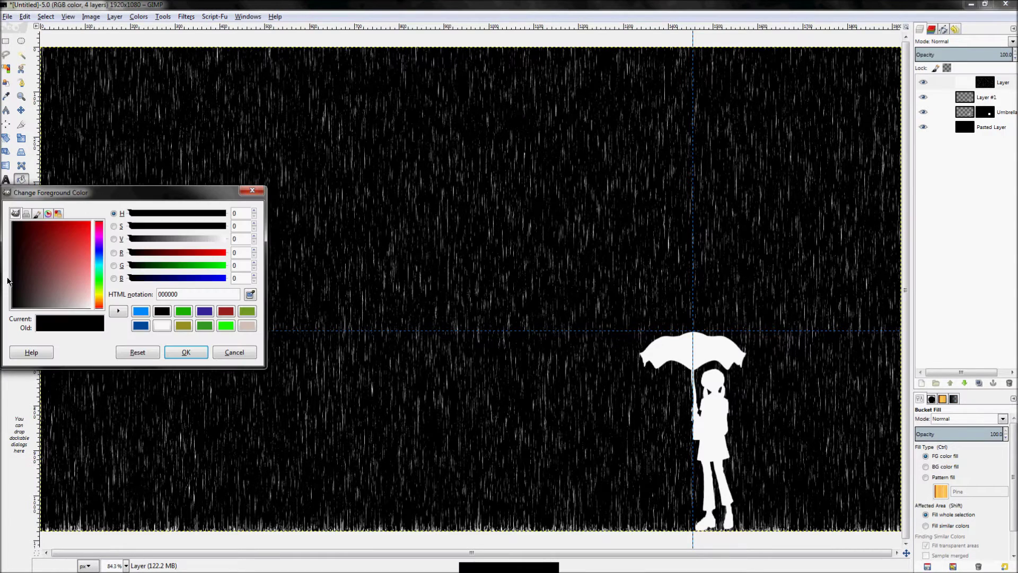
double_click(181, 295)
type("01aaff")
key("Return")
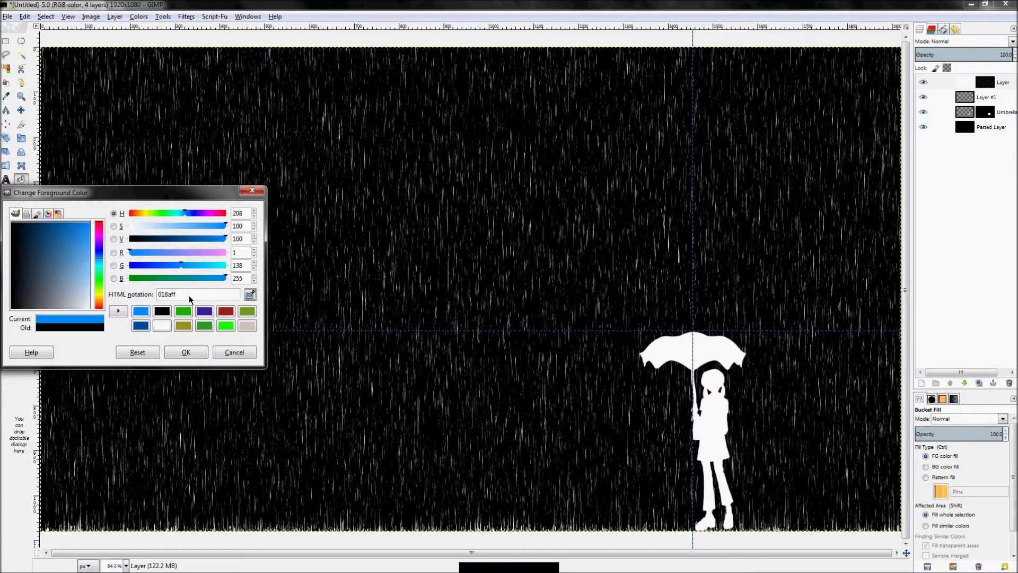
left_click(182, 353)
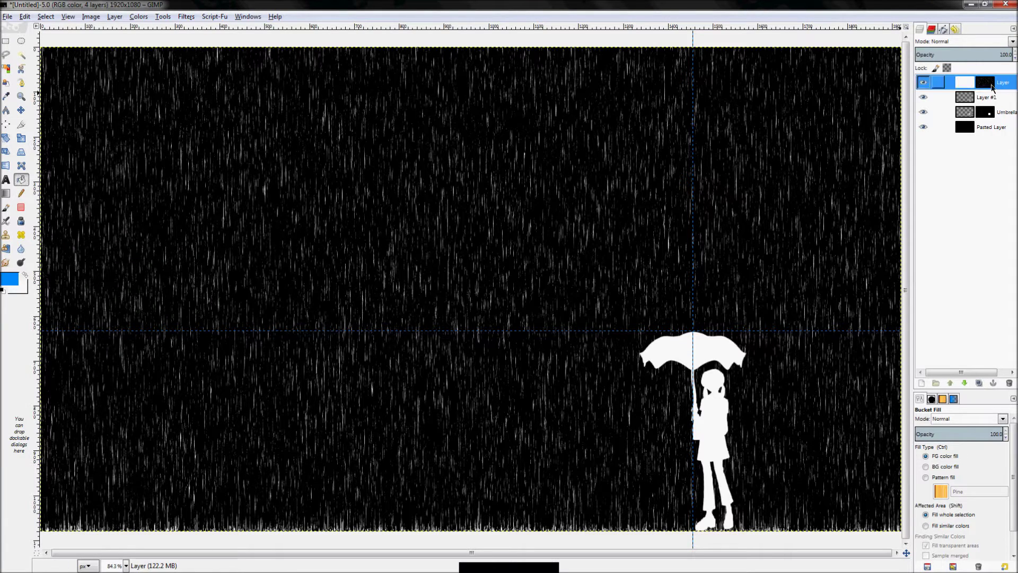
left_click(583, 235)
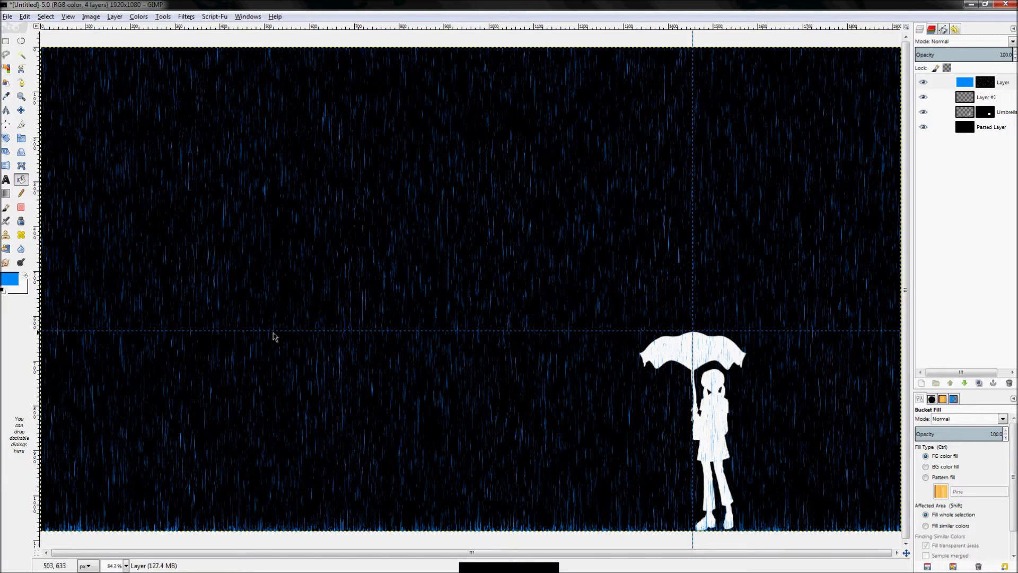
Try shifting the rain layer's hue to 107 with Hue-Saturation, and cancel the adjustment.
left_click(968, 83)
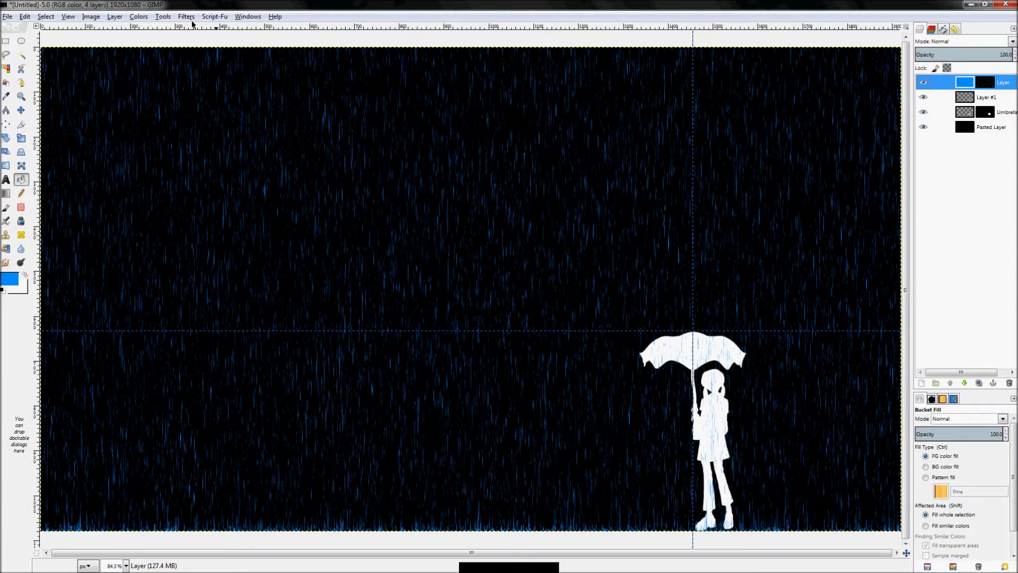
left_click(136, 20)
left_click(137, 20)
left_click(139, 19)
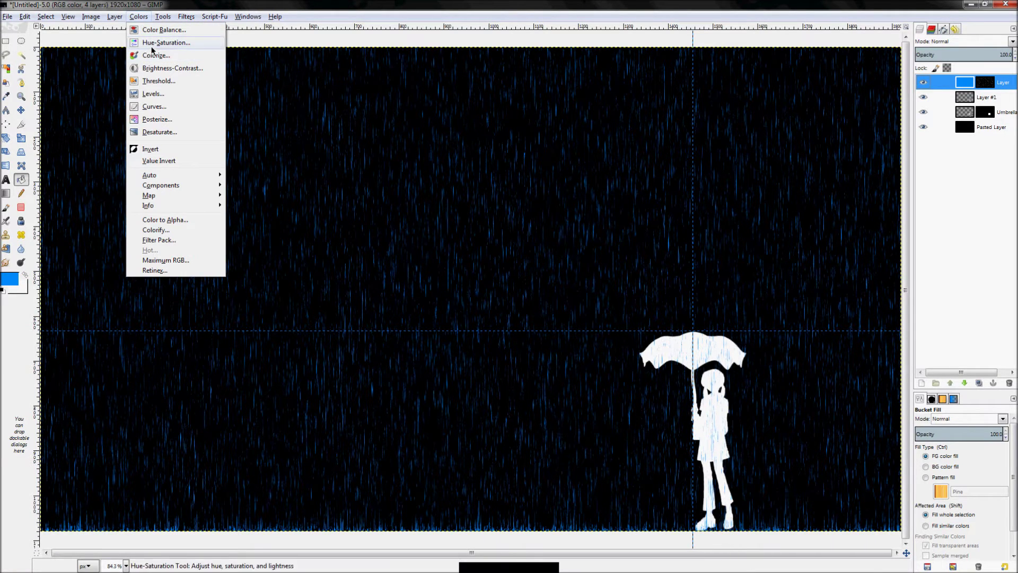
left_click(168, 43)
left_click_drag(851, 318, 886, 322)
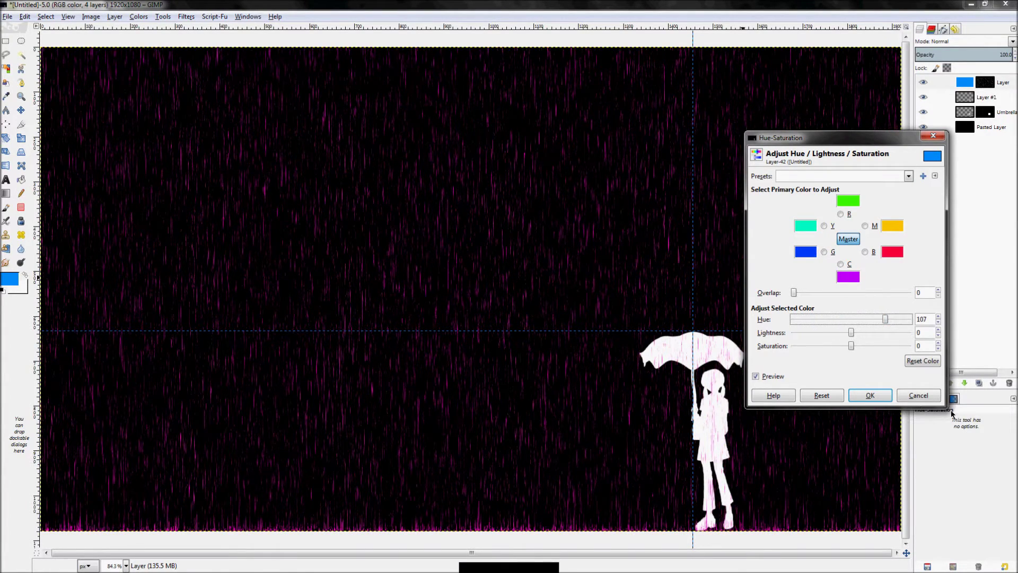
left_click(918, 395)
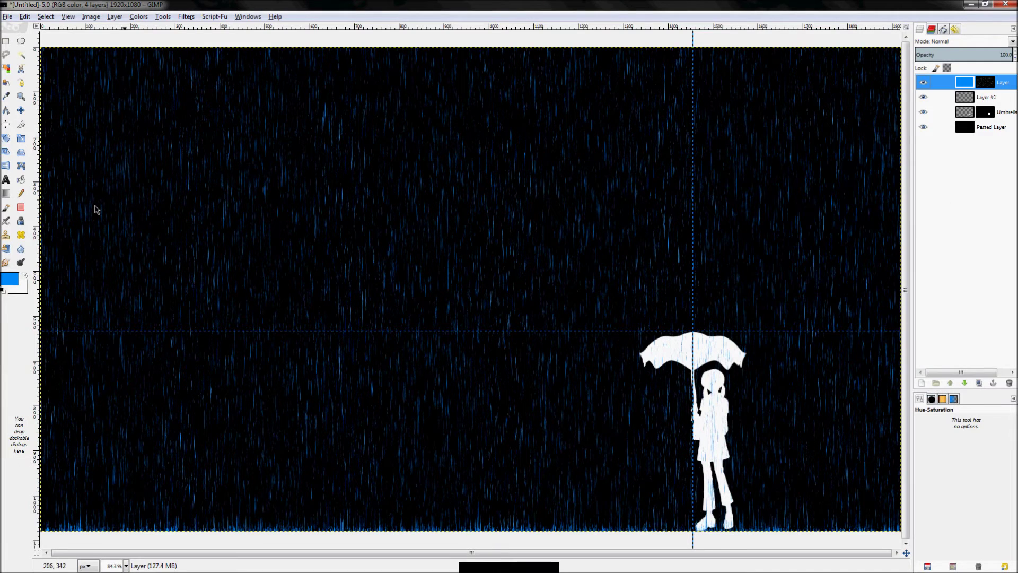
Try a linear full saturation spectrum gradient across the width of the rain layer, and undo it.
left_click(6, 193)
left_click(11, 278)
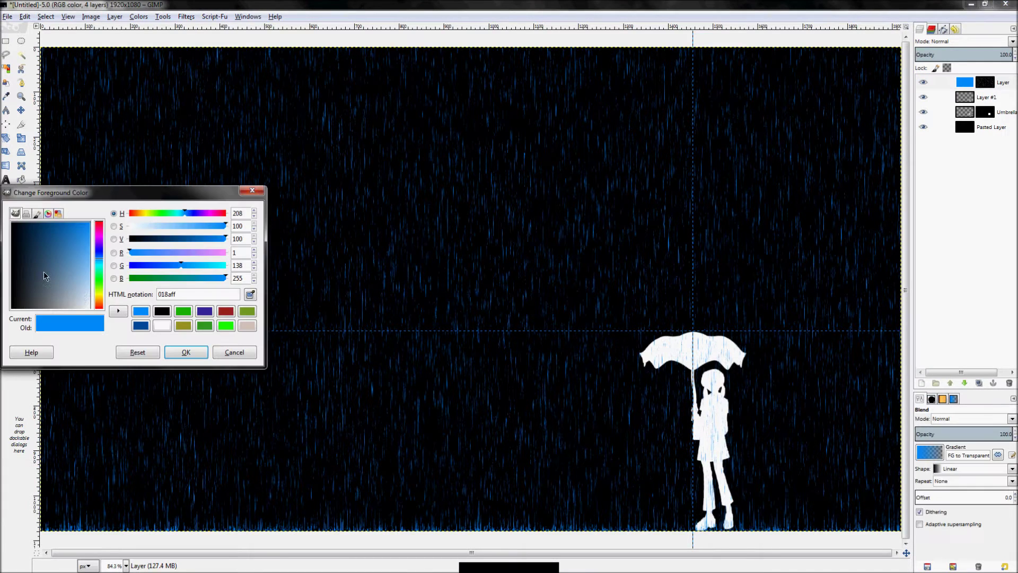
left_click(228, 353)
left_click(929, 451)
scroll(960, 361, "down", 10)
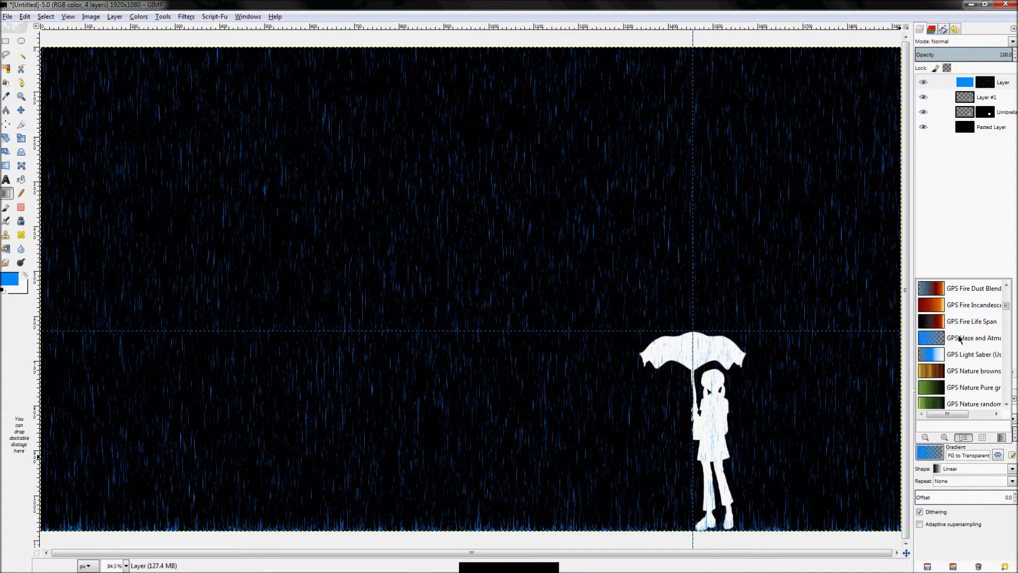
scroll(956, 366, "down", 4)
scroll(953, 362, "down", 15)
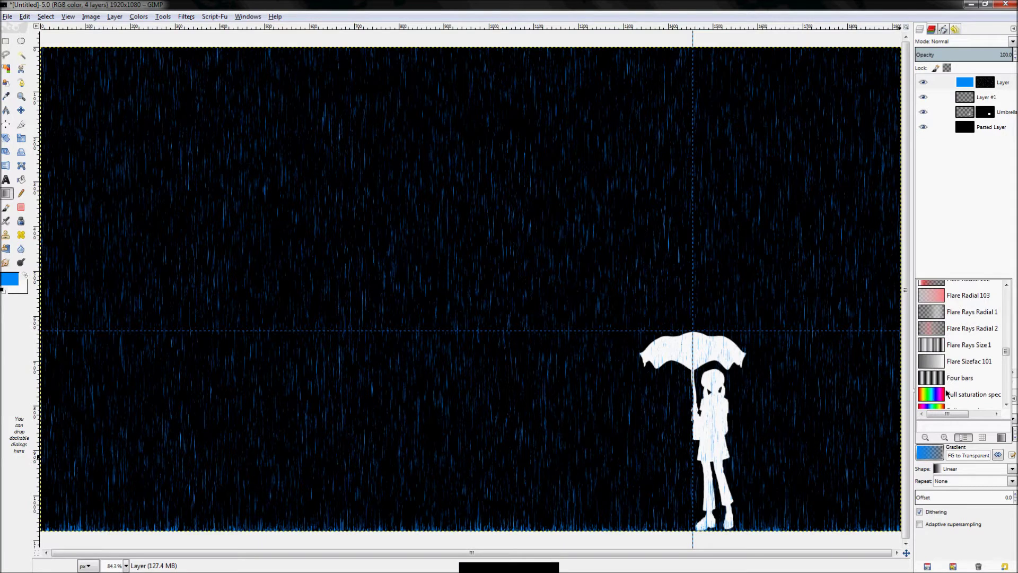
left_click(947, 393)
left_click_drag(141, 273, 866, 299)
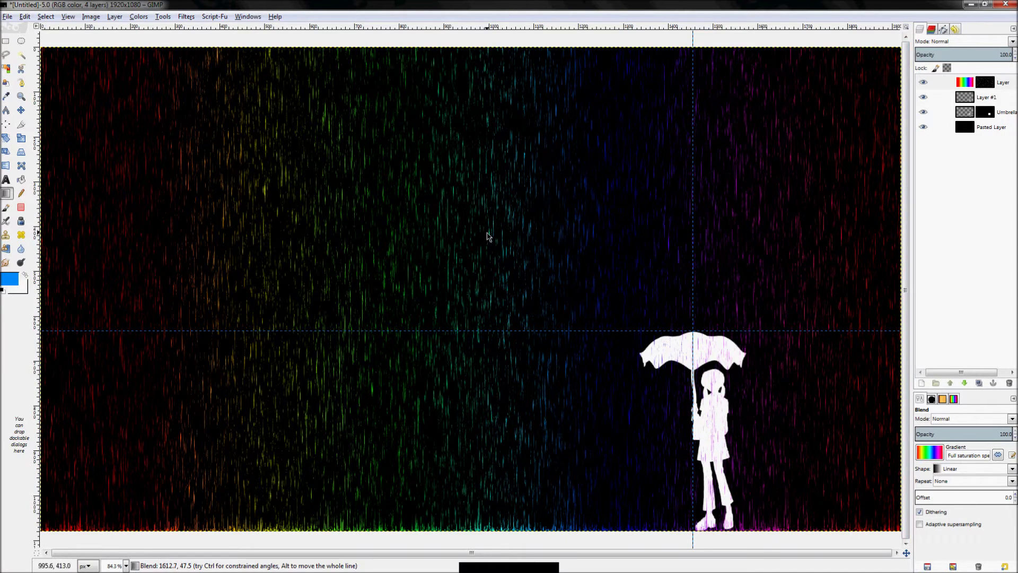
key("ctrl+z")
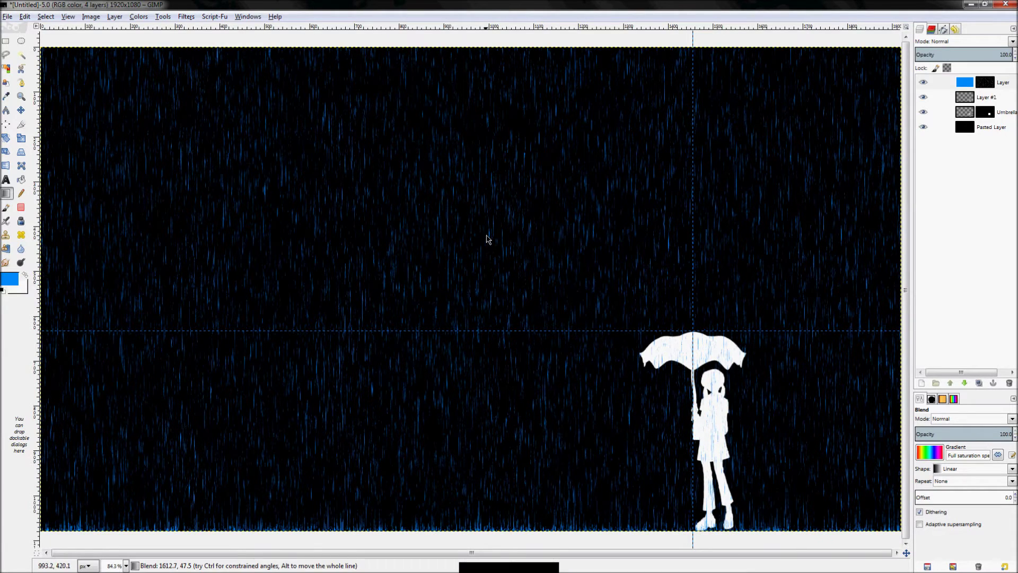
Make the rain layer's mask the active target for editing the streaks that cover the umbrella and girl.
key("p")
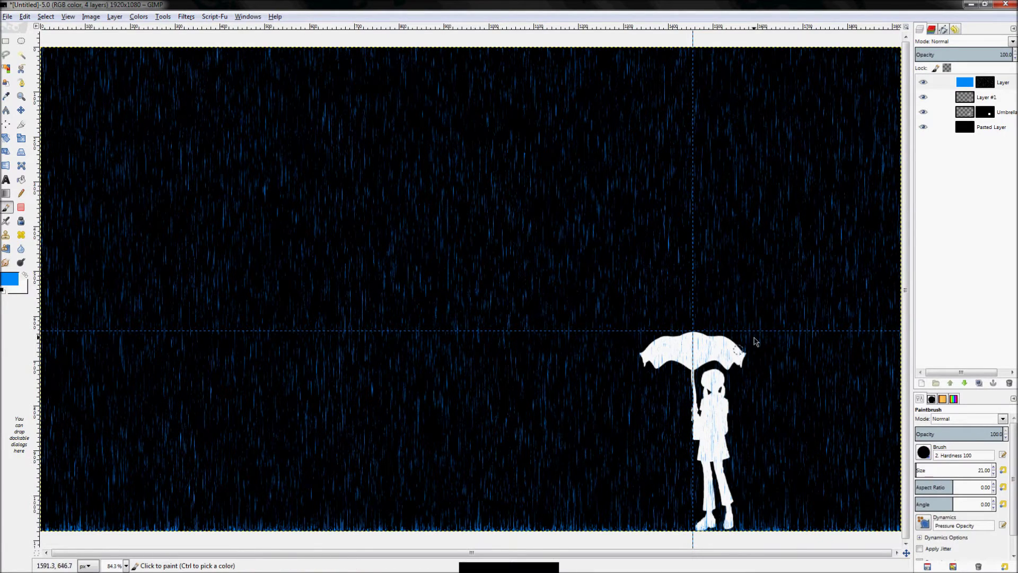
scroll(724, 362, "up", 3)
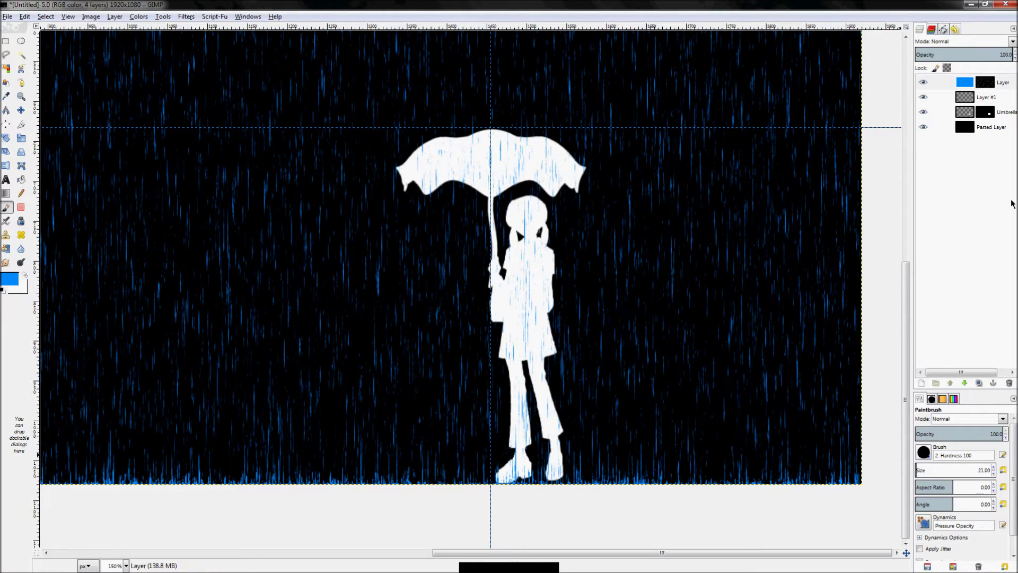
left_click(985, 83)
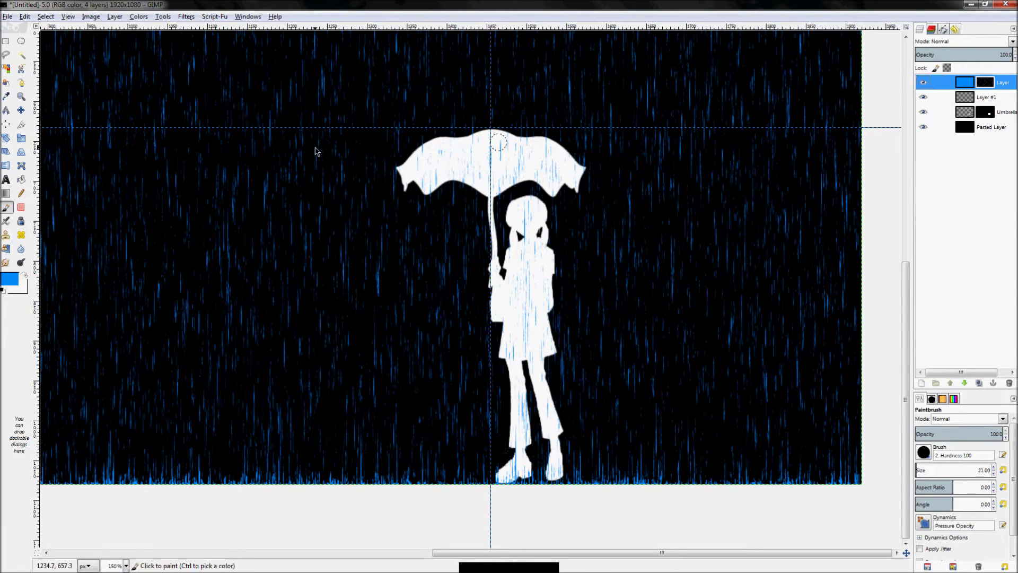
left_click(6, 56)
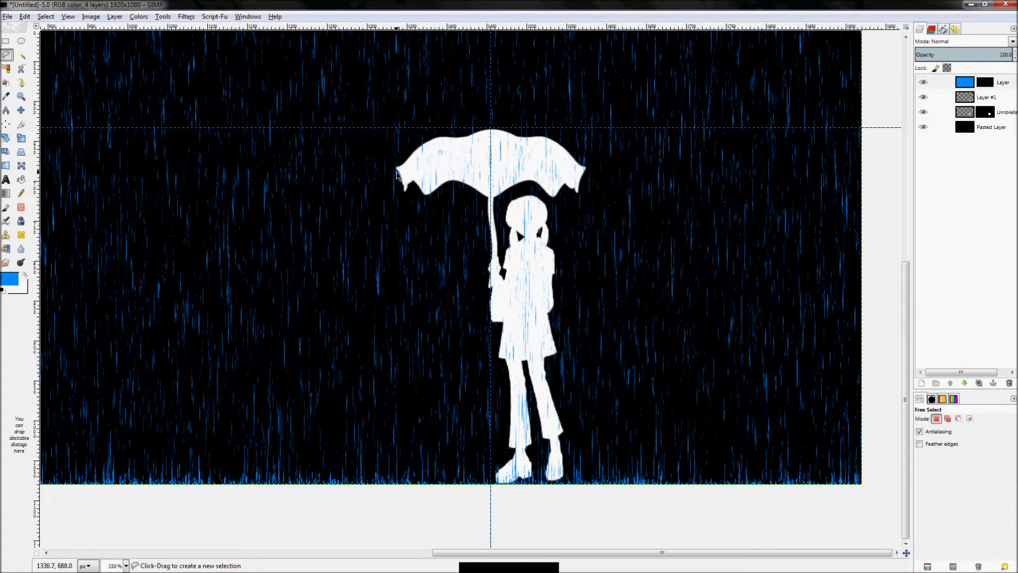
scroll(397, 174, "up", 9)
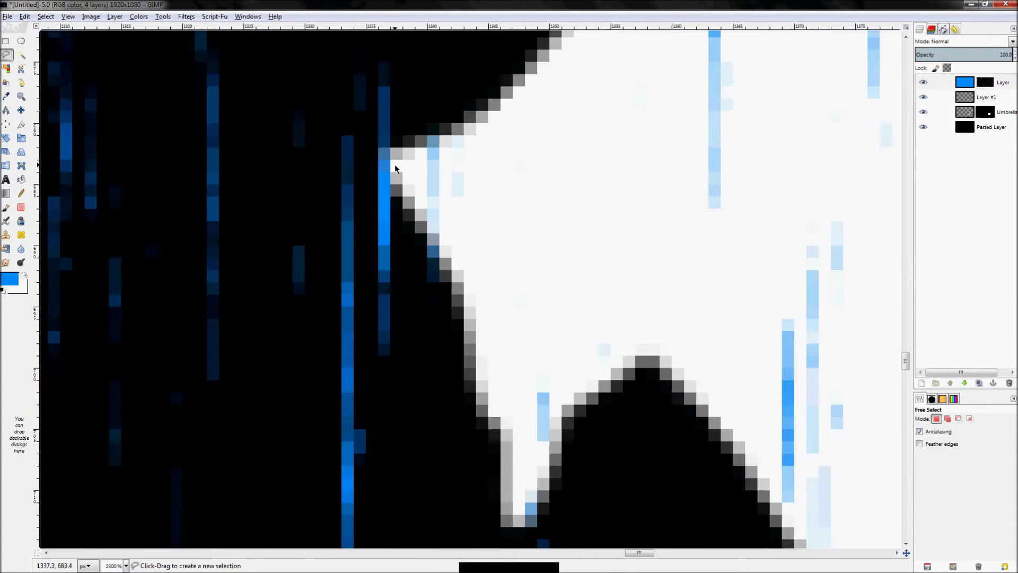
left_click(390, 142)
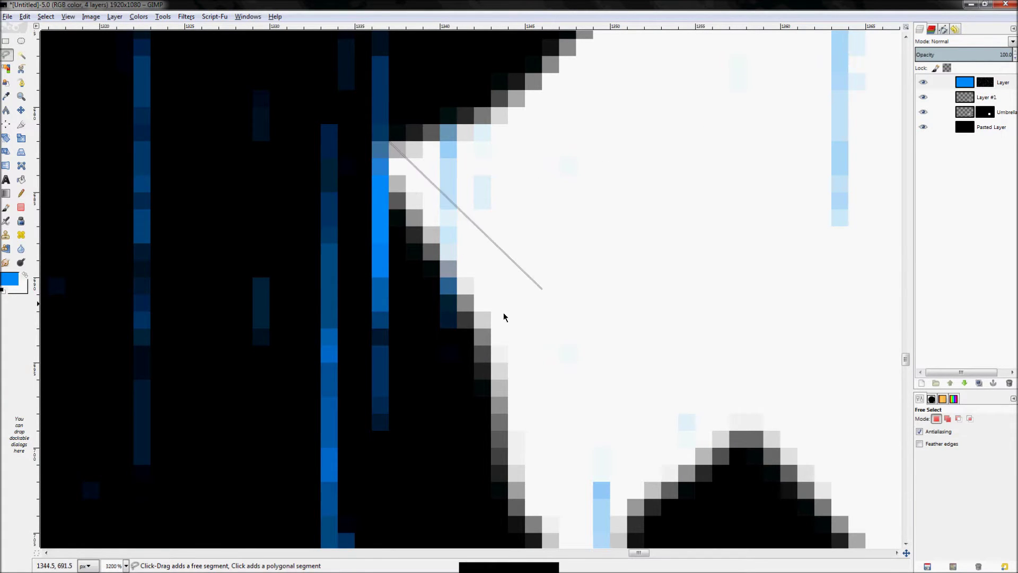
scroll(375, 227, "down", 6)
scroll(391, 229, "down", 4)
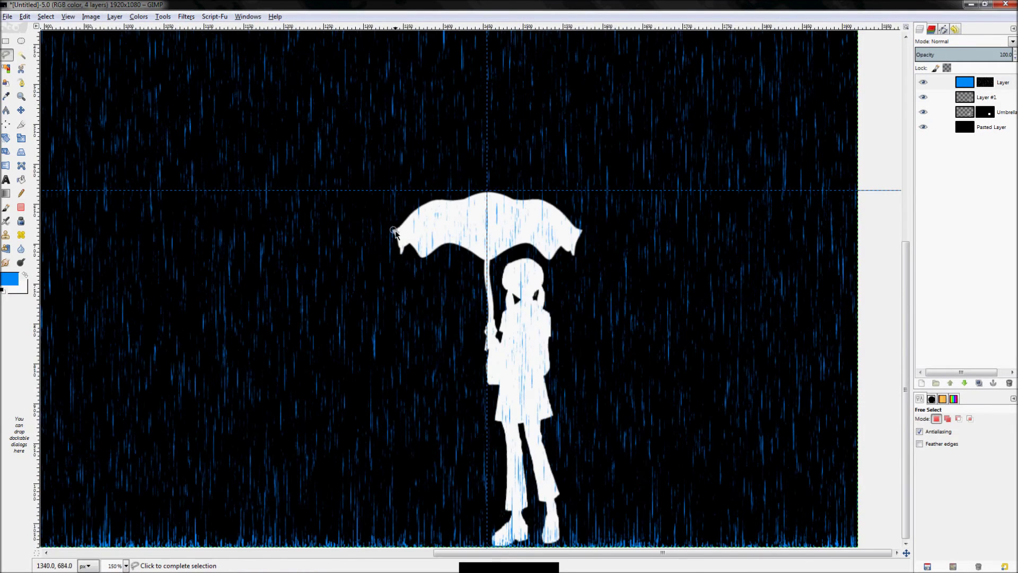
key("ctrl")
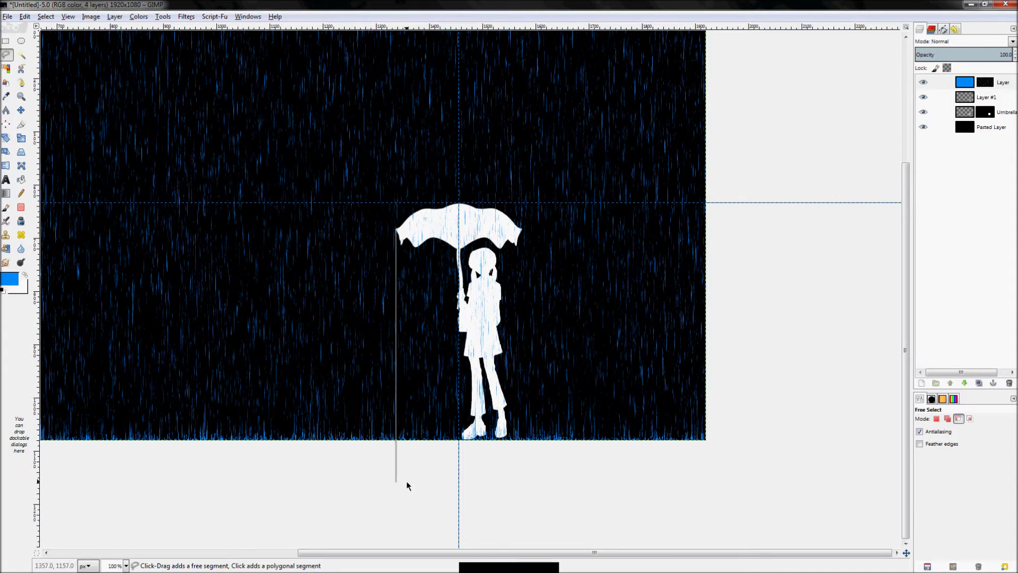
left_click(373, 501, "ctrl")
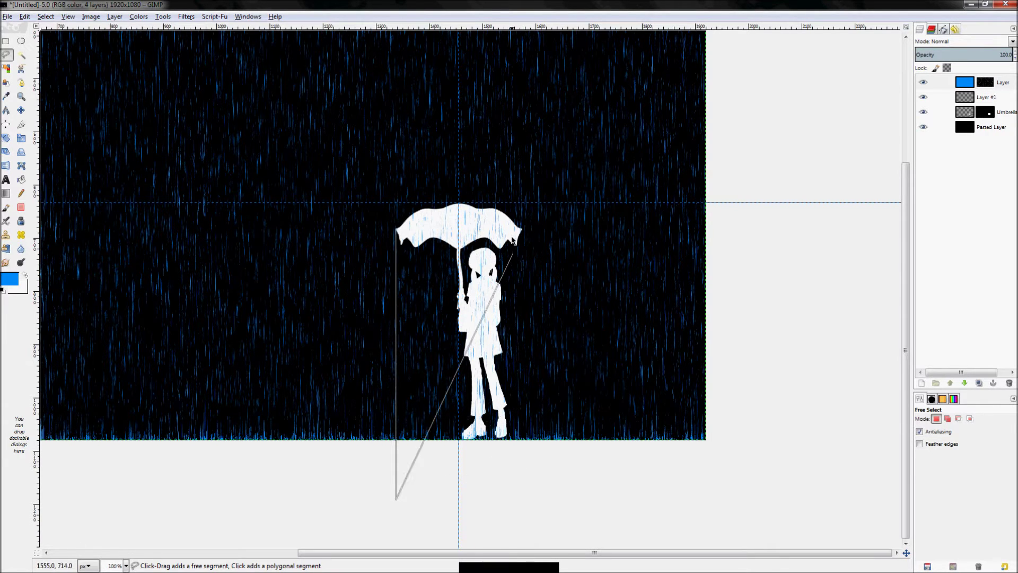
key("Escape")
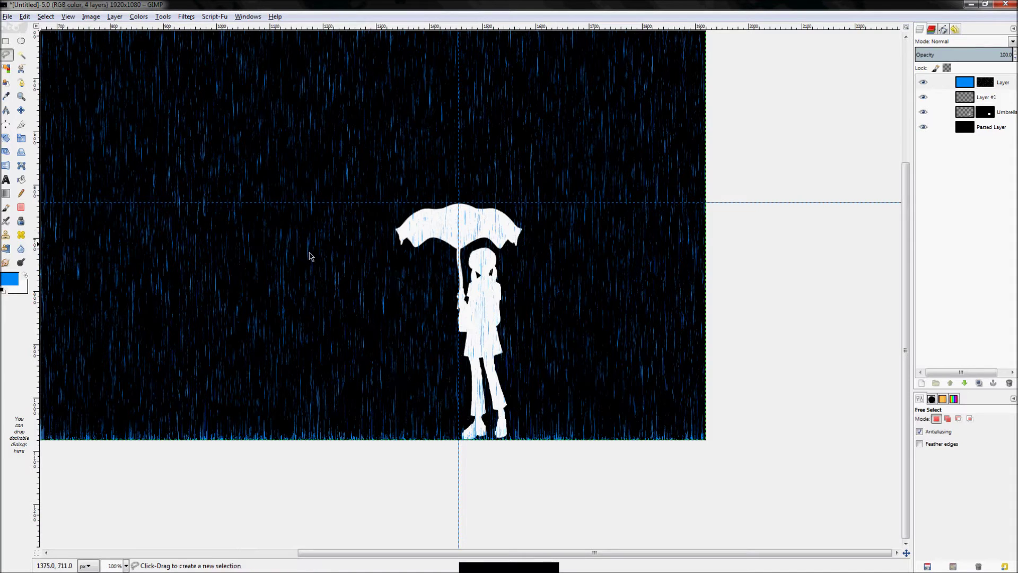
Place vertical guides at the umbrella's left and right tips and choose the Rectangle Select tool.
left_click_drag(37, 313, 388, 214)
key("2")
key("plus")
key("plus")
key("plus")
scroll(511, 266, "down", 5)
scroll(526, 257, "up", 11)
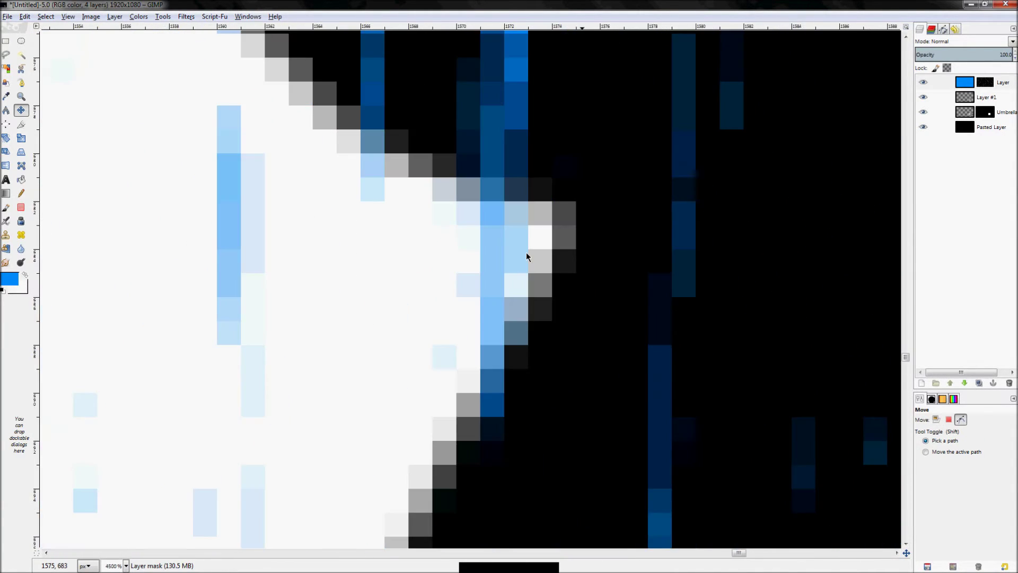
left_click_drag(35, 263, 553, 249)
scroll(606, 255, "down", 10)
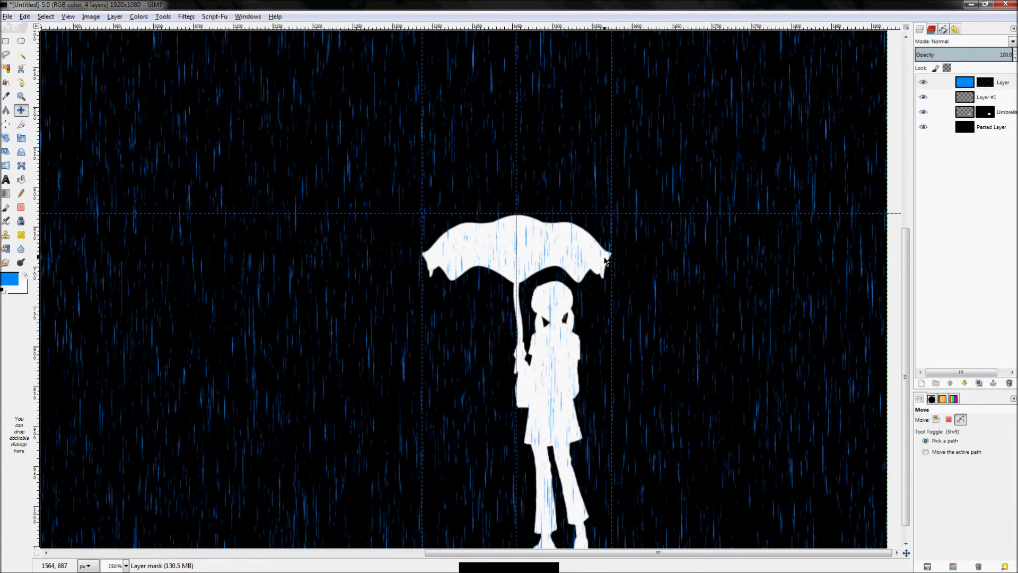
scroll(606, 259, "down", 2)
left_click(6, 46)
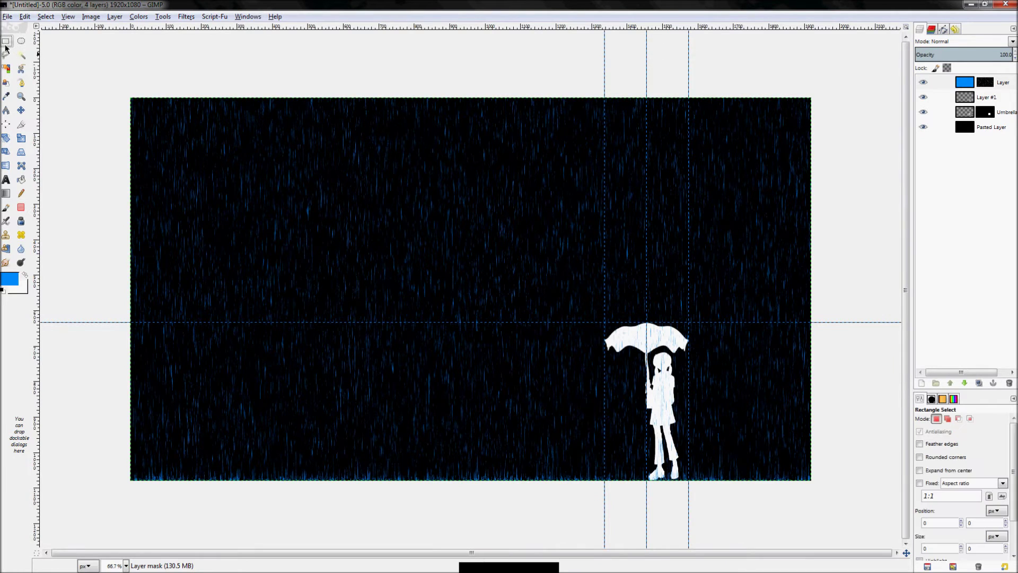
Select a 237 × 445 px rectangle at position 1337, 682, spanning the umbrella's tips and reaching below the image's lower edge.
scroll(767, 465, "up", 2)
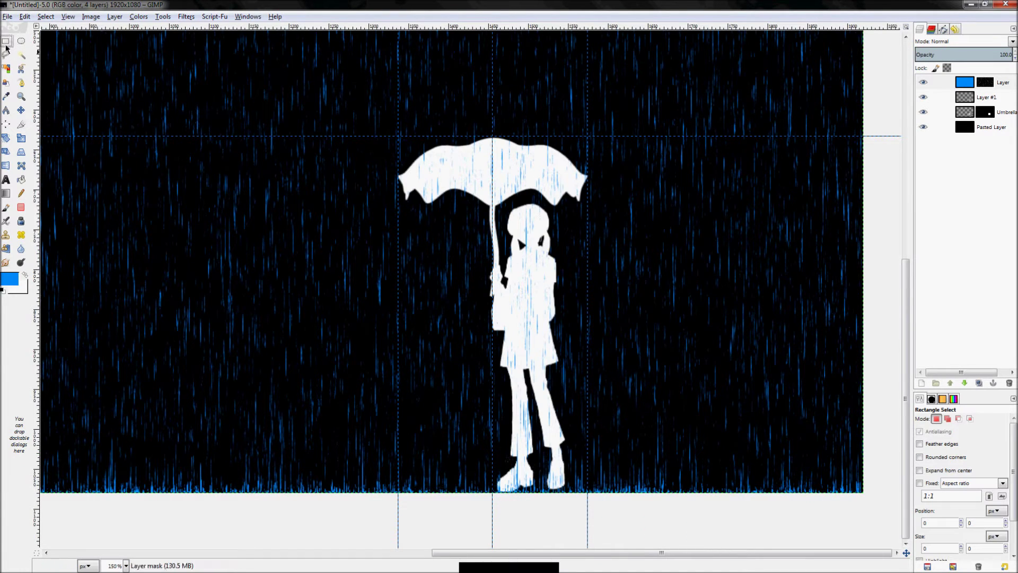
left_click_drag(396, 530, 600, 199)
left_click_drag(595, 278, 577, 280)
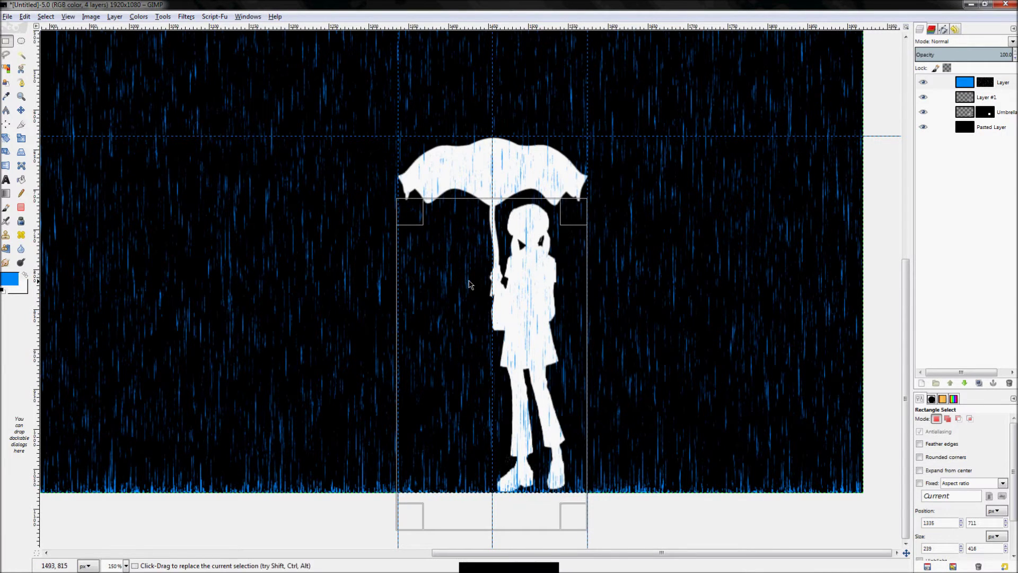
left_click_drag(417, 278, 420, 282)
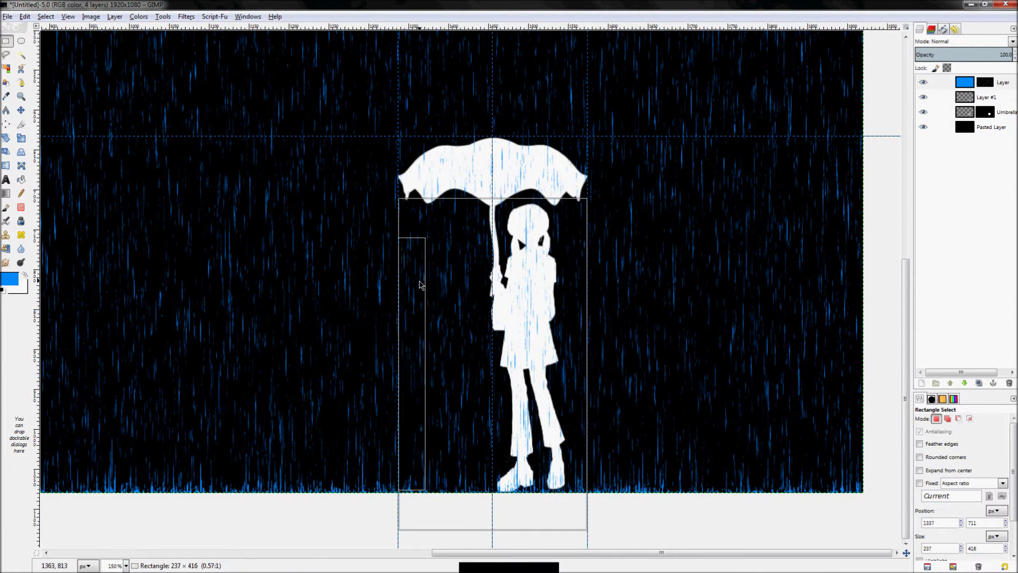
scroll(420, 281, "up", 7)
left_click_drag(466, 372, 471, 130)
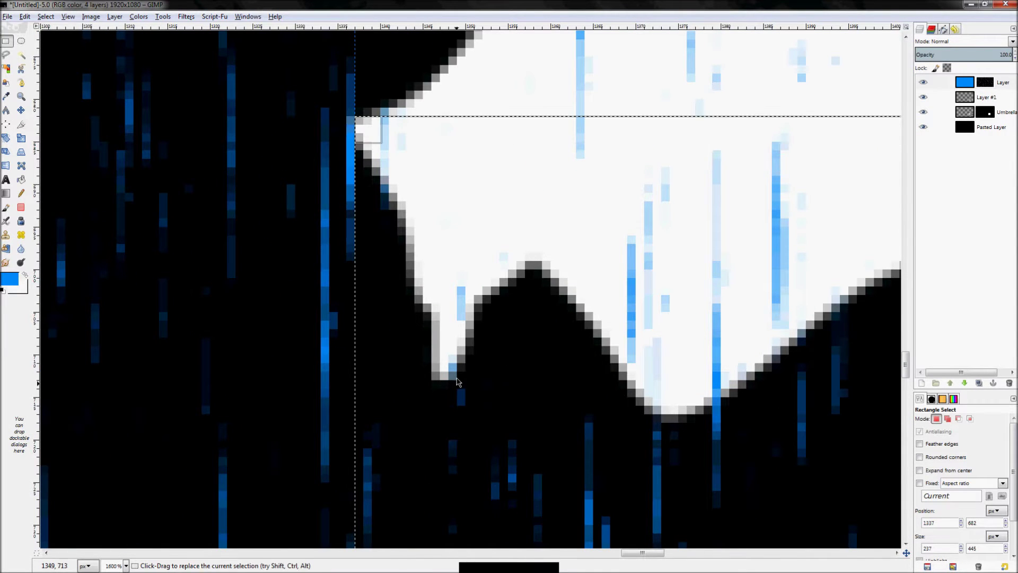
scroll(434, 140, "down", 4)
scroll(428, 191, "down", 2)
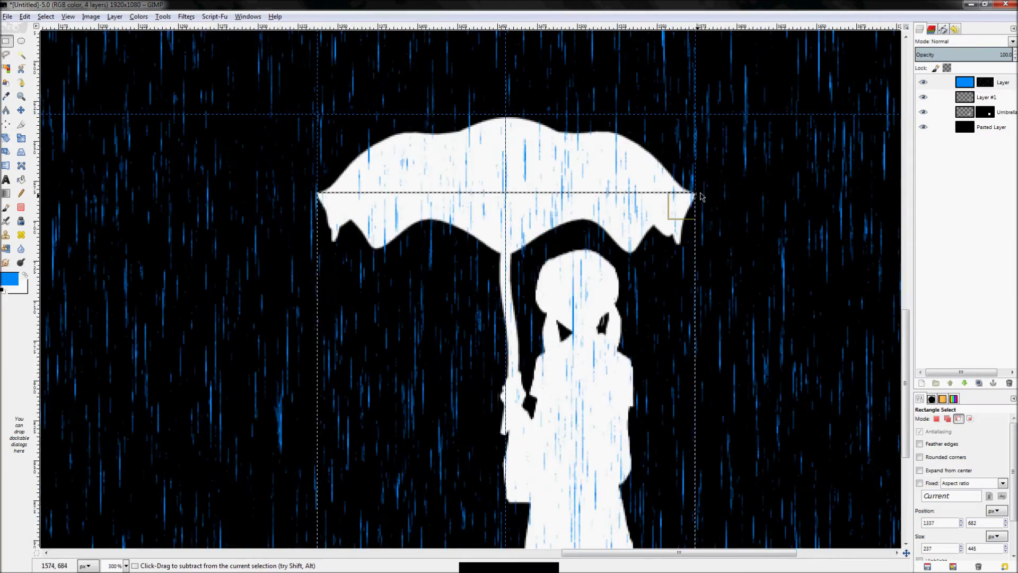
scroll(689, 202, "up", 5)
scroll(683, 220, "down", 8)
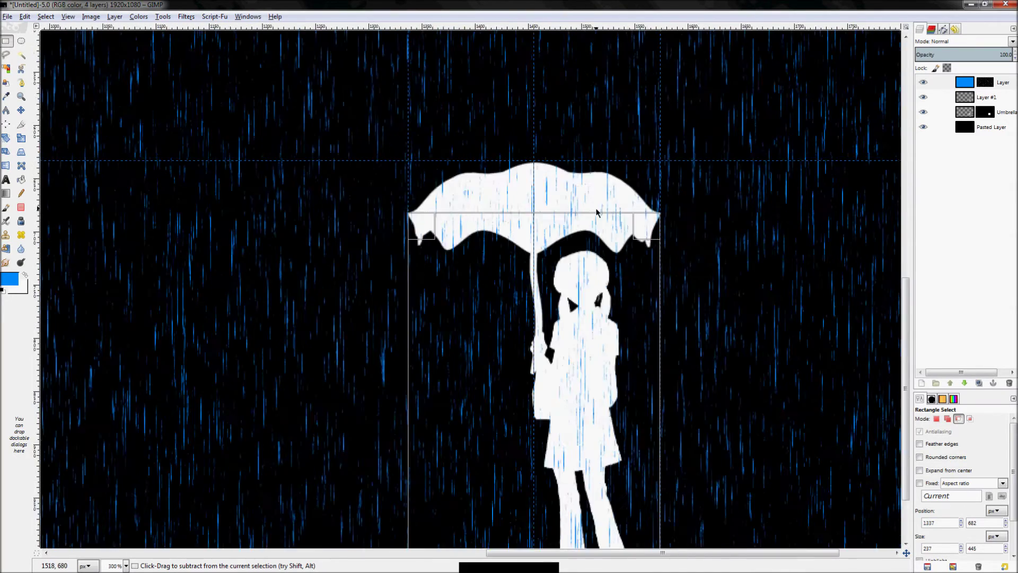
scroll(587, 322, "up", 1)
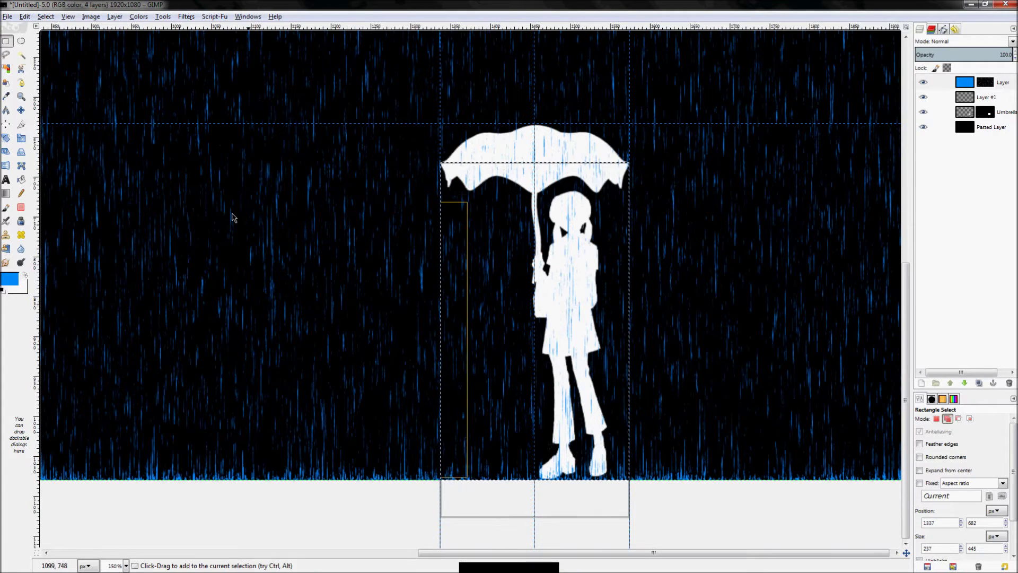
Fill the selected area of the rain layer's mask with black using Bucket Fill, and clear the selection.
left_click(21, 180)
left_click(4, 289)
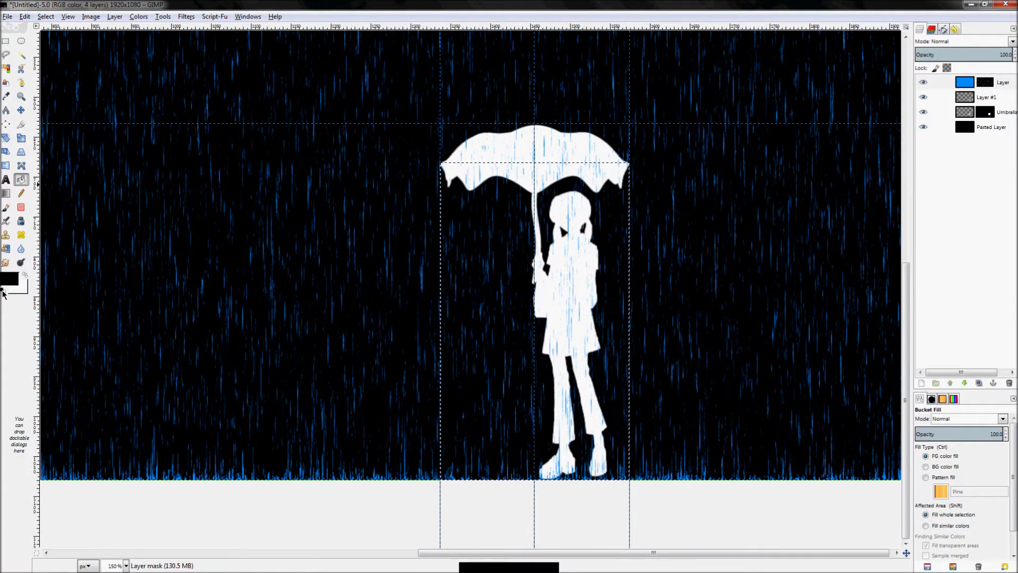
left_click(563, 234)
key("ctrl+shift+a")
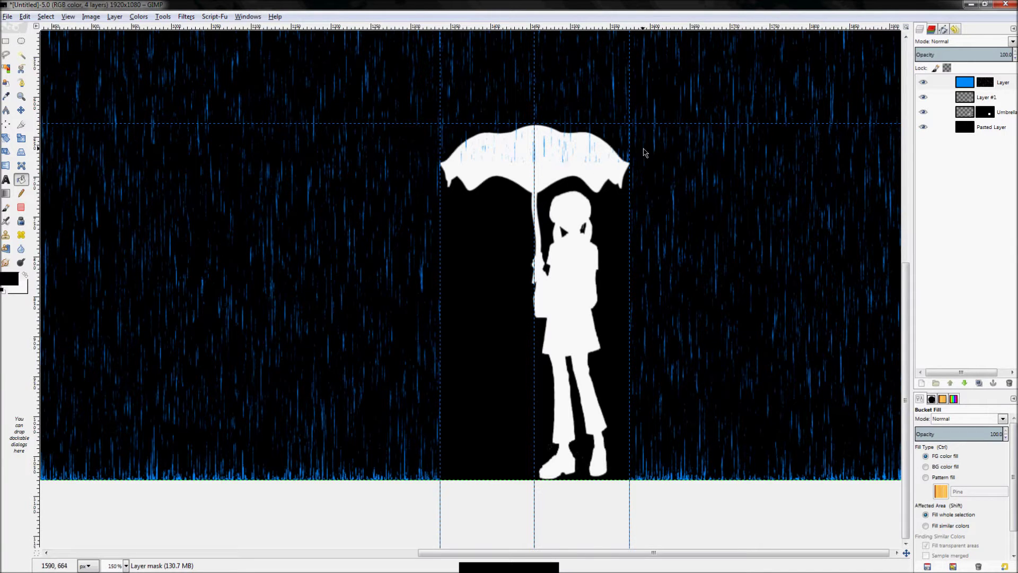
Select the umbrella's shape from its layer's alpha, fill it with black on the rain layer's mask, and deselect.
scroll(551, 94, "up", 2)
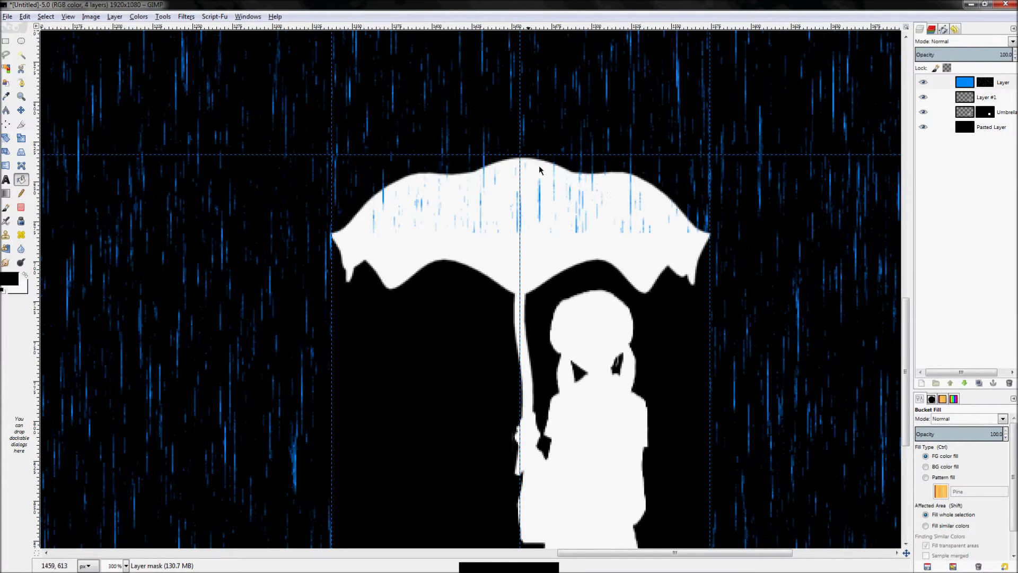
right_click(963, 118)
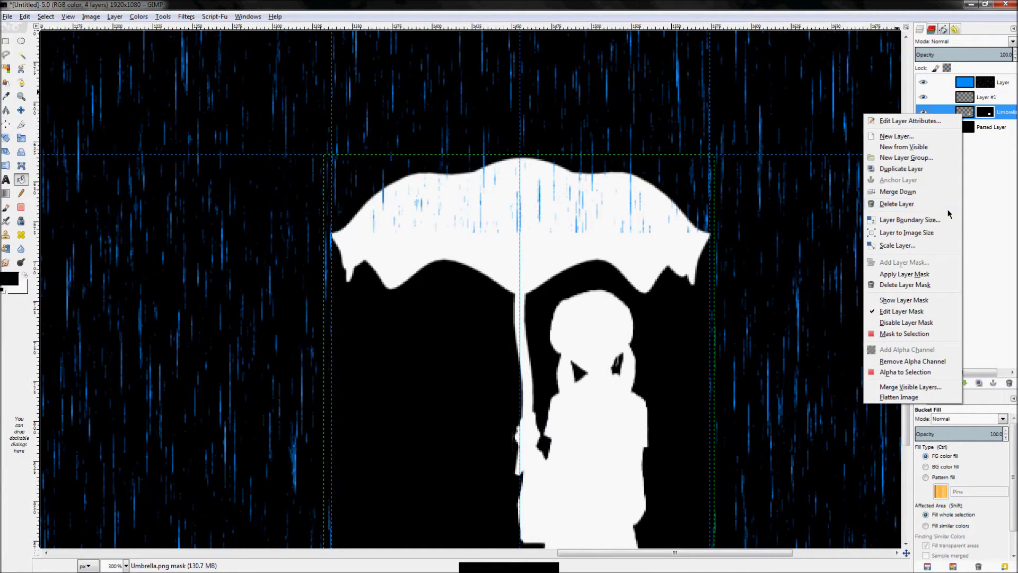
left_click(900, 373)
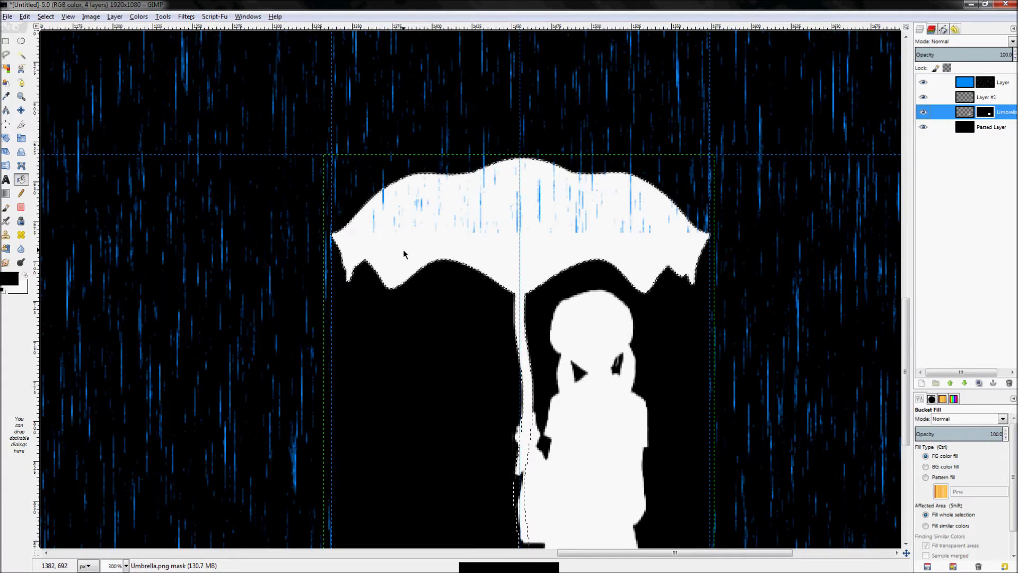
left_click(985, 84)
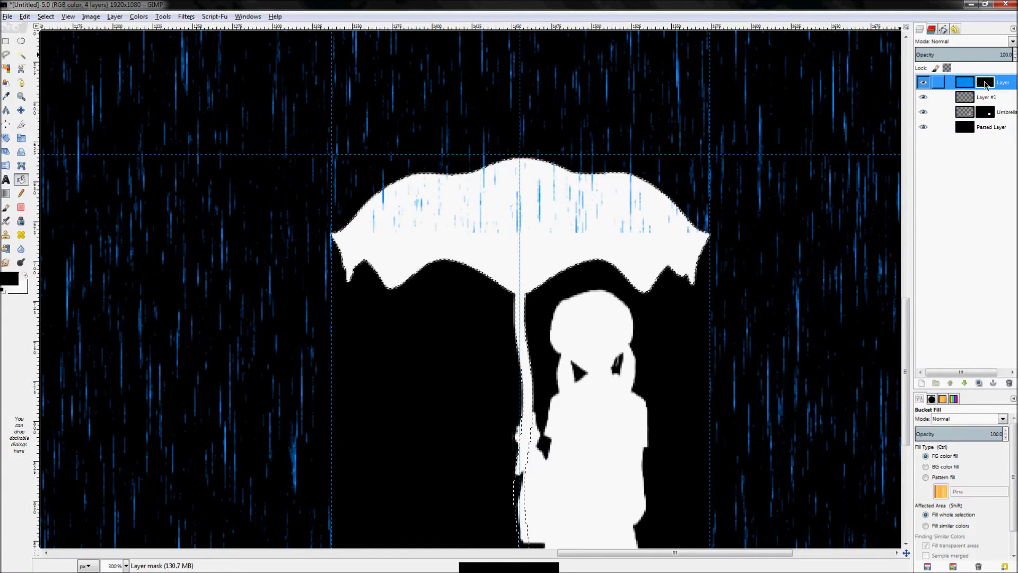
left_click(500, 230)
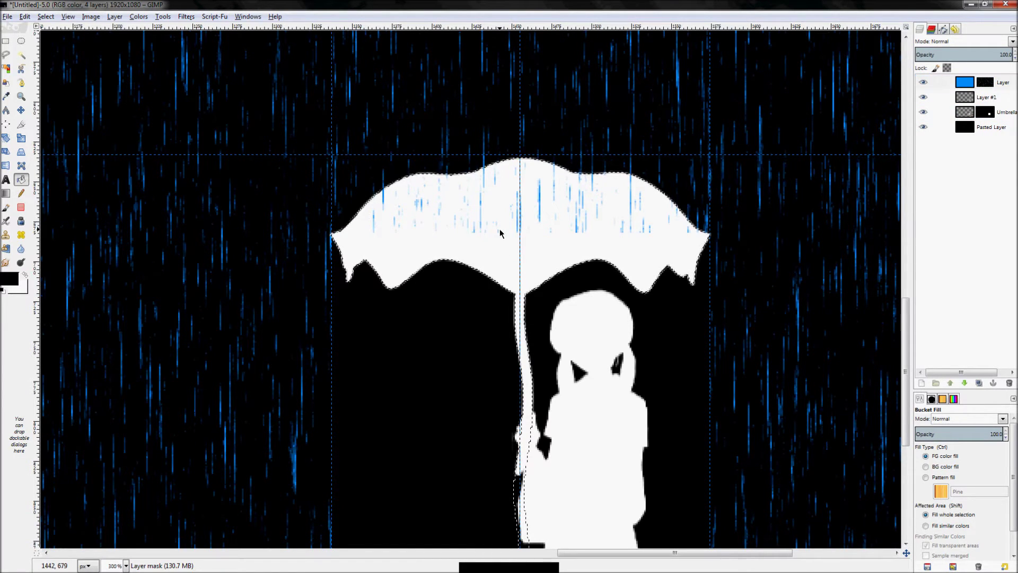
key("ctrl+shift+a")
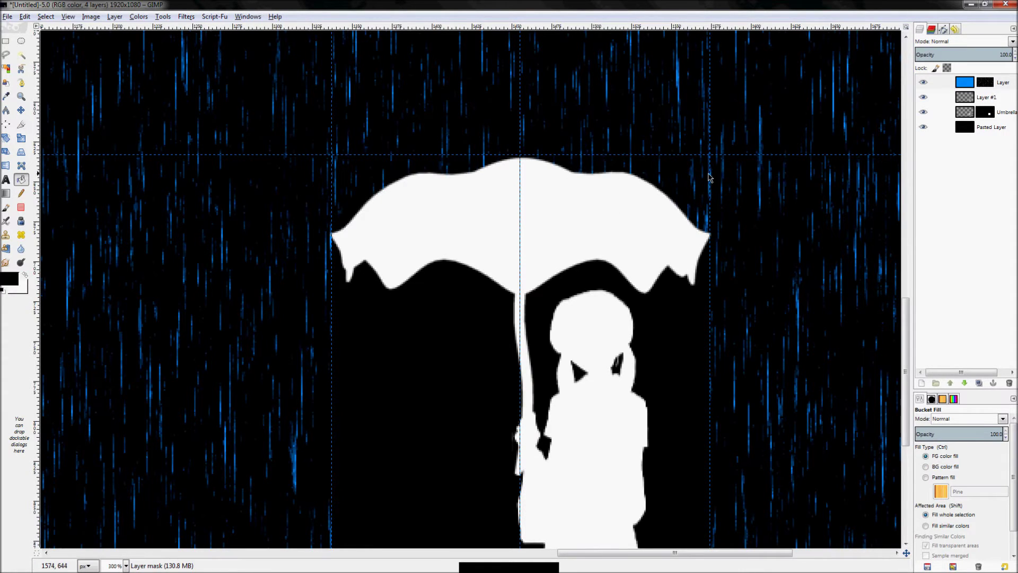
Fit the image in the window and remove the two vertical guides at the umbrella's outer tips.
key("minus")
key("minus")
key("z")
key("shift+ctrl+j")
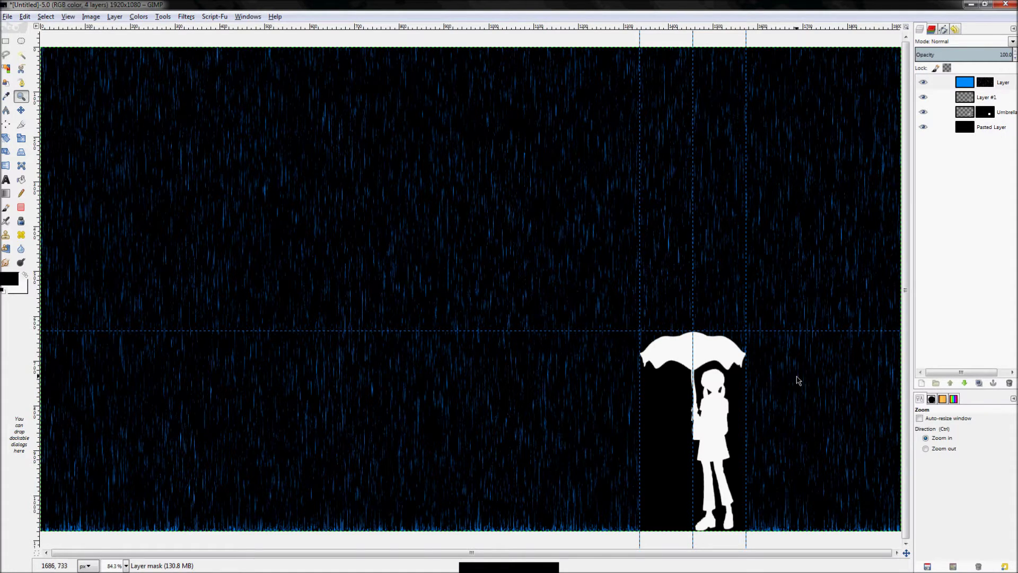
left_click(24, 124)
left_click(24, 99)
left_click(23, 117)
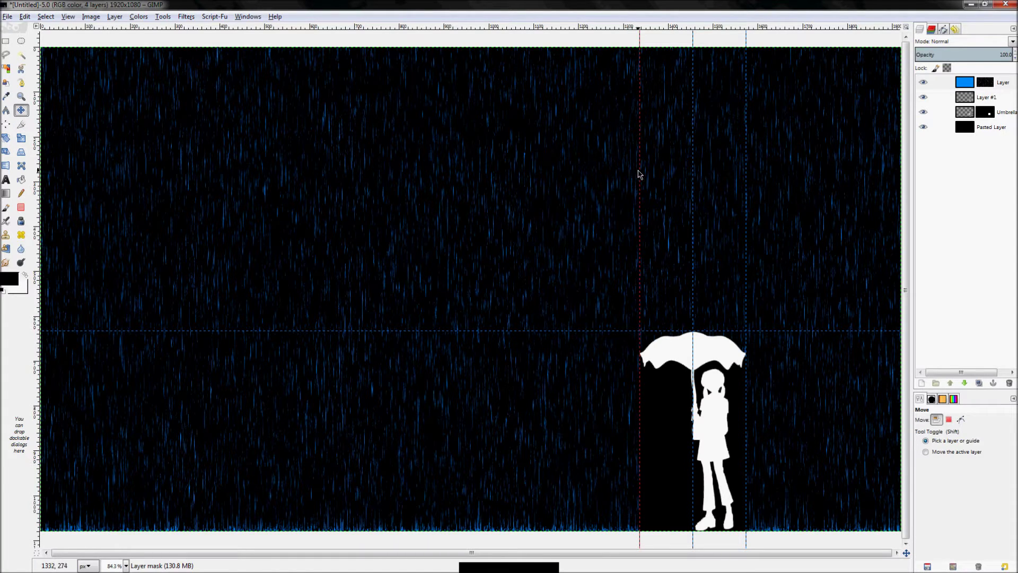
left_click_drag(639, 175, 36, 175)
left_click_drag(750, 179, 15, 181)
key("ctrl")
Hide the remaining guides on the canvas.
left_click(21, 166)
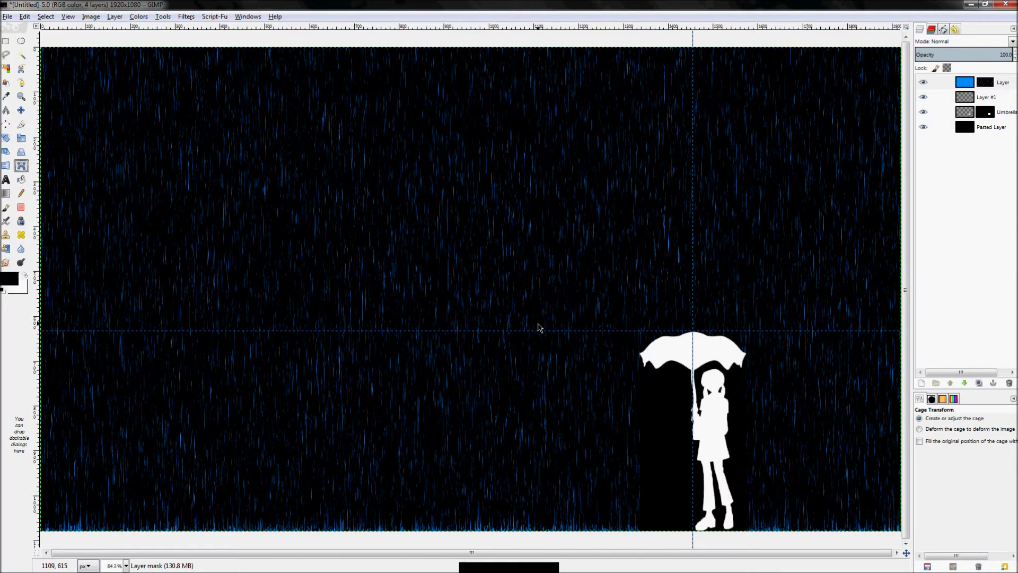
left_click(68, 18)
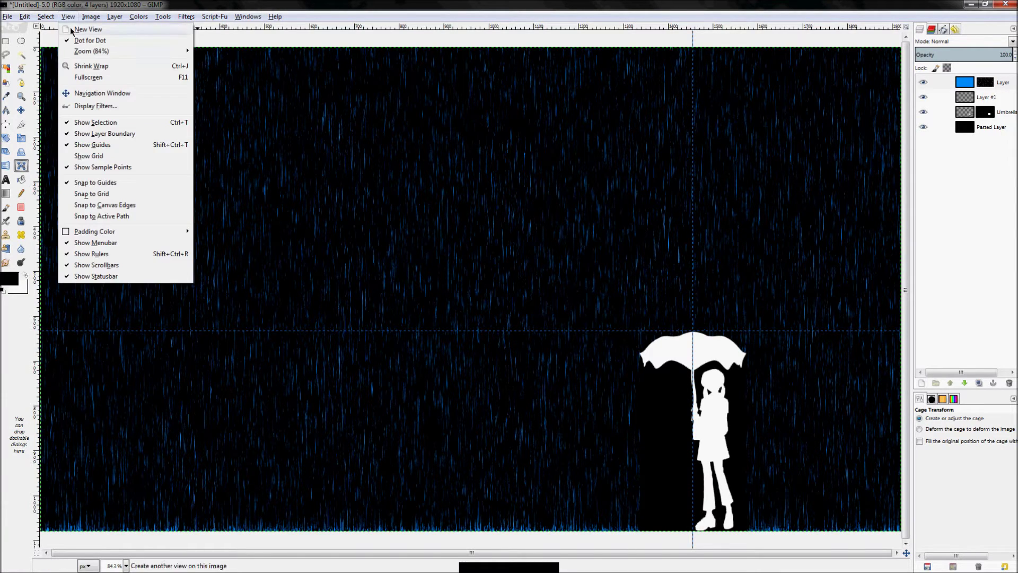
left_click(111, 144)
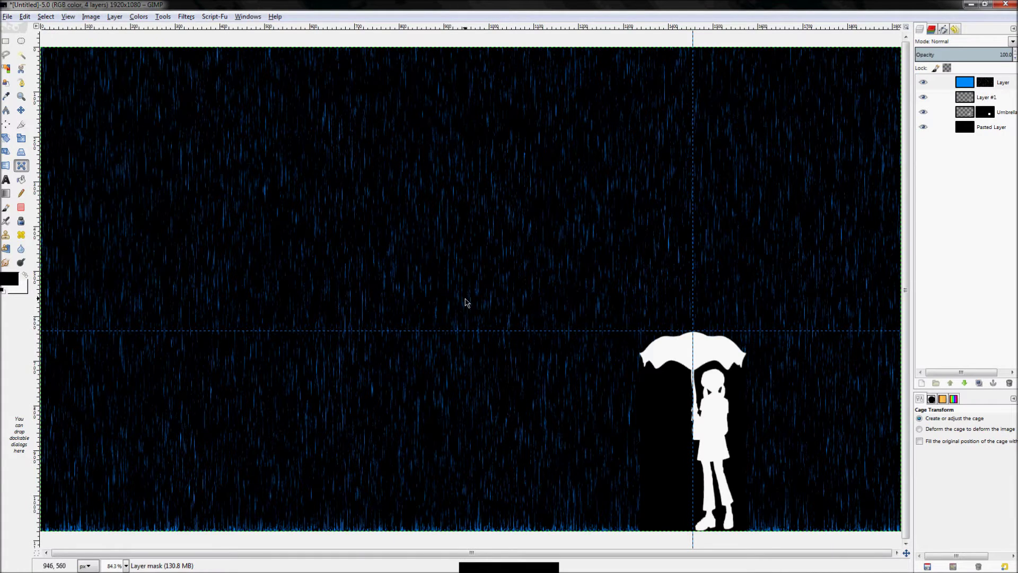
With the umbrella layer's mask active, draw a smooth curved path from the umbrella's left tip over its crown to the right tip.
scroll(725, 389, "up", 5)
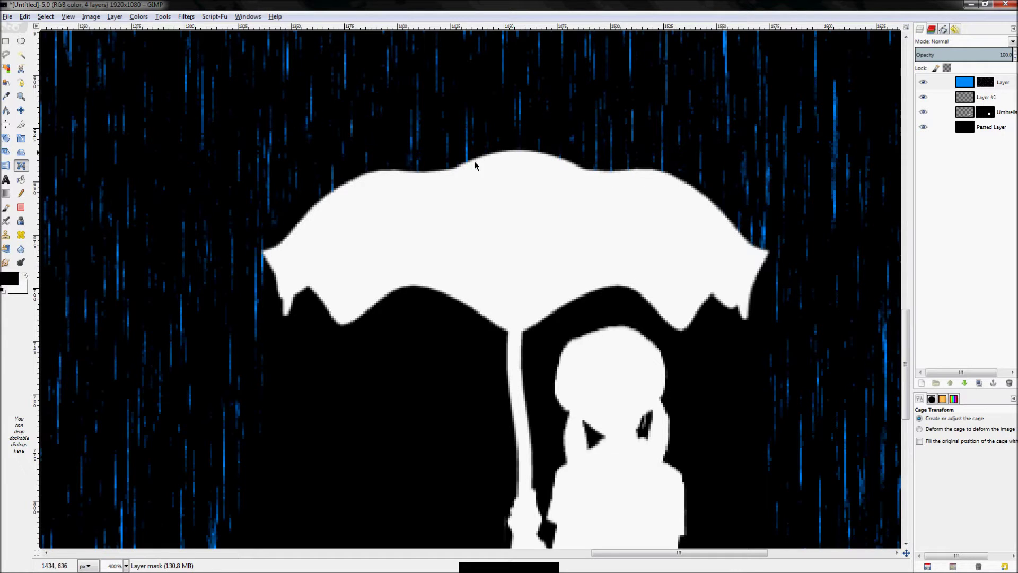
left_click(990, 115)
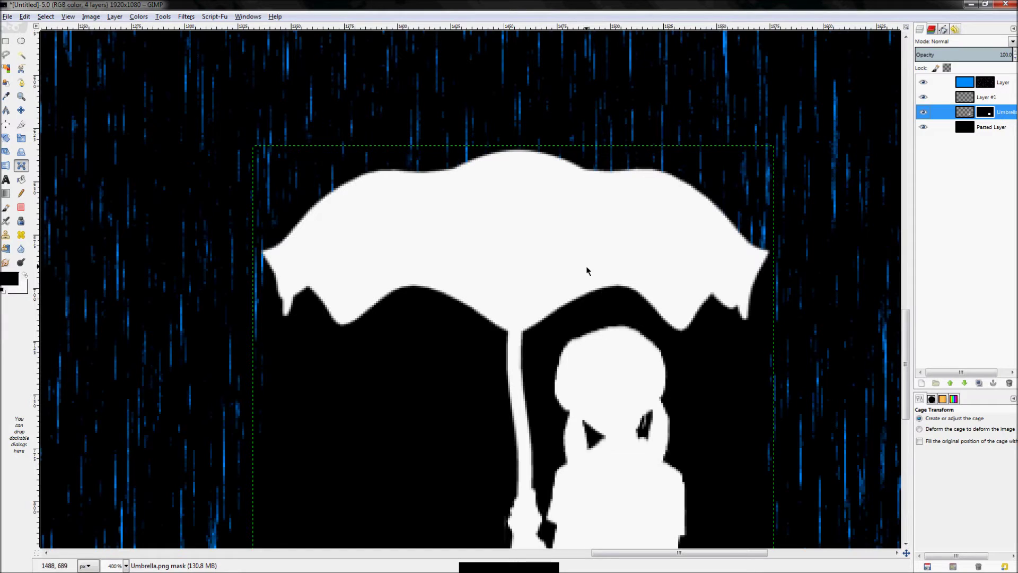
left_click(21, 82)
left_click_drag(263, 256, 313, 216)
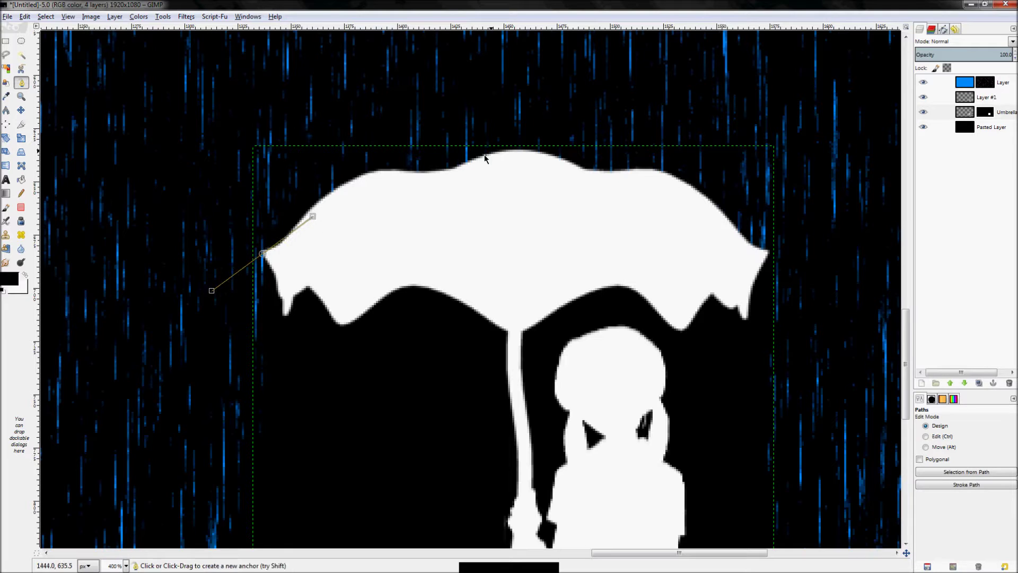
left_click_drag(470, 159, 540, 154)
left_click_drag(767, 254, 860, 338)
key("ctrl+z")
key("ctrl+z")
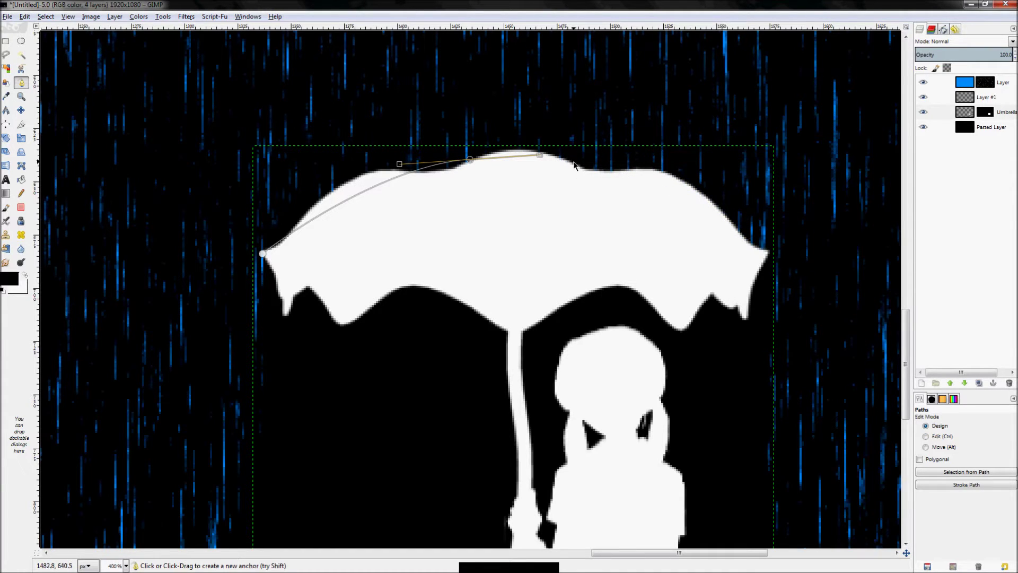
left_click_drag(567, 162, 623, 173)
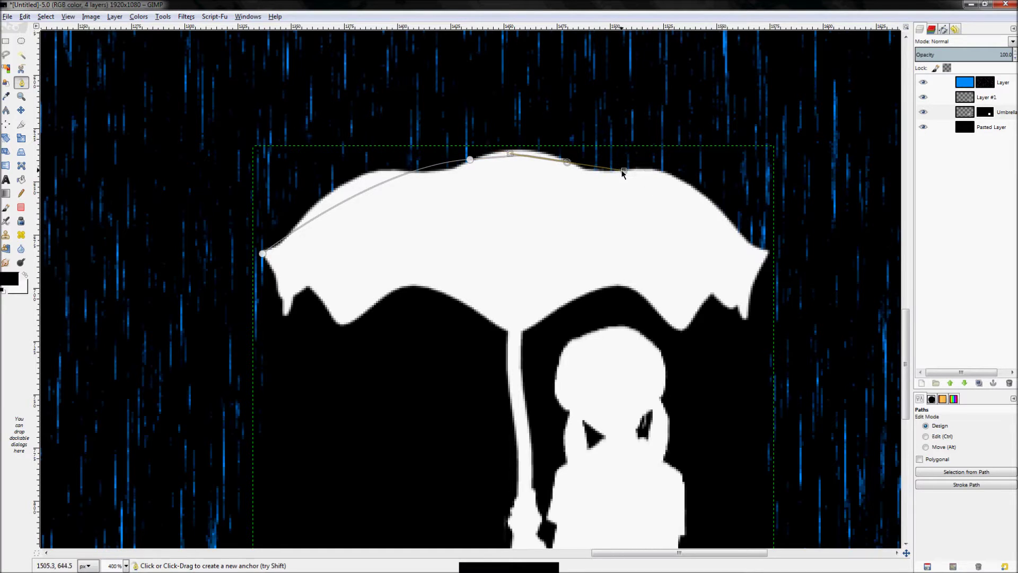
left_click_drag(762, 255, 800, 298)
Extend the path around the area above the umbrella back to its left tip, and convert it to a selection.
left_click(812, 156)
left_click(688, 105)
left_click_drag(454, 91, 364, 129)
left_click(238, 194)
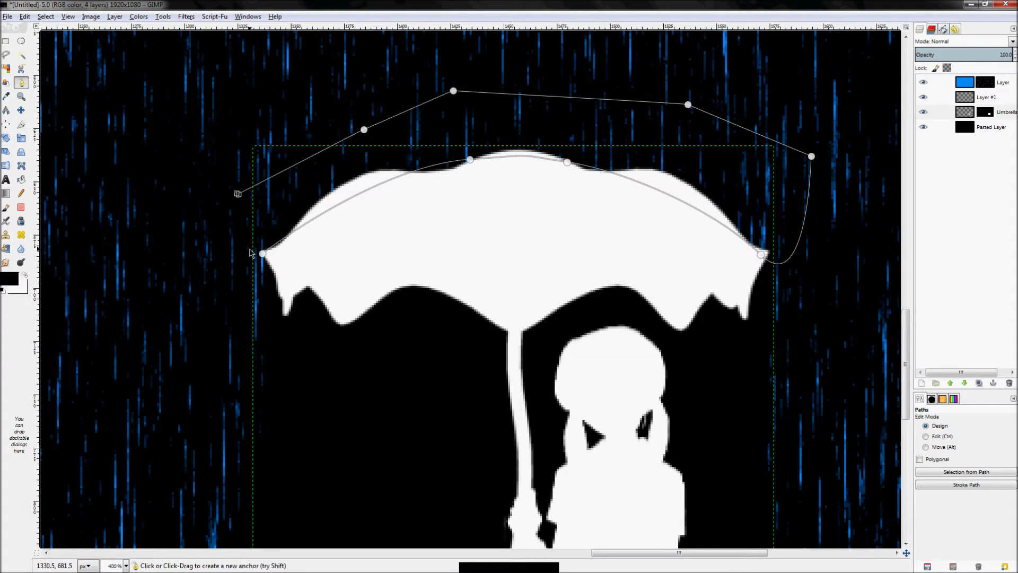
left_click(262, 254, "ctrl")
key("shift+v")
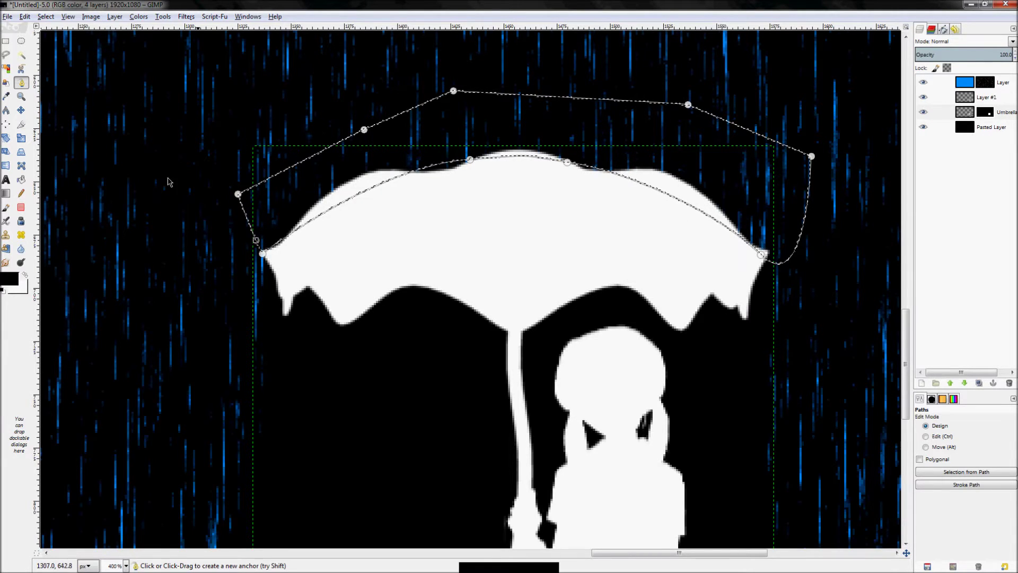
Paint black on the umbrella's mask inside the selection to trim both bulging shoulders, deselect, and fit the image in the window.
left_click(6, 207)
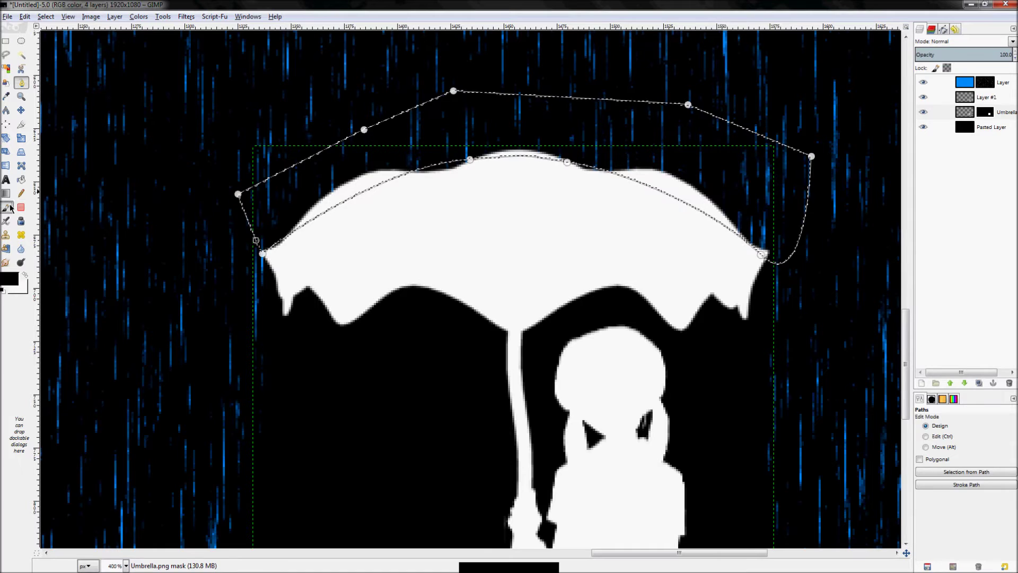
left_click_drag(260, 250, 419, 159)
left_click_drag(617, 174, 773, 255)
key("shift+ctrl+a")
key("z")
key("shift+ctrl+j")
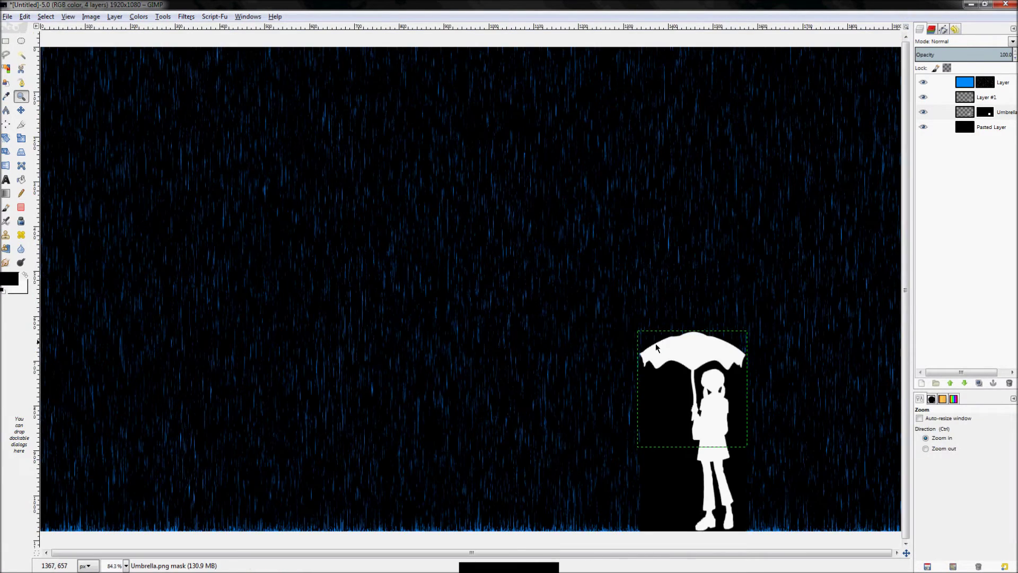
Paint white with the 21 px Hardness 100 brush on the umbrella's mask beside the left of the crown.
scroll(690, 356, "up", 6, "ctrl")
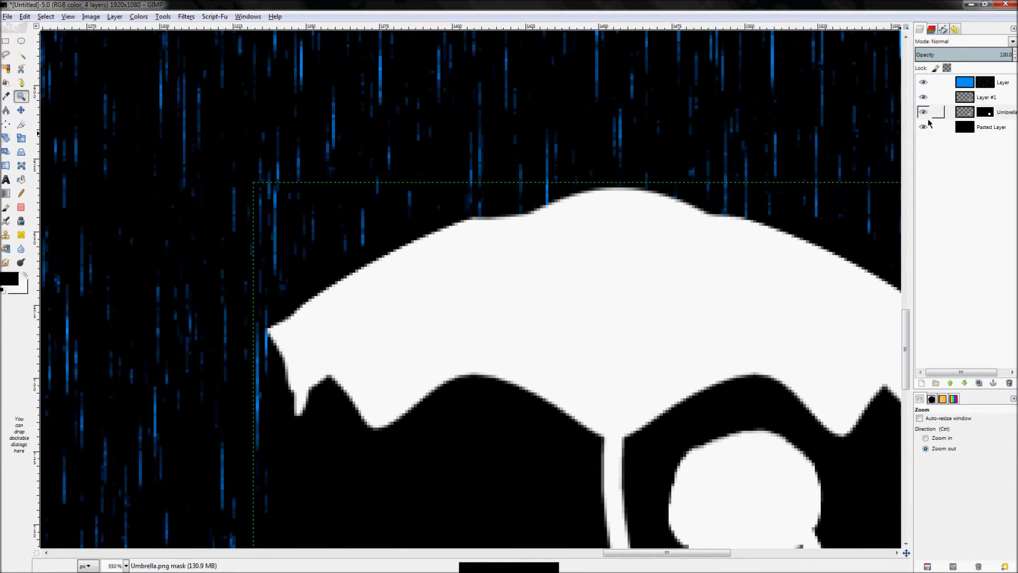
key("p")
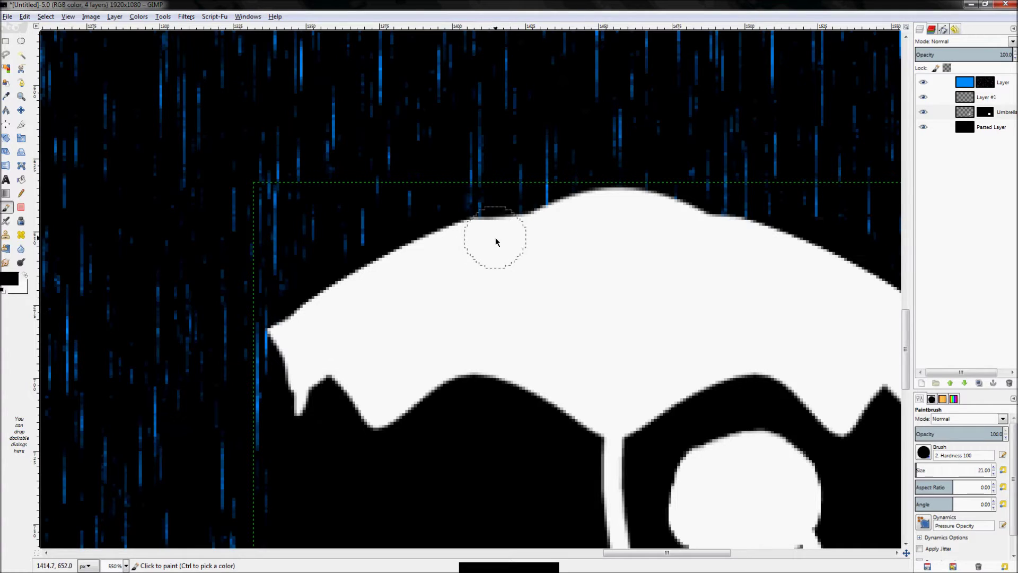
key("x")
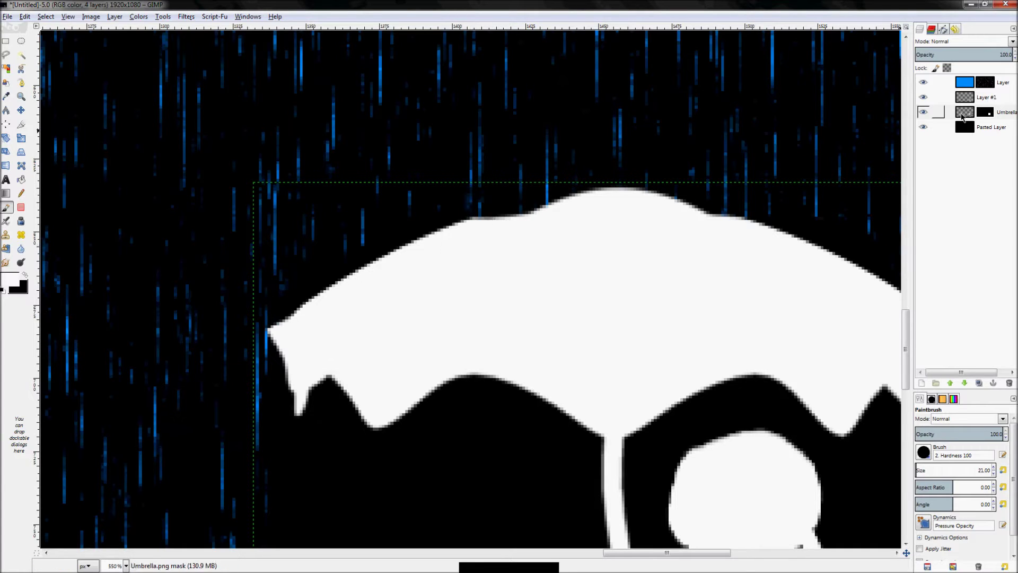
left_click(978, 112)
left_click_drag(495, 231, 562, 214)
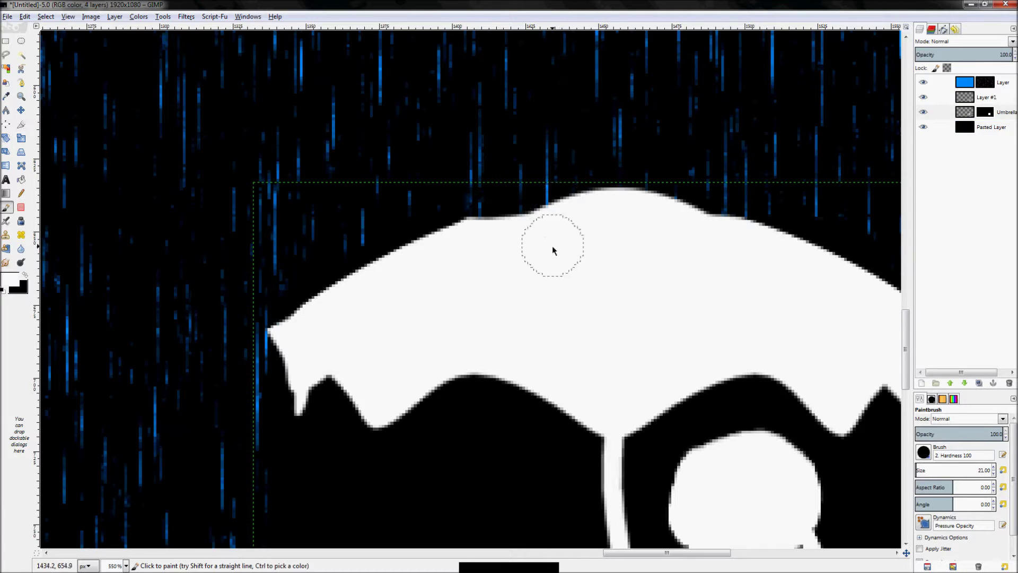
Display the umbrella layer's mask to examine its painted areas, and return to the normal view.
right_click(986, 112)
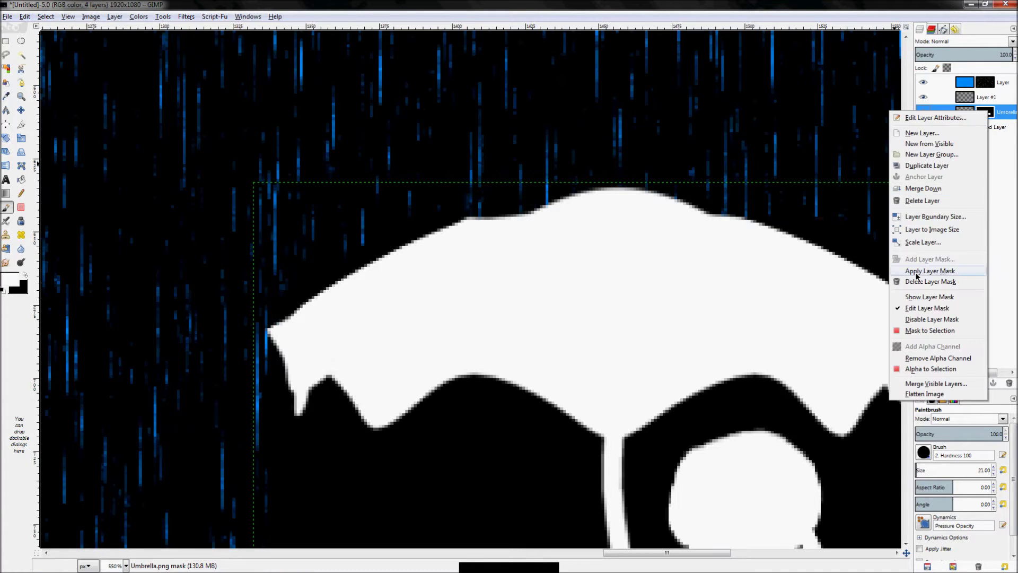
left_click(933, 299)
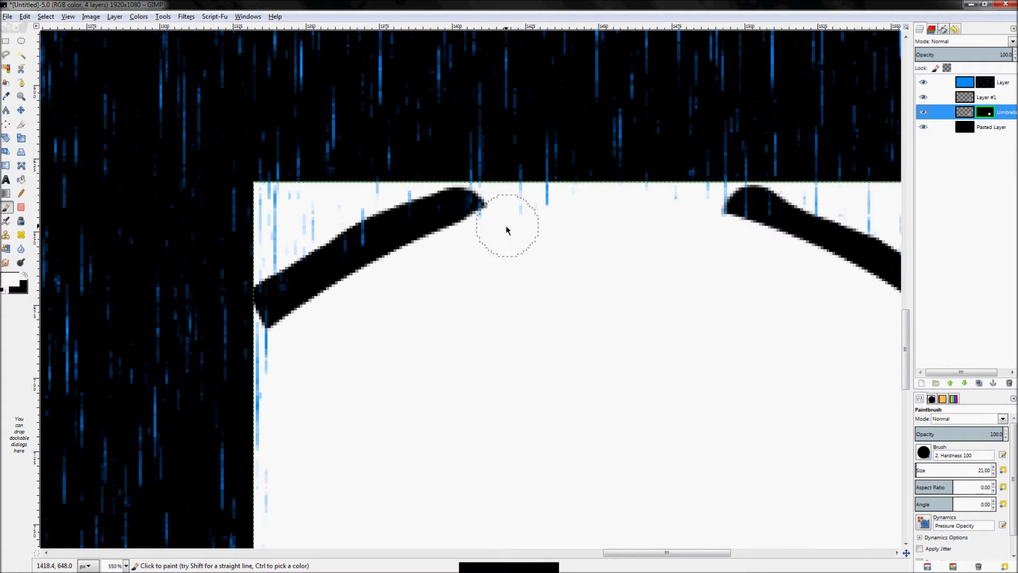
key("ctrl+z")
Paint white on the umbrella layer's image instead of its mask along the crown, undoing and repainting the stroke to cover both shoulders.
left_click(969, 114)
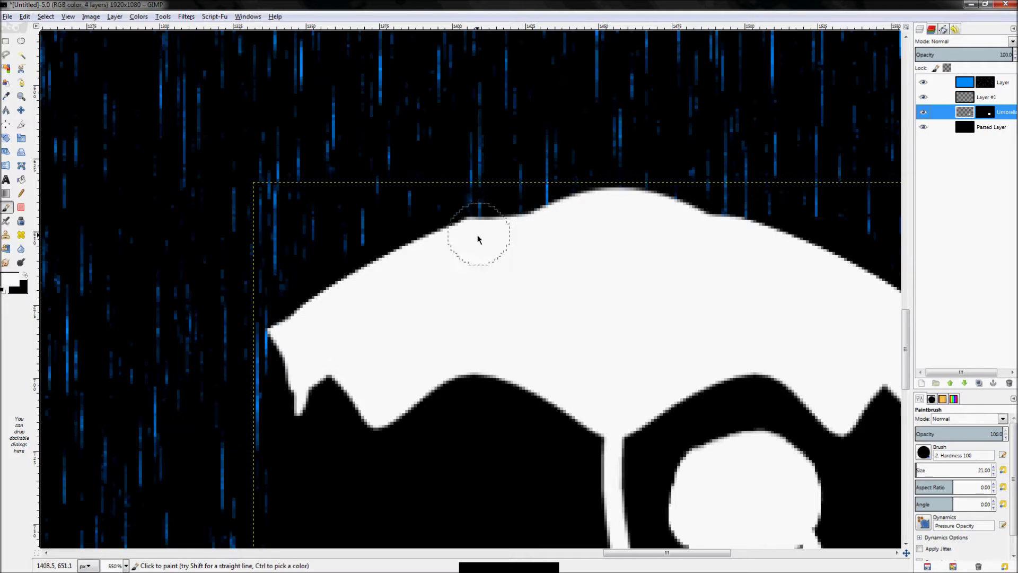
mouse_move(482, 245)
left_mouse_down()
mouse_move(568, 214)
mouse_move(498, 243)
mouse_move(493, 215)
mouse_move(614, 183)
mouse_move(711, 227)
left_mouse_up()
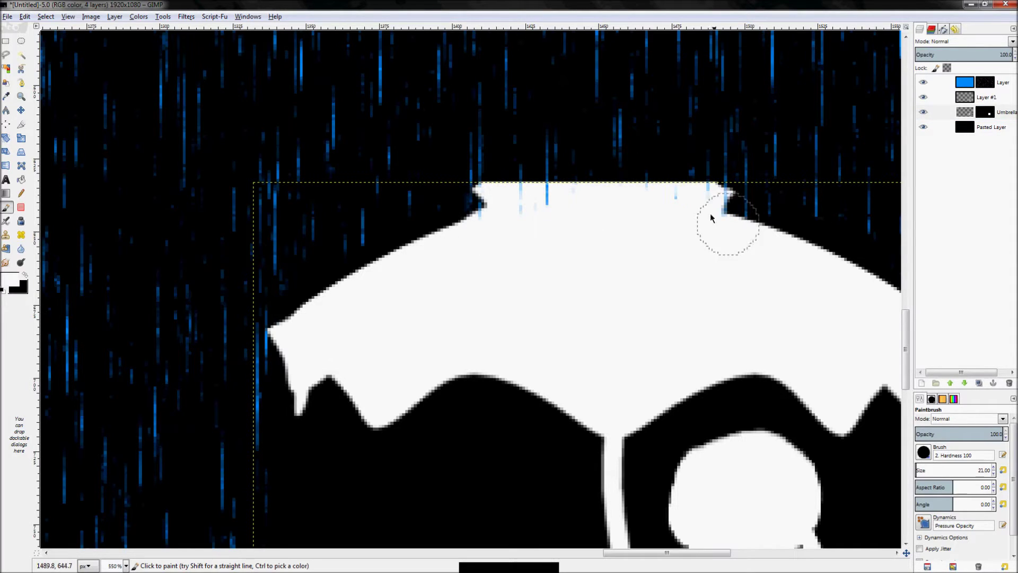
key("ctrl+z")
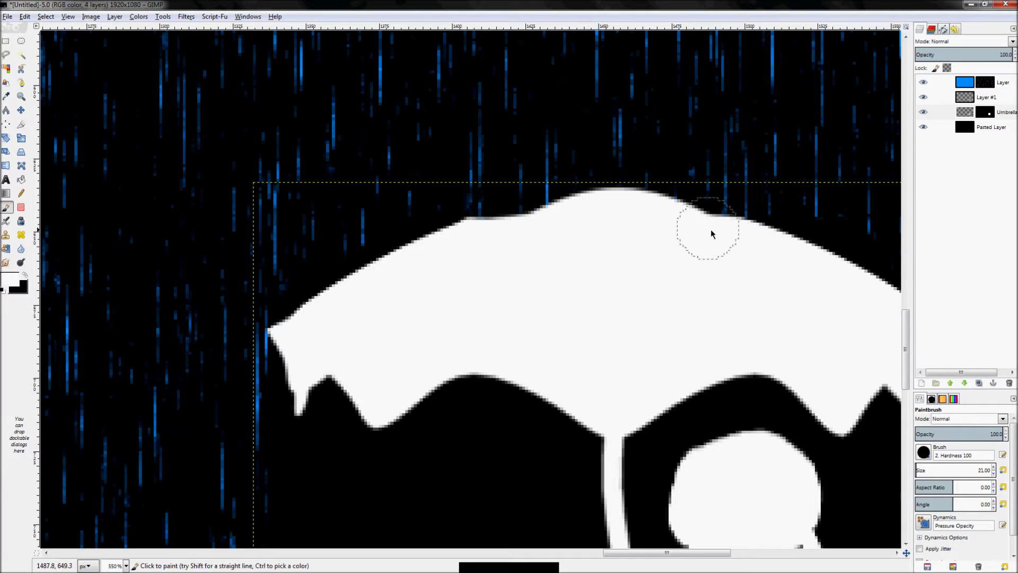
left_click(699, 231)
mouse_move(698, 230)
left_mouse_down()
mouse_move(572, 219)
mouse_move(461, 256)
left_mouse_up()
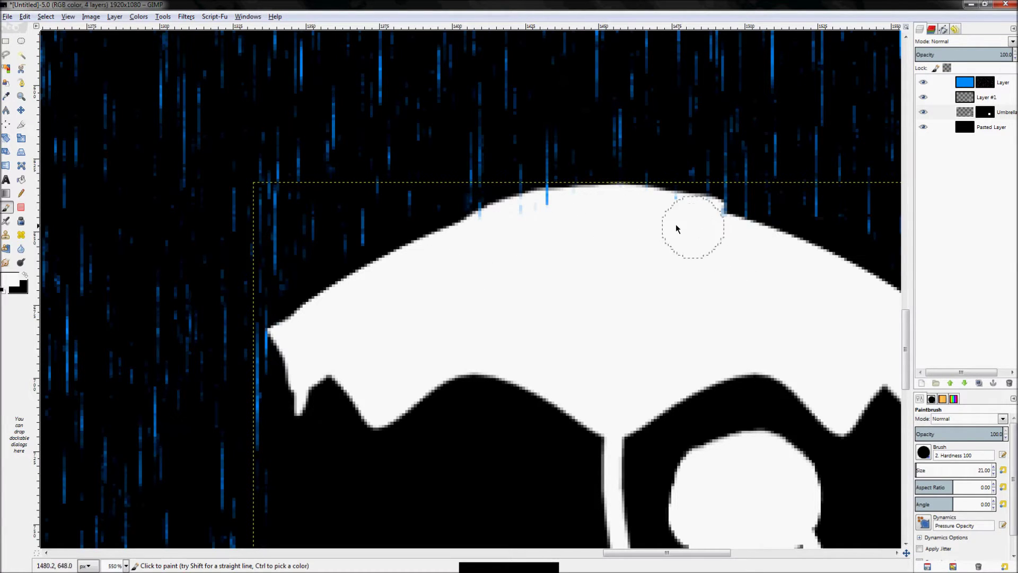
Fill the notch right of the crown with white on the umbrella's mask, and try trimming the edge with black.
left_click(949, 112)
key("c")
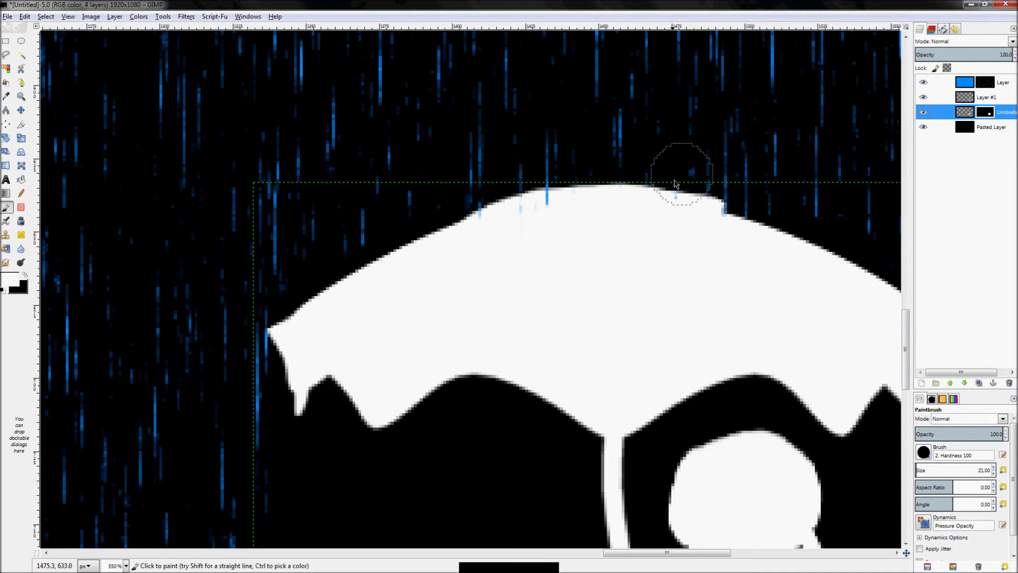
left_click(749, 197)
key("p")
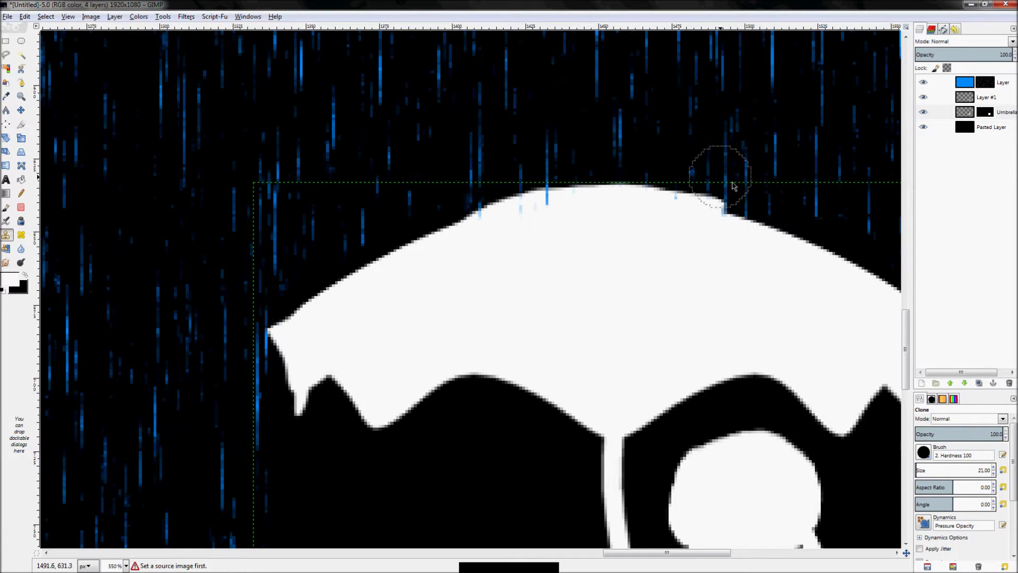
key("x")
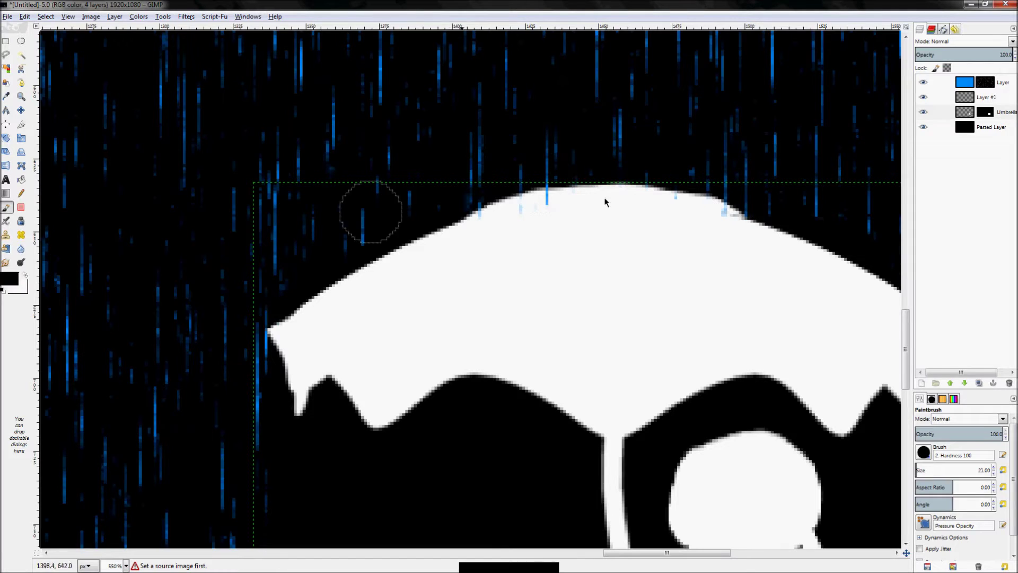
mouse_move(778, 202)
left_mouse_down()
mouse_move(711, 170)
mouse_move(686, 173)
left_mouse_up()
key("ctrl+z")
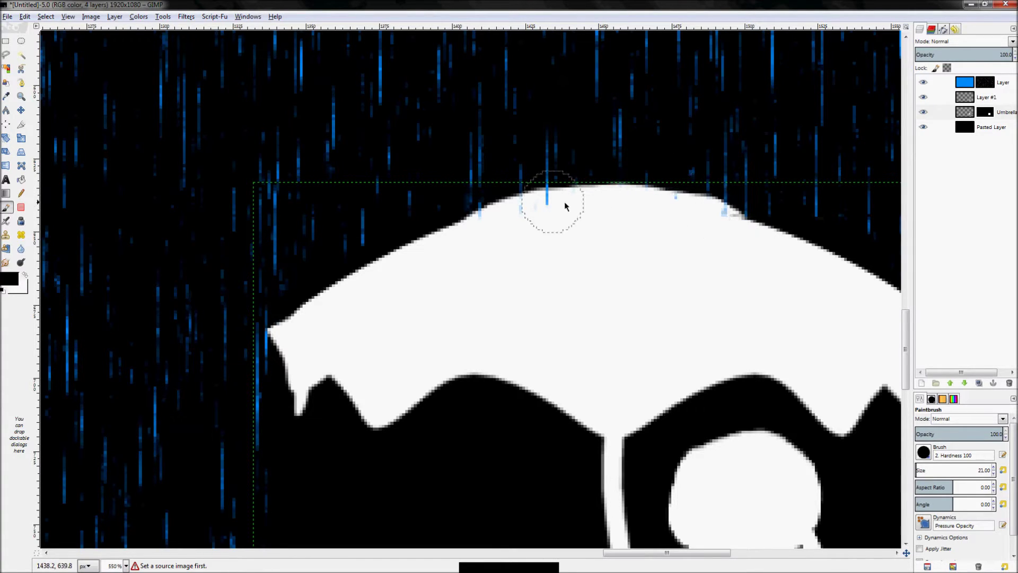
Make the saved umbrella path visible and load it into the Paths tool in Edit mode.
left_click(946, 30)
left_click(923, 56)
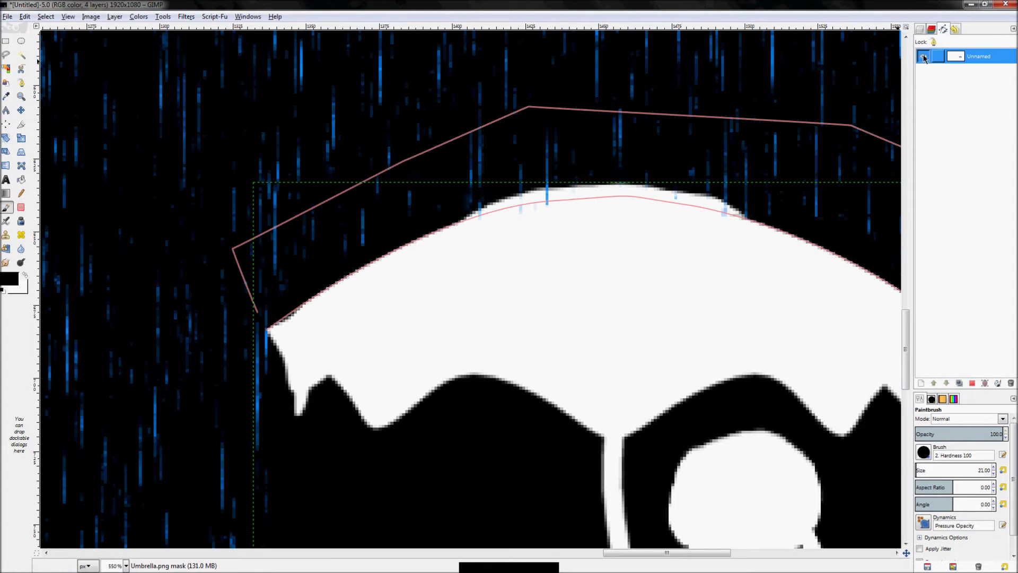
double_click(957, 58)
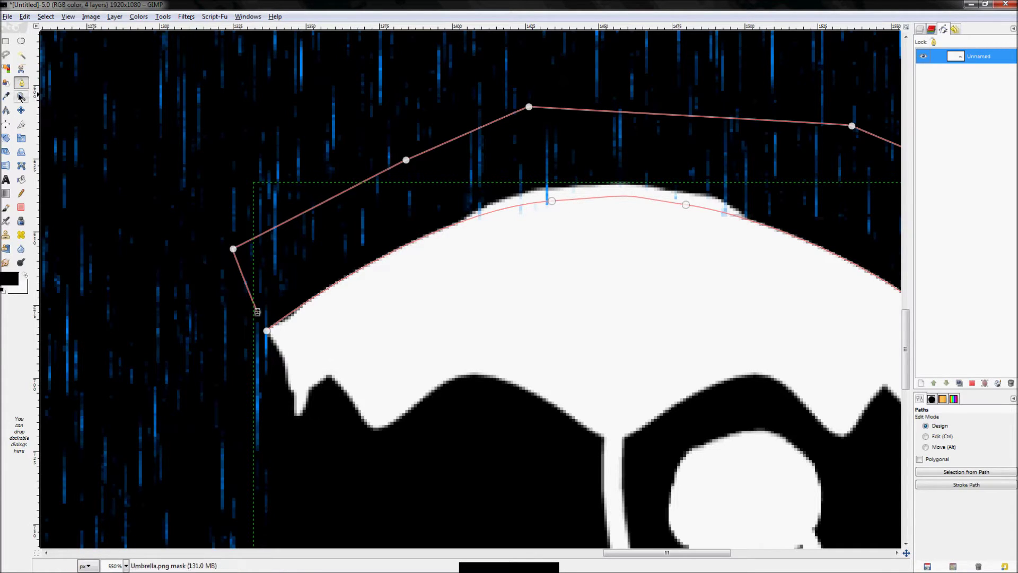
left_click(926, 437)
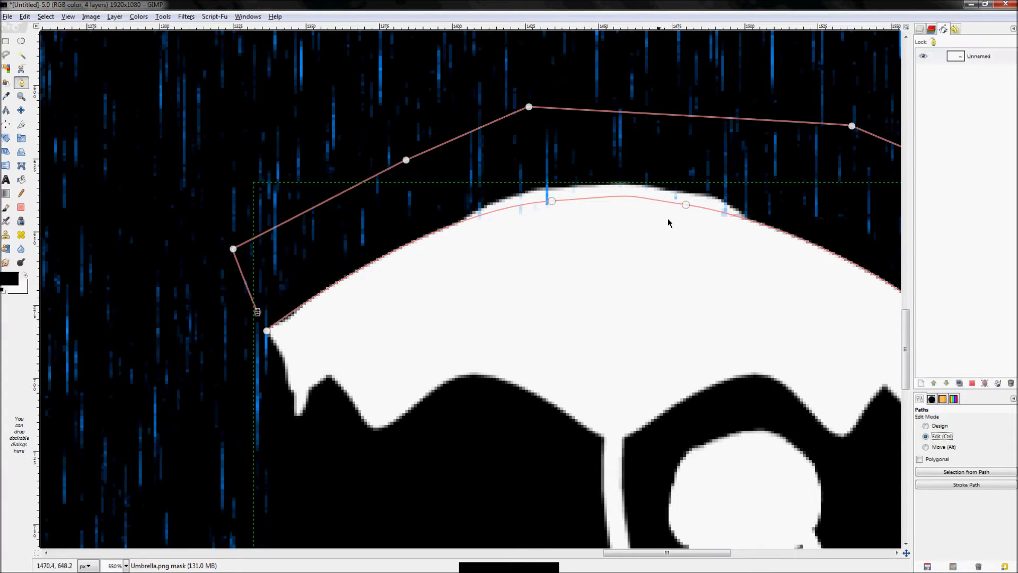
Adjust both curve handles of the crown's left anchor so the path runs in a smooth arc over the umbrella.
left_click(686, 205)
left_click(553, 201)
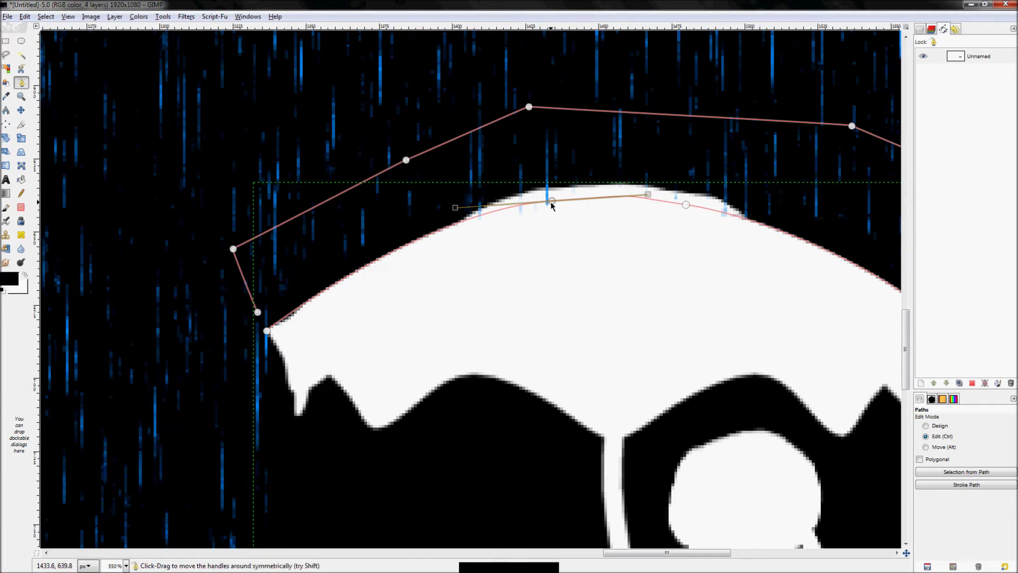
left_click(926, 446)
scroll(811, 249, "up", 2)
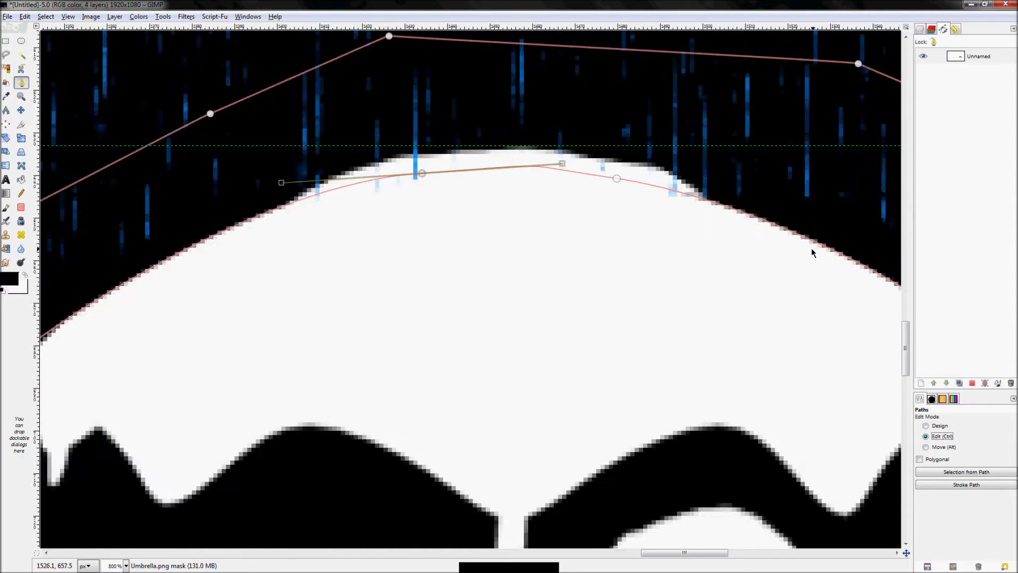
scroll(460, 223, "down", 2)
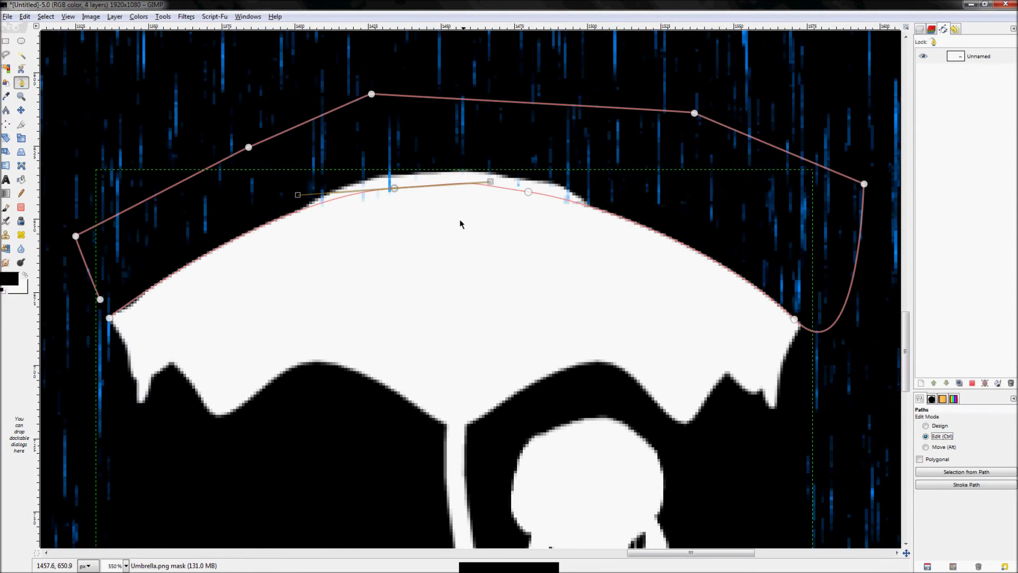
left_click(390, 187, "ctrl+shift")
key("ctrl+z")
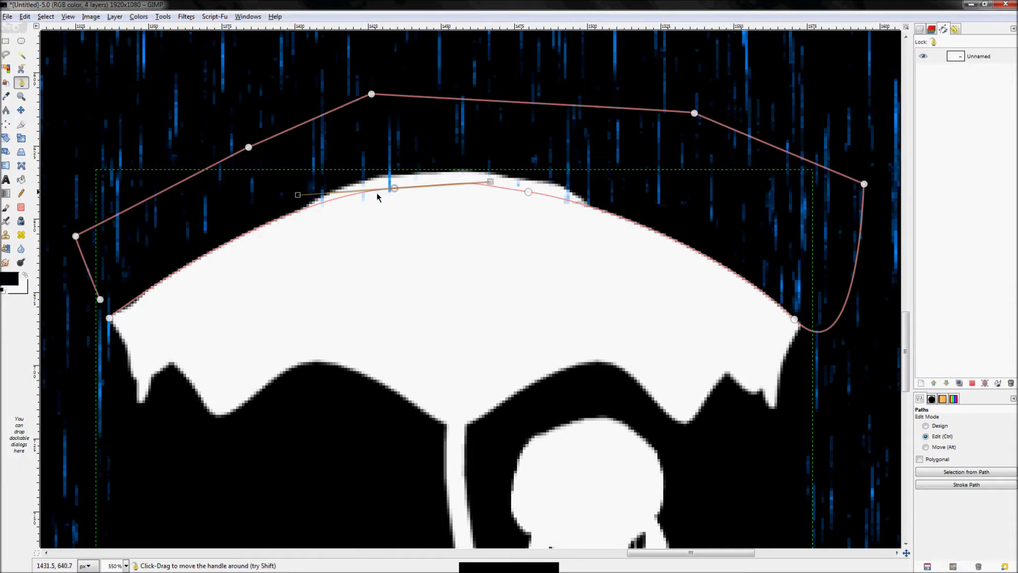
left_click_drag(300, 196, 308, 203)
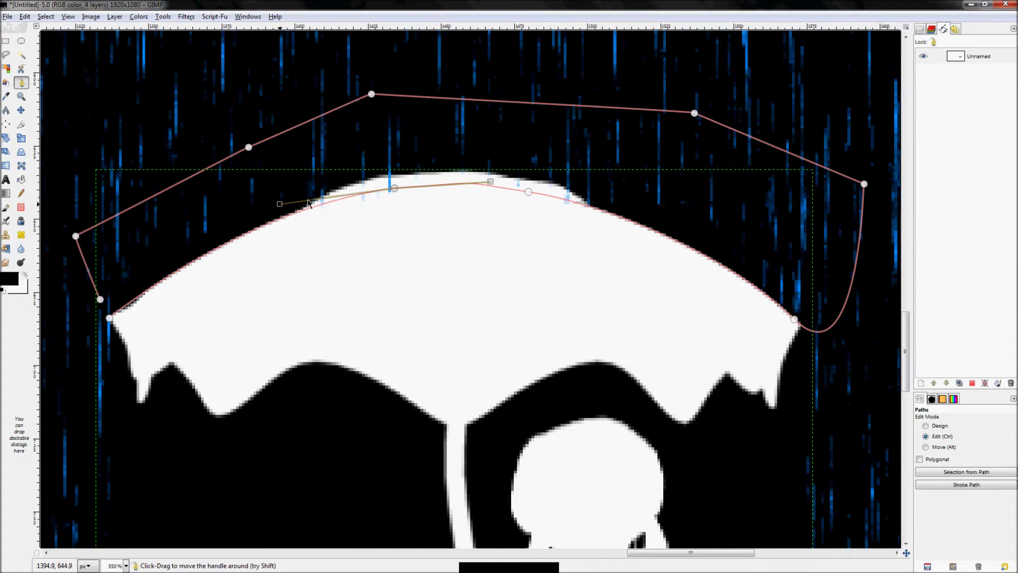
left_click_drag(489, 181, 436, 188)
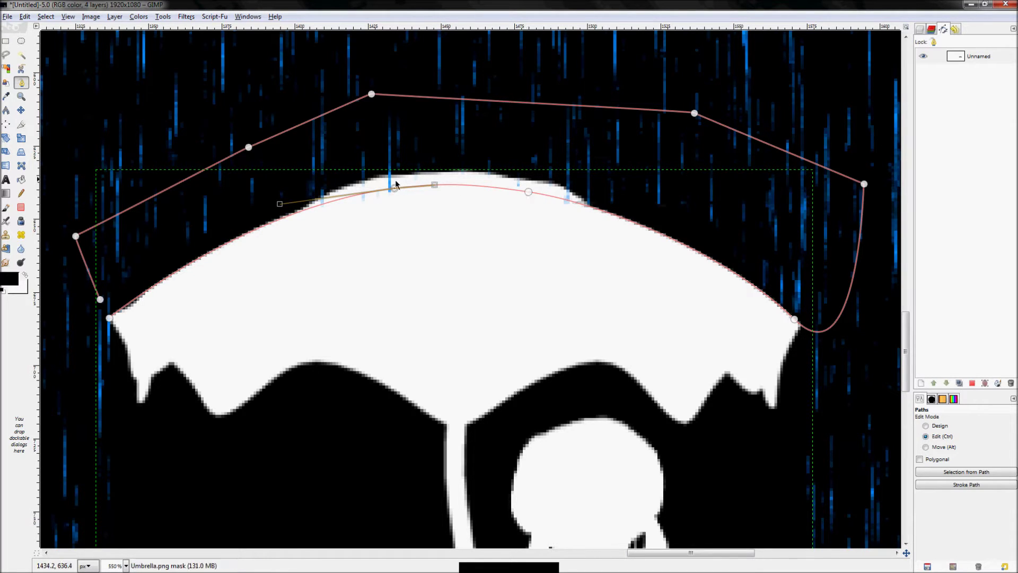
left_click(527, 195)
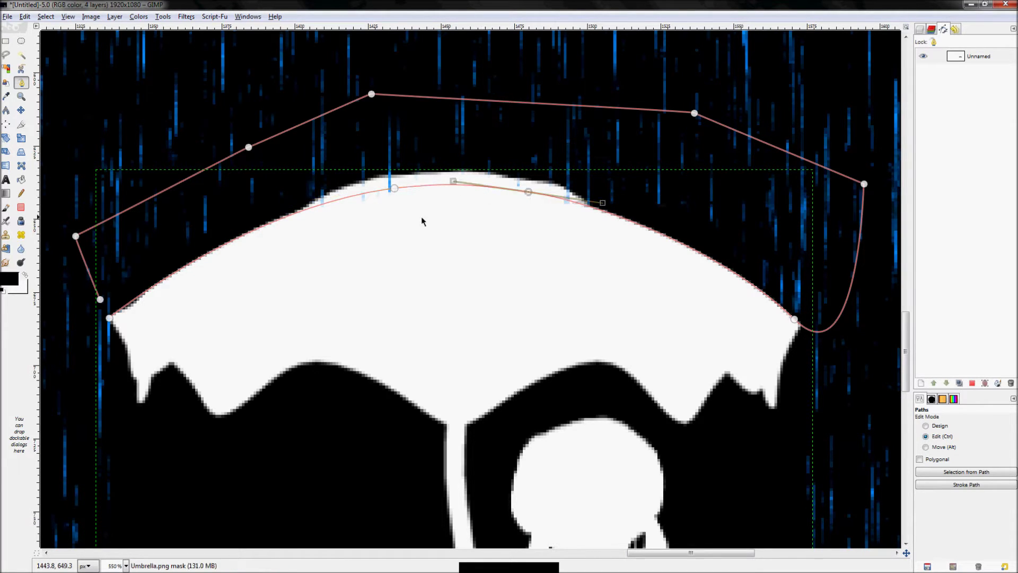
Convert the path to a selection, paint black inside it on the umbrella's mask along the upper edge, deselect, and hide the path.
key("shift+v")
key("p")
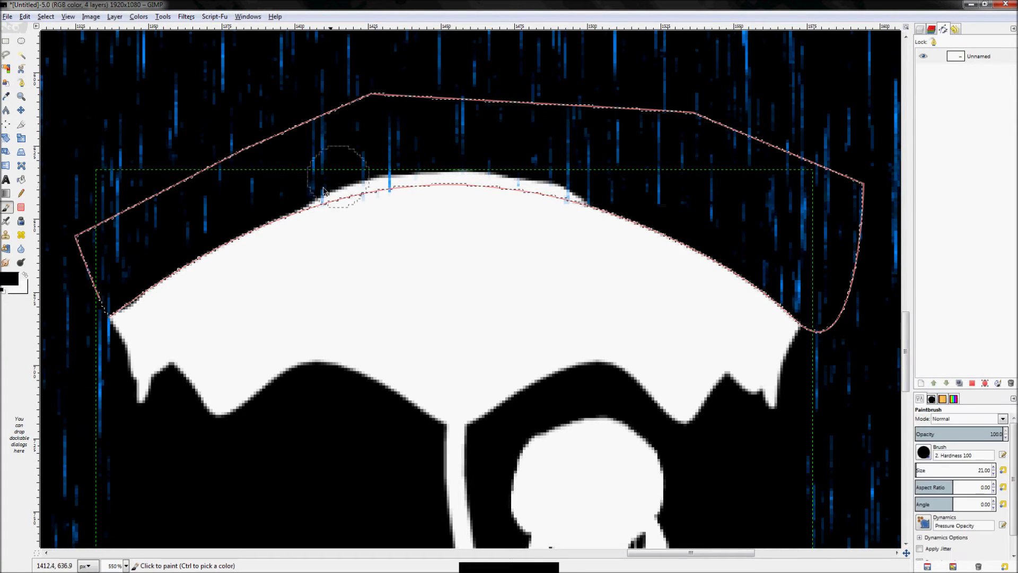
mouse_move(323, 204)
left_mouse_down()
mouse_move(489, 185)
mouse_move(678, 245)
left_mouse_up()
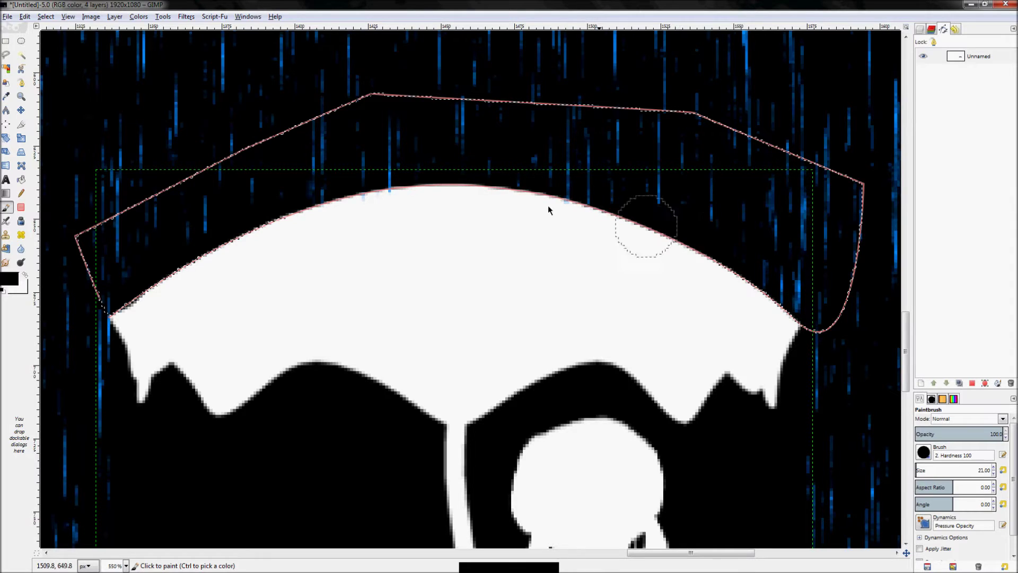
left_click(172, 252)
key("ctrl+shift+a")
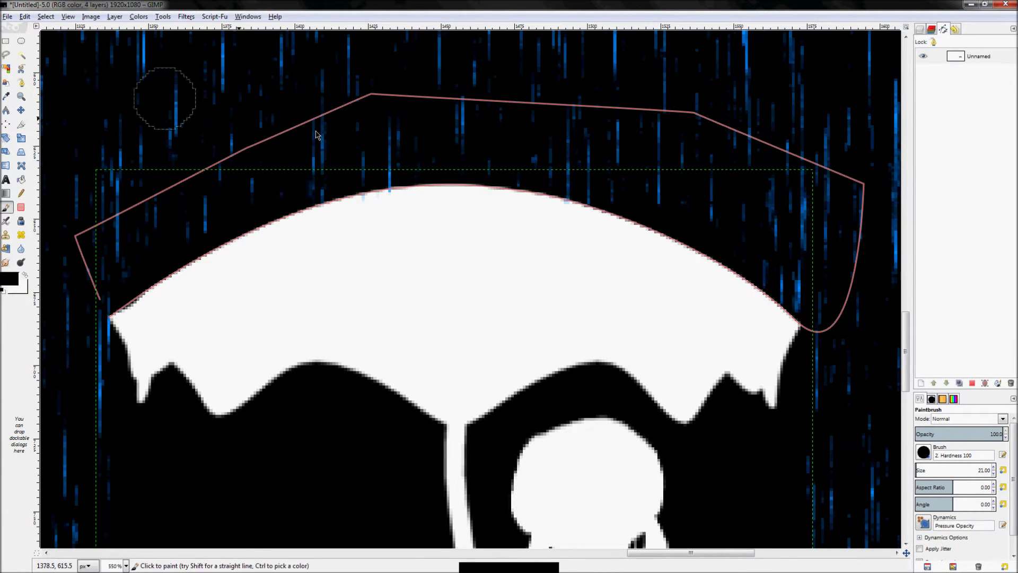
left_click(923, 57)
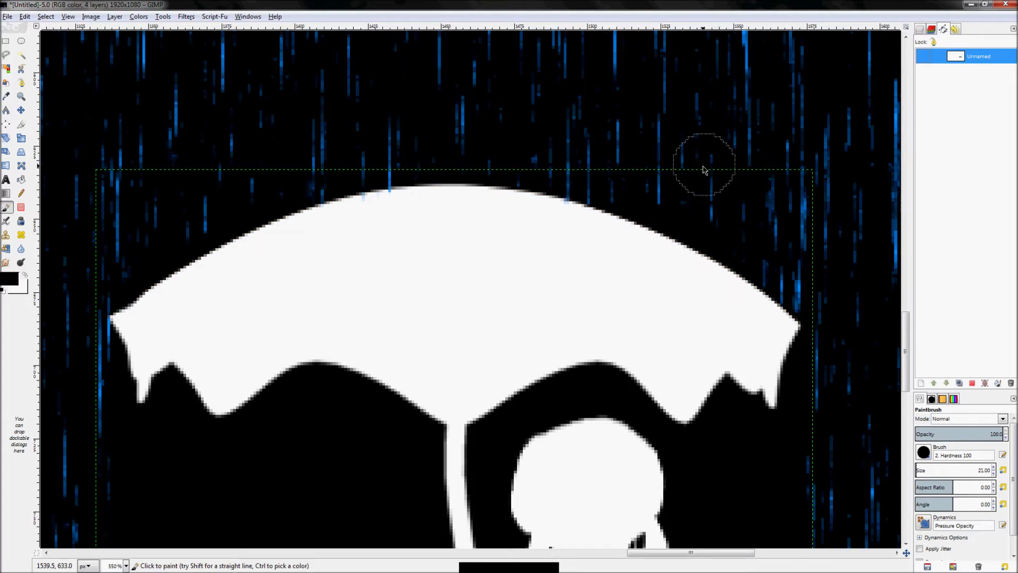
Examine the reshaped umbrella in the full image and its upper edge up close, with the layer list shown again.
key("z")
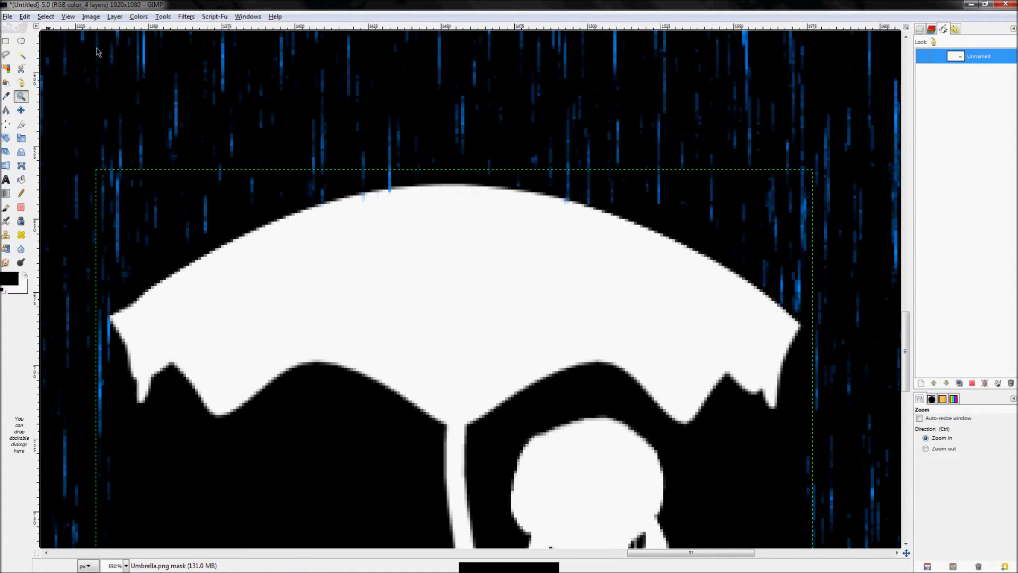
key("ctrl+shift+j")
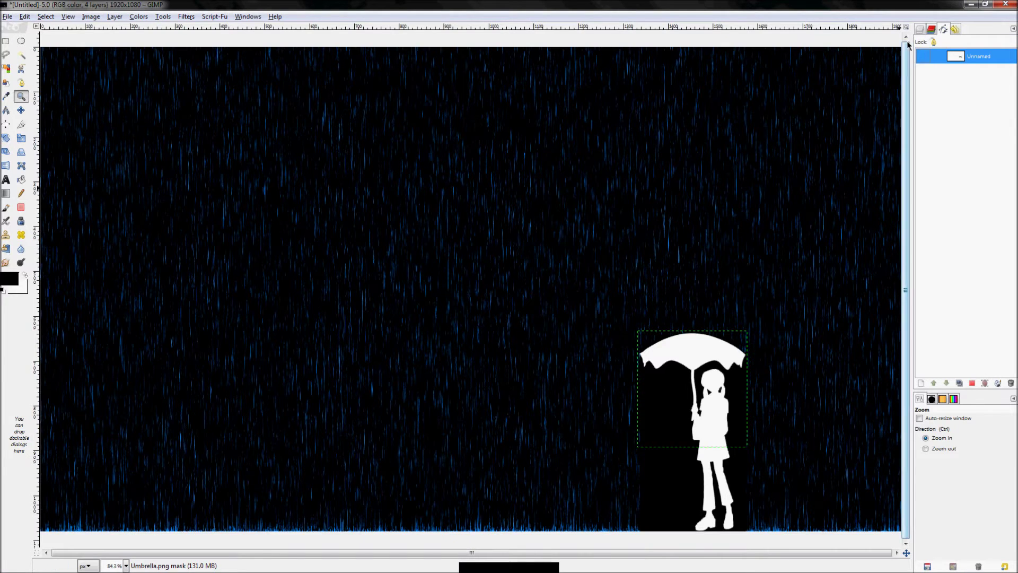
key("ctrl+l")
left_click(720, 354)
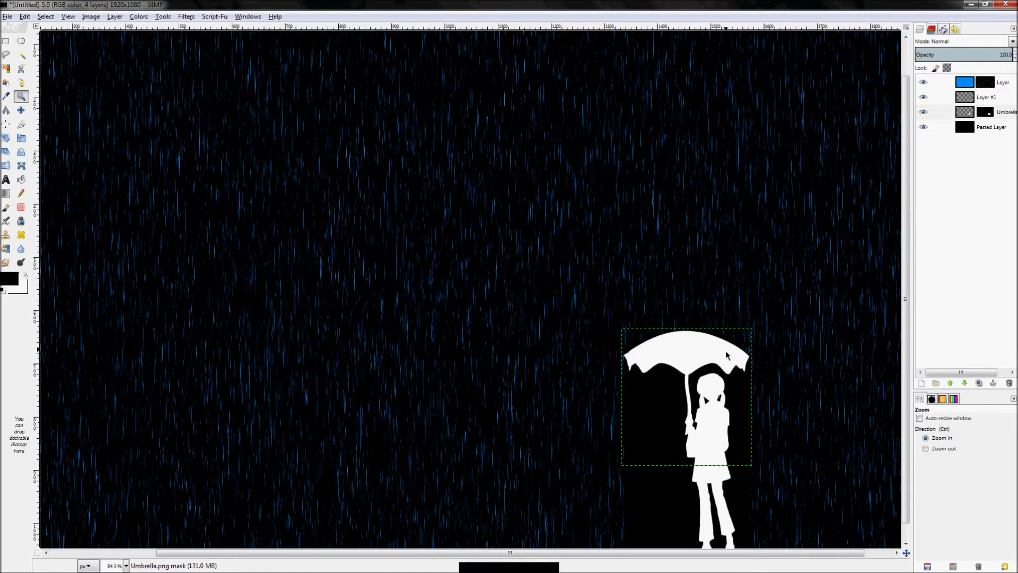
left_click(726, 351)
left_click(725, 351)
left_click(737, 354)
left_click(742, 357)
left_click(746, 358)
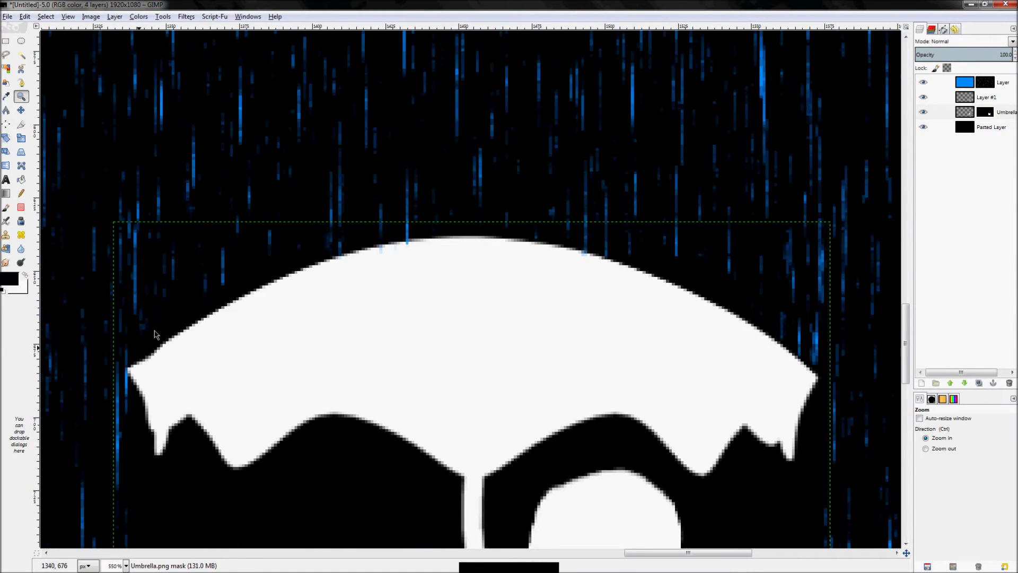
scroll(735, 312, "down", 4)
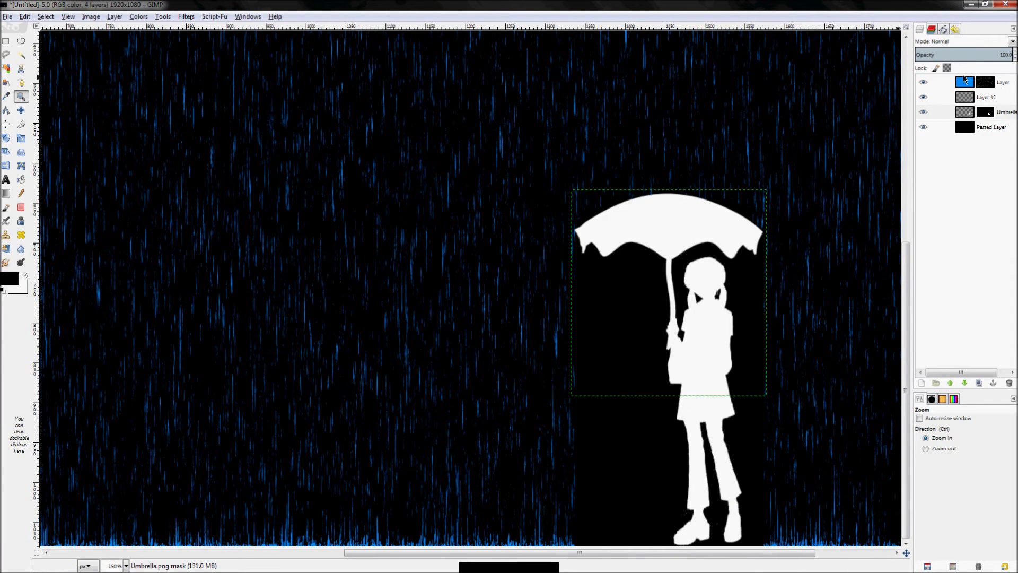
Target the blue rain layer's mask and paint black with a size 11 brush over the rain overlapping the umbrella's upper edge near the crown.
left_click(964, 81)
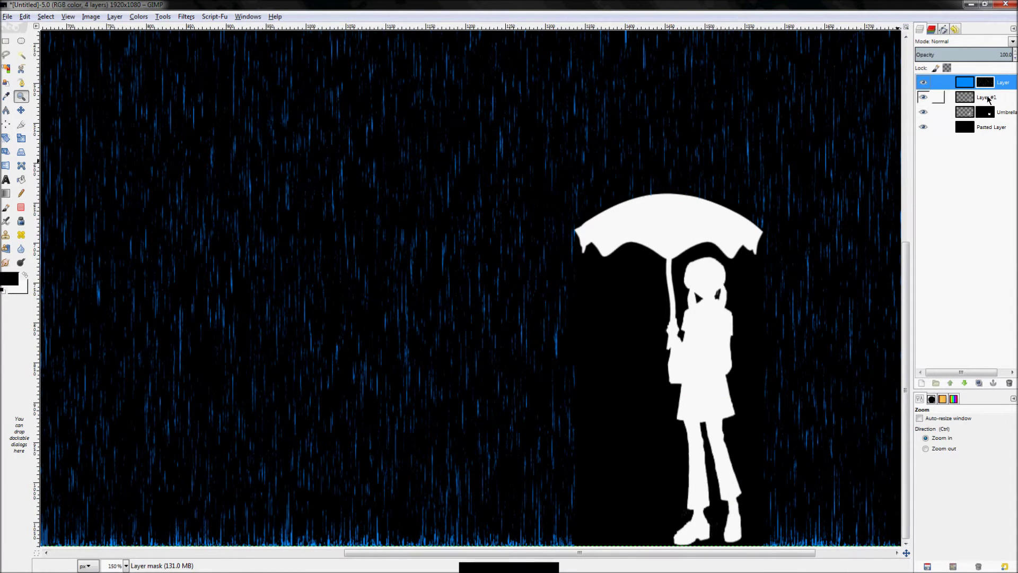
scroll(740, 218, "up", 4)
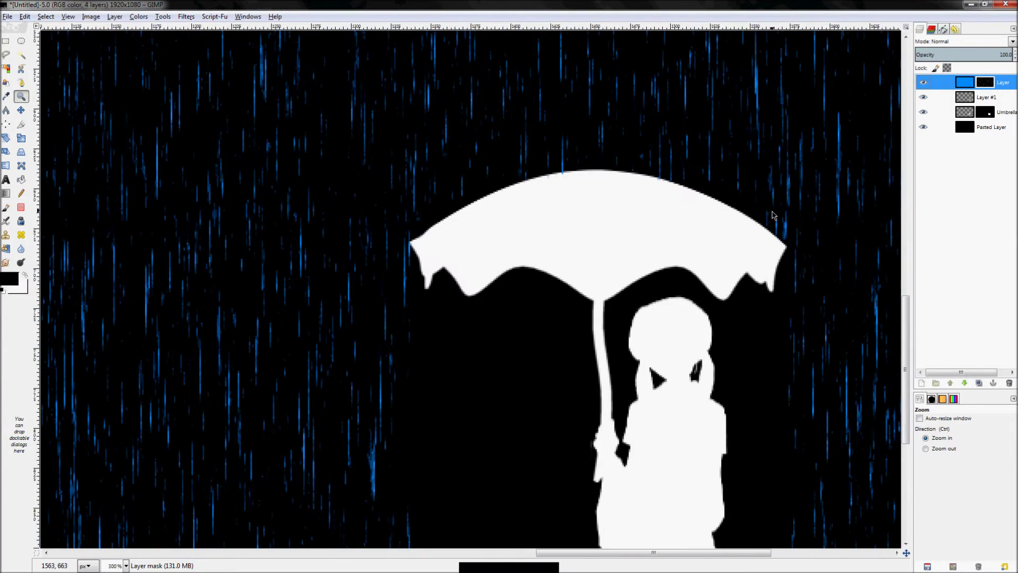
scroll(774, 240, "down", 2)
scroll(787, 270, "up", 4)
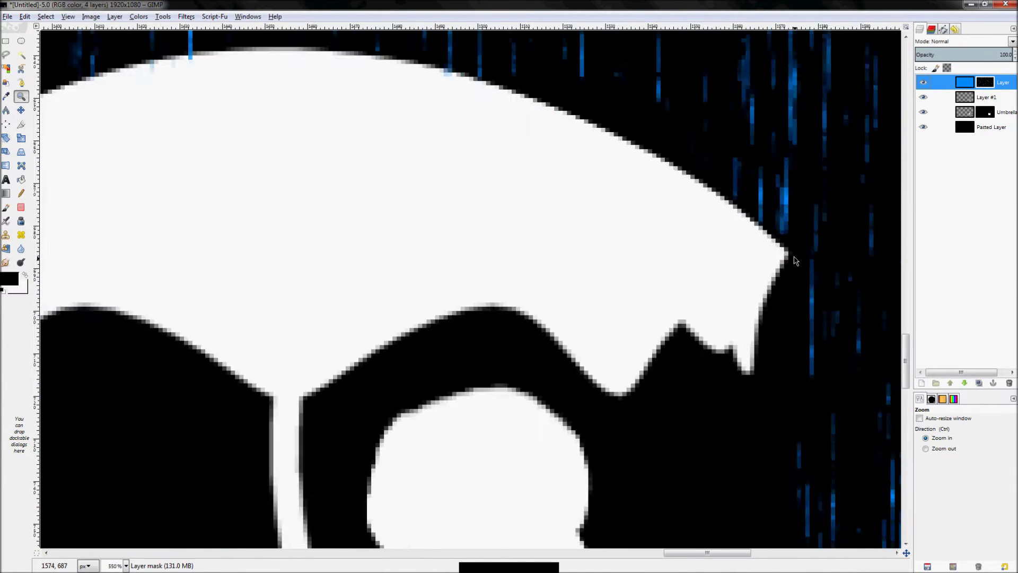
scroll(761, 211, "down", 2)
scroll(342, 134, "up", 4)
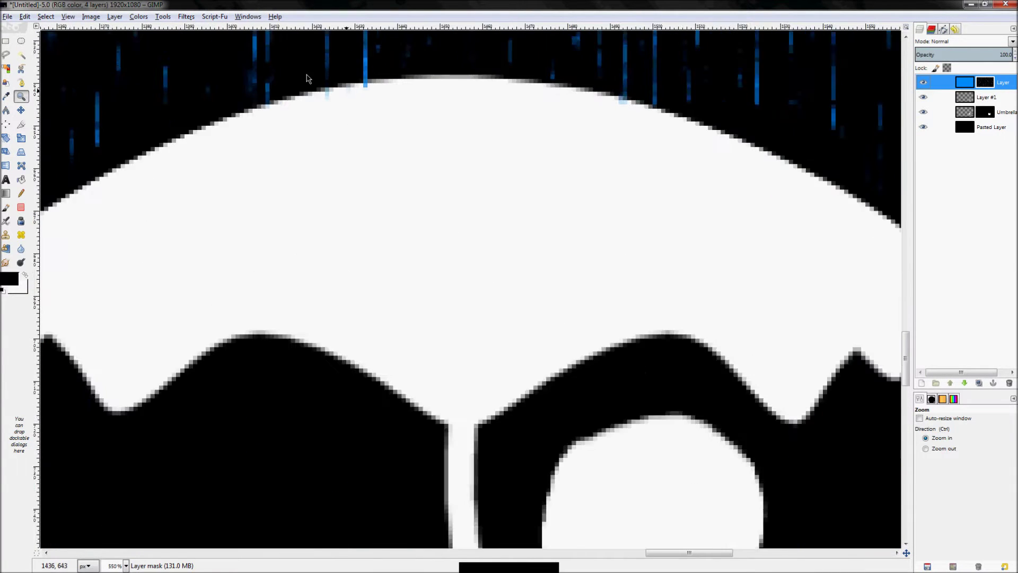
key("p")
key("bracketleft")
key("bracketleft")
key("bracketleft")
key("bracketleft")
key("bracketleft")
key("bracketleft")
key("bracketleft")
key("bracketleft")
key("bracketleft")
key("bracketleft")
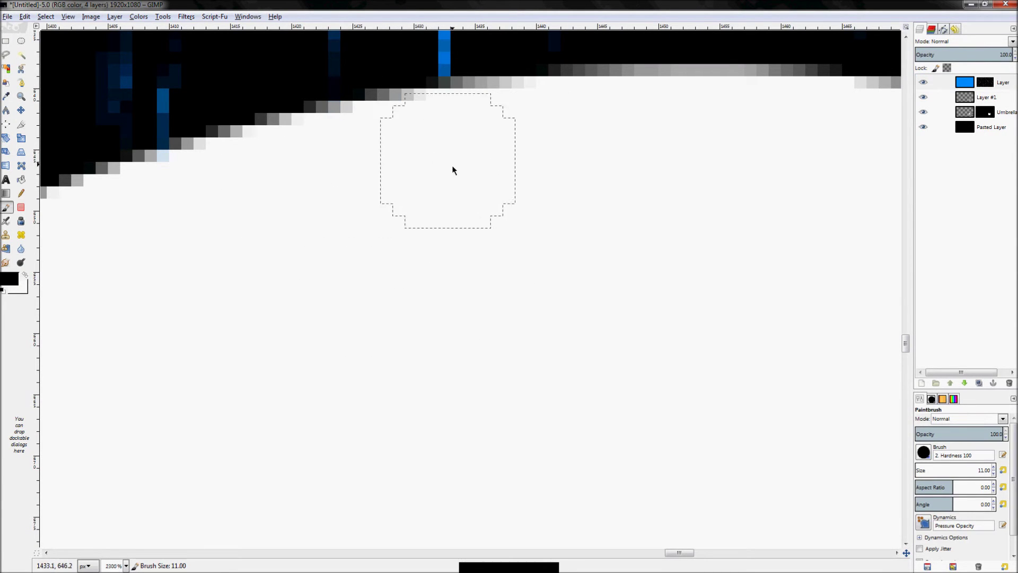
Paint out the remaining rain streaks overlapping the umbrella's upper edge right of the crown on the rain layer's mask.
scroll(529, 178, "down", 4)
scroll(692, 172, "up", 4)
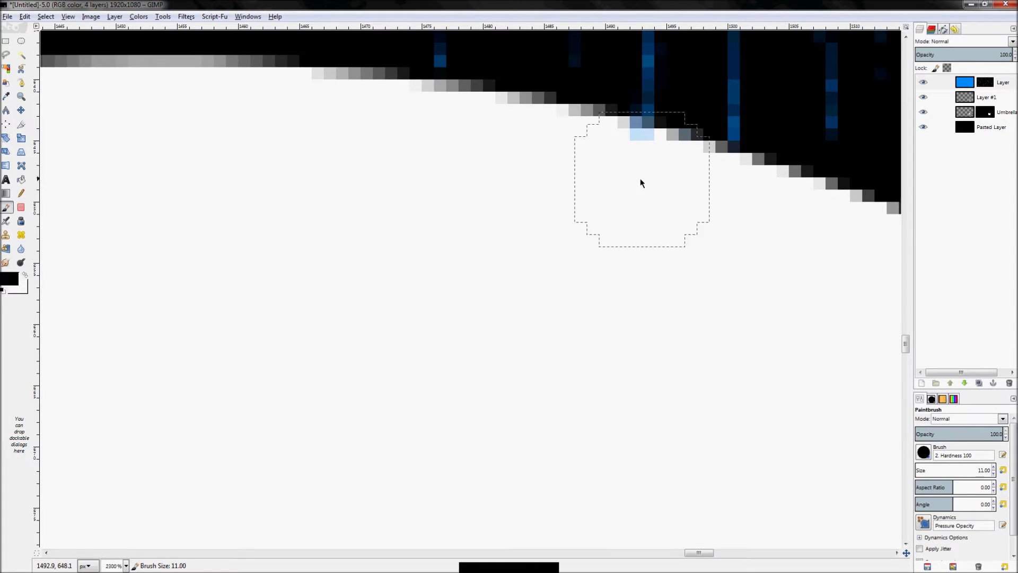
scroll(602, 225, "down", 7)
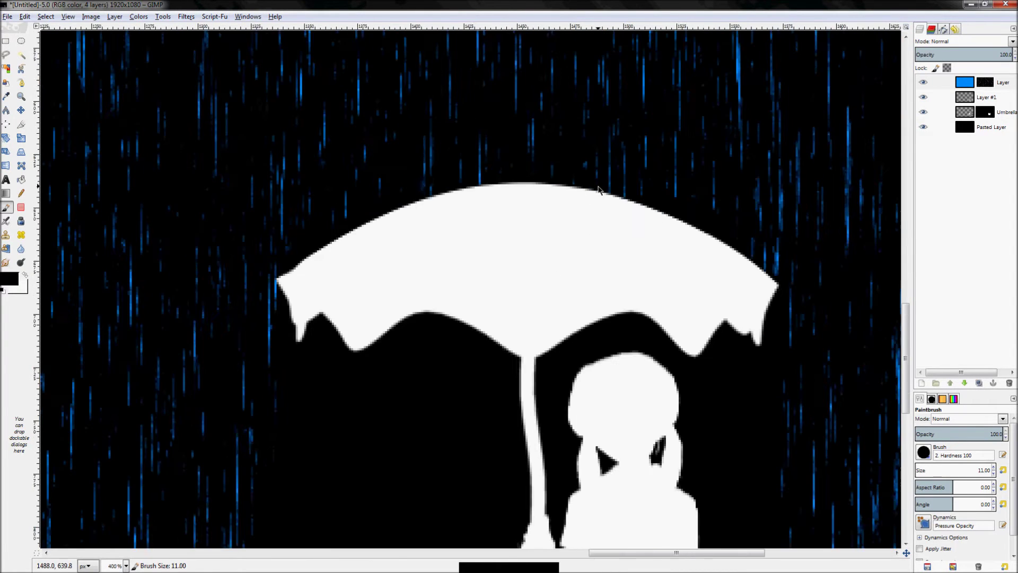
key("z")
key("shift+ctrl+j")
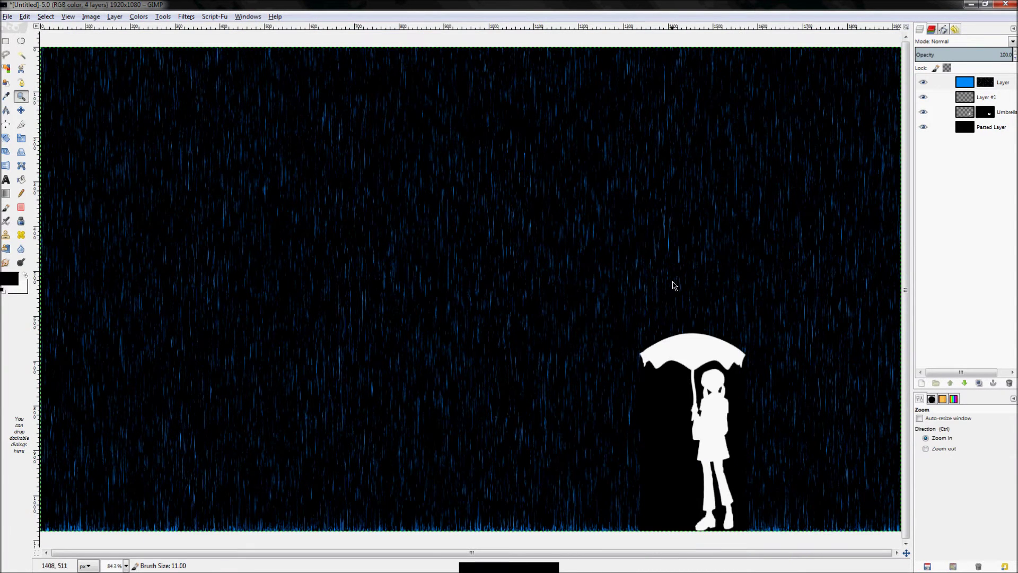
key("shift+ctrl+d")
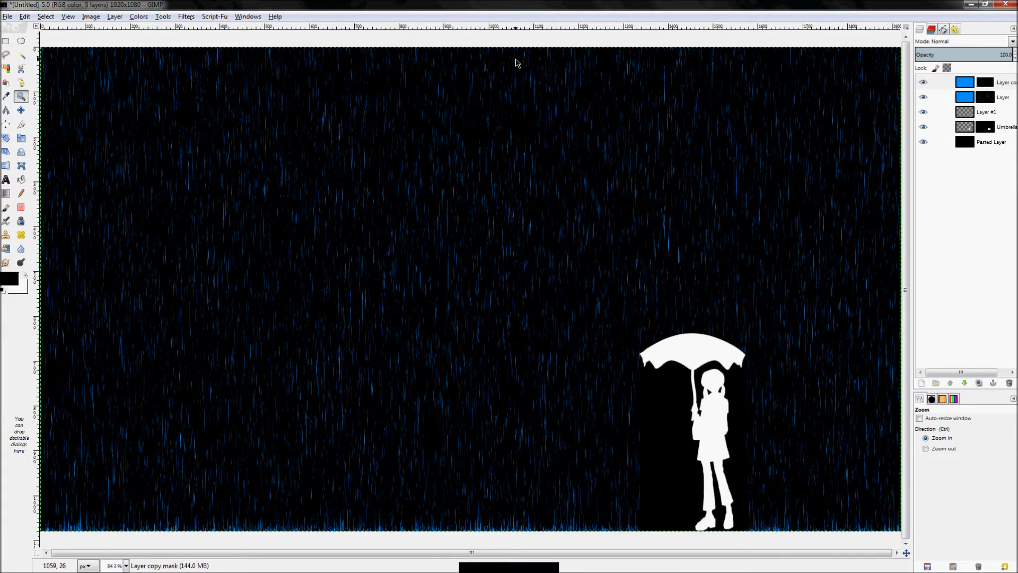
left_click_drag(622, 315, 757, 440)
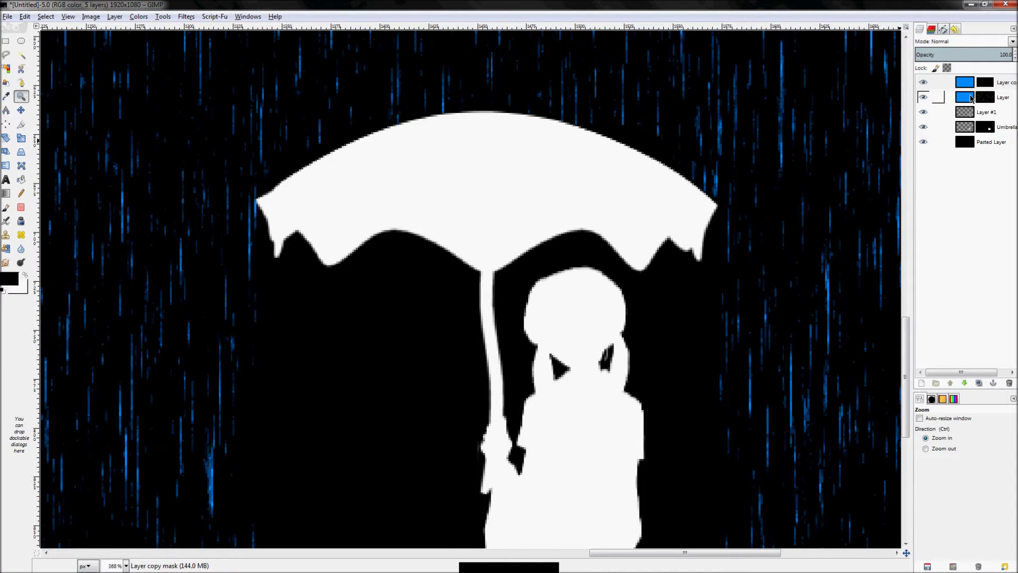
key("ctrl+z")
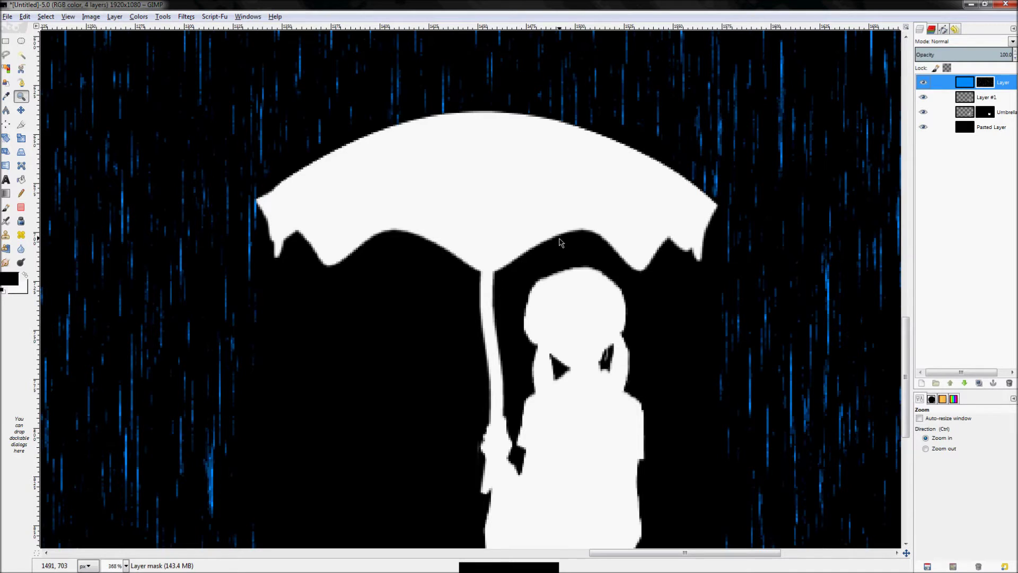
Duplicate the blue rain layer, replace the copy's mask with a black (full transparency) one, and make that mask active.
right_click(991, 84)
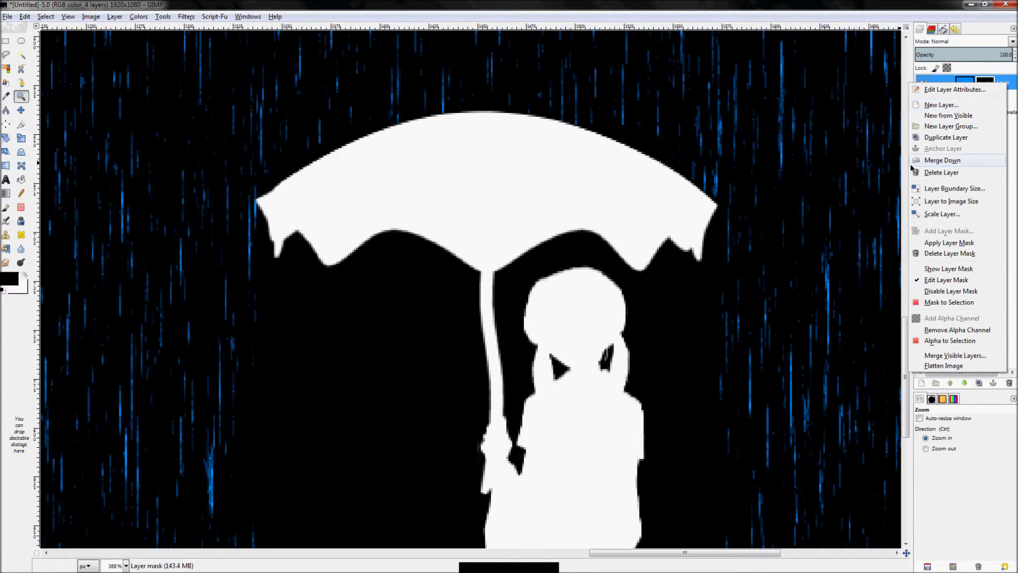
left_click(947, 138)
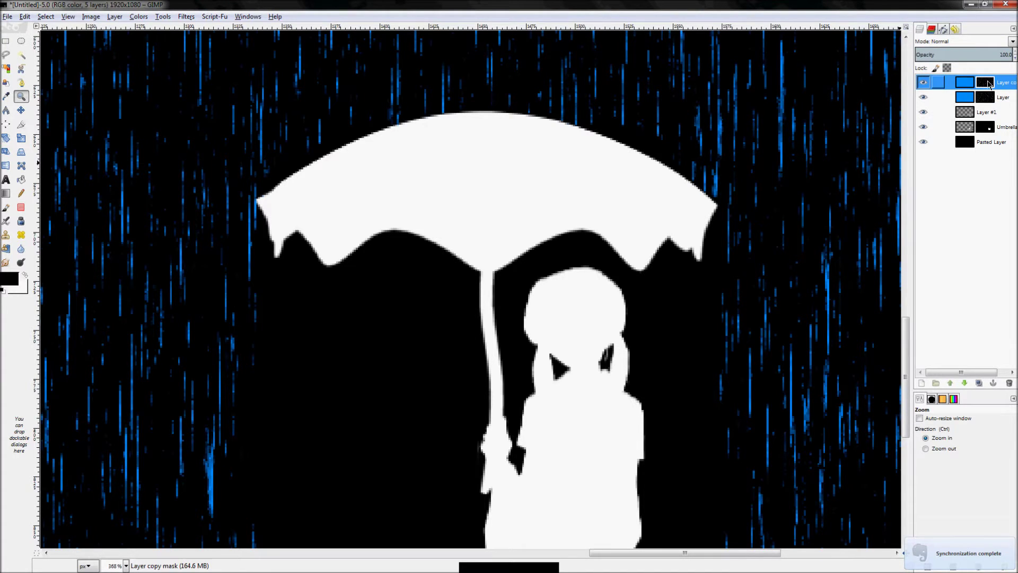
right_click(990, 84)
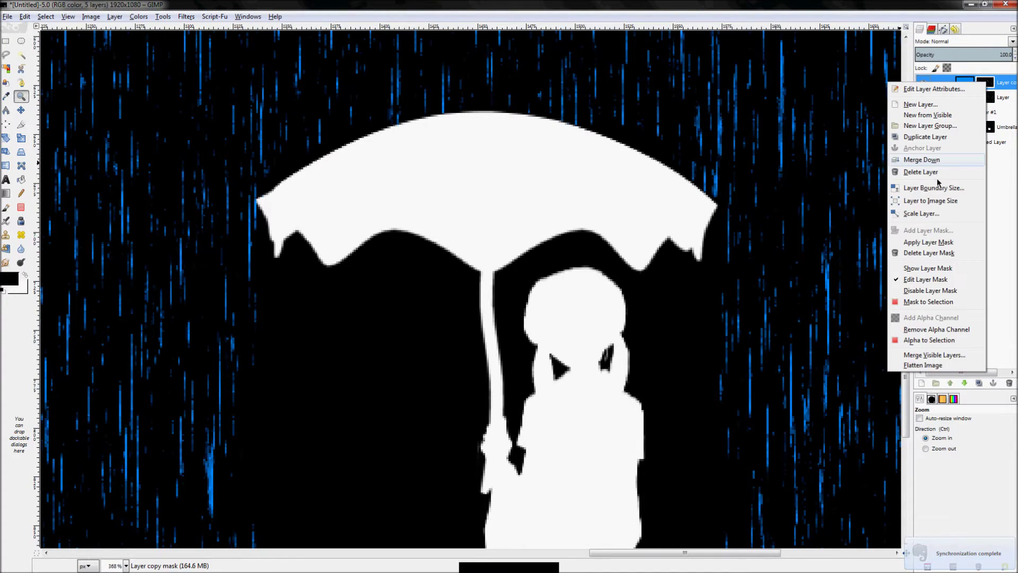
left_click(937, 260)
right_click(980, 84)
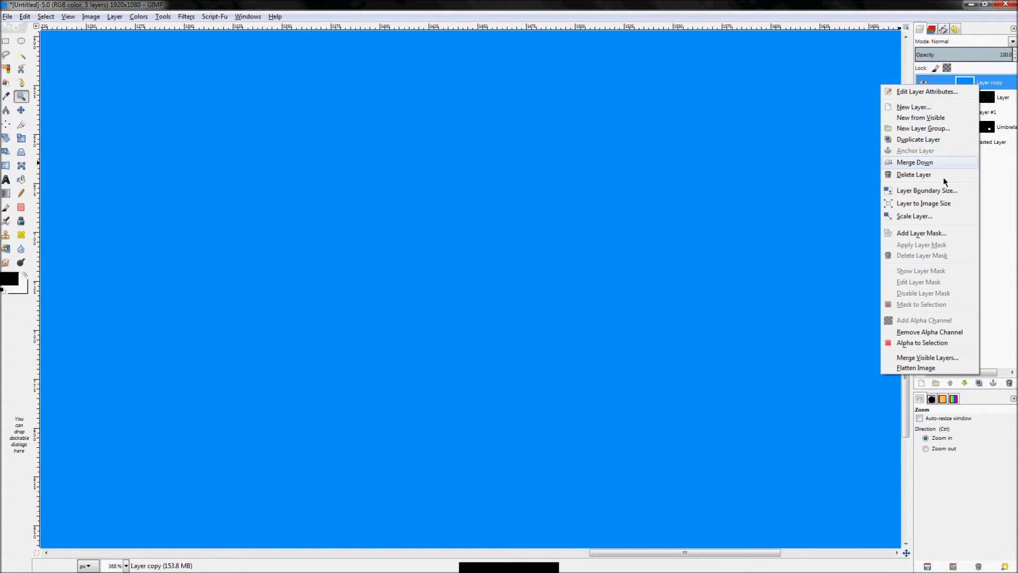
left_click(920, 233)
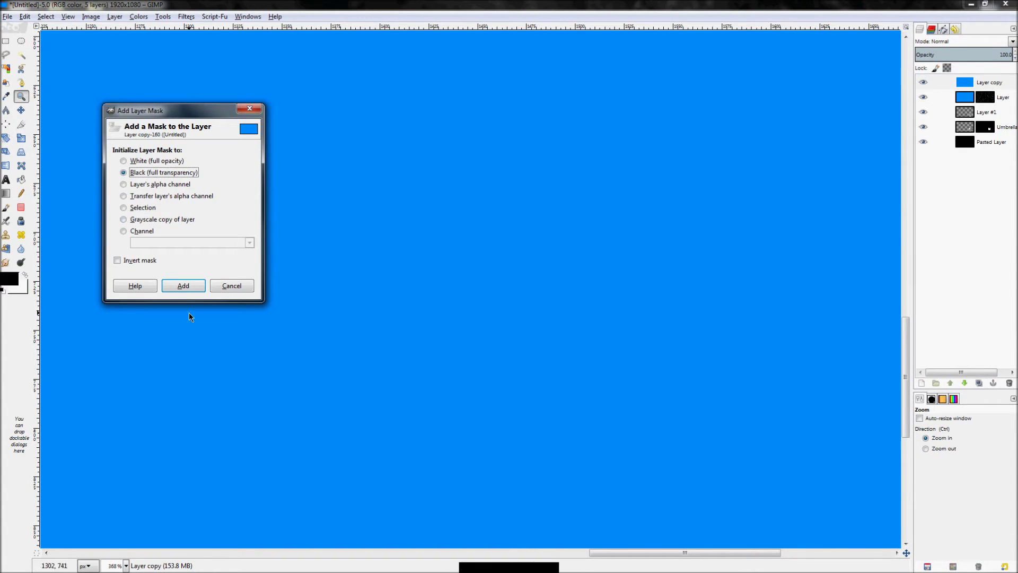
left_click(183, 286)
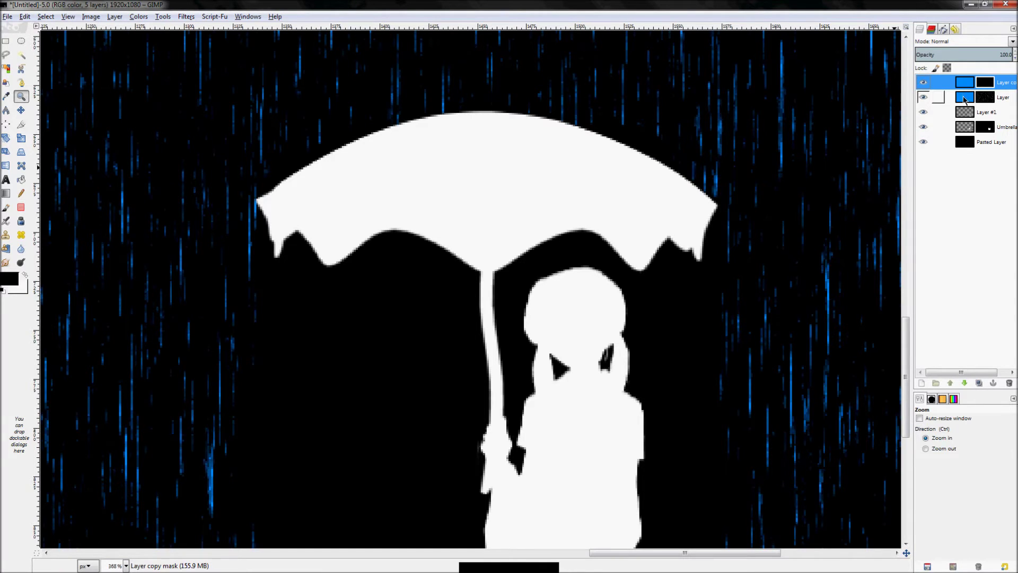
left_click(963, 100)
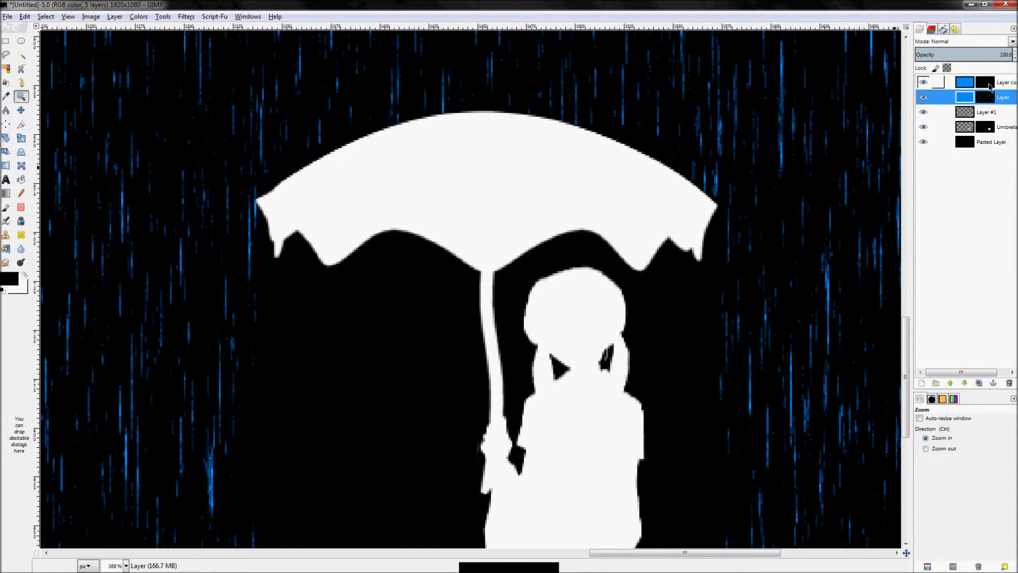
left_click(986, 85)
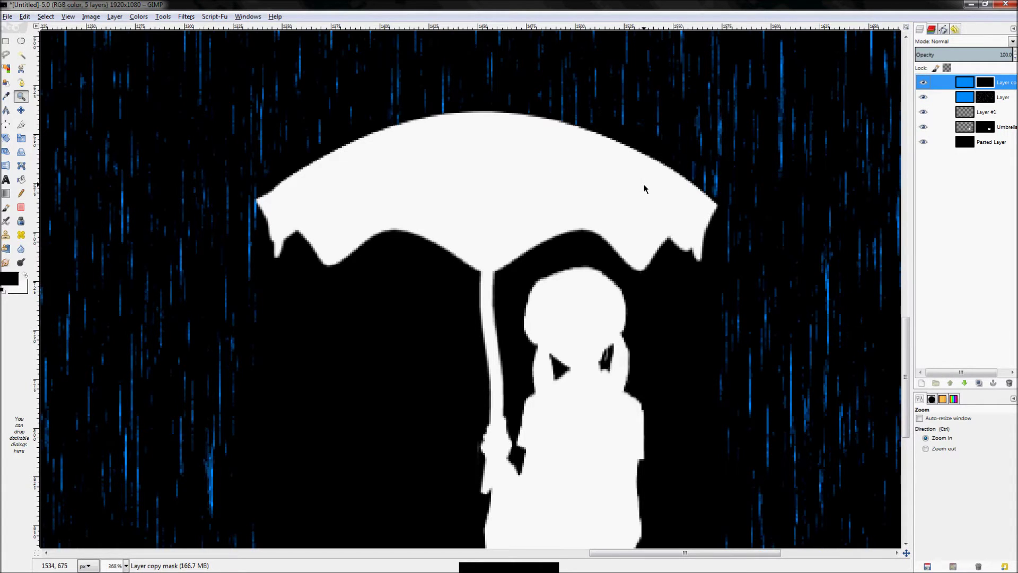
Paint white on the copy's mask with a size 11 Round 025 brush to make five blue ribs from the umbrella's crown to its lower points.
key("p")
key("x")
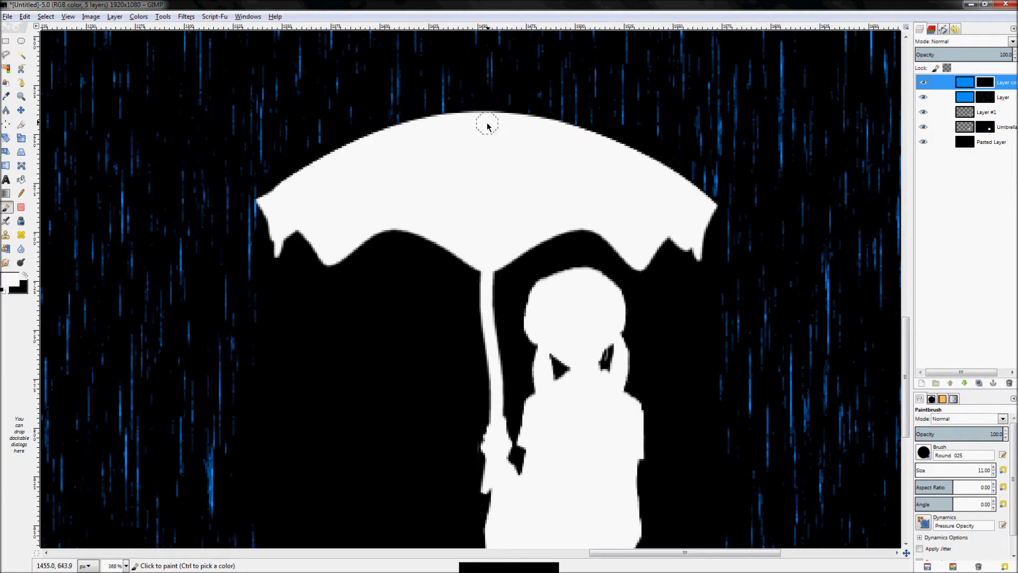
mouse_move(484, 119)
left_mouse_down()
mouse_move(598, 189)
mouse_move(644, 273)
left_mouse_up()
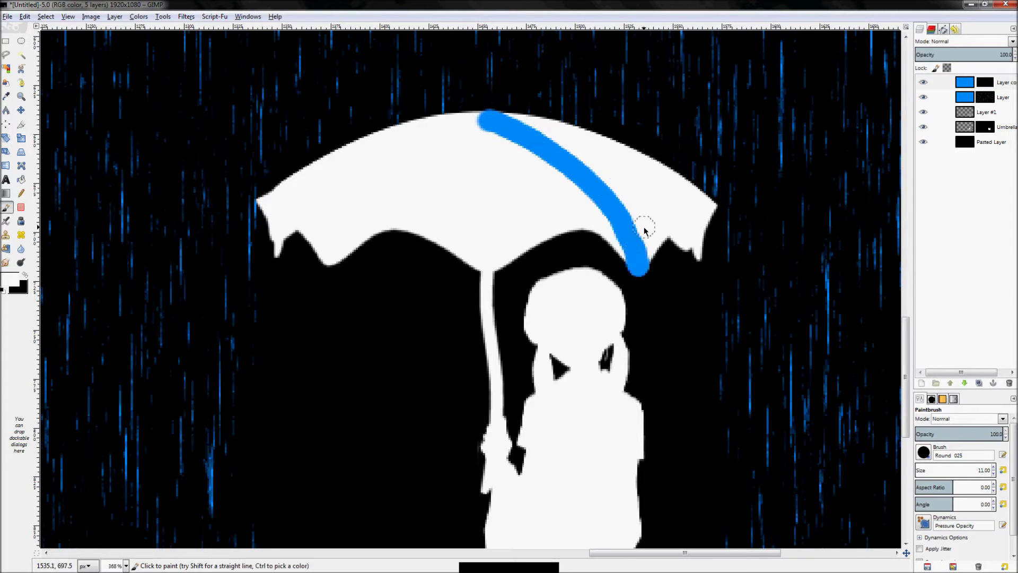
left_click_drag(485, 121, 494, 266)
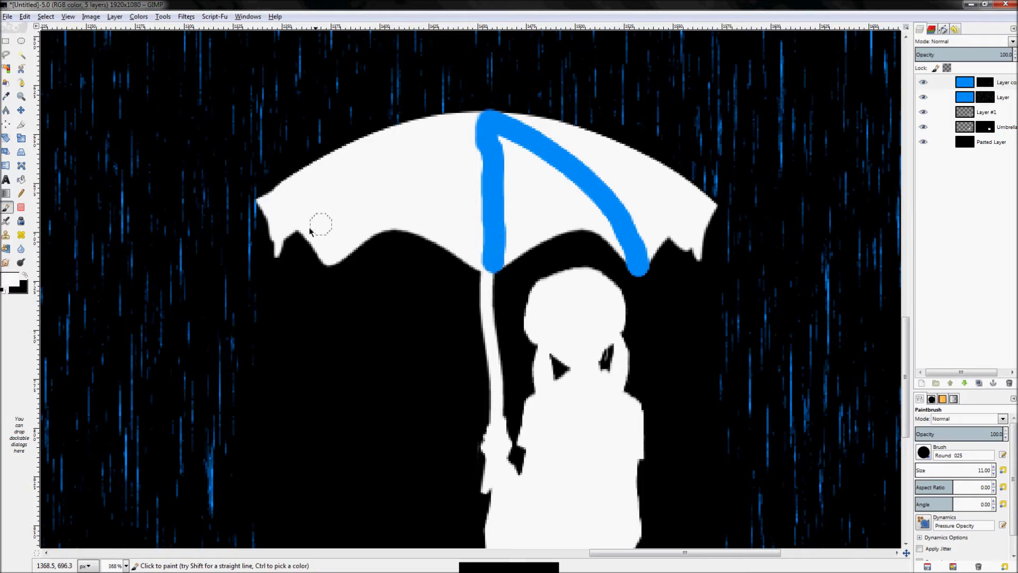
mouse_move(329, 262)
left_mouse_down()
mouse_move(346, 225)
mouse_move(485, 114)
left_mouse_up()
mouse_move(275, 253)
left_mouse_down()
mouse_move(294, 213)
mouse_move(366, 160)
mouse_move(440, 123)
mouse_move(482, 125)
left_mouse_up()
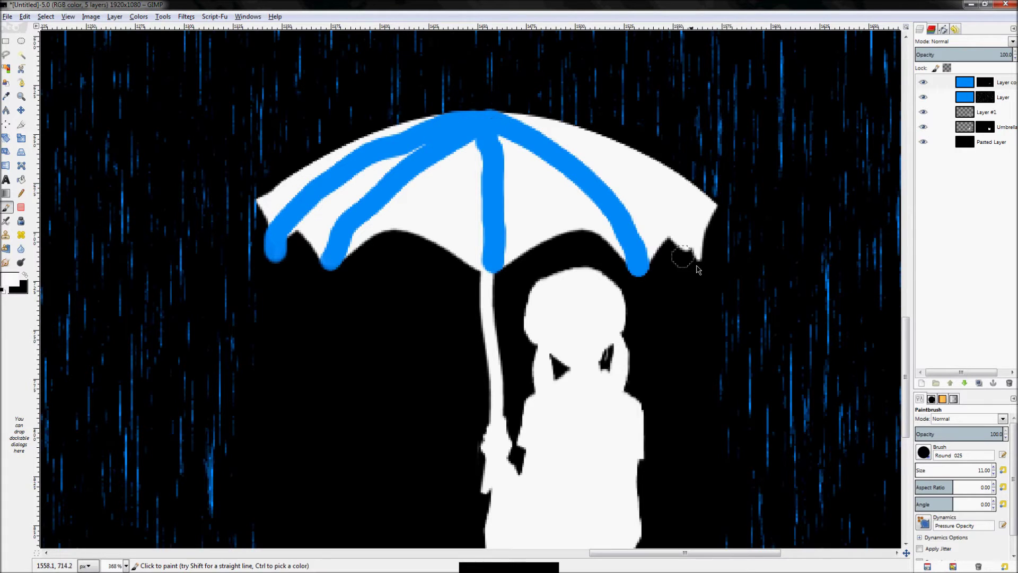
mouse_move(699, 256)
left_mouse_down()
mouse_move(674, 222)
mouse_move(577, 146)
mouse_move(528, 125)
mouse_move(496, 133)
left_mouse_up()
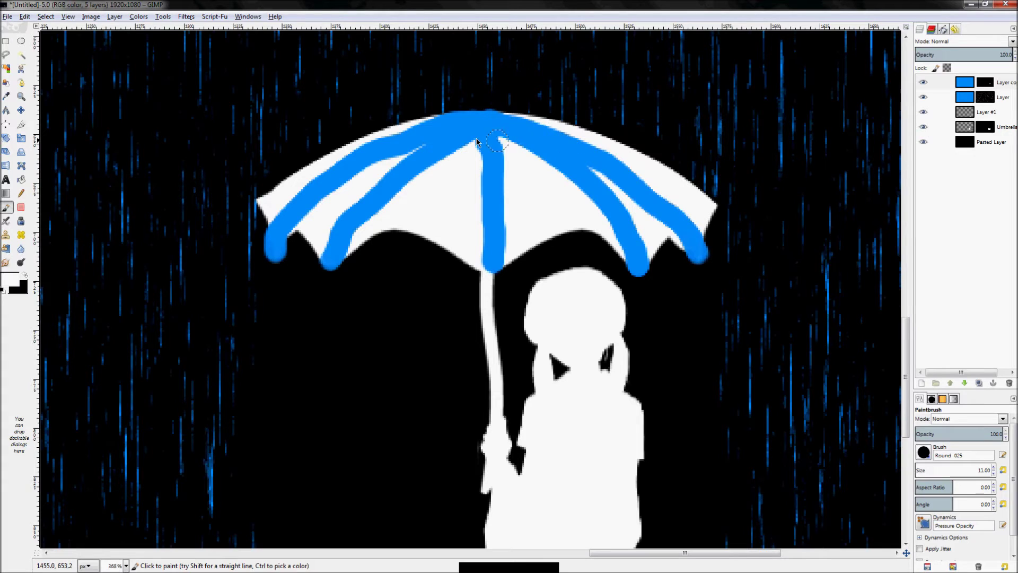
key("ctrl+z")
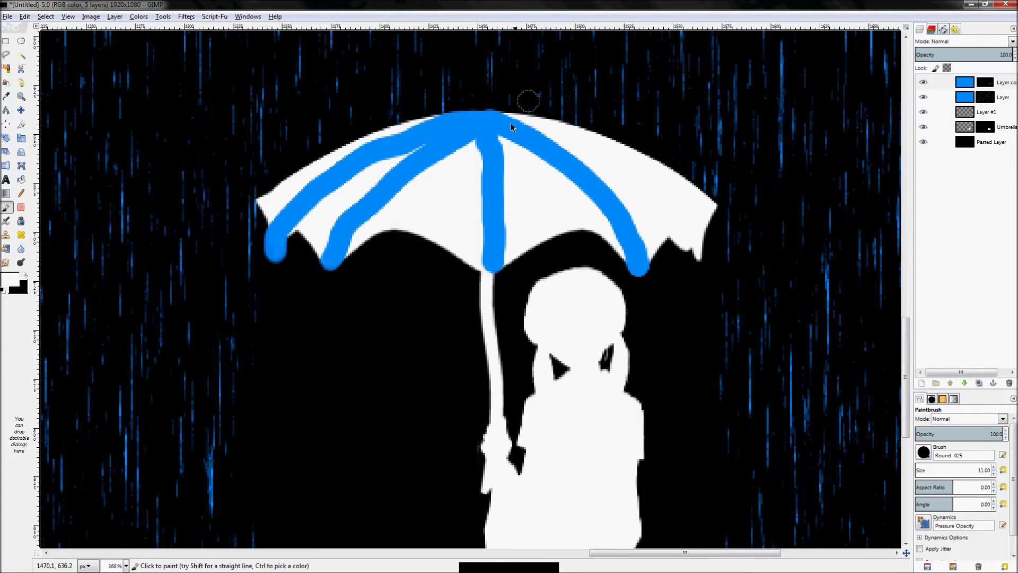
mouse_move(495, 113)
left_mouse_down()
mouse_move(531, 122)
mouse_move(624, 165)
mouse_move(671, 208)
mouse_move(708, 251)
left_mouse_up()
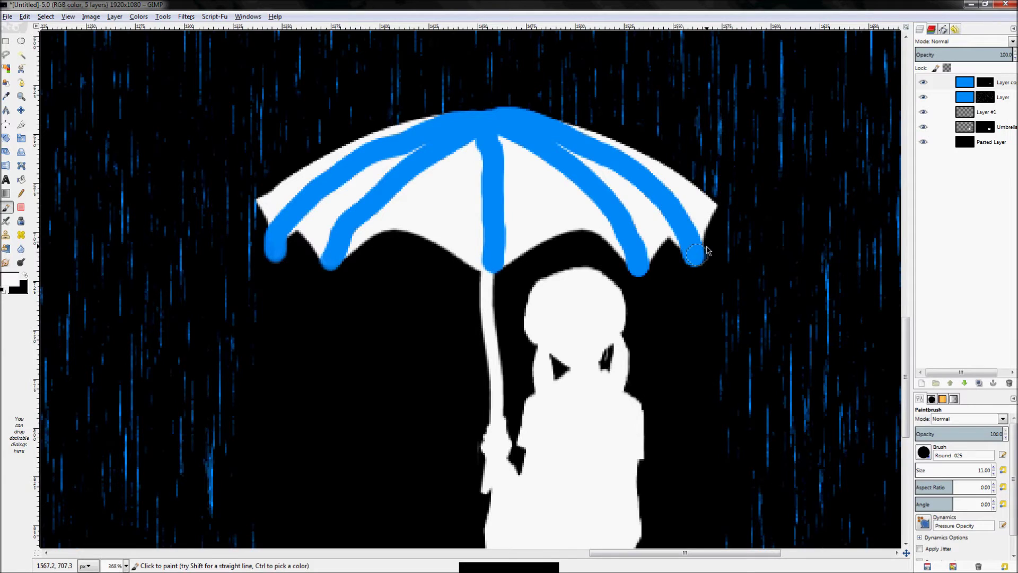
key("ctrl")
key("z")
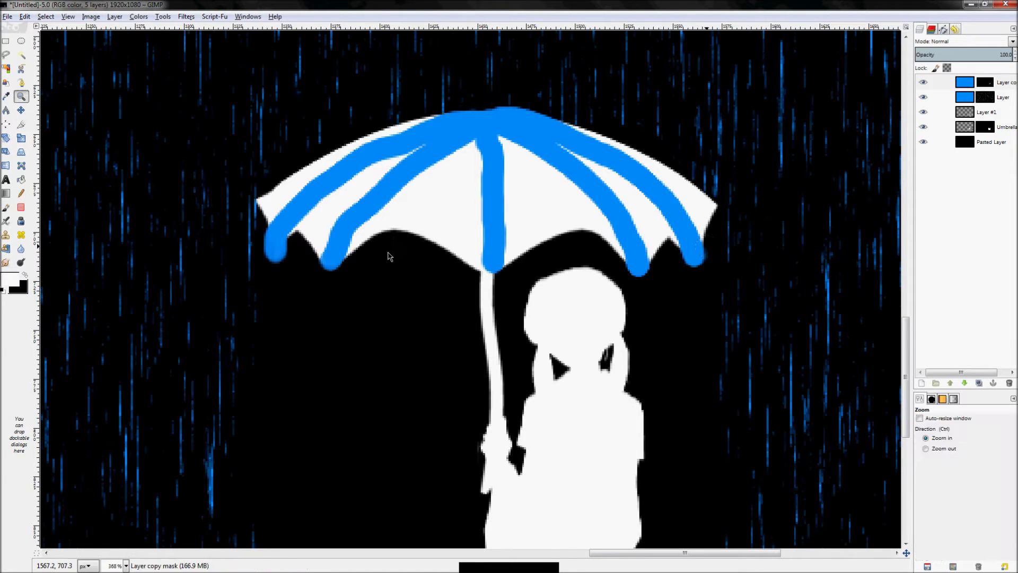
key("shift+ctrl+j")
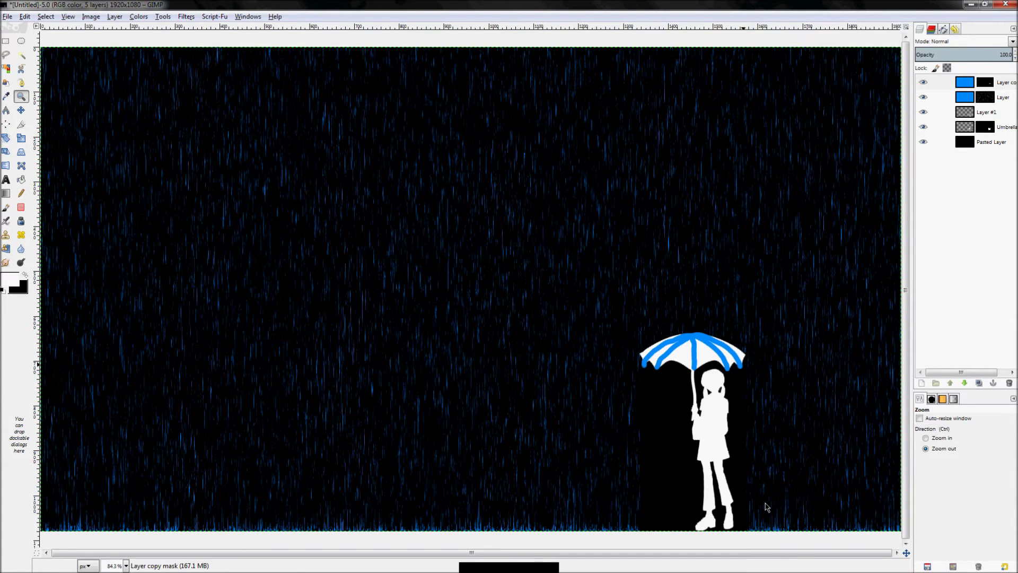
Duplicate the blue layer holding the umbrella's ribs and replace the new copy's mask with a black (full transparency) one.
key("x")
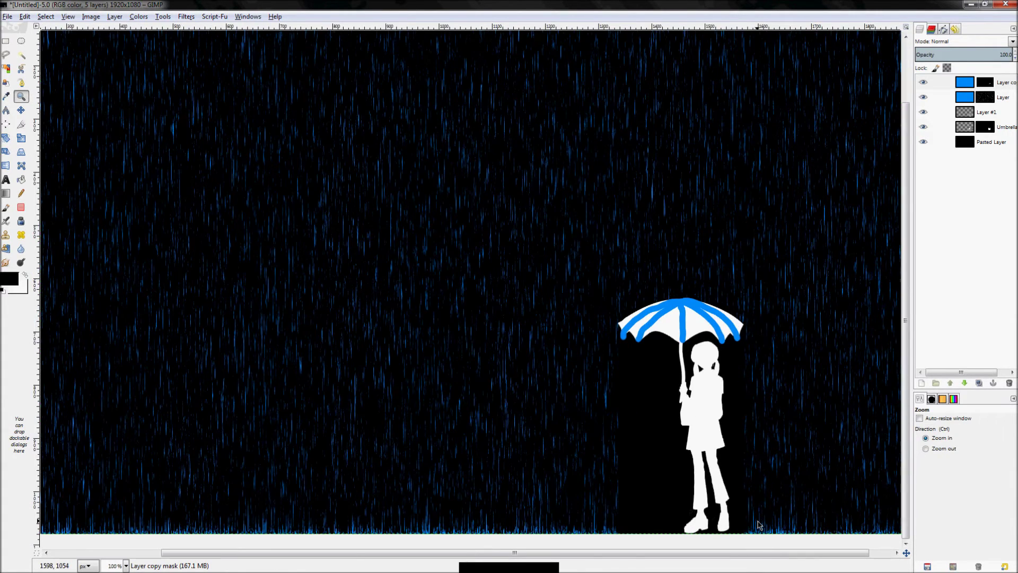
key("2")
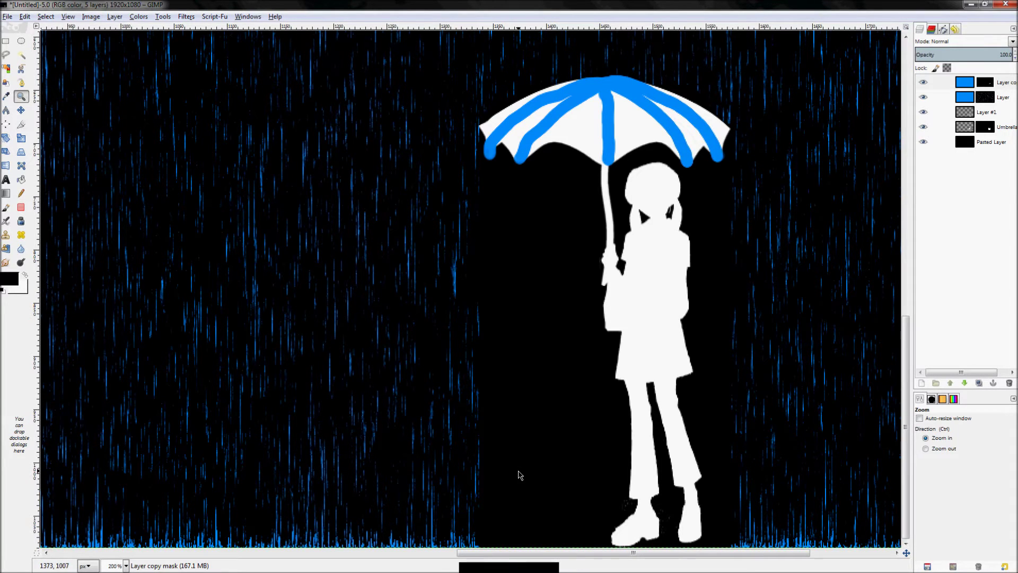
key("x")
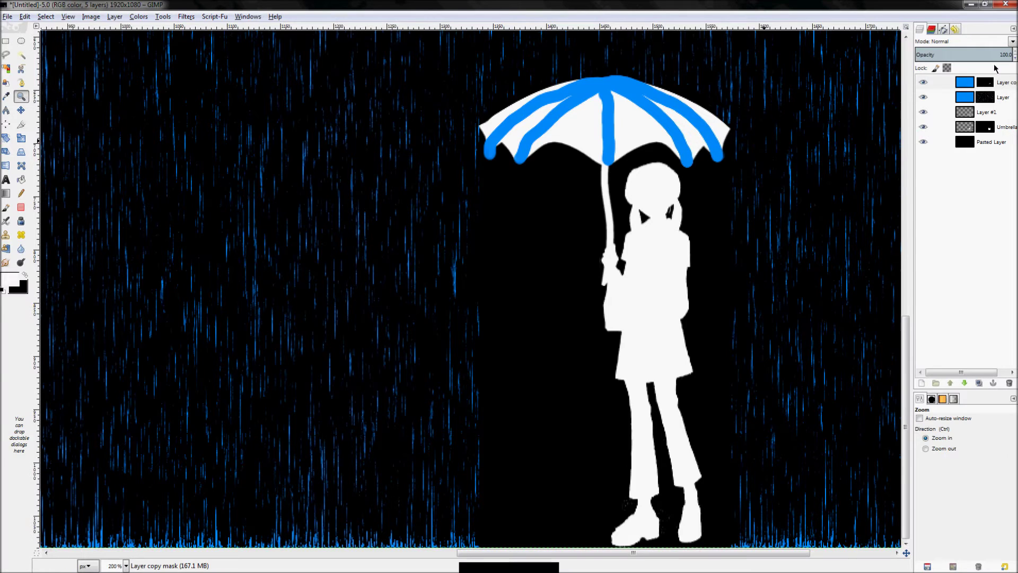
right_click(934, 83)
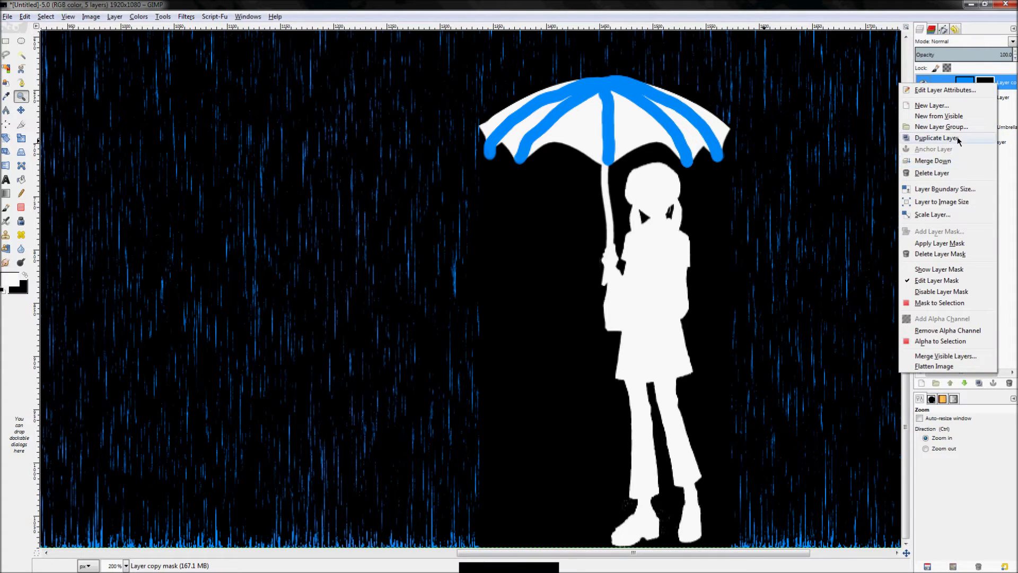
left_click(939, 138)
right_click(993, 88)
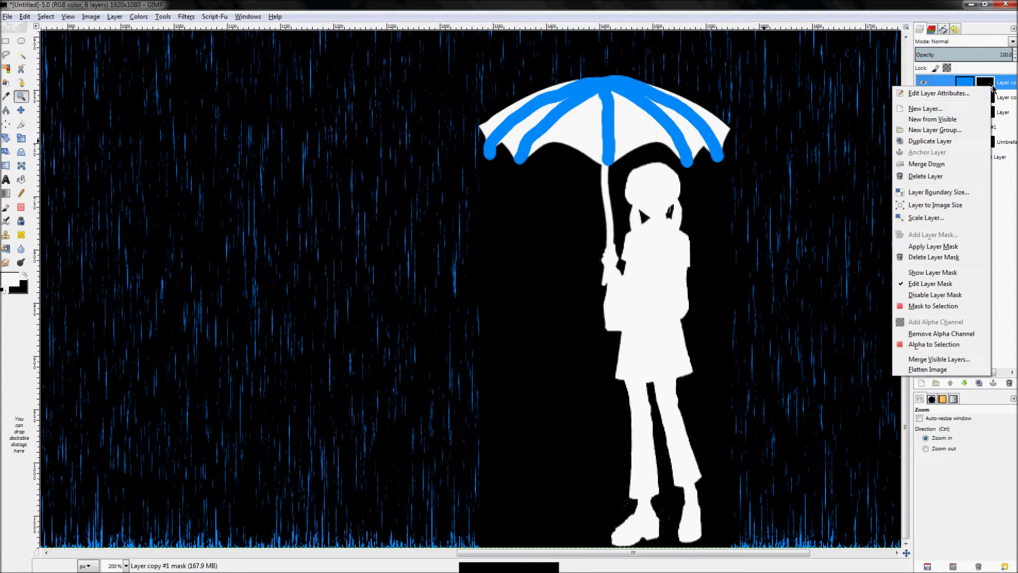
left_click(932, 257)
right_click(990, 82)
left_click(932, 234)
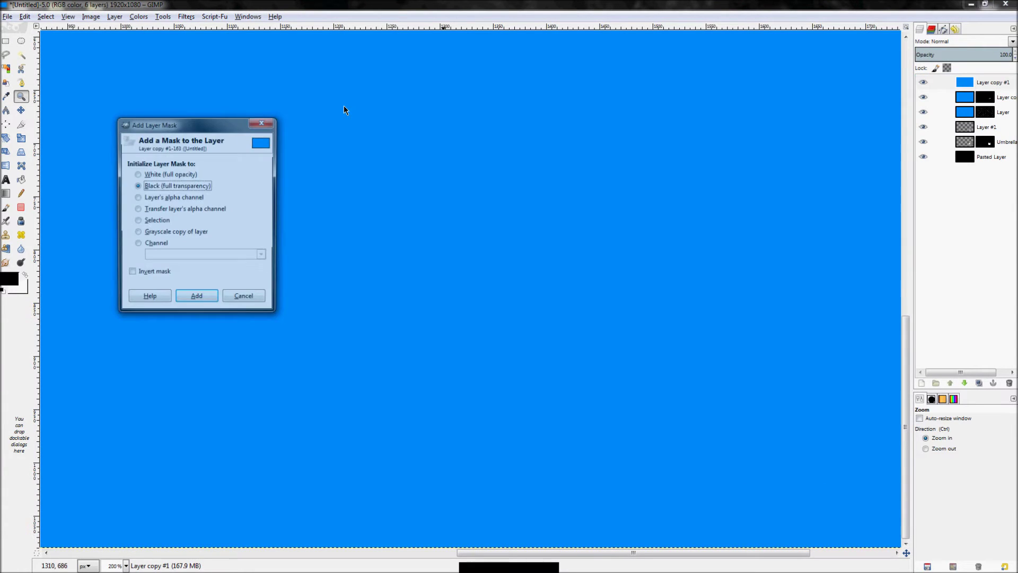
left_click(187, 300)
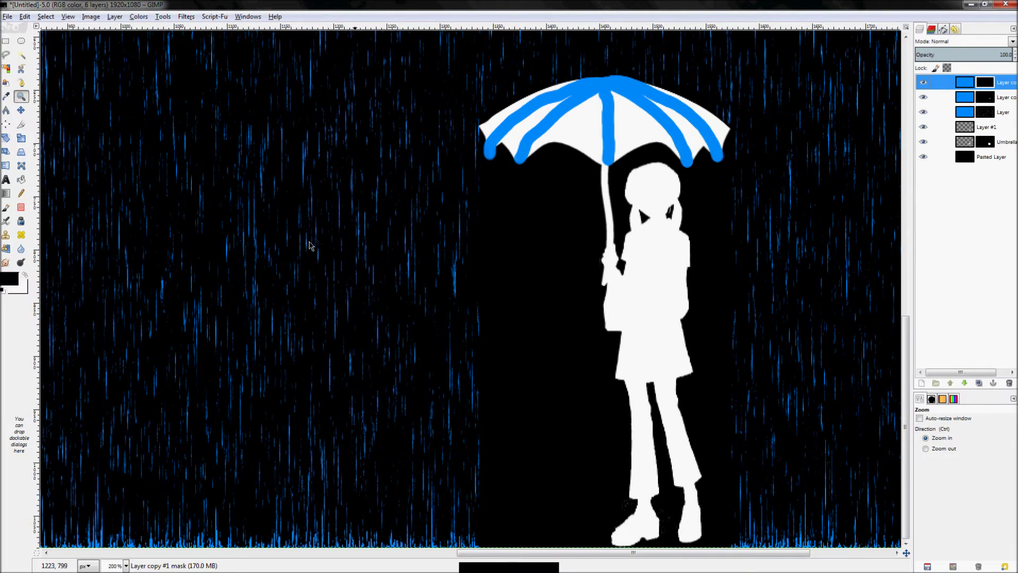
With a white size 4.01 Paintbrush, draw straight vertical lines from the umbrella's two left rib ends down past the image's lower edge.
left_click(6, 207)
left_click(980, 111)
key("x")
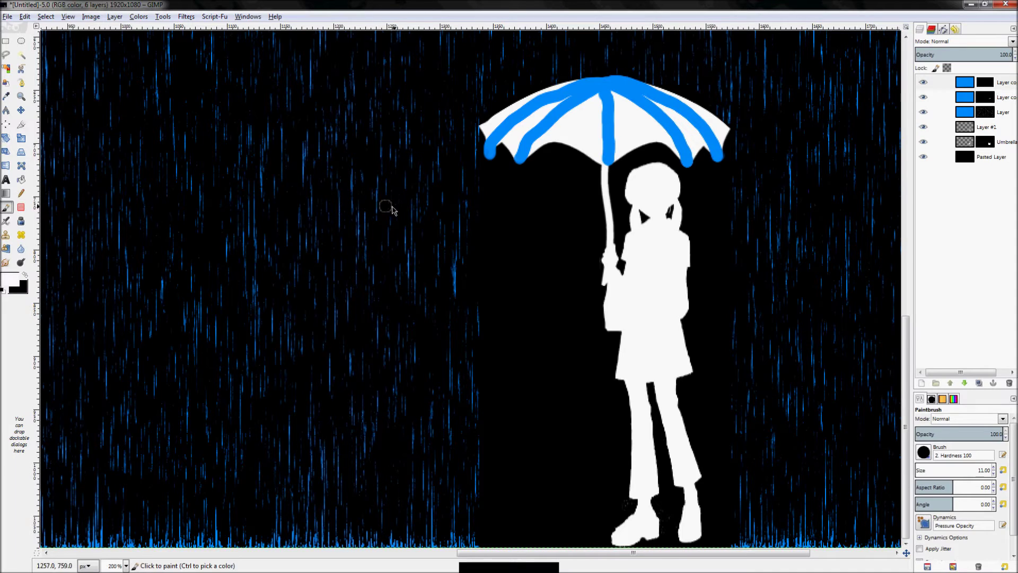
key("bracketleft")
key("bracketleft")
key("bracketleft")
key("bracketleft")
key("bracketleft")
key("bracketleft")
key("bracketleft")
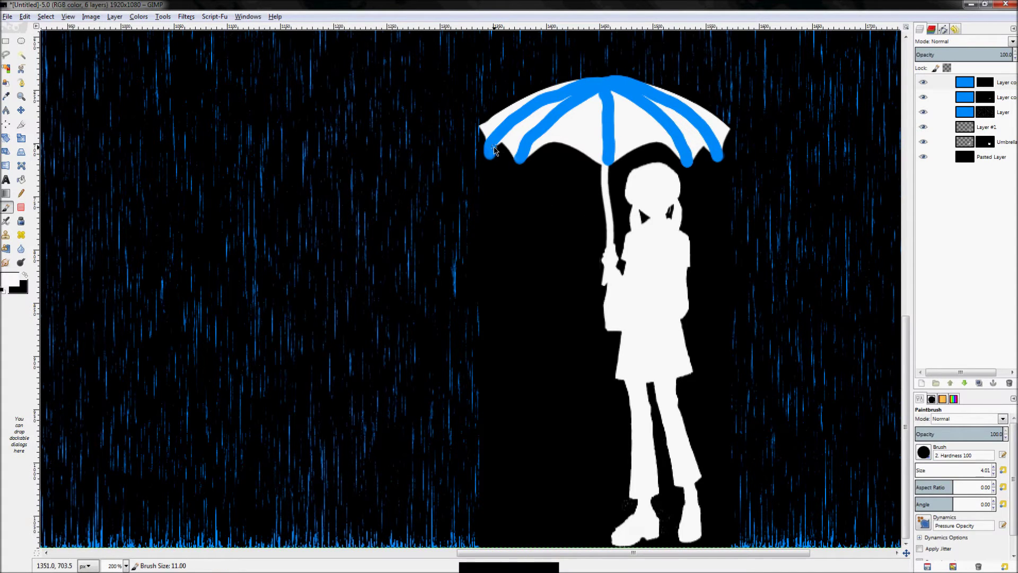
key("minus")
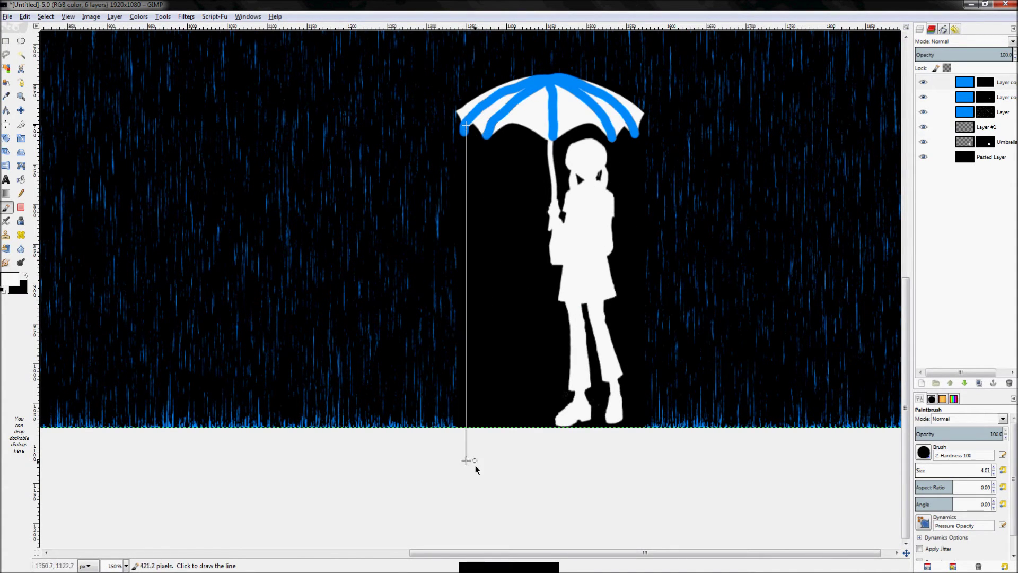
left_click(466, 504, "shift")
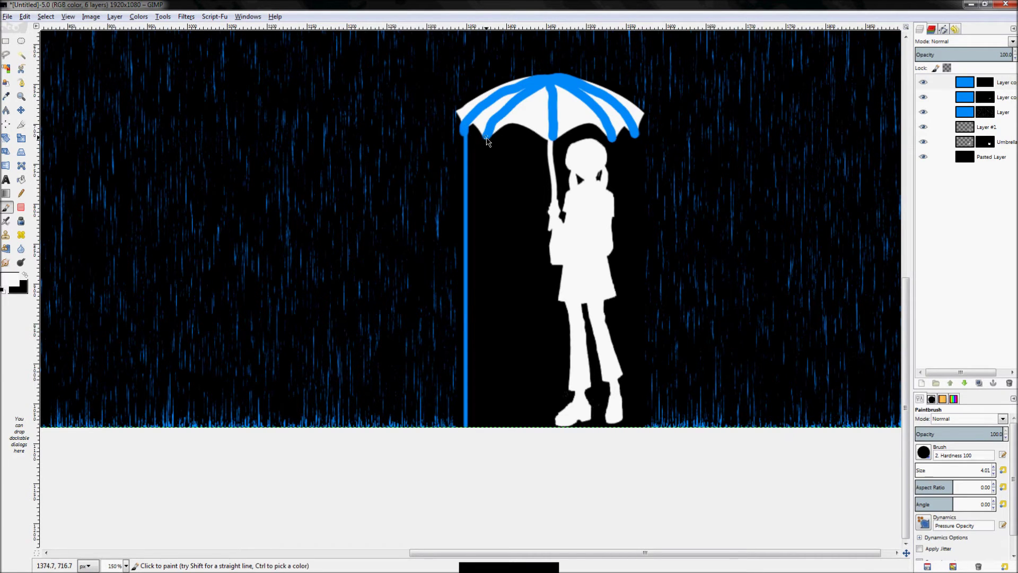
left_click(502, 461, "ctrl+shift")
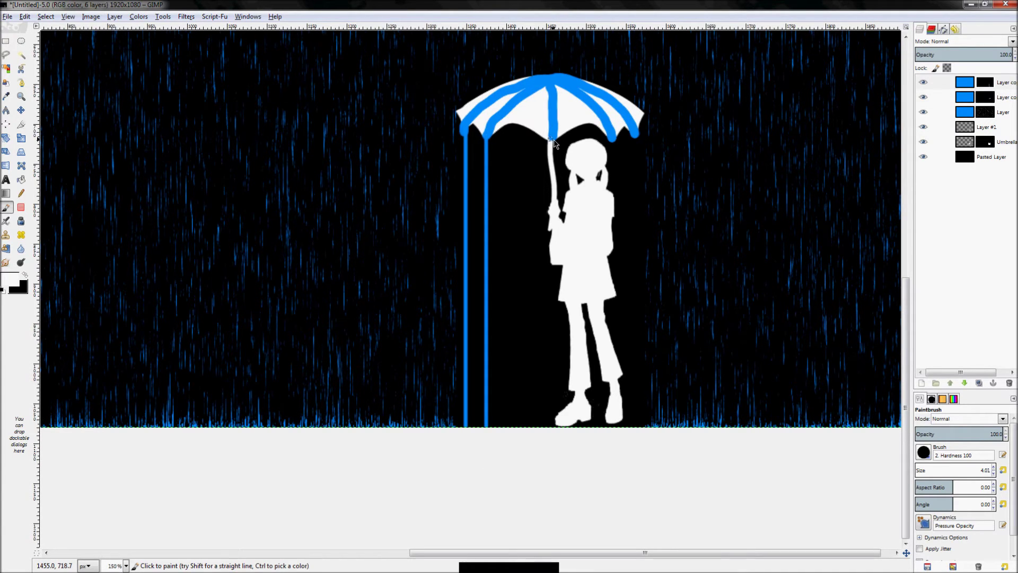
Draw matching straight vertical lines from the middle rib end and the two right rib ends down past the image's lower edge.
left_click(549, 476, "ctrl+shift")
left_click(614, 141)
left_click(609, 477, "ctrl+shift")
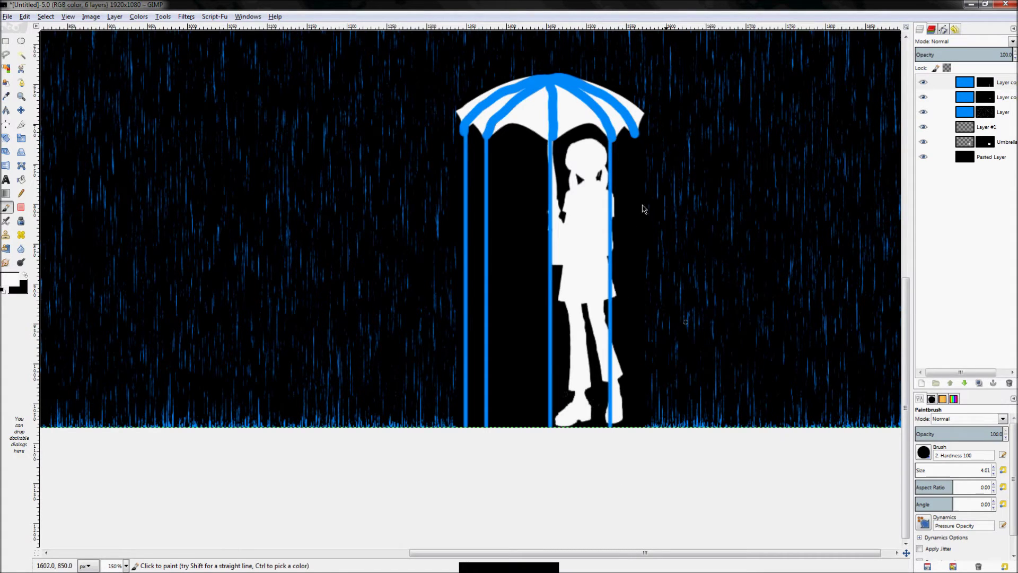
left_click(635, 137)
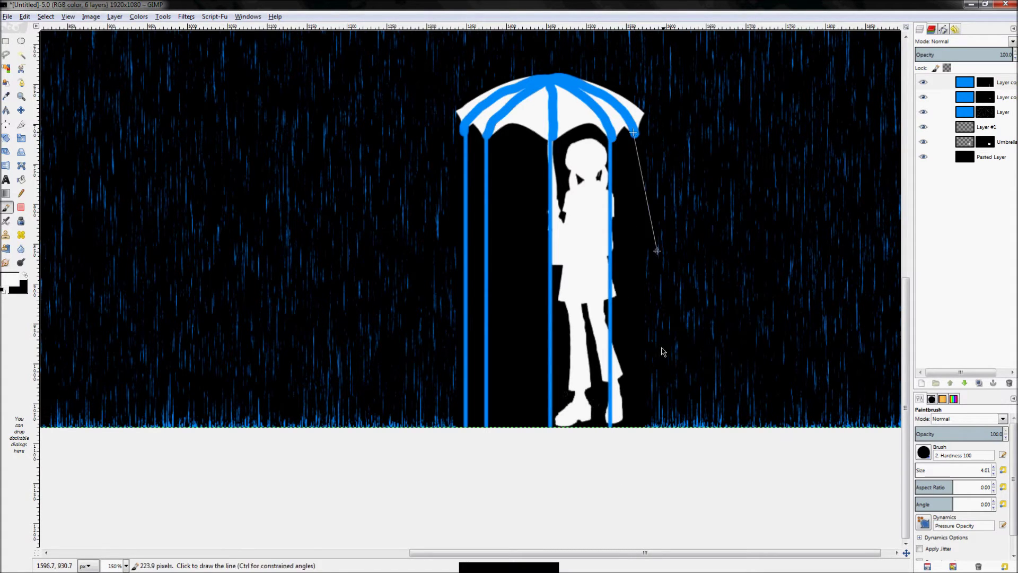
left_click(640, 482, "ctrl+shift")
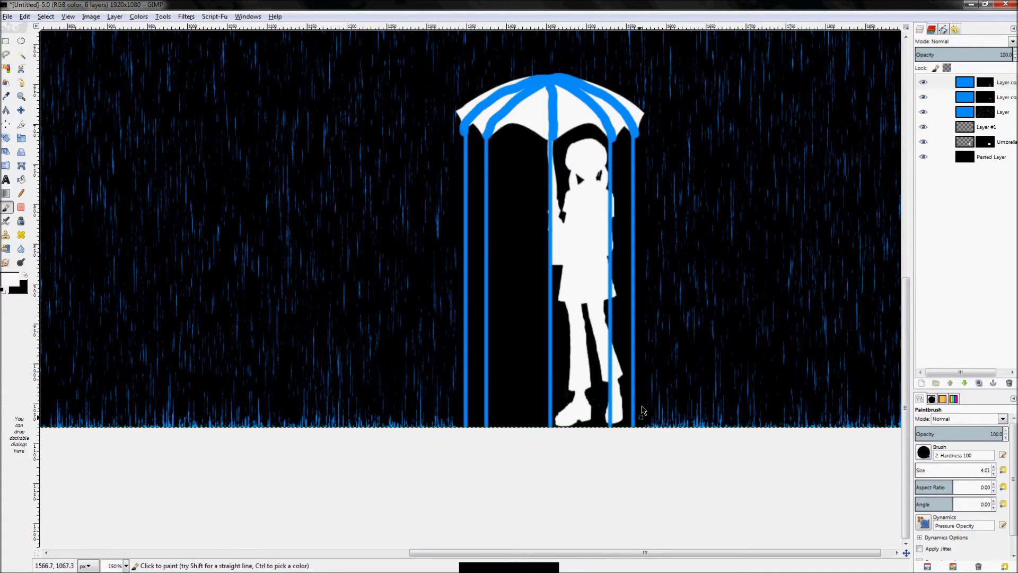
Duplicate the topmost blue layer holding the vertical lines and replace the copy's mask with a black (full transparency) one.
scroll(638, 195, "down", 2)
scroll(638, 195, "up", 5)
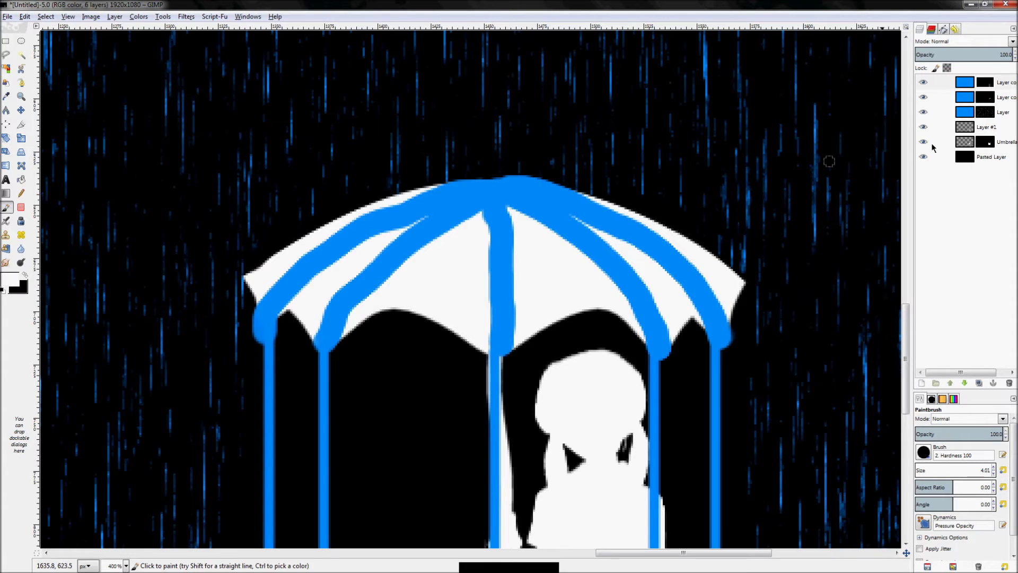
right_click(938, 82)
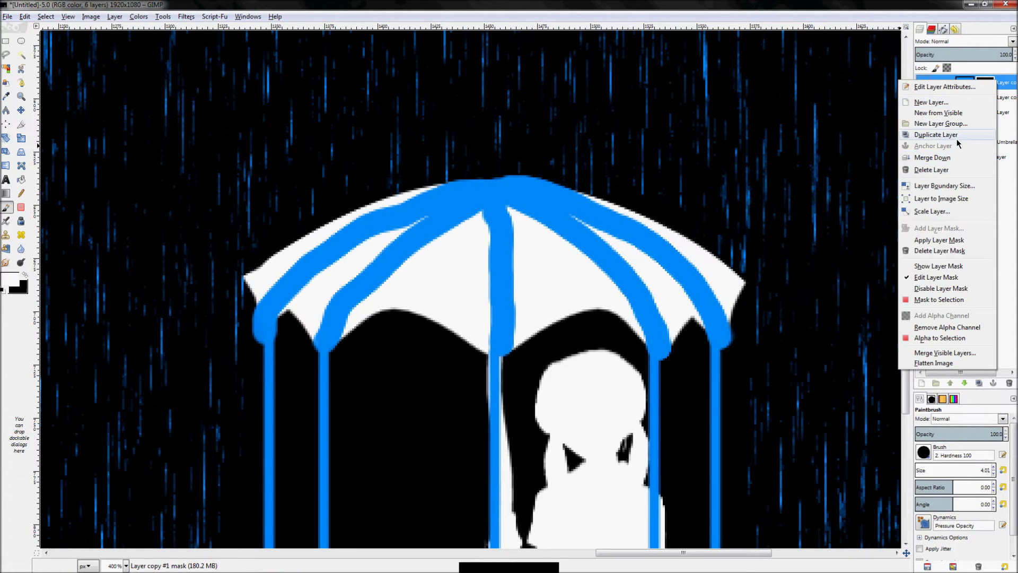
left_click(958, 141)
right_click(990, 87)
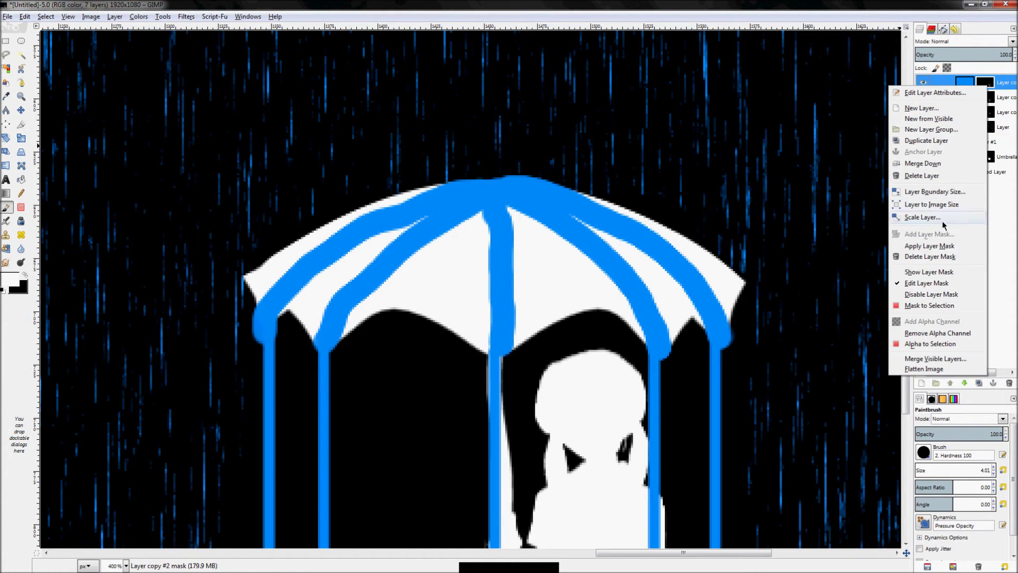
left_click(930, 256)
right_click(984, 80)
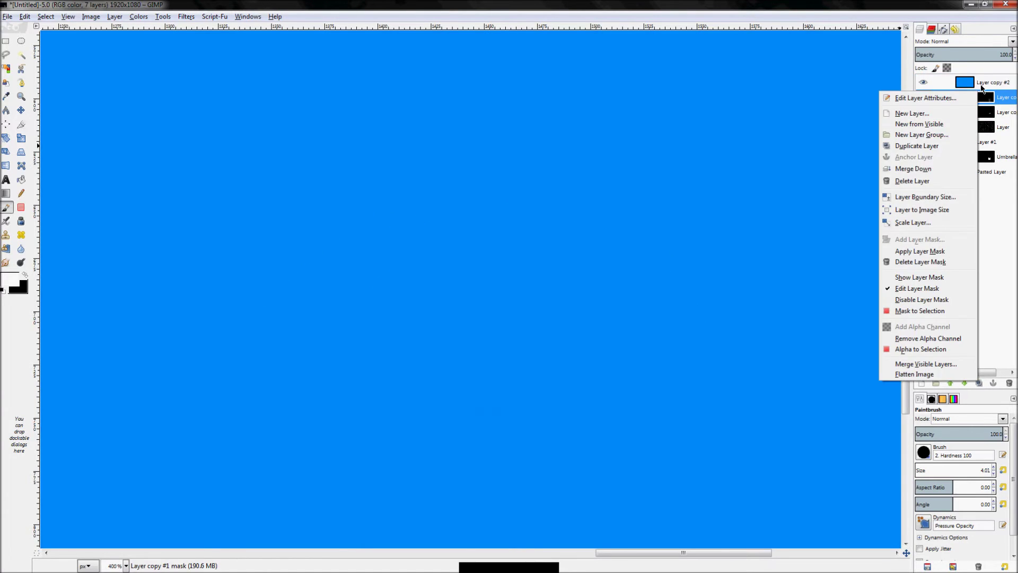
left_click(964, 227)
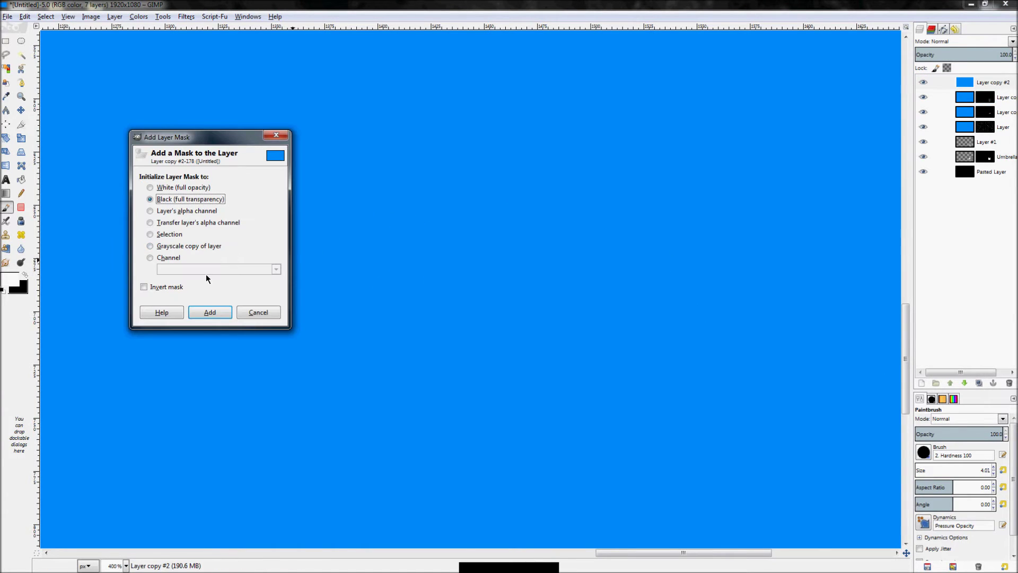
left_click(209, 313)
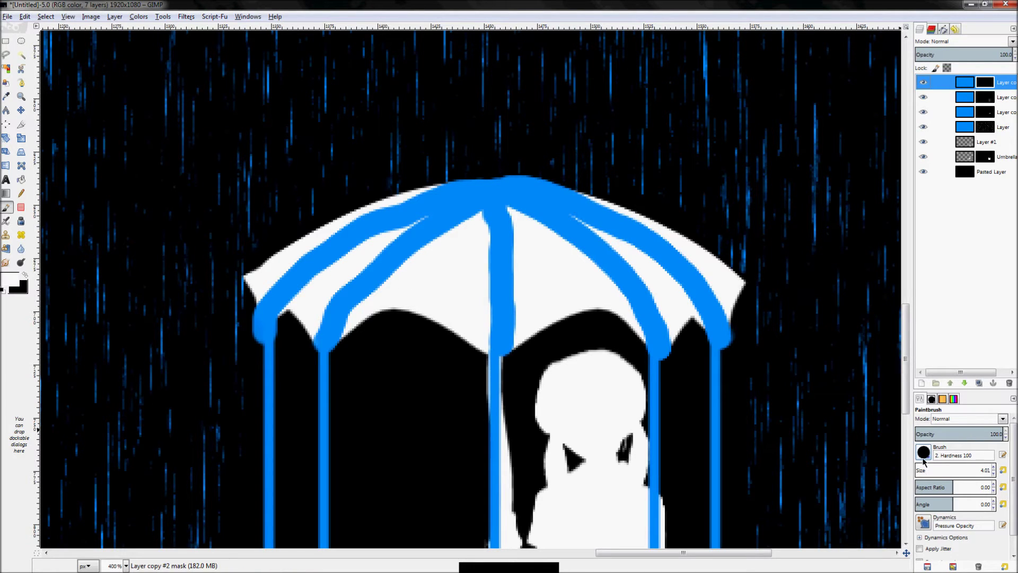
Set up the Paintbrush with the Grass brush at size 78.54.
key("z")
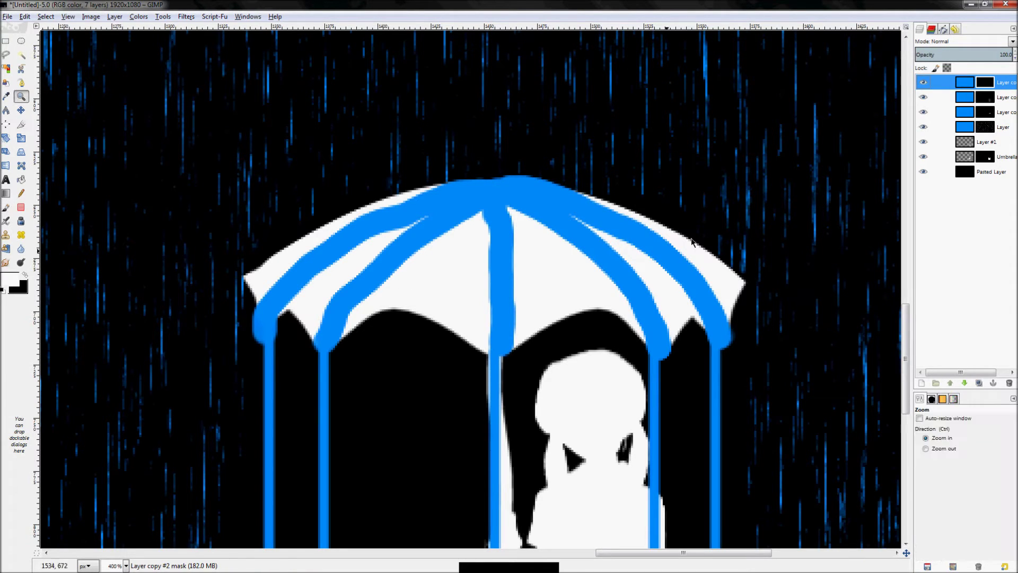
left_click(932, 399)
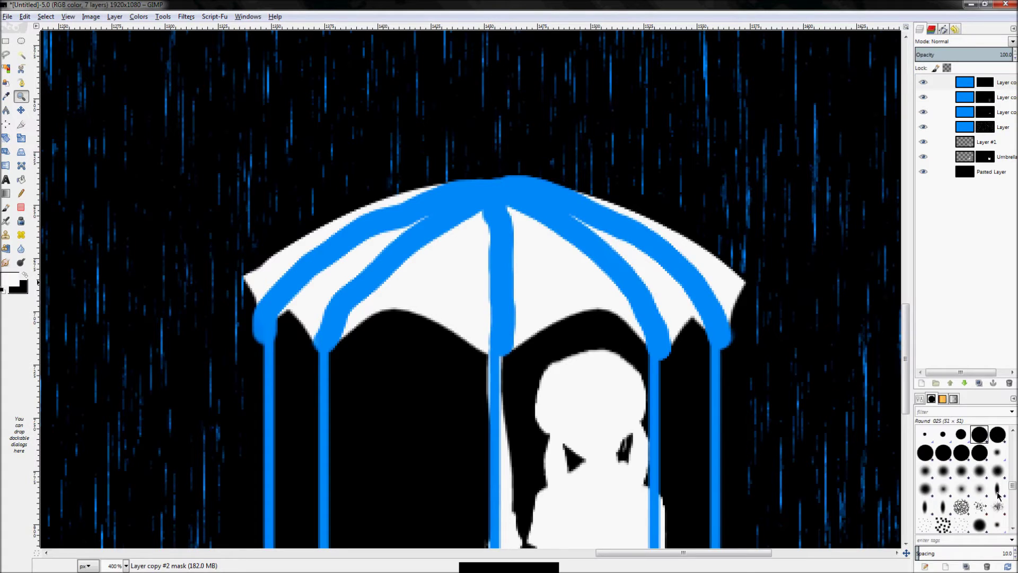
left_click_drag(1013, 487, 1013, 512)
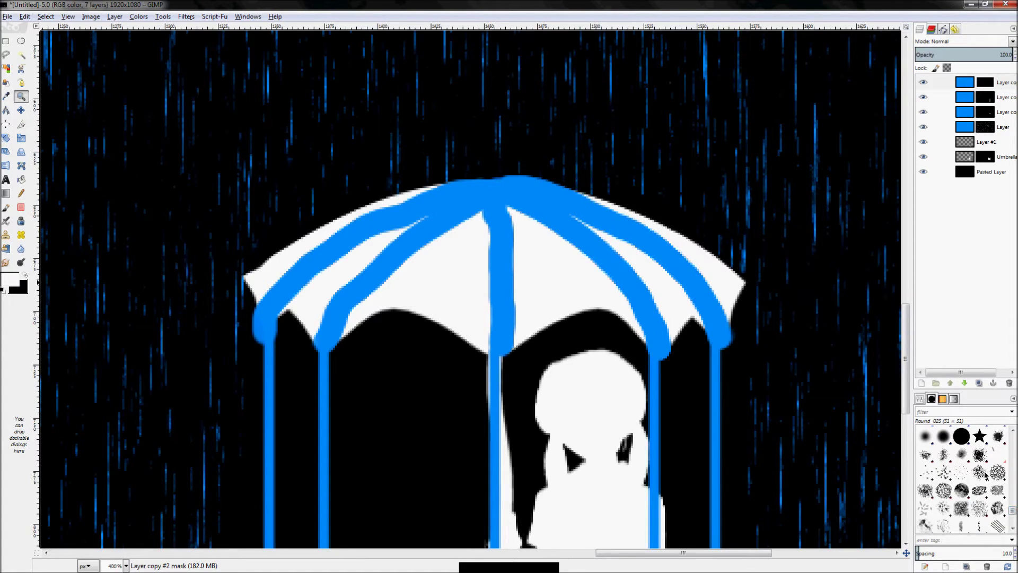
left_click(987, 511)
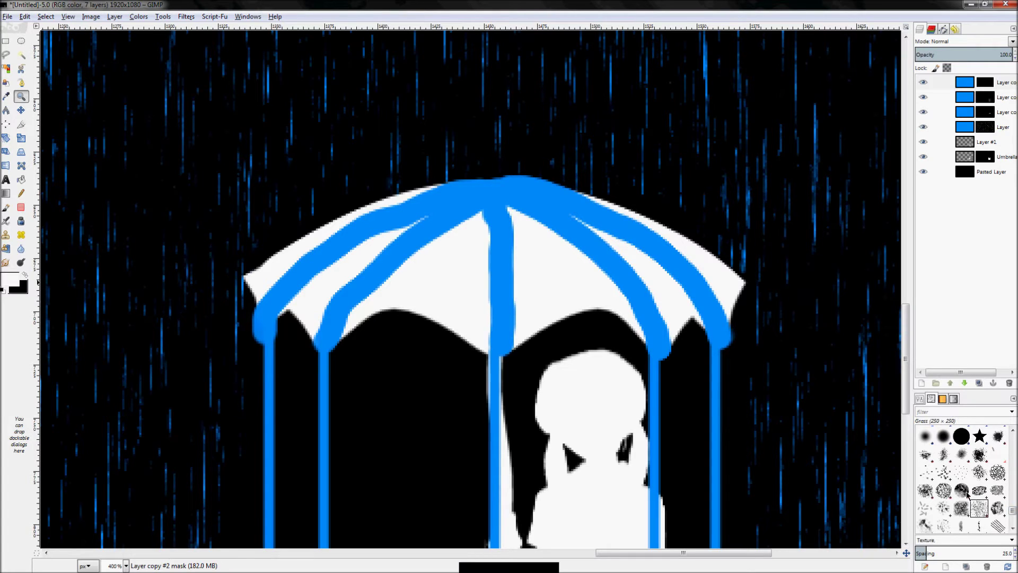
key("p")
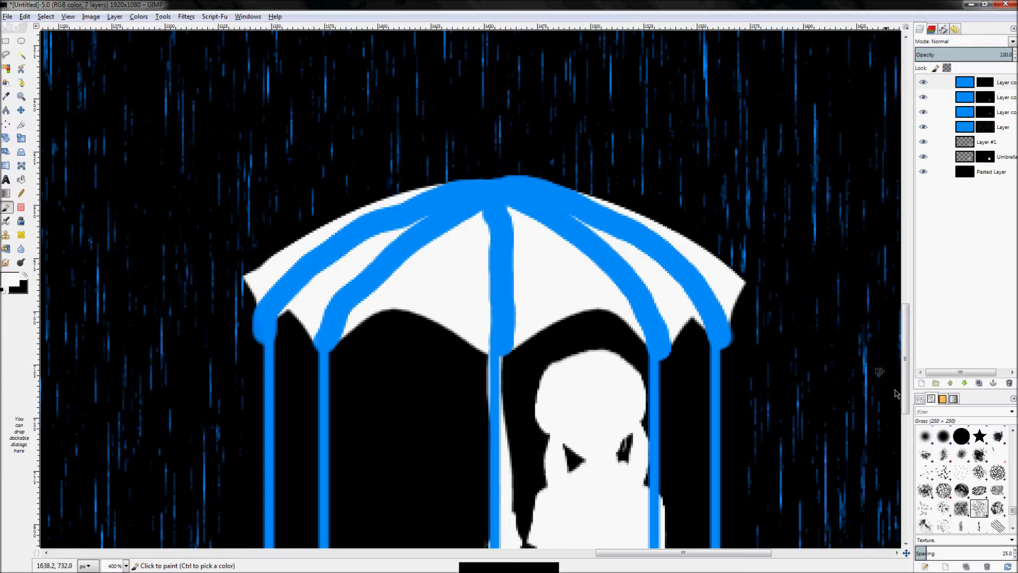
left_click(916, 400)
mouse_move(938, 478)
left_mouse_down()
mouse_move(966, 473)
mouse_move(925, 469)
mouse_move(939, 469)
left_mouse_up()
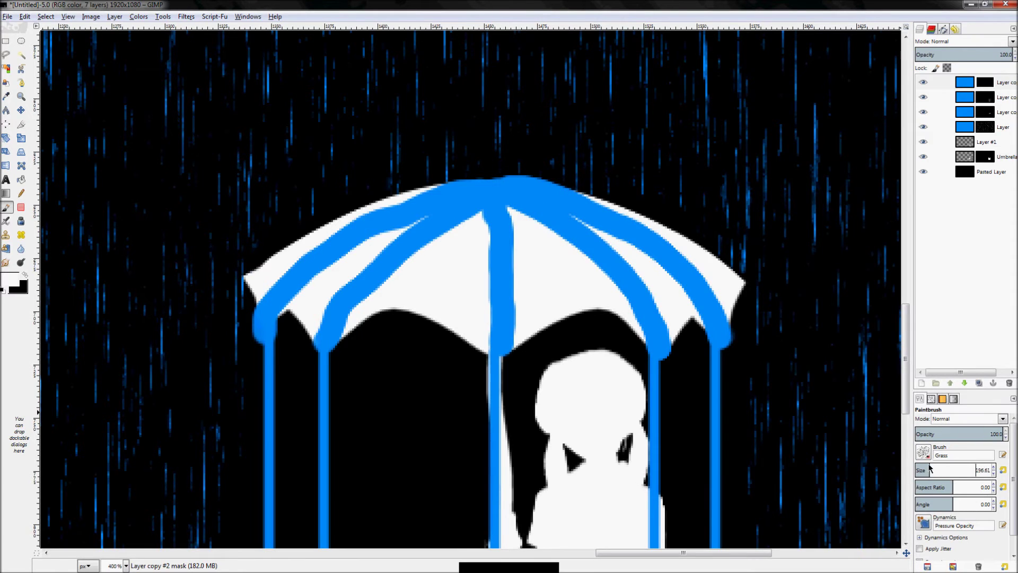
left_click_drag(930, 467, 891, 472)
Paint a white Grass-brush spray along the umbrella's upper edge on the mask, and trim it back with black.
mouse_move(657, 219)
left_mouse_down()
mouse_move(626, 184)
mouse_move(551, 181)
mouse_move(318, 248)
mouse_move(330, 198)
mouse_move(373, 184)
mouse_move(579, 172)
mouse_move(688, 210)
mouse_move(425, 166)
left_mouse_up()
key("x")
mouse_move(358, 193)
left_mouse_down()
mouse_move(255, 159)
mouse_move(398, 79)
mouse_move(662, 122)
mouse_move(403, 297)
mouse_move(421, 291)
mouse_move(339, 297)
mouse_move(562, 260)
mouse_move(551, 286)
mouse_move(626, 297)
mouse_move(467, 318)
mouse_move(412, 293)
left_mouse_up()
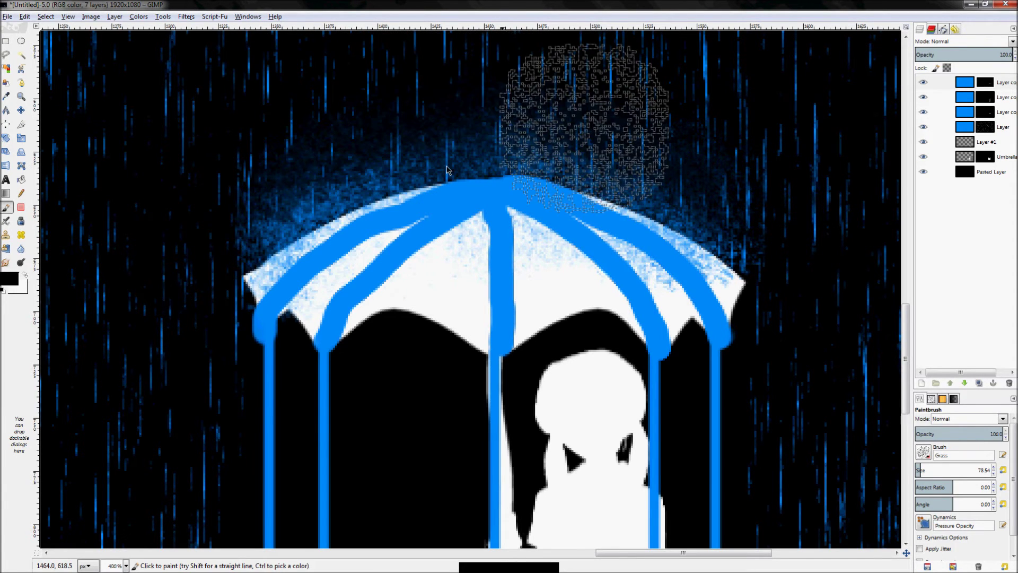
Try spraying white over the umbrella's lower left part on the mask, and undo it.
key("x")
left_click_drag(344, 310, 323, 326)
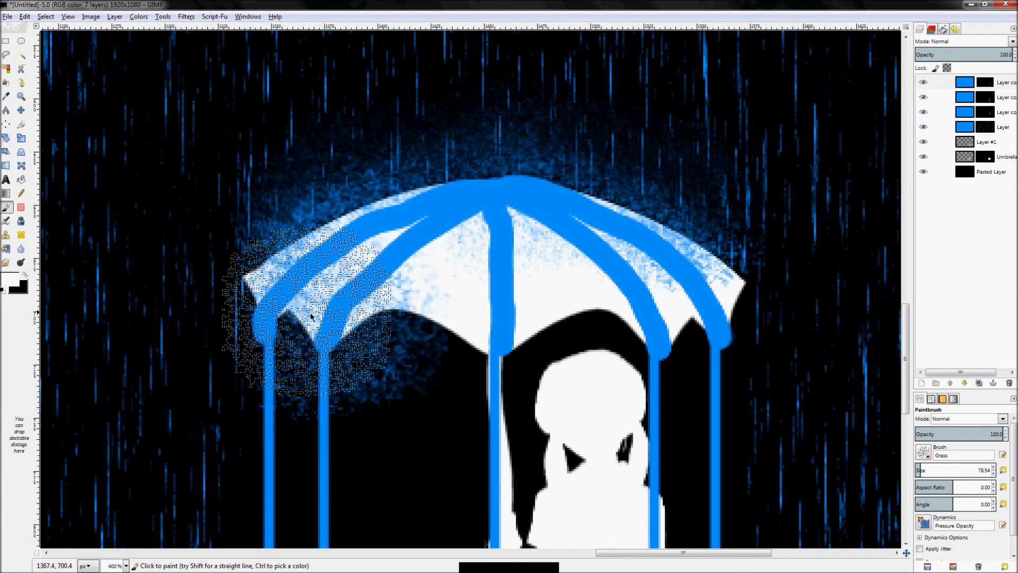
key("x")
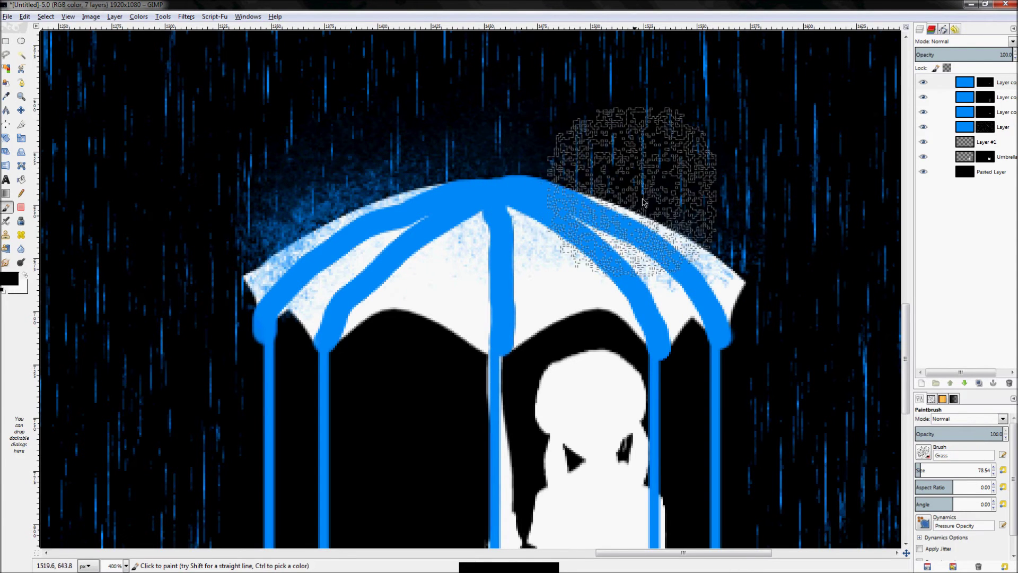
key("x")
key("ctrl+z")
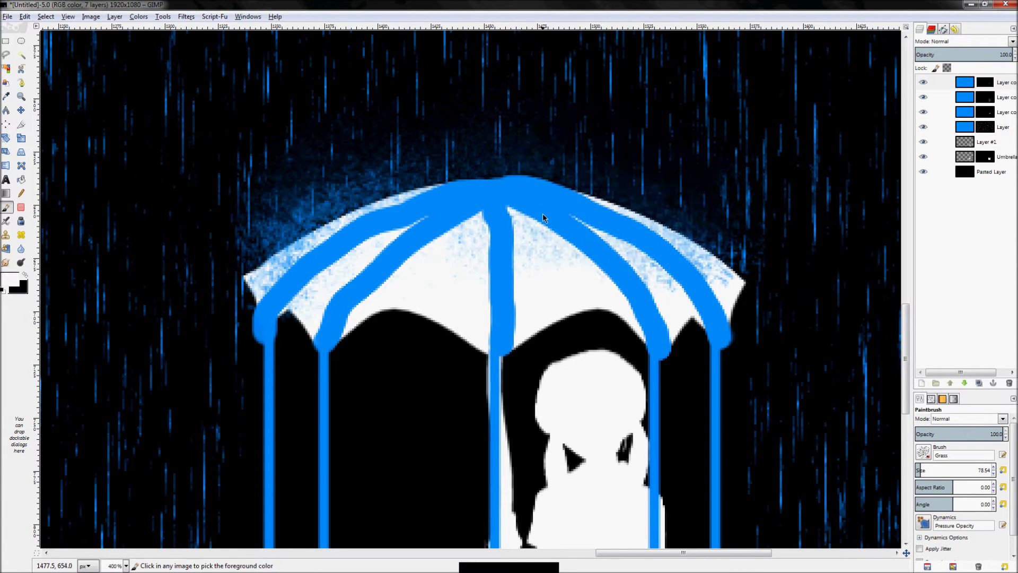
Build up the blue spray over the umbrella's crown with white, and thin its outer edge with black on the mask.
key("x")
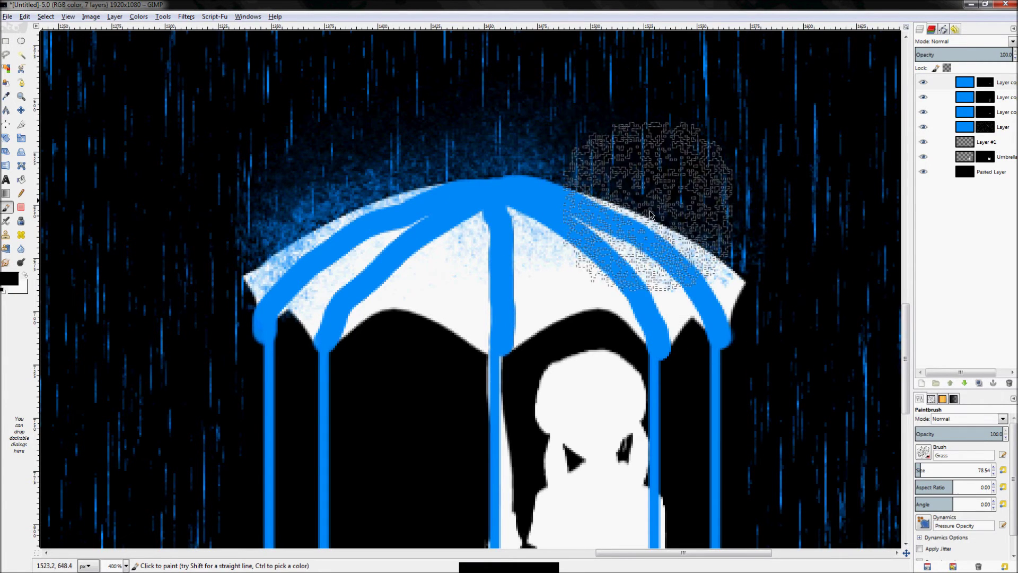
key("x")
mouse_move(547, 186)
left_mouse_down()
mouse_move(562, 167)
mouse_move(699, 226)
mouse_move(658, 201)
mouse_move(472, 171)
left_mouse_up()
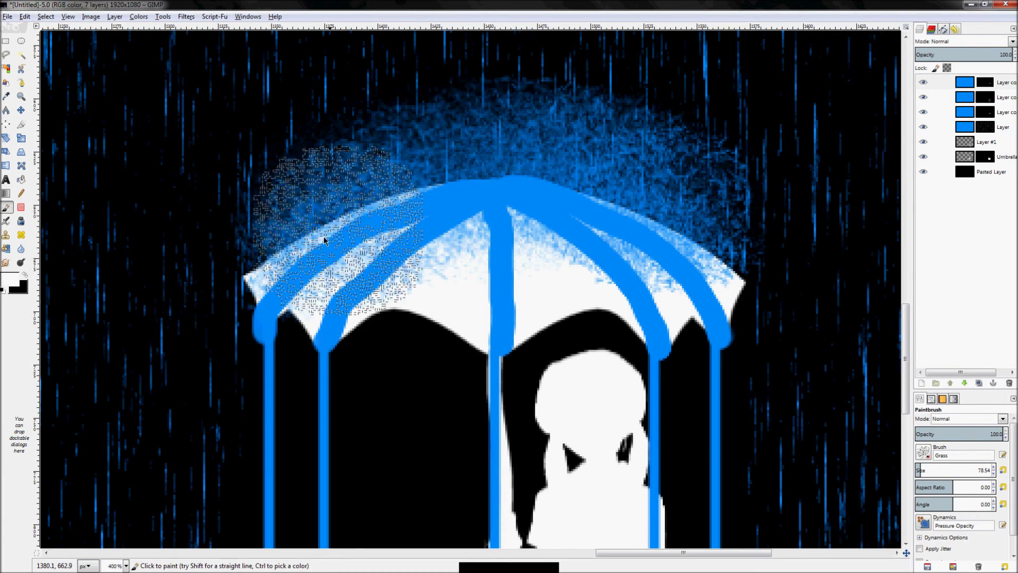
key("x")
mouse_move(469, 101)
left_mouse_down()
mouse_move(530, 85)
mouse_move(732, 127)
mouse_move(530, 64)
mouse_move(669, 109)
left_mouse_up()
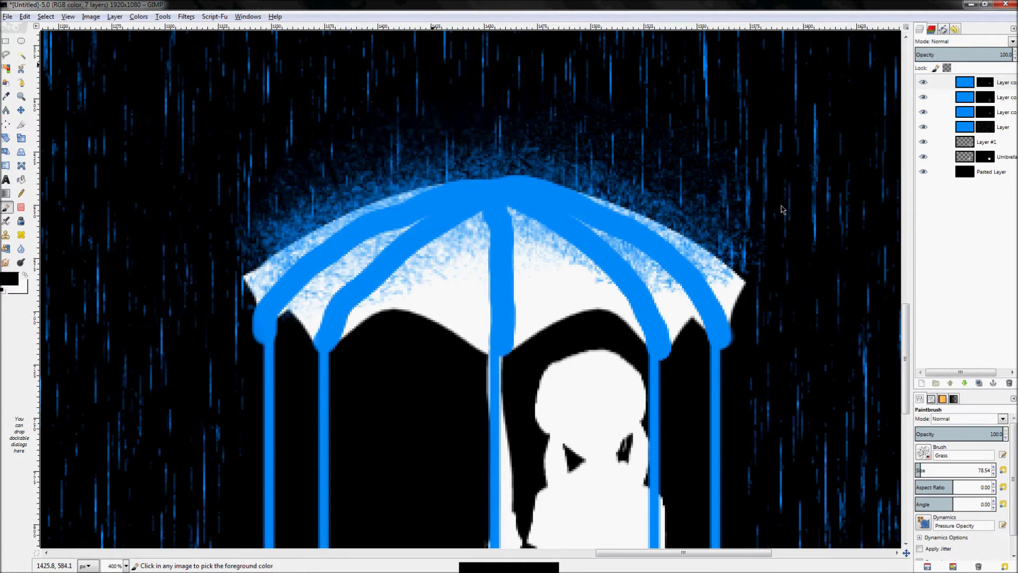
Spray white with the Grass brush around the umbrella's right and left tips on the mask.
key("z")
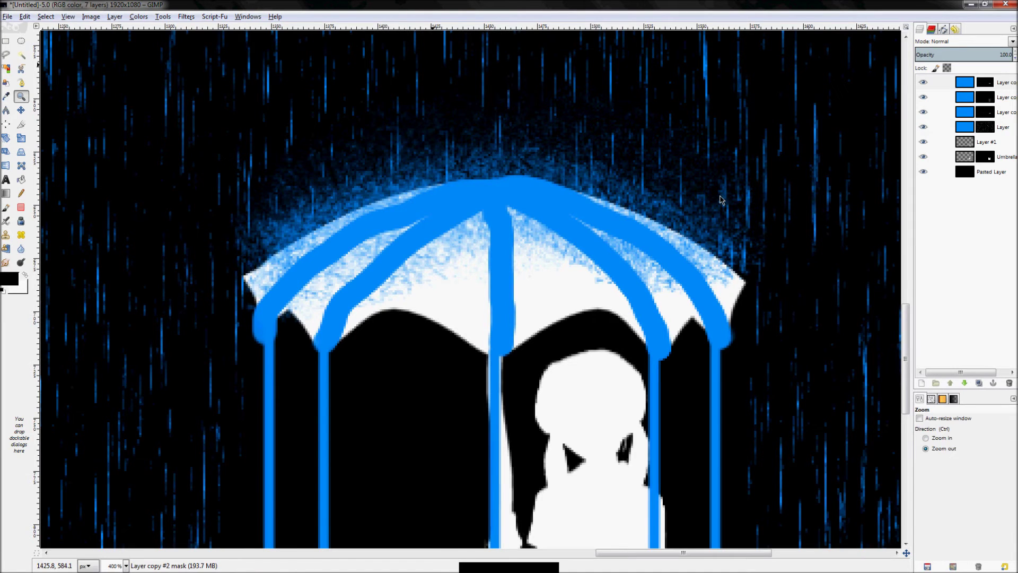
key("ctrl+shift+j")
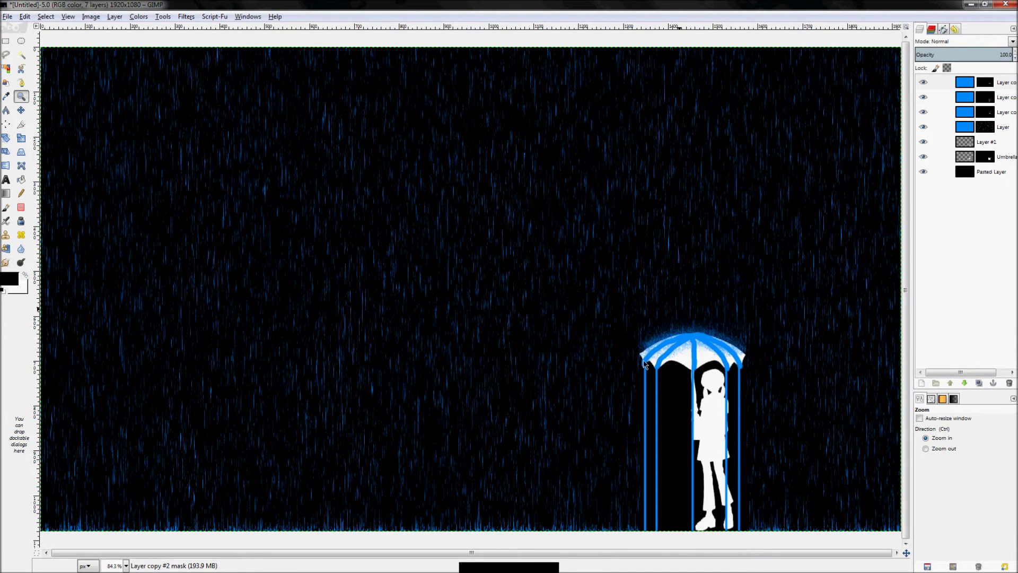
left_click_drag(598, 318, 788, 395)
key("p")
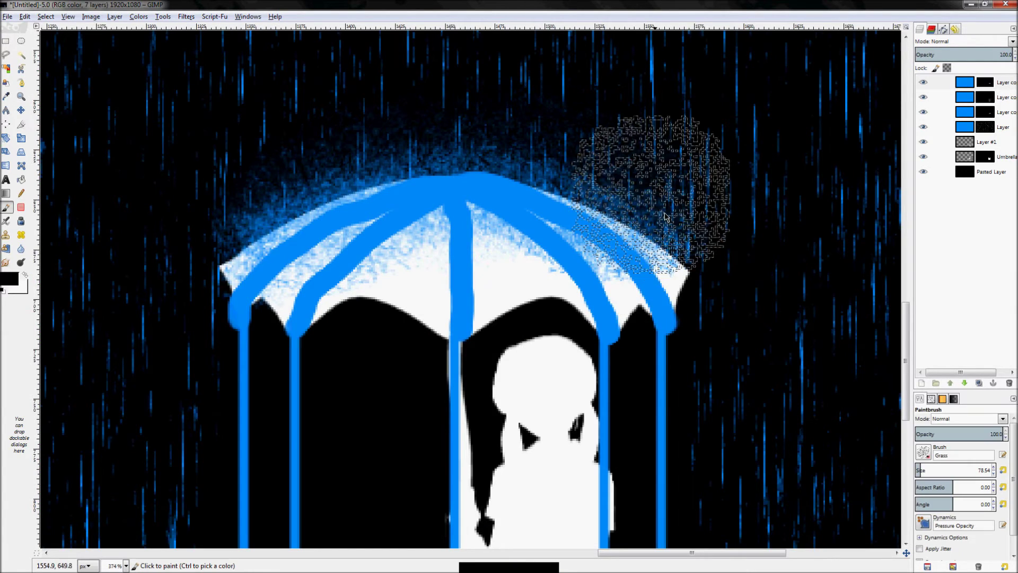
key("x")
left_click_drag(663, 238, 689, 249)
left_click_drag(198, 257, 159, 249)
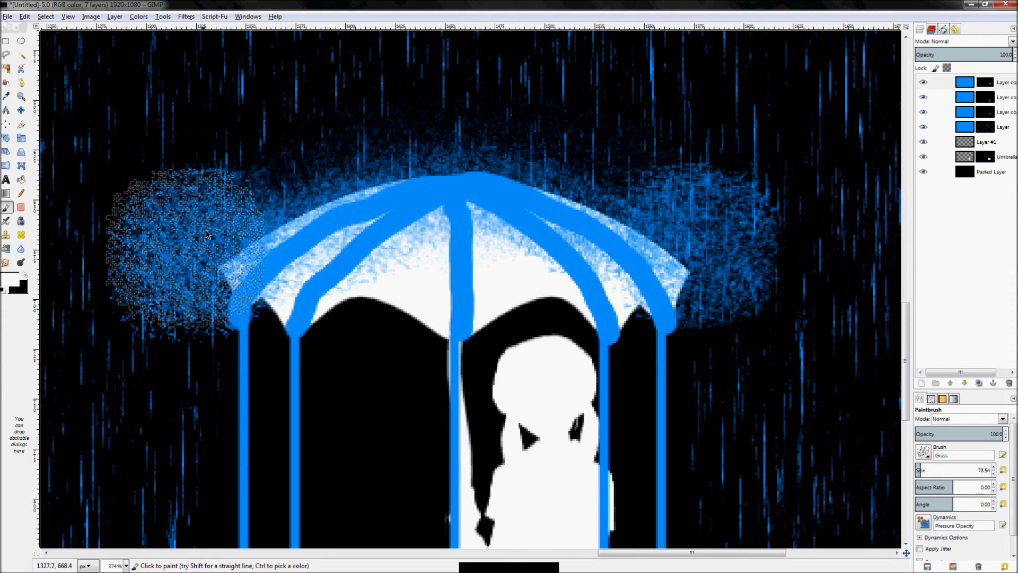
Shape the spray at the umbrella's left tip with white and black, and trim the excess around the right tip with black.
key("x")
mouse_move(177, 215)
left_mouse_down()
mouse_move(228, 236)
mouse_move(234, 249)
mouse_move(133, 212)
mouse_move(118, 250)
mouse_move(108, 231)
mouse_move(114, 297)
mouse_move(176, 348)
mouse_move(225, 343)
left_mouse_up()
key("x")
mouse_move(171, 225)
left_mouse_down()
mouse_move(199, 217)
mouse_move(189, 195)
mouse_move(209, 134)
mouse_move(169, 175)
mouse_move(198, 149)
mouse_move(204, 119)
mouse_move(213, 122)
mouse_move(131, 165)
mouse_move(159, 140)
mouse_move(113, 199)
mouse_move(262, 80)
mouse_move(145, 197)
mouse_move(239, 141)
mouse_move(191, 170)
mouse_move(119, 261)
left_mouse_up()
key("x")
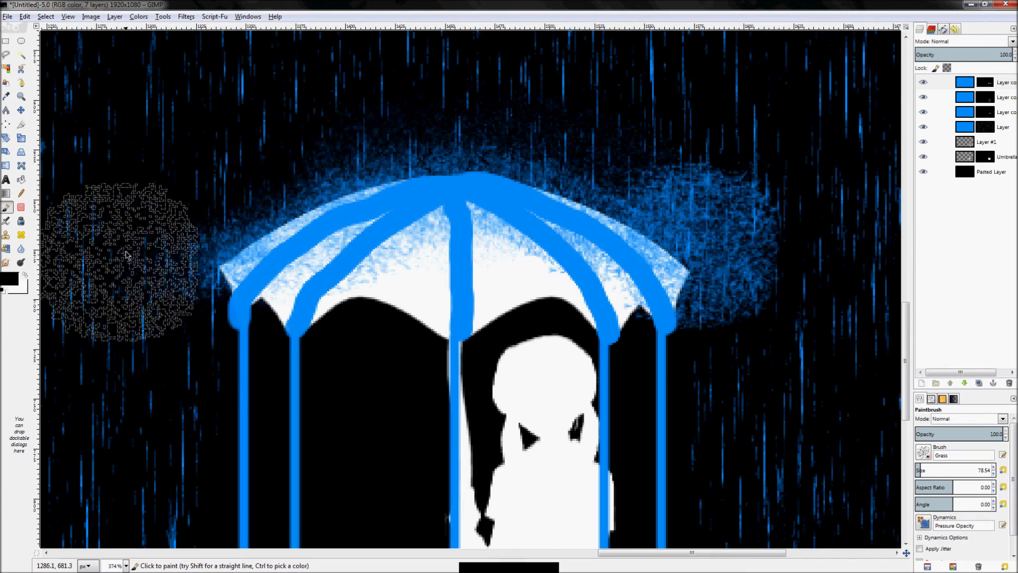
right_click(676, 139)
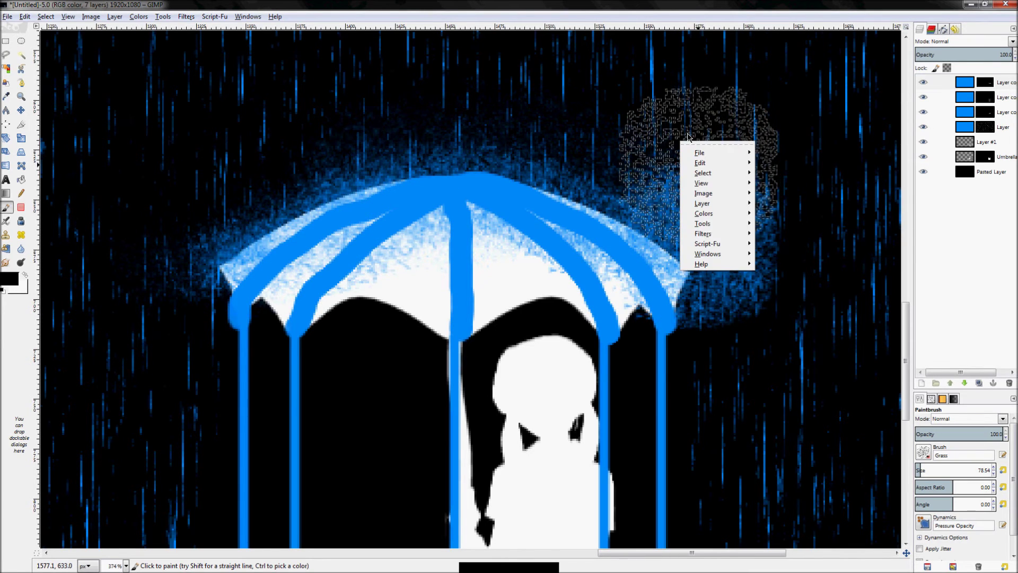
key("Escape")
mouse_move(655, 90)
left_mouse_down()
mouse_move(684, 122)
mouse_move(677, 142)
mouse_move(712, 158)
mouse_move(705, 150)
mouse_move(784, 214)
mouse_move(801, 264)
mouse_move(780, 264)
mouse_move(760, 242)
mouse_move(771, 283)
mouse_move(763, 323)
mouse_move(758, 187)
mouse_move(728, 155)
mouse_move(770, 273)
mouse_move(746, 202)
mouse_move(697, 370)
left_mouse_up()
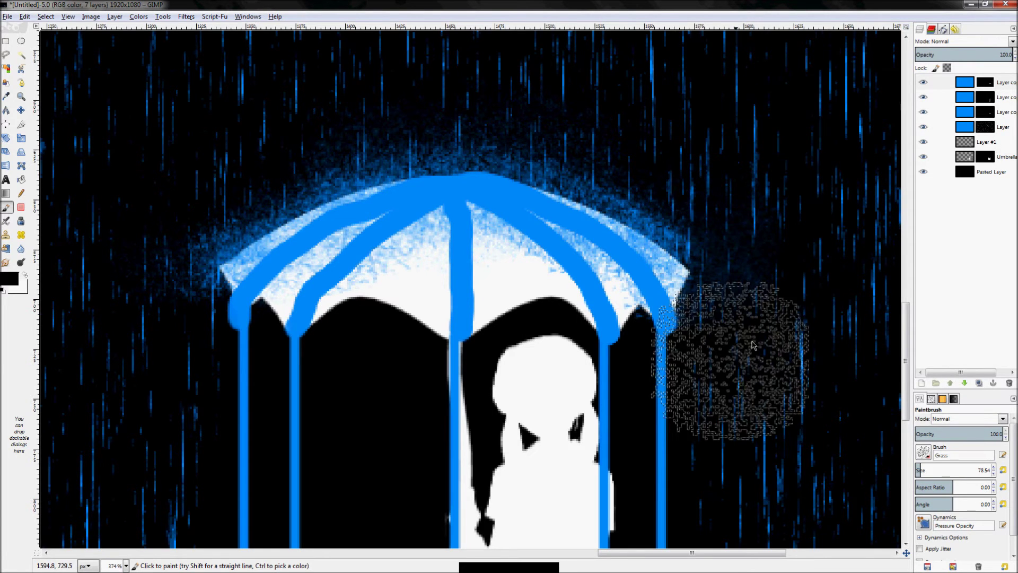
Spray a wide white haze above the umbrella on the mask with the Grass brush, and thin it with black.
key("x")
mouse_move(536, 139)
left_mouse_down()
mouse_move(662, 167)
mouse_move(536, 132)
mouse_move(428, 142)
mouse_move(340, 162)
mouse_move(253, 210)
mouse_move(402, 139)
mouse_move(517, 138)
mouse_move(252, 161)
left_mouse_up()
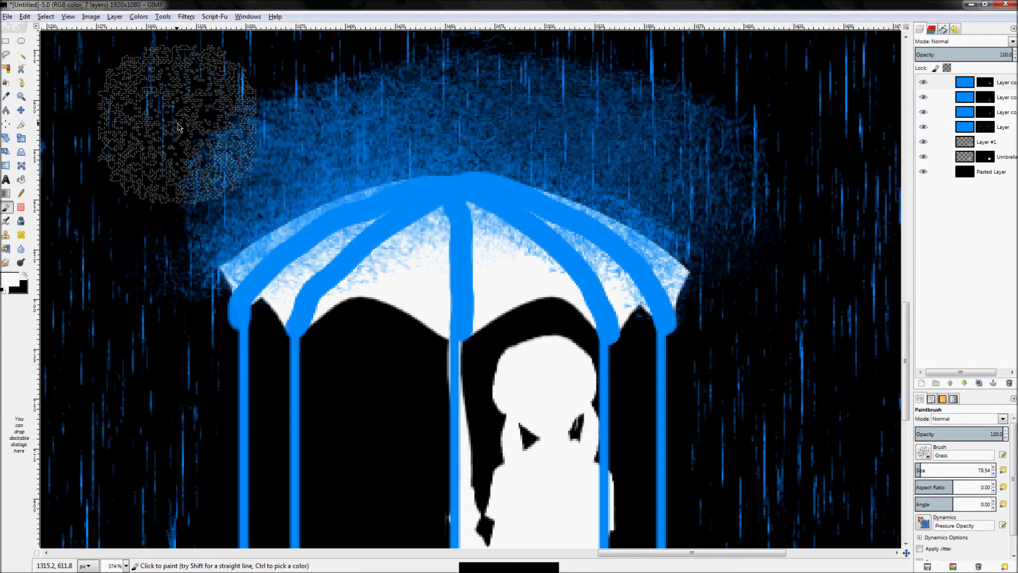
key("x")
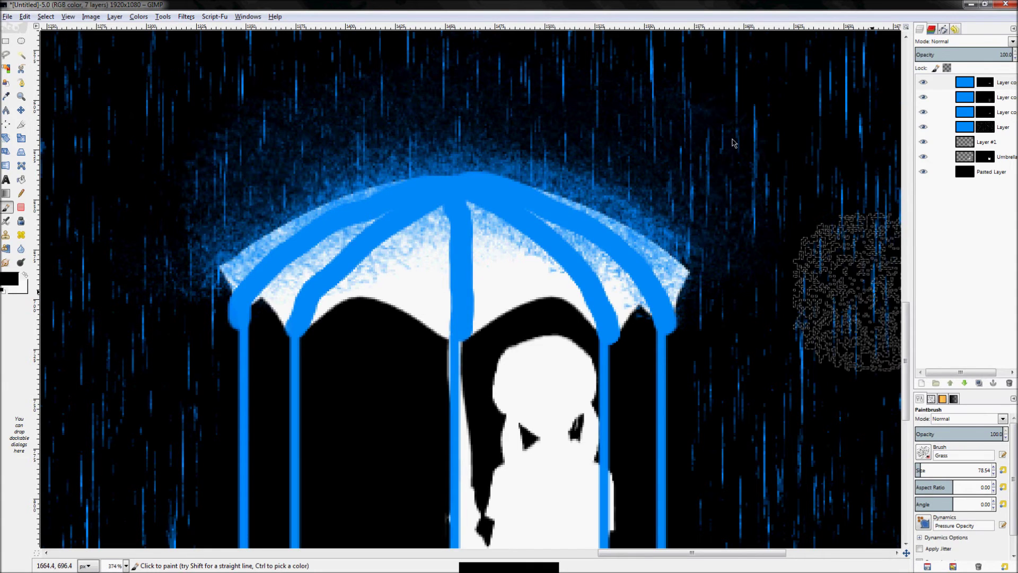
View the whole image and compare the umbrella with and without its spray by toggling the spray layer's visibility.
key("z")
key("shift+ctrl+j")
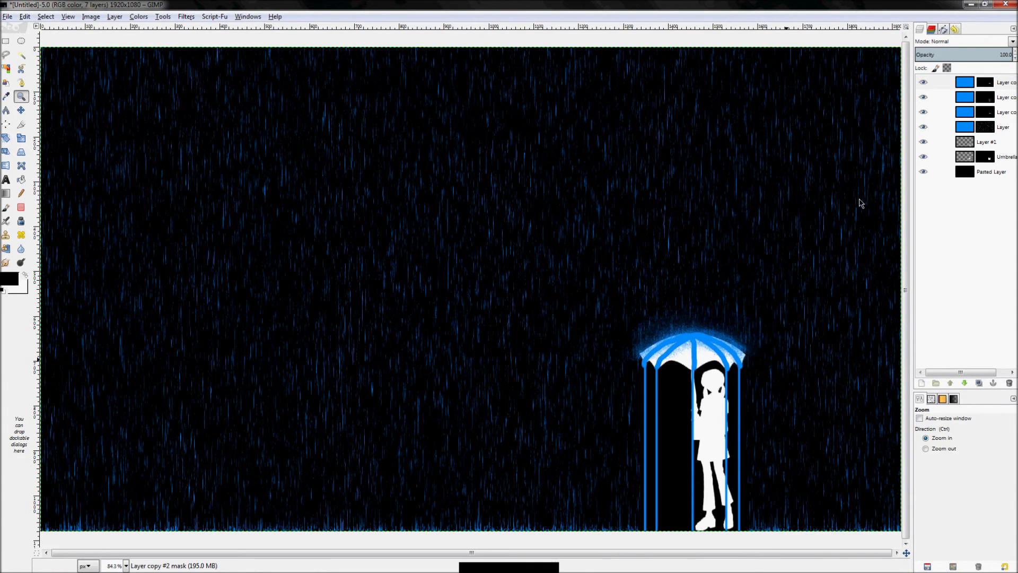
left_click(924, 84)
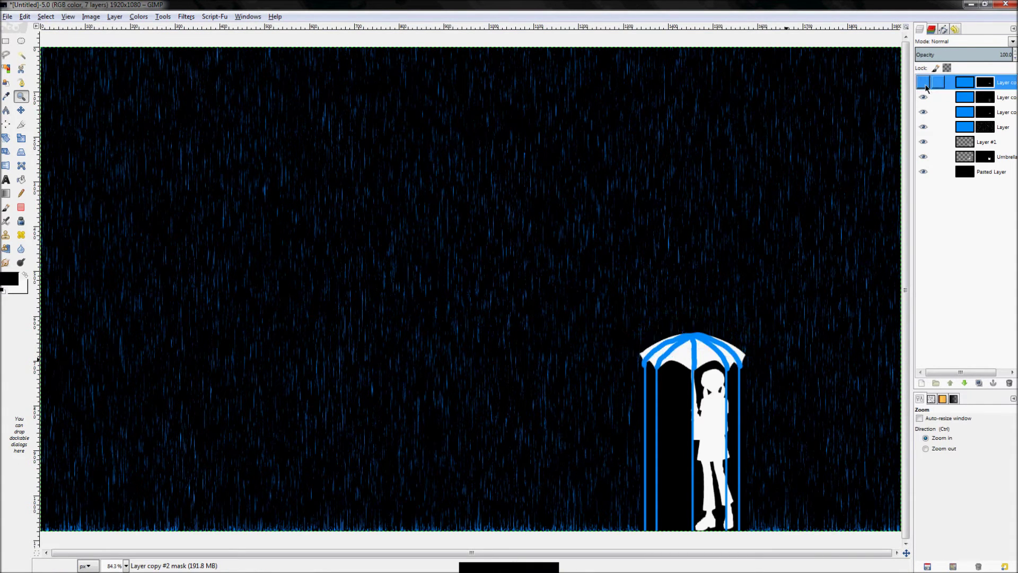
left_click(924, 83)
left_click(926, 86)
left_click(926, 86)
left_click(926, 86)
Thin the umbrella's two right ribs with black on the rib layer's mask, using the 2. Hardness 100 brush at size 5.89.
key("p")
key("x")
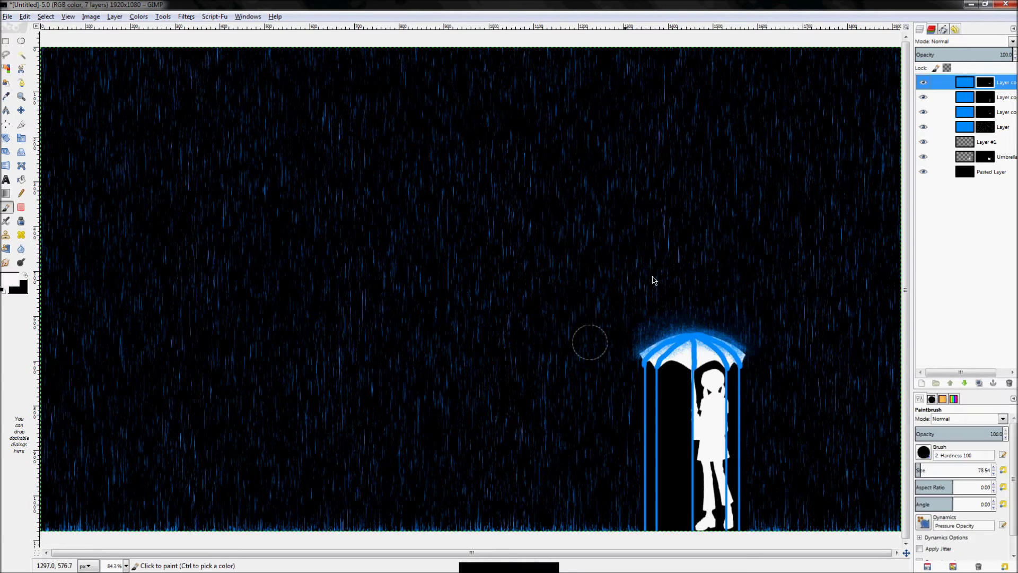
key("z")
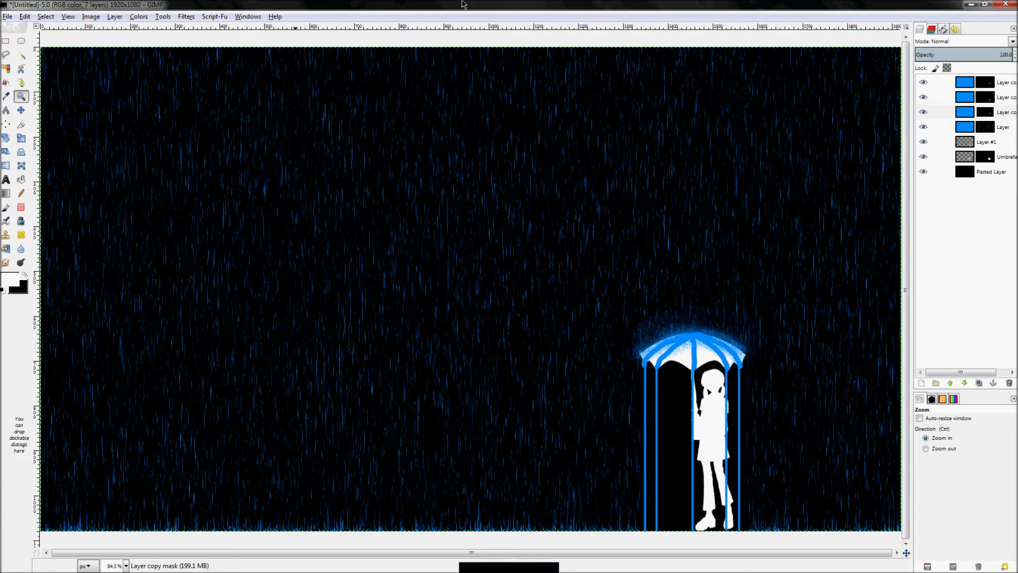
left_click_drag(610, 296, 760, 412)
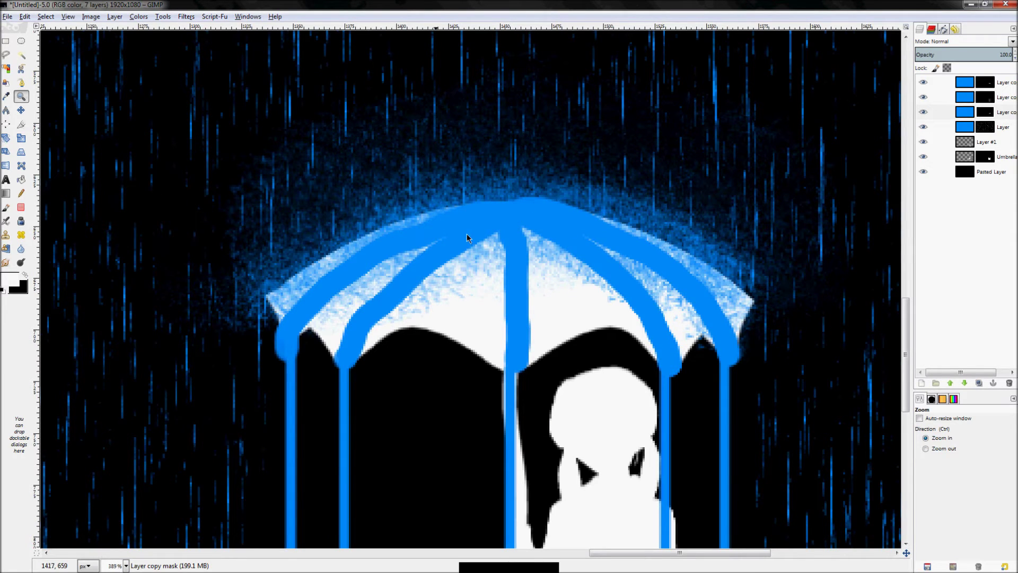
double_click(923, 113)
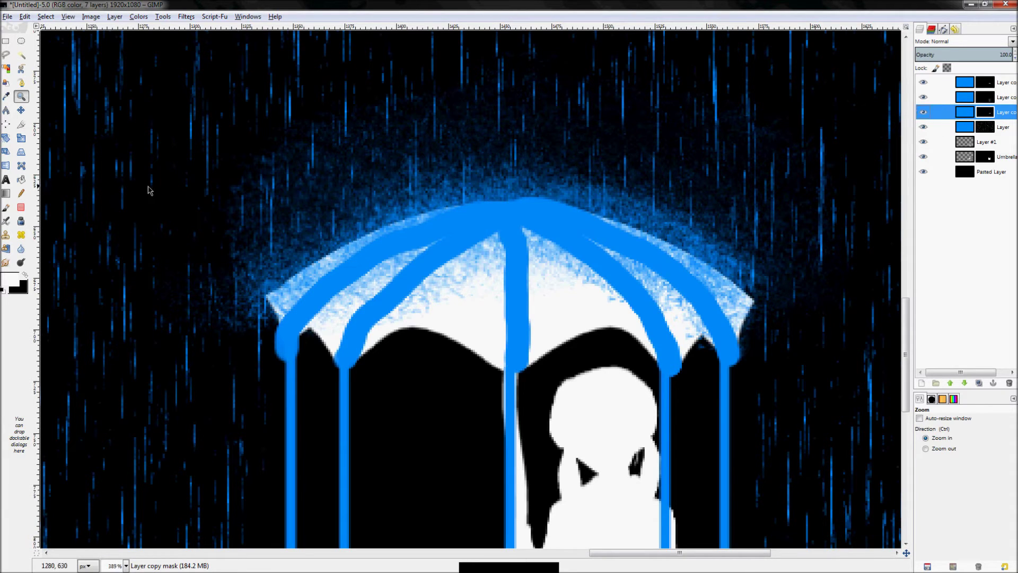
key("s")
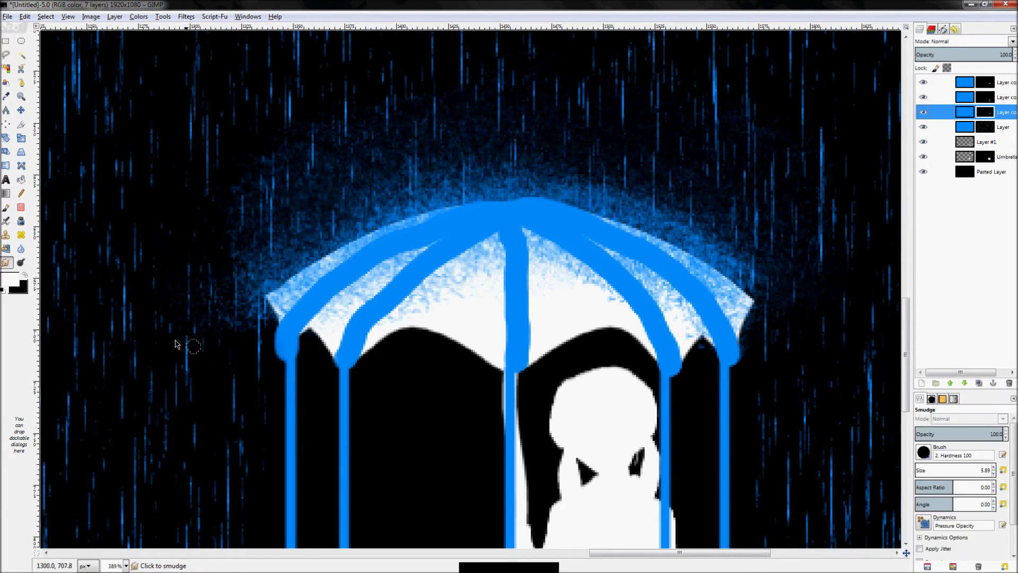
left_click(5, 207)
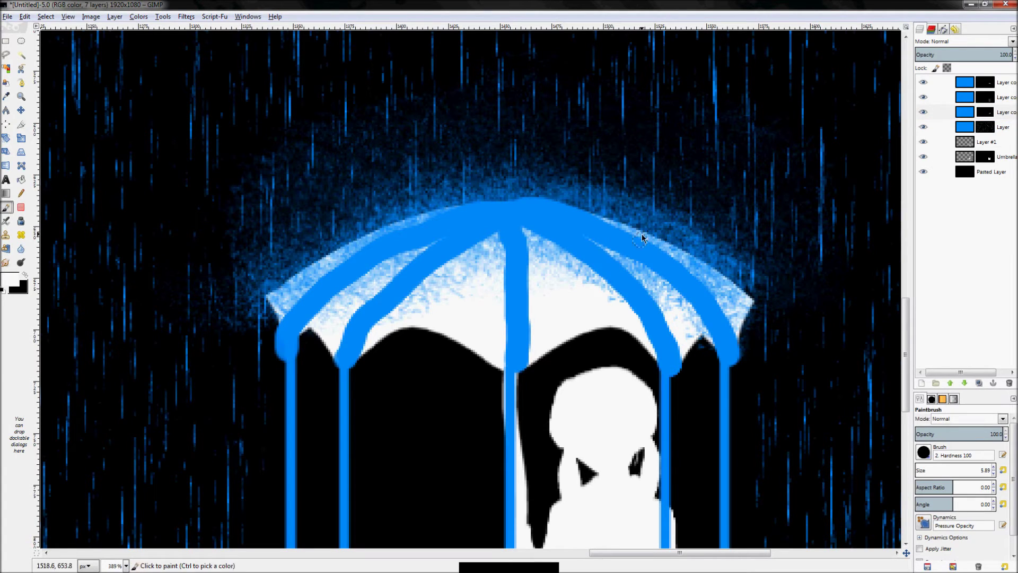
key("x")
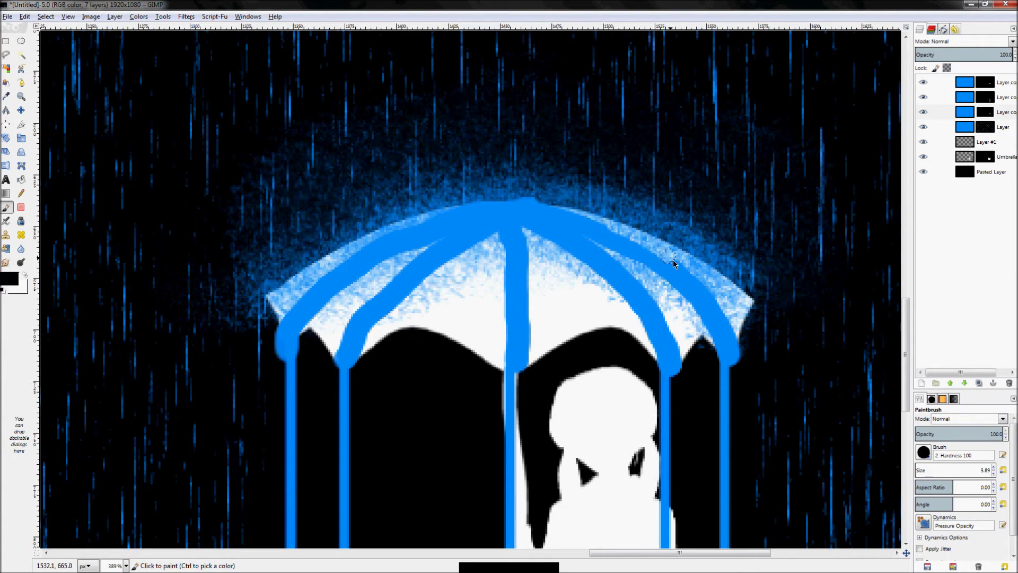
left_click_drag(727, 316, 742, 383)
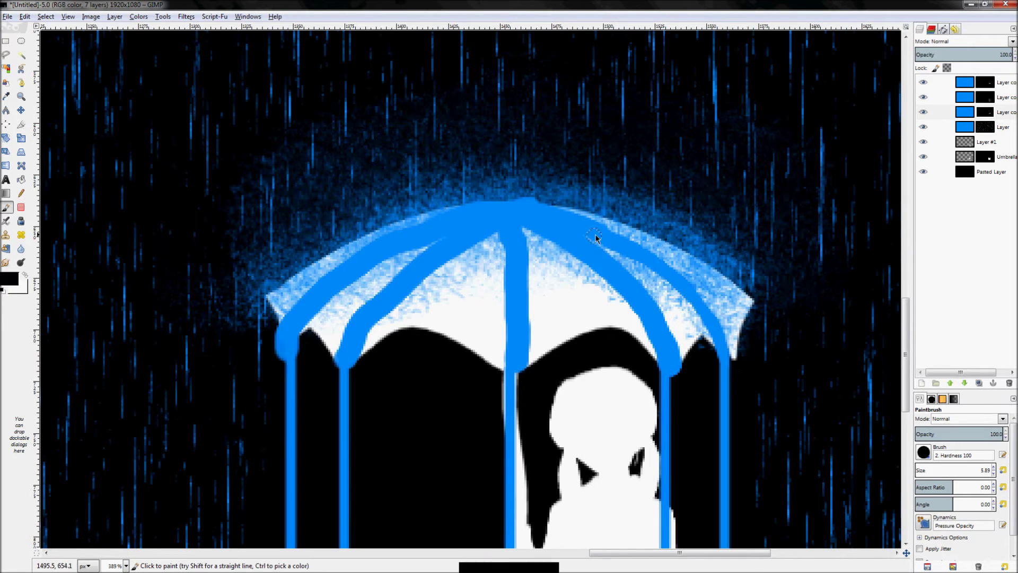
mouse_move(533, 236)
left_mouse_down()
mouse_move(607, 281)
mouse_move(639, 322)
mouse_move(656, 371)
left_mouse_up()
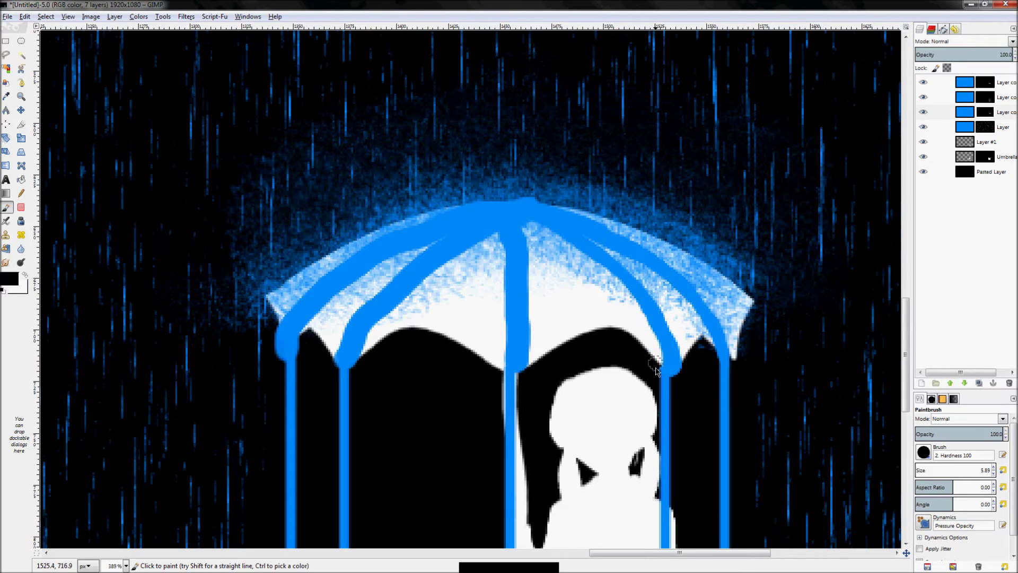
mouse_move(592, 248)
left_mouse_down()
mouse_move(658, 300)
mouse_move(678, 366)
left_mouse_up()
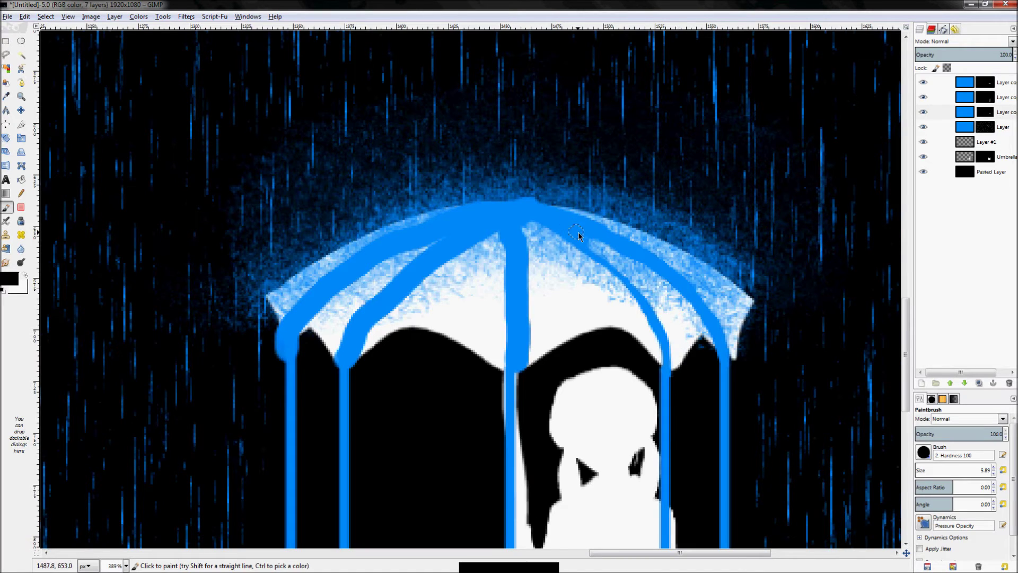
Narrow the umbrella's middle rib into an irregular stream by painting black along both its edges on the mask.
left_click_drag(520, 236, 533, 374)
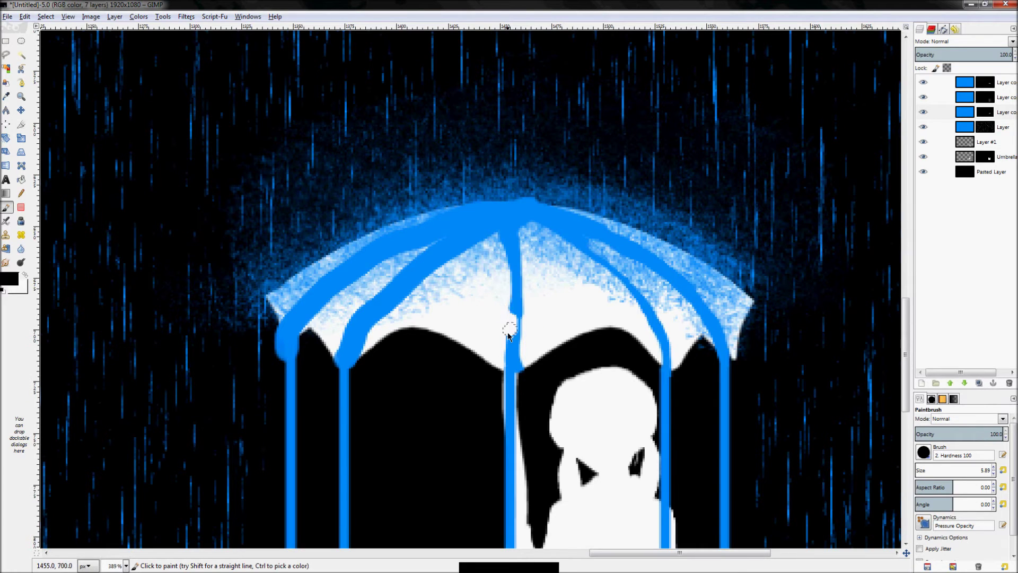
left_click_drag(510, 252, 512, 365)
left_click(518, 240, "shift")
mouse_move(525, 237)
left_mouse_down()
mouse_move(541, 317)
mouse_move(519, 379)
left_mouse_up()
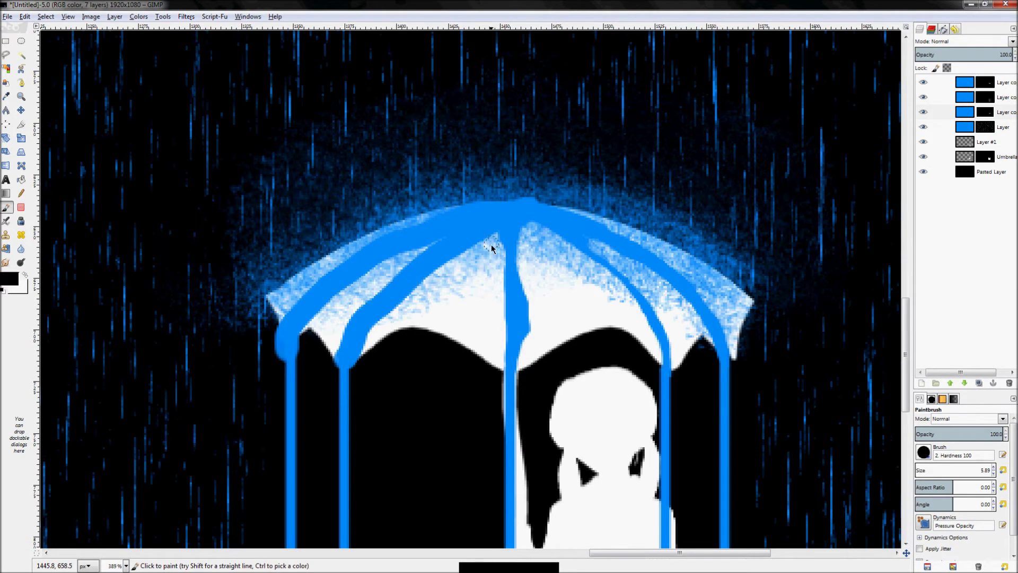
left_click_drag(499, 283, 508, 330)
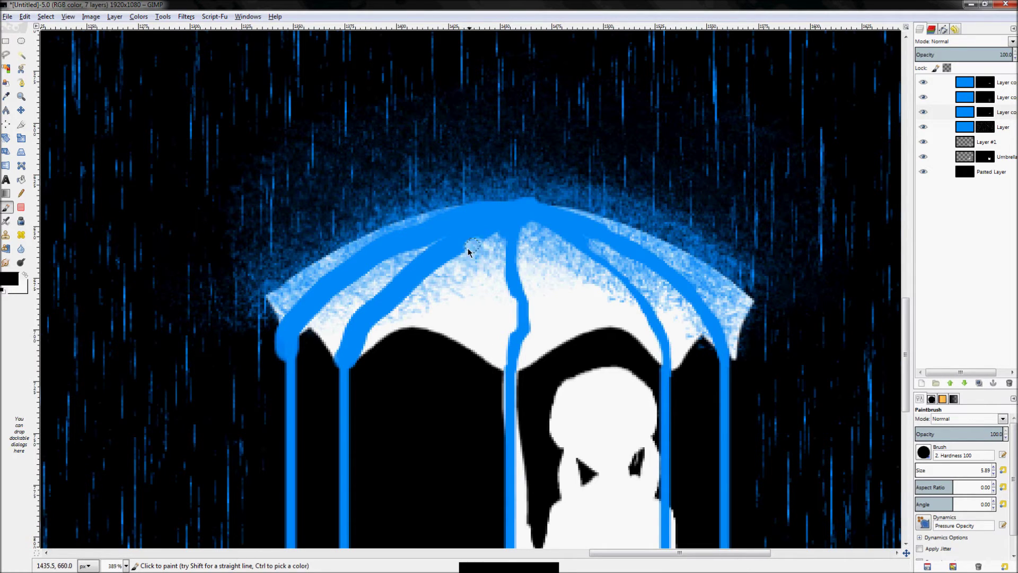
Thin the umbrella's two left ribs down to their water streams with black on the mask.
mouse_move(448, 271)
left_mouse_down()
mouse_move(387, 314)
mouse_move(351, 376)
mouse_move(357, 370)
mouse_move(321, 372)
mouse_move(323, 380)
mouse_move(358, 313)
mouse_move(438, 245)
mouse_move(362, 279)
left_mouse_up()
mouse_move(311, 342)
left_mouse_down()
mouse_move(298, 357)
mouse_move(307, 315)
mouse_move(354, 286)
mouse_move(309, 329)
left_mouse_up()
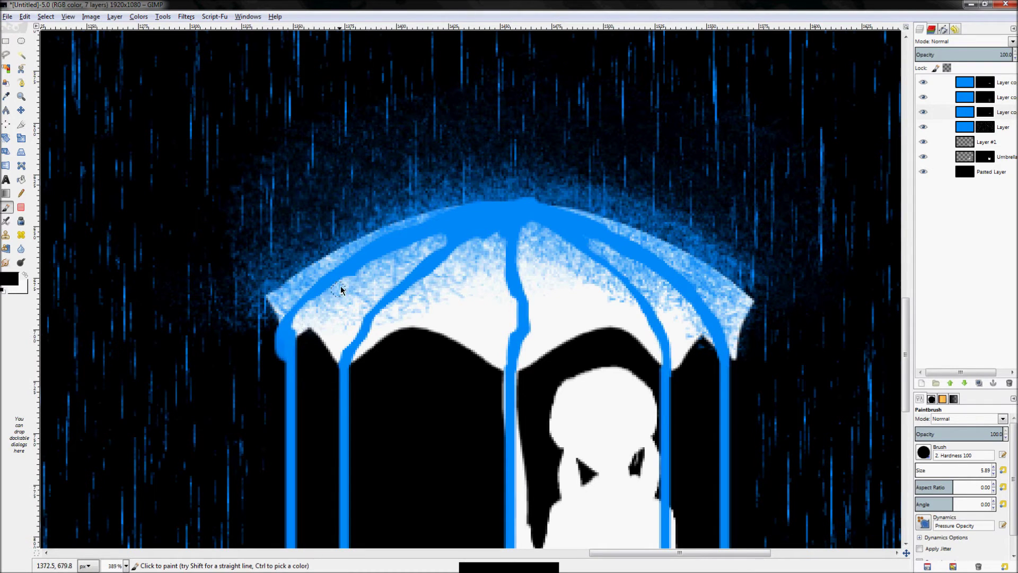
mouse_move(271, 348)
left_mouse_down()
mouse_move(285, 366)
mouse_move(281, 349)
mouse_move(294, 354)
mouse_move(272, 333)
left_mouse_up()
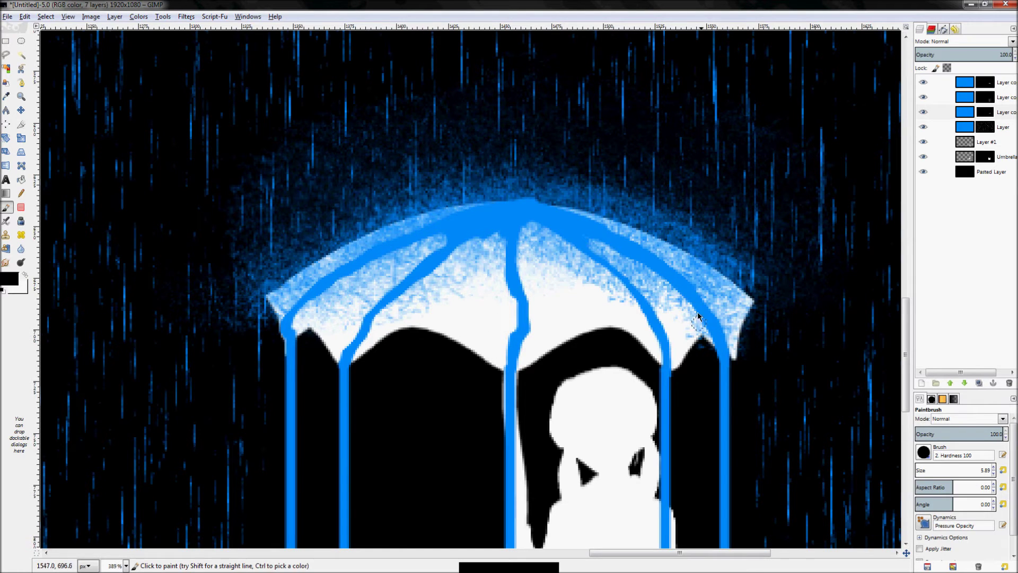
Reshape the outer right rib on the mask by alternately trimming it with black and restoring it with white.
left_click_drag(610, 250, 668, 288)
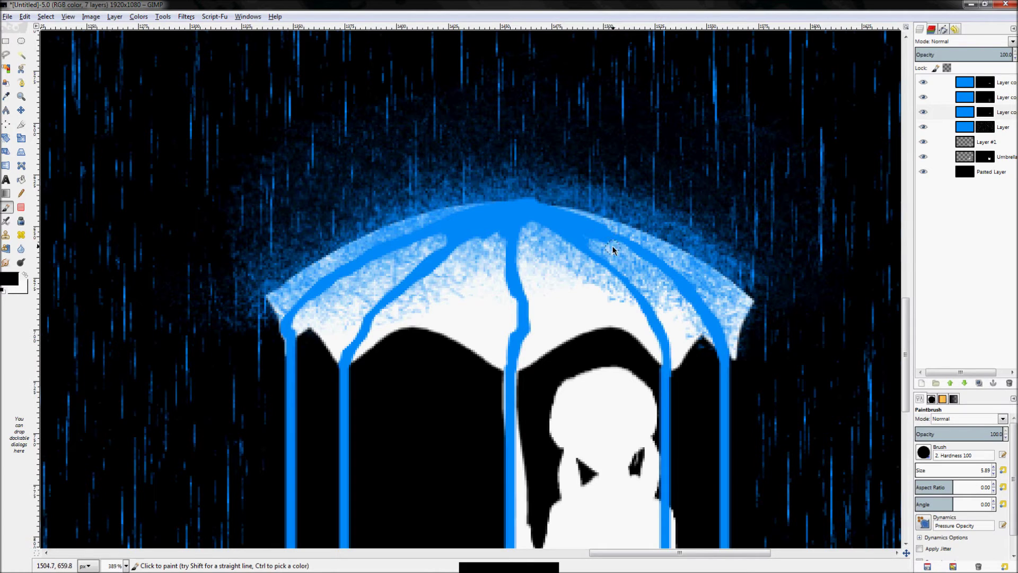
key("x")
left_click_drag(615, 237, 660, 265)
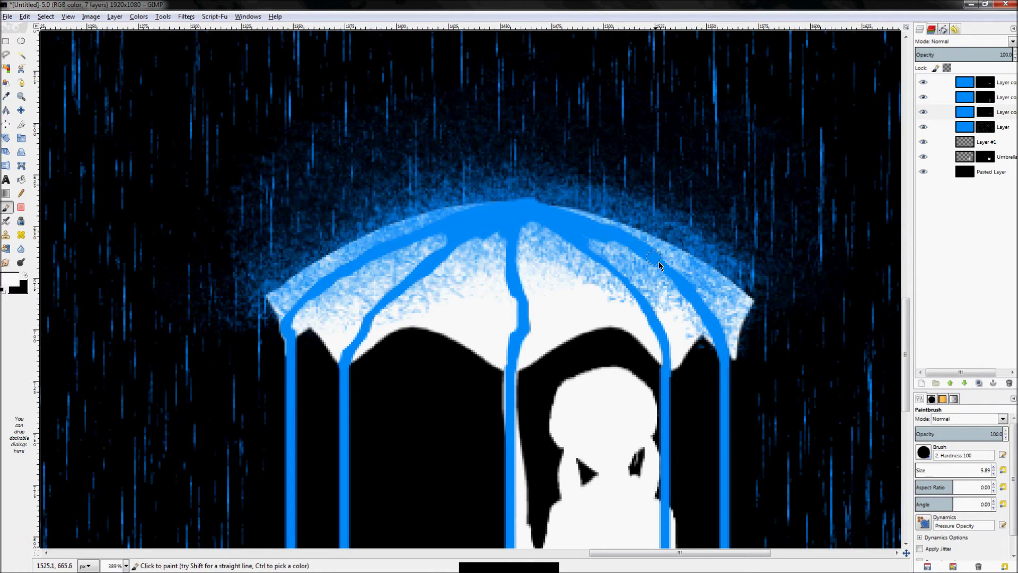
key("x")
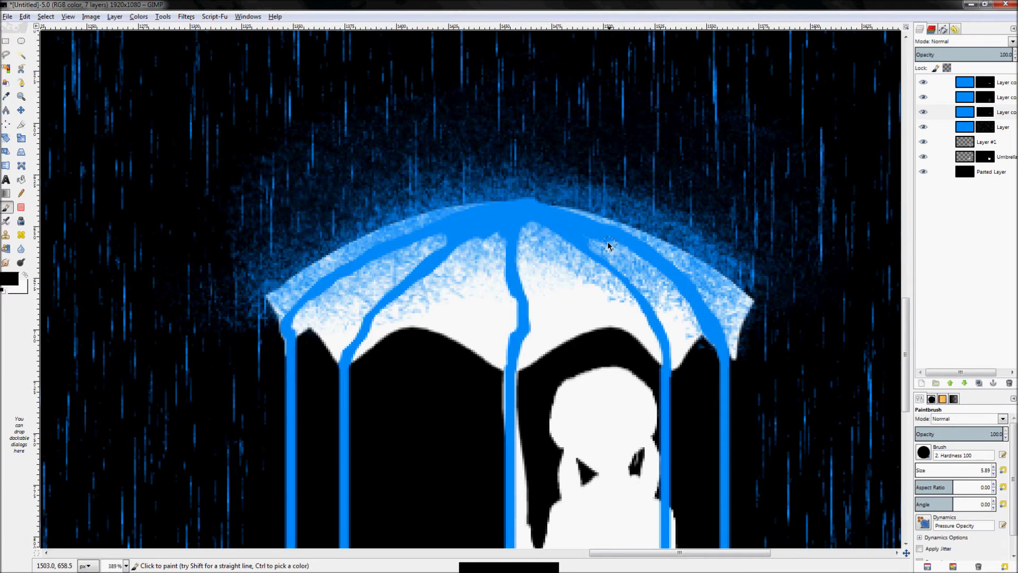
left_click_drag(603, 239, 637, 260)
key("x")
mouse_move(585, 233)
left_mouse_down()
mouse_move(695, 311)
mouse_move(709, 303)
mouse_move(721, 325)
mouse_move(627, 232)
left_mouse_up()
key("x")
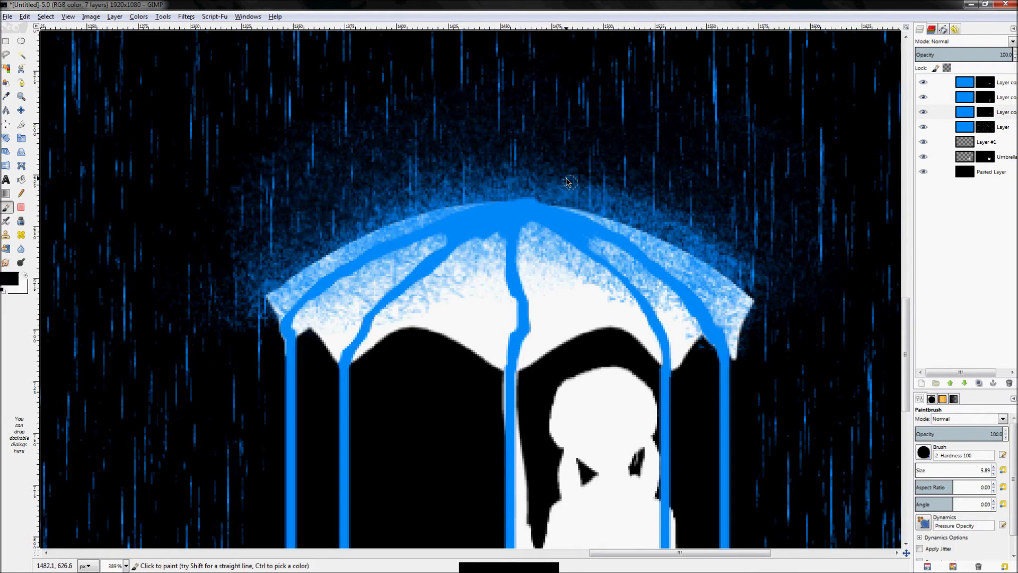
left_click_drag(598, 247, 567, 240)
Reduce the brush size to 1 and carve the ribs apart near the umbrella's crown with black on the mask.
key("bracketleft")
key("bracketleft")
key("bracketleft")
key("bracketleft")
key("bracketleft")
mouse_move(553, 214)
left_mouse_down()
mouse_move(599, 237)
mouse_move(566, 223)
left_mouse_up()
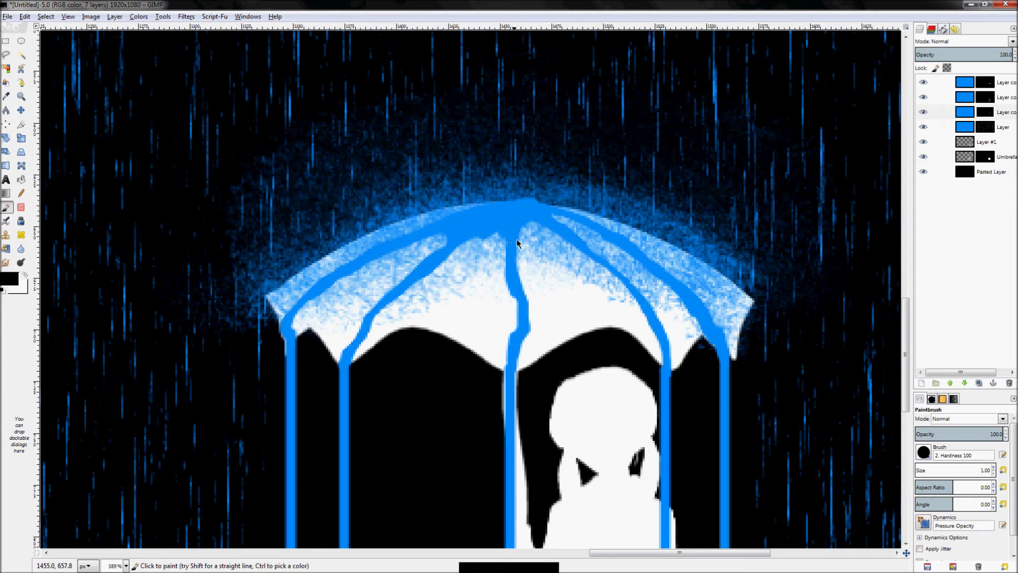
left_click_drag(473, 240, 511, 225)
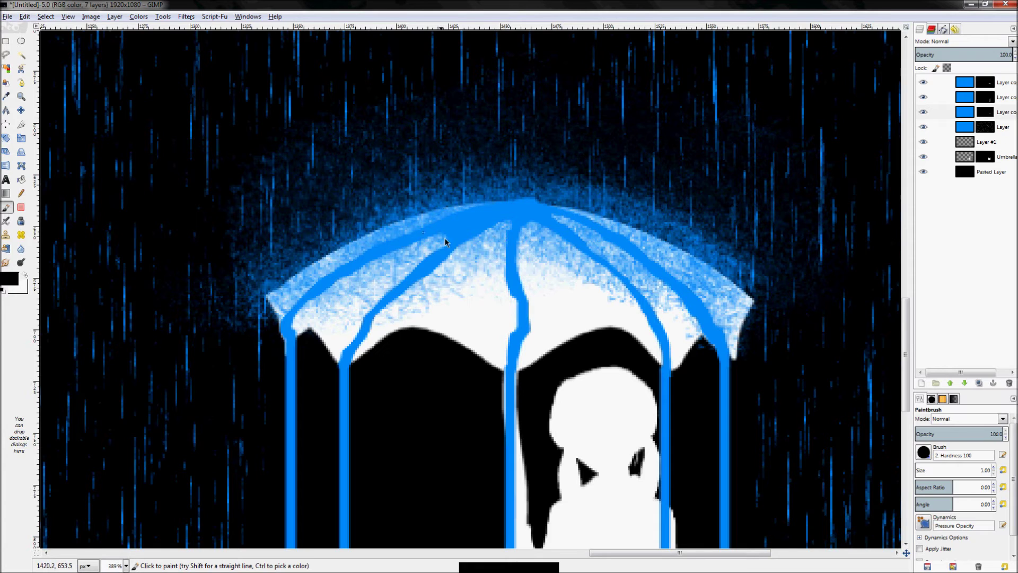
key("ctrl+z")
left_click_drag(437, 233, 465, 221)
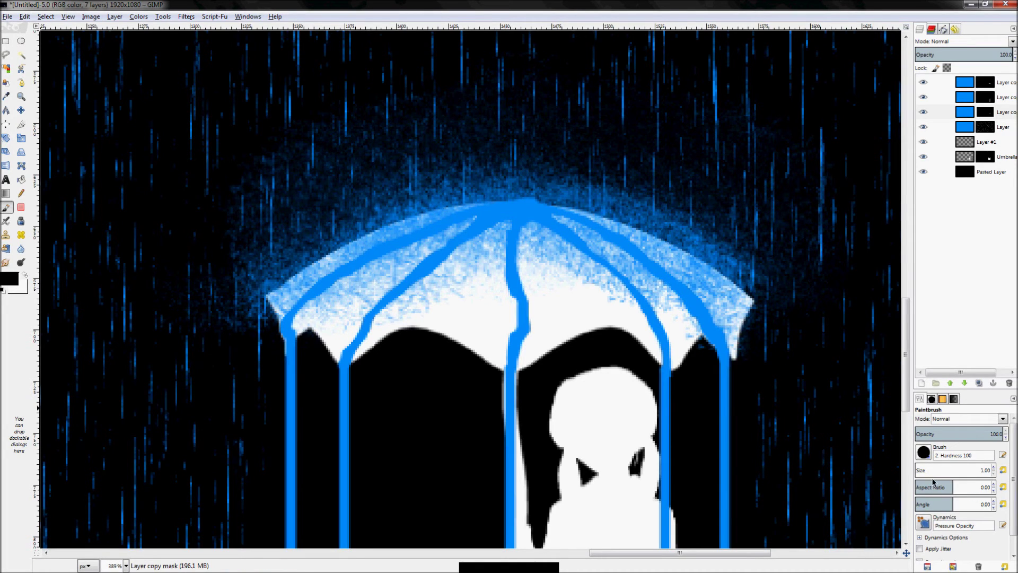
Detach the tool options into their own window and set the 2. Hardness 100 brush to size 5.89.
left_click_drag(924, 480, 968, 479)
left_click_drag(919, 399, 913, 434)
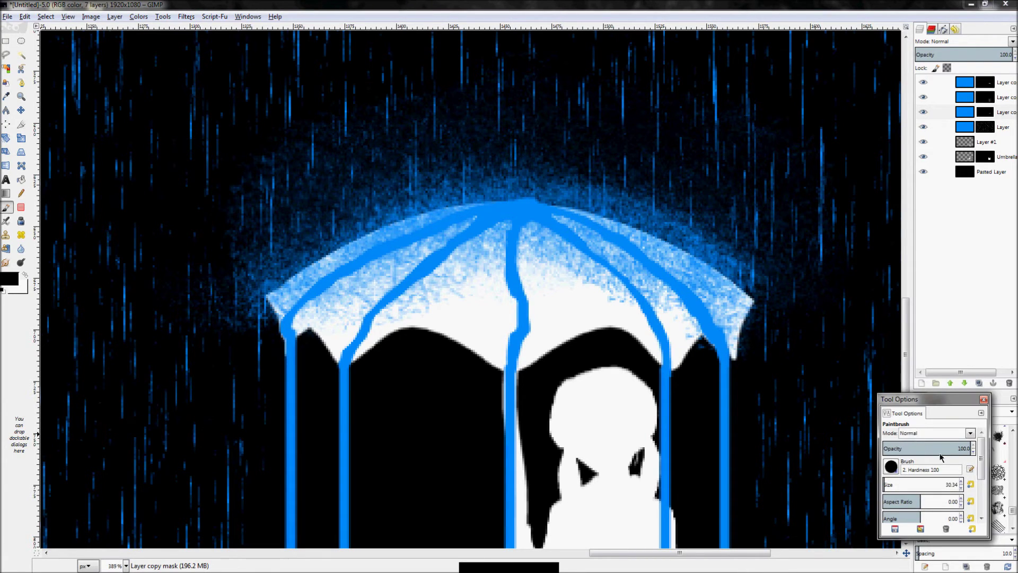
left_click(891, 466)
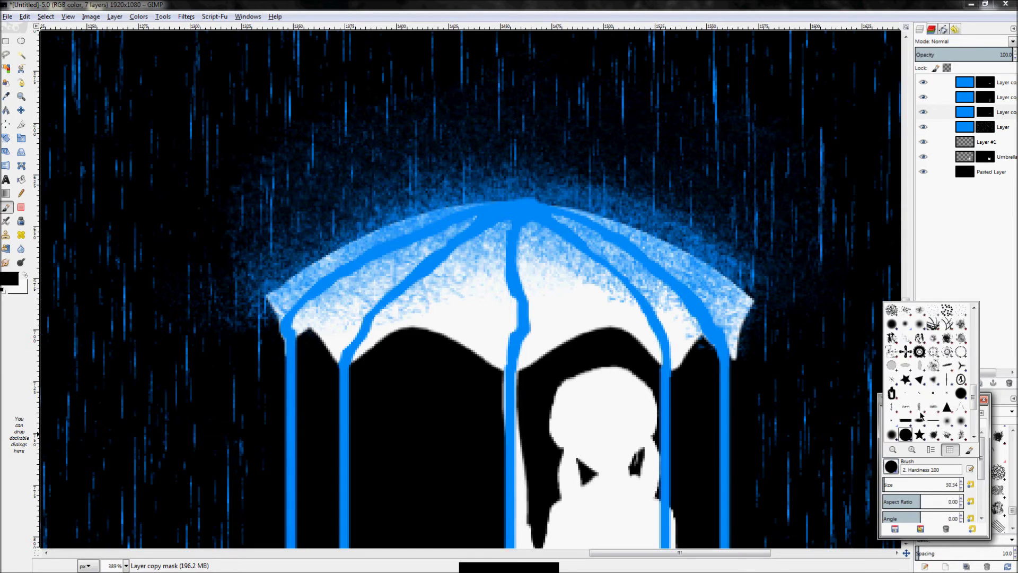
left_click(925, 469)
mouse_move(919, 490)
left_mouse_down()
mouse_move(905, 491)
mouse_move(936, 494)
left_mouse_up()
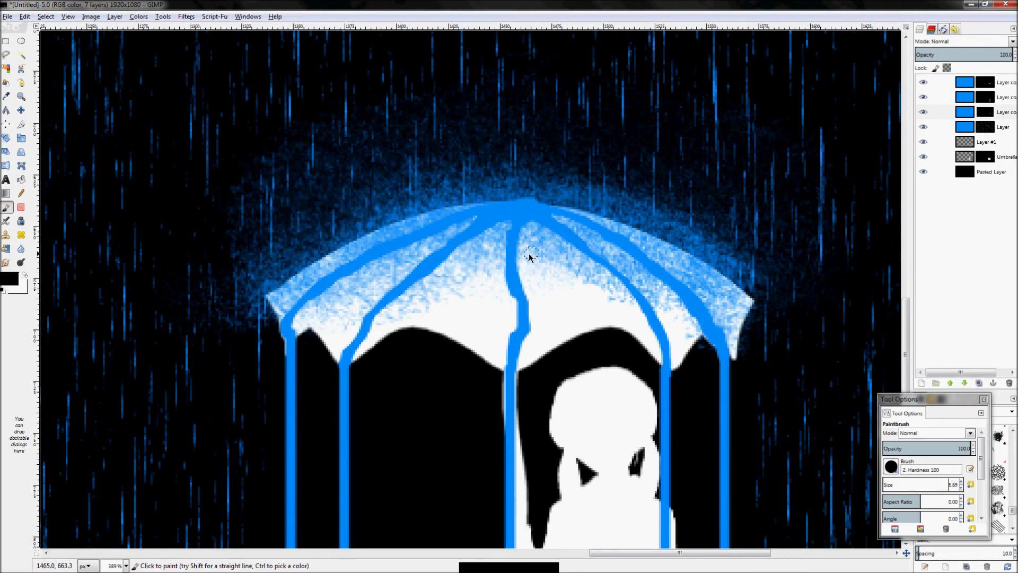
Paint white branching streams on the mask beside the middle rib and across to the inner left and right ribs.
key("x")
mouse_move(527, 228)
left_mouse_down()
mouse_move(551, 254)
mouse_move(526, 322)
left_mouse_up()
left_click_drag(583, 280, 644, 318)
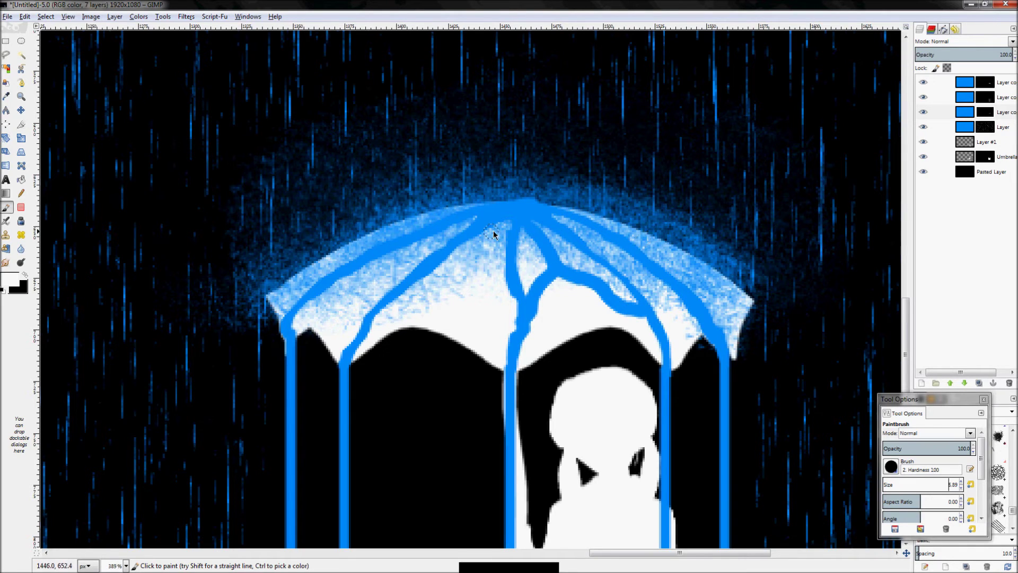
mouse_move(507, 223)
left_mouse_down()
mouse_move(488, 244)
mouse_move(513, 306)
left_mouse_up()
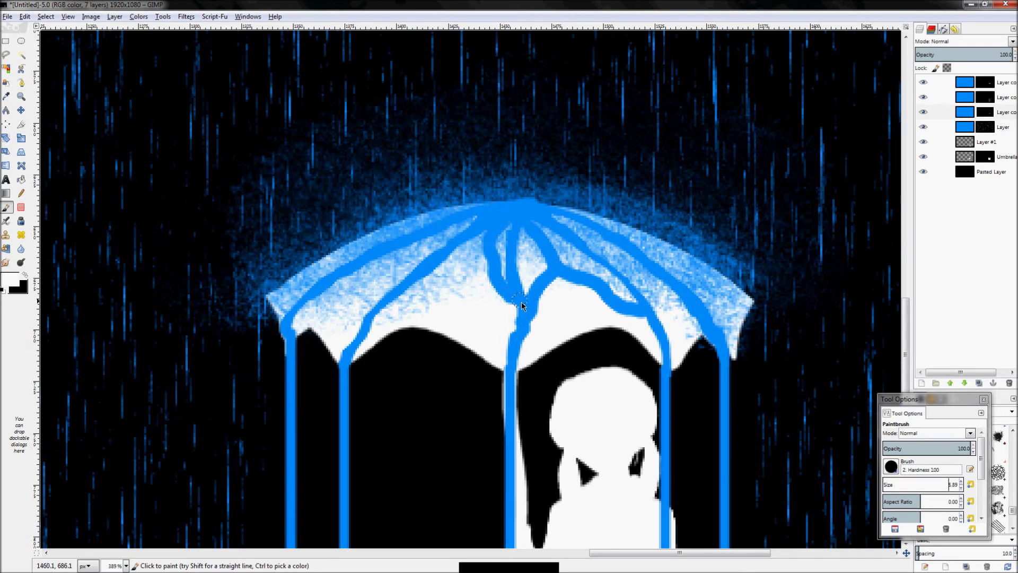
mouse_move(483, 259)
left_mouse_down()
mouse_move(478, 275)
mouse_move(443, 300)
mouse_move(370, 335)
left_mouse_up()
mouse_move(424, 243)
left_mouse_down()
mouse_move(399, 265)
mouse_move(383, 310)
left_mouse_up()
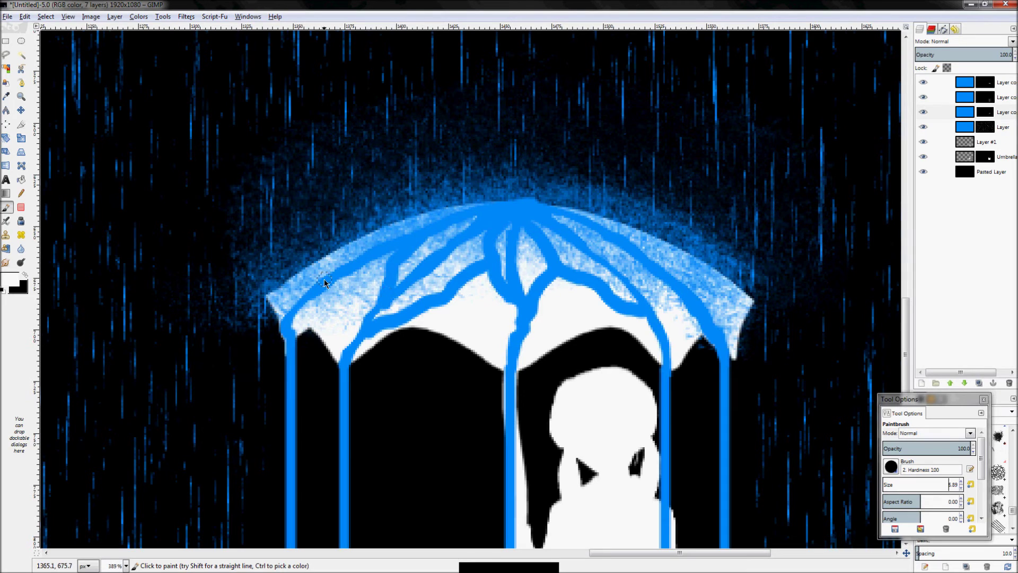
Try painting a white branch from the outer left rib to the umbrella's left tip, undo it, and switch to black.
left_click_drag(322, 279, 269, 302)
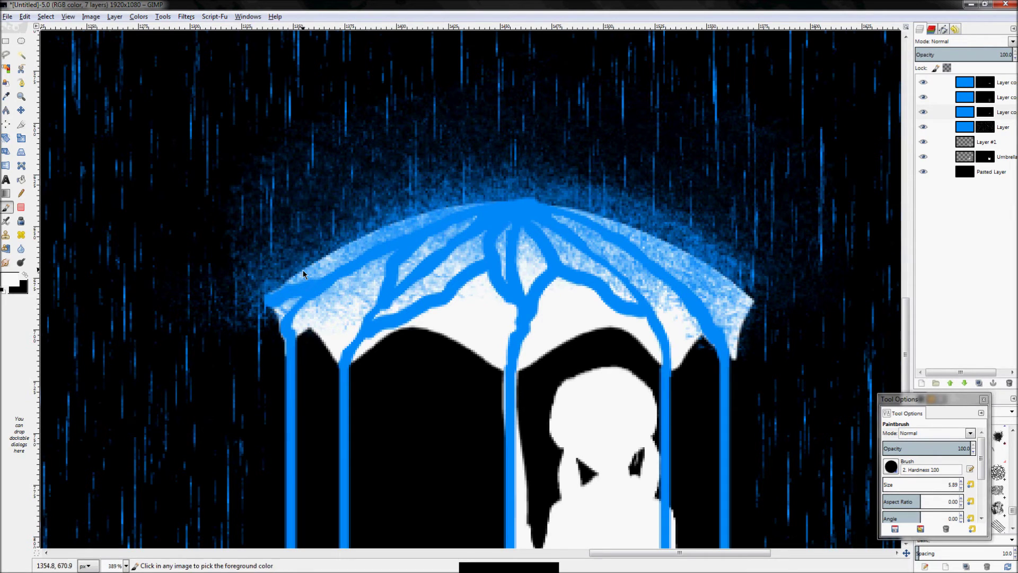
key("ctrl+z")
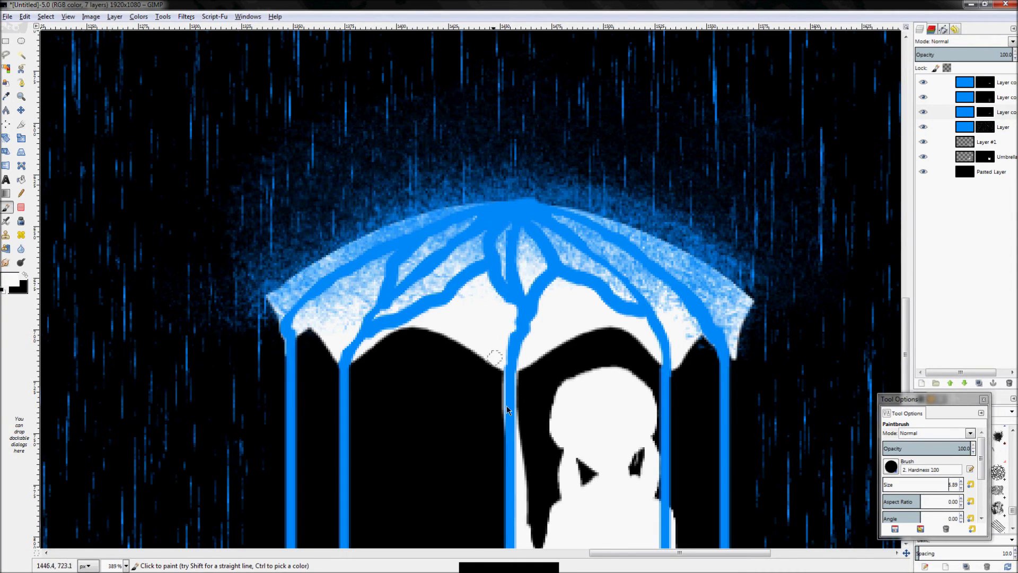
key("x")
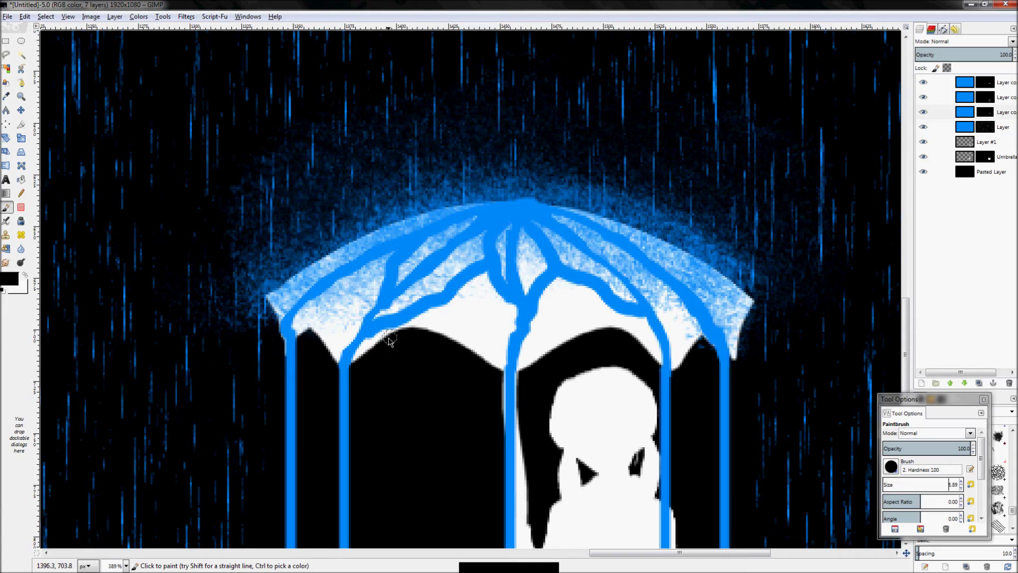
Paint black on the mask to thin the branches running from the middle rib to the inner left and right ribs.
left_click_drag(389, 328, 484, 281)
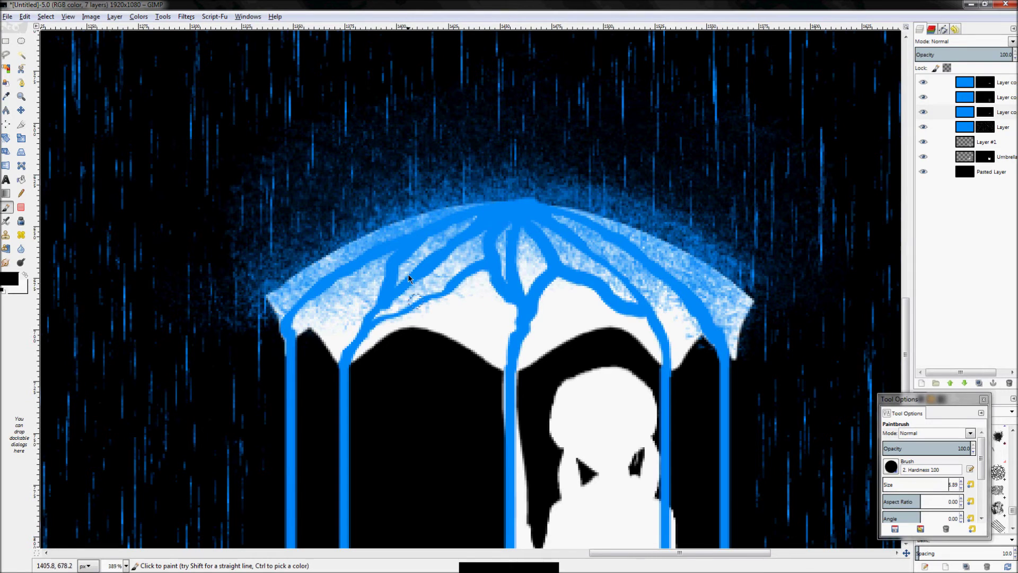
left_click_drag(481, 236, 417, 289)
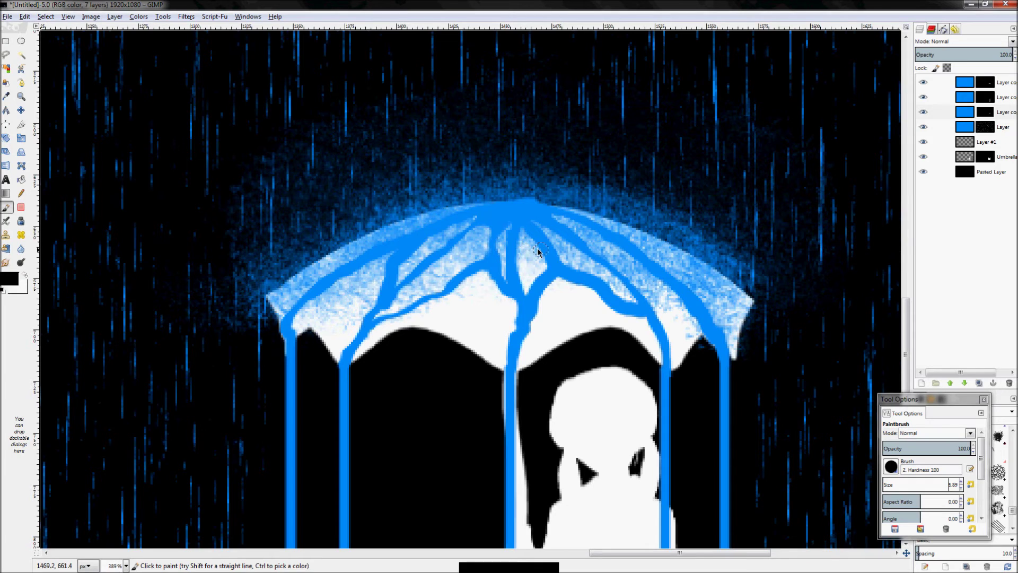
mouse_move(532, 243)
left_mouse_down()
mouse_move(544, 260)
mouse_move(532, 288)
left_mouse_up()
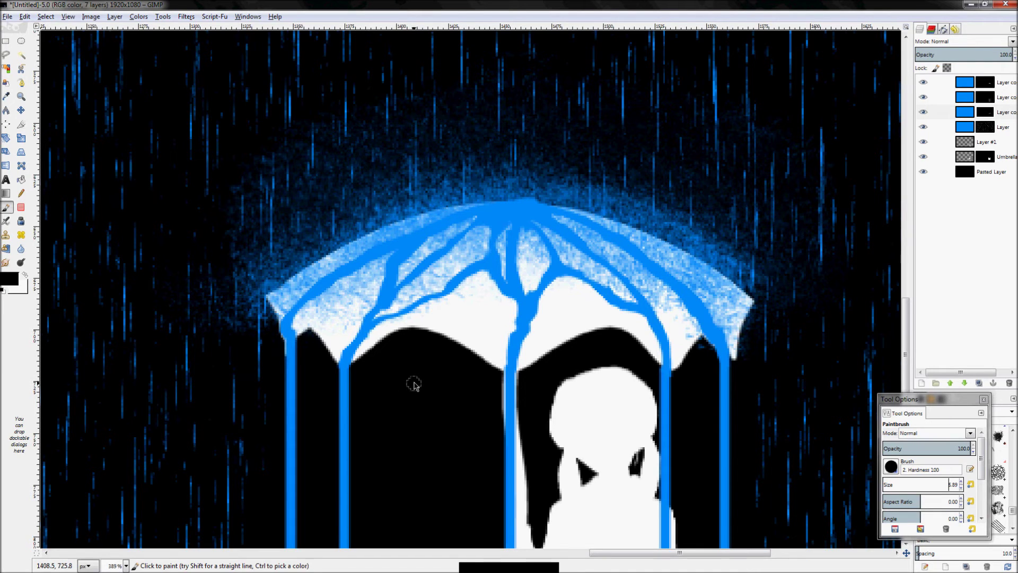
key("x")
key("z")
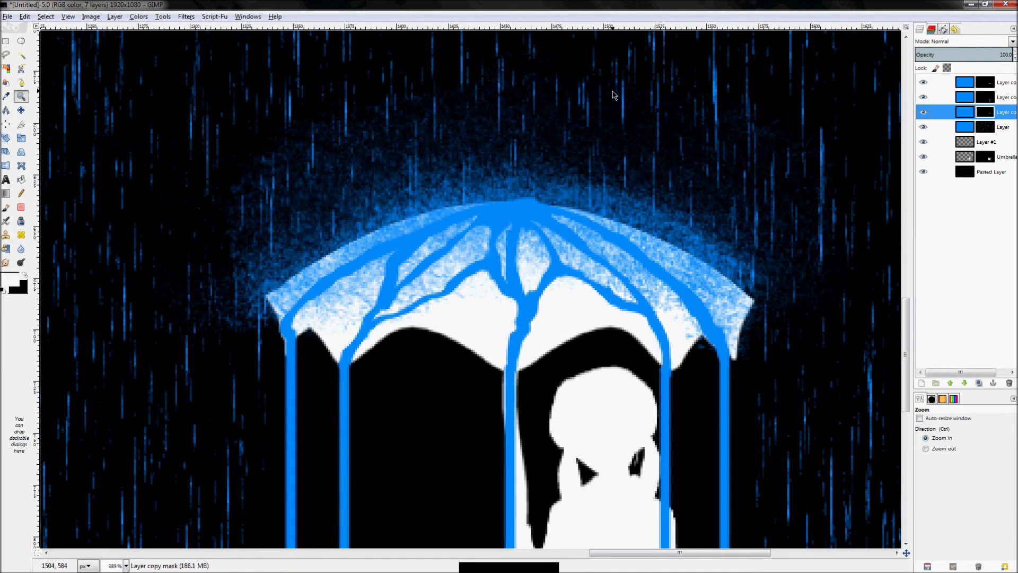
key("p")
key("x")
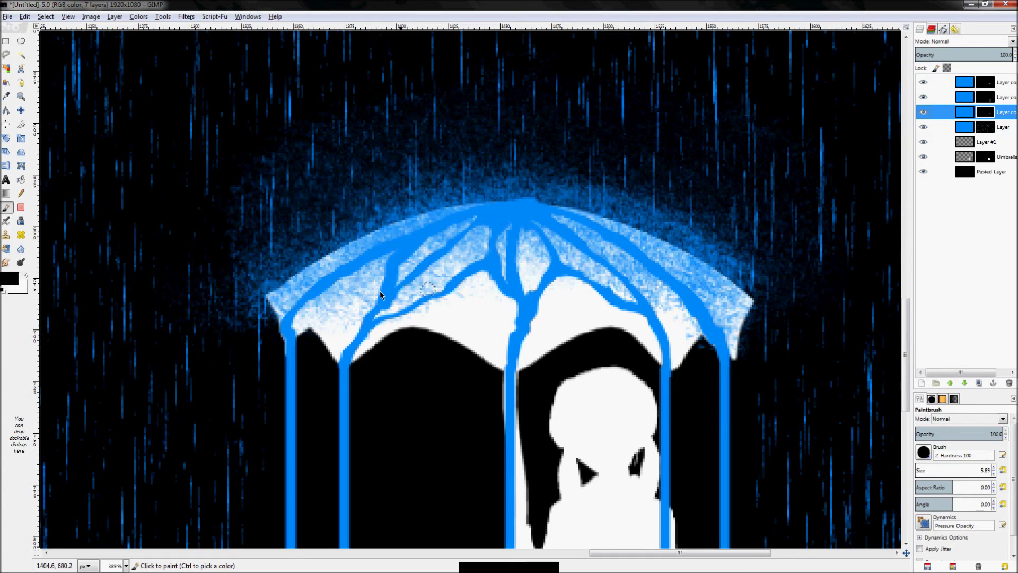
Switch to the Smudge tool with the 2. Hardness 050 brush and smudge the underside of the inner left branch.
left_click(6, 262)
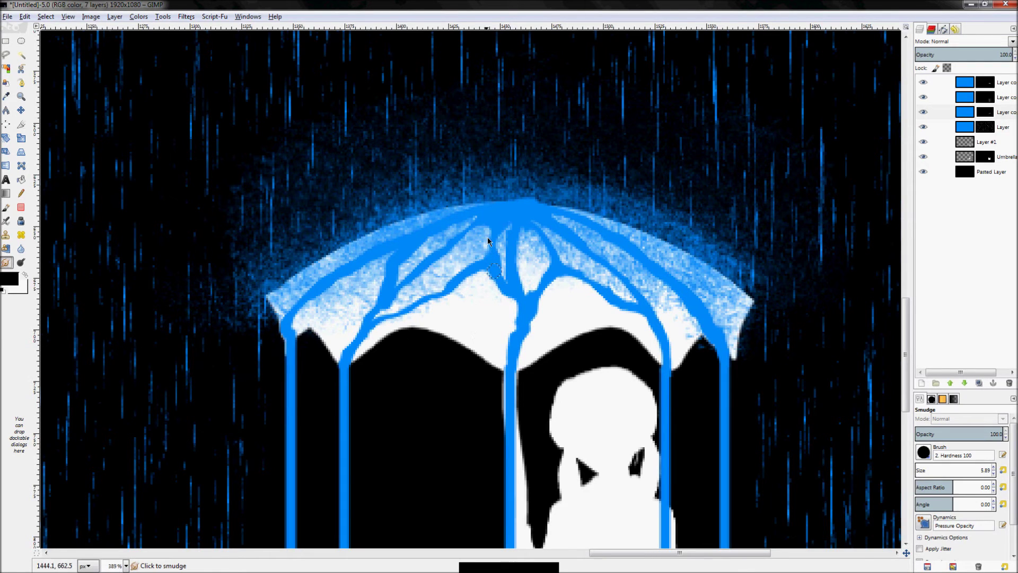
left_click(923, 452)
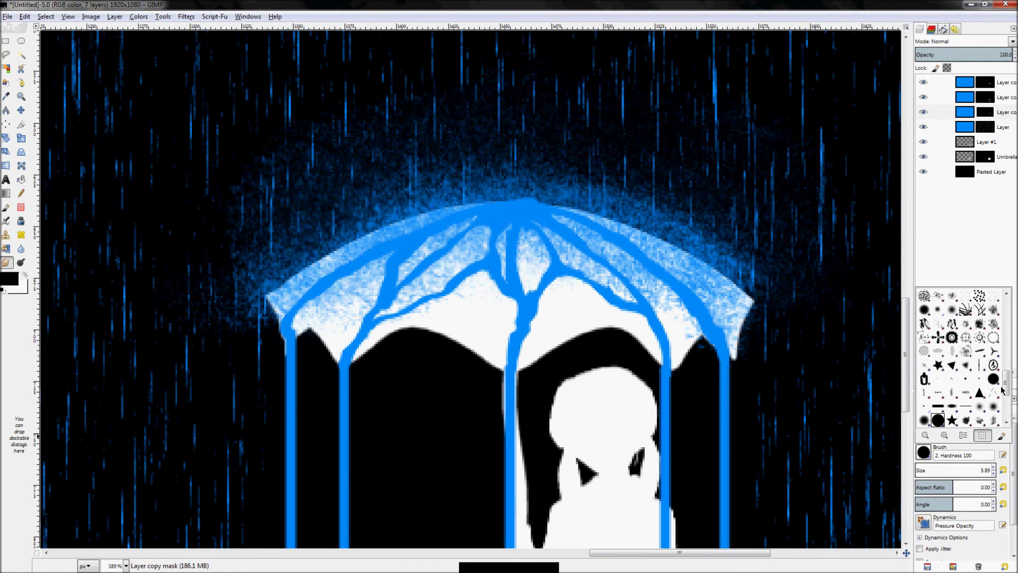
left_click(991, 407)
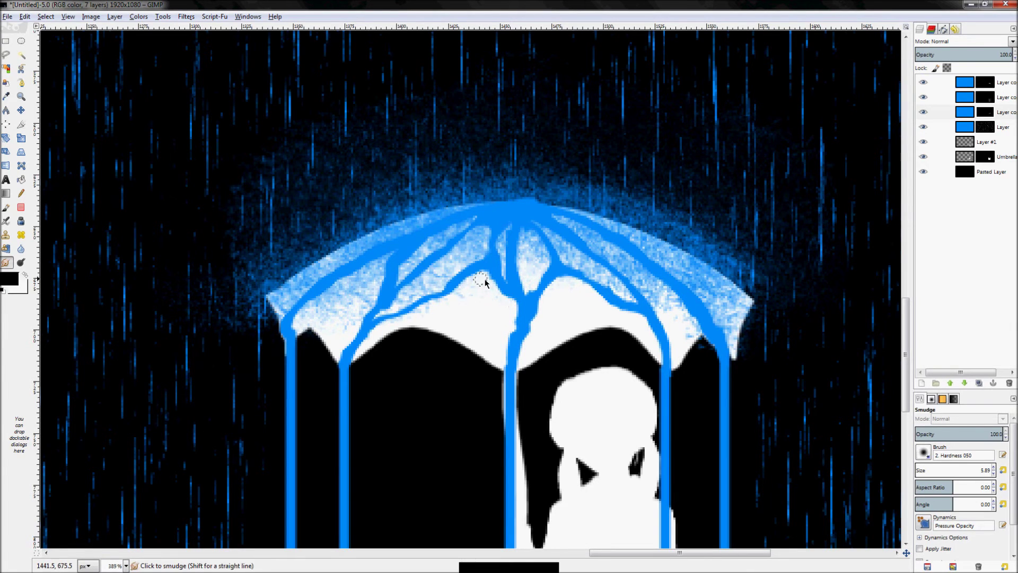
mouse_move(482, 277)
left_mouse_down()
mouse_move(453, 295)
mouse_move(464, 279)
left_mouse_up()
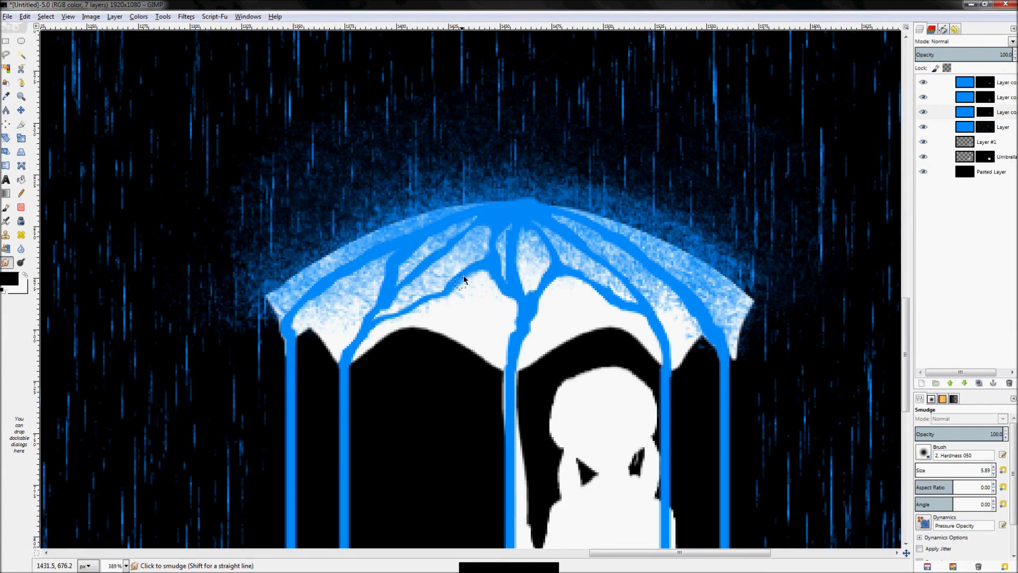
Toggle the visibility of Layer copy #1 and the base Layer, and try smudging the left branch on the Layer copy #1 mask.
left_click(980, 98)
left_click(924, 97)
left_click(923, 97)
left_click(923, 127)
left_click(923, 127)
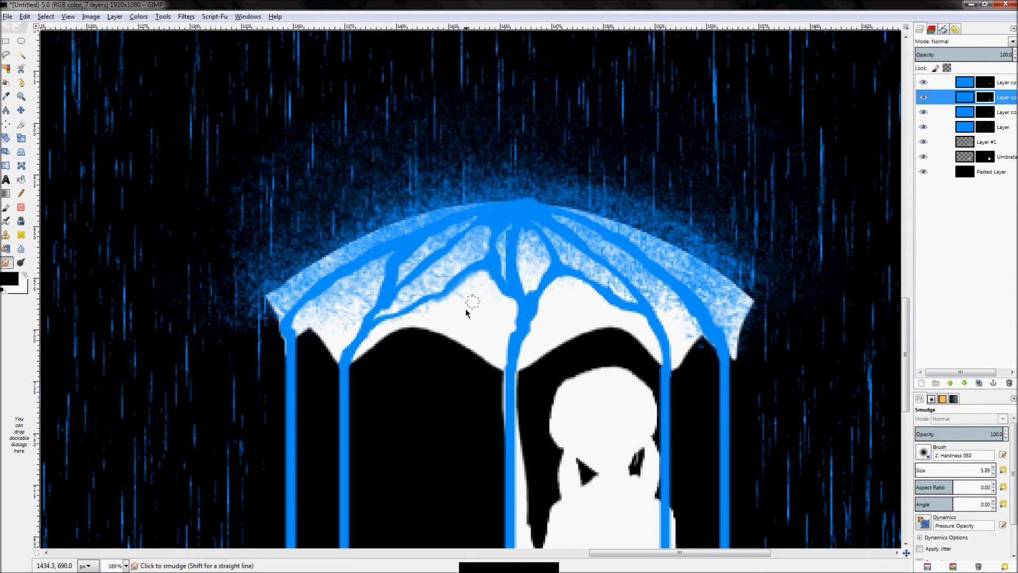
left_click_drag(466, 278, 419, 317)
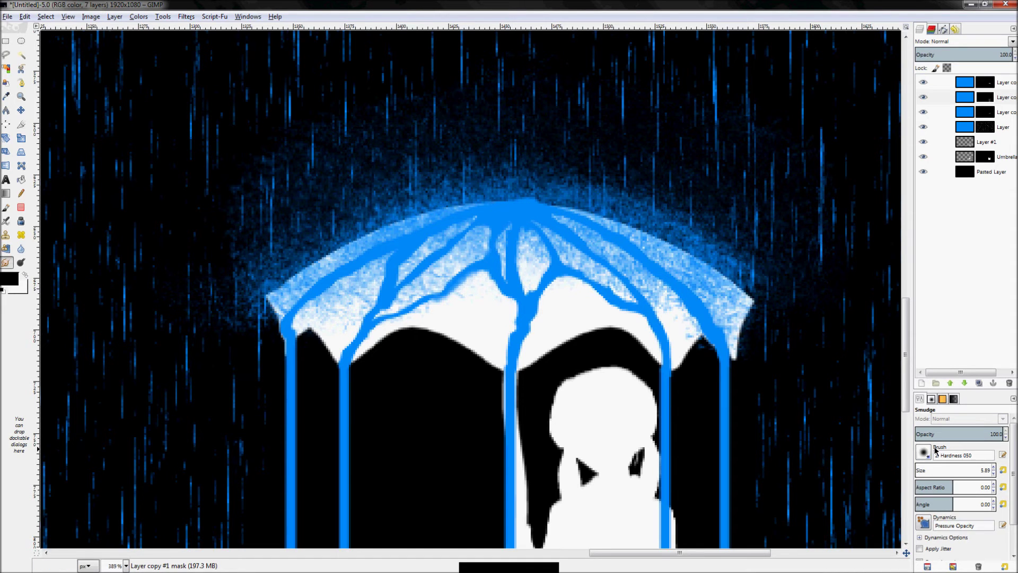
Set the Smudge brush size to 12.18 and soften the inner left branch, the middle streams and the inner right branch on the Layer copy mask.
mouse_move(443, 292)
left_mouse_down()
mouse_move(467, 285)
mouse_move(476, 276)
mouse_move(435, 312)
mouse_move(454, 293)
mouse_move(375, 323)
mouse_move(456, 276)
mouse_move(426, 303)
mouse_move(441, 296)
mouse_move(480, 258)
mouse_move(442, 298)
mouse_move(484, 252)
mouse_move(437, 310)
mouse_move(433, 297)
mouse_move(378, 322)
mouse_move(405, 262)
mouse_move(399, 294)
left_mouse_up()
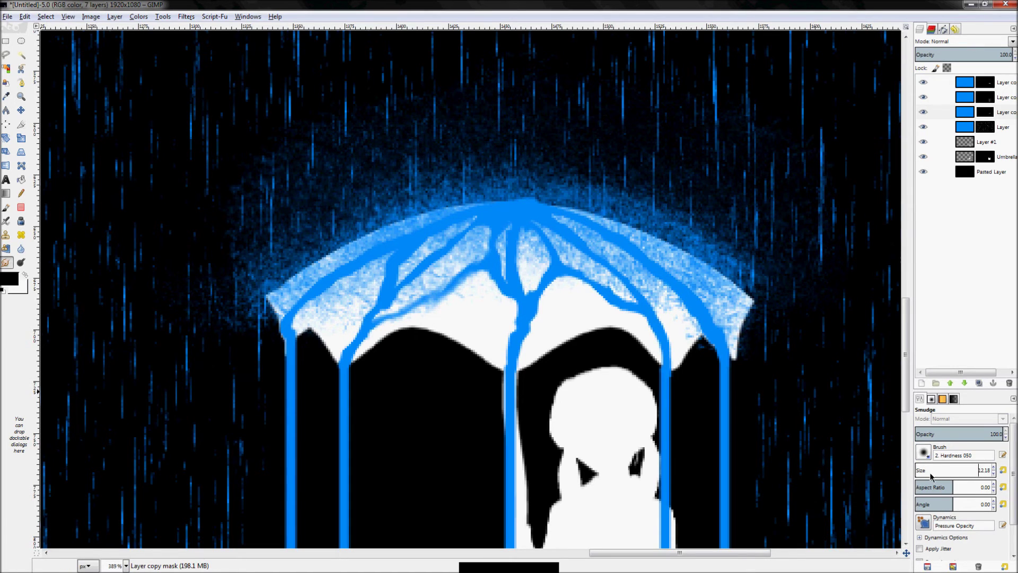
mouse_move(469, 286)
left_mouse_down()
mouse_move(418, 327)
mouse_move(445, 295)
mouse_move(414, 318)
mouse_move(476, 277)
mouse_move(493, 281)
mouse_move(479, 293)
mouse_move(496, 278)
mouse_move(499, 341)
left_mouse_up()
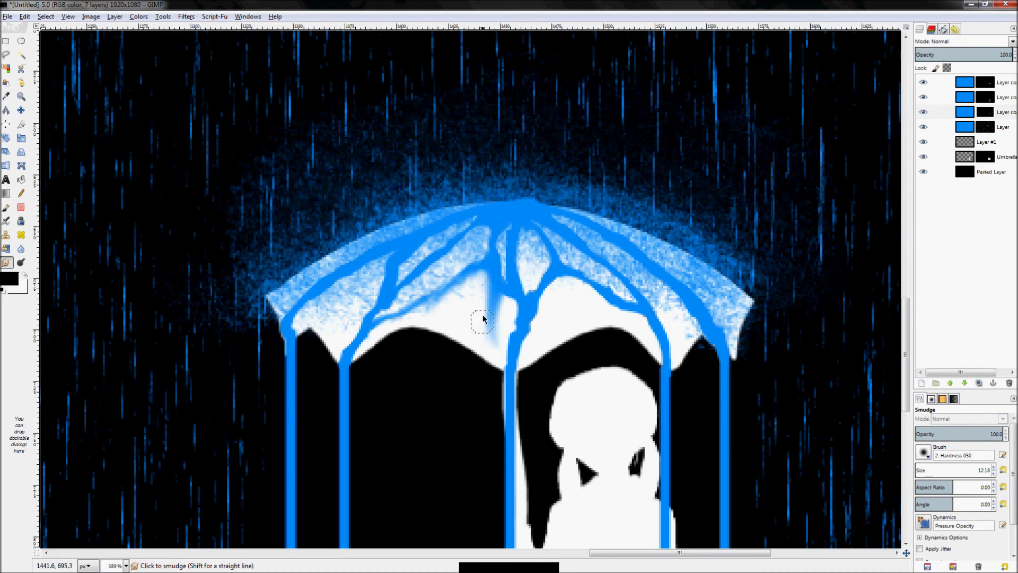
mouse_move(498, 332)
left_mouse_down()
mouse_move(513, 352)
mouse_move(488, 295)
mouse_move(504, 302)
mouse_move(494, 289)
mouse_move(505, 307)
left_mouse_up()
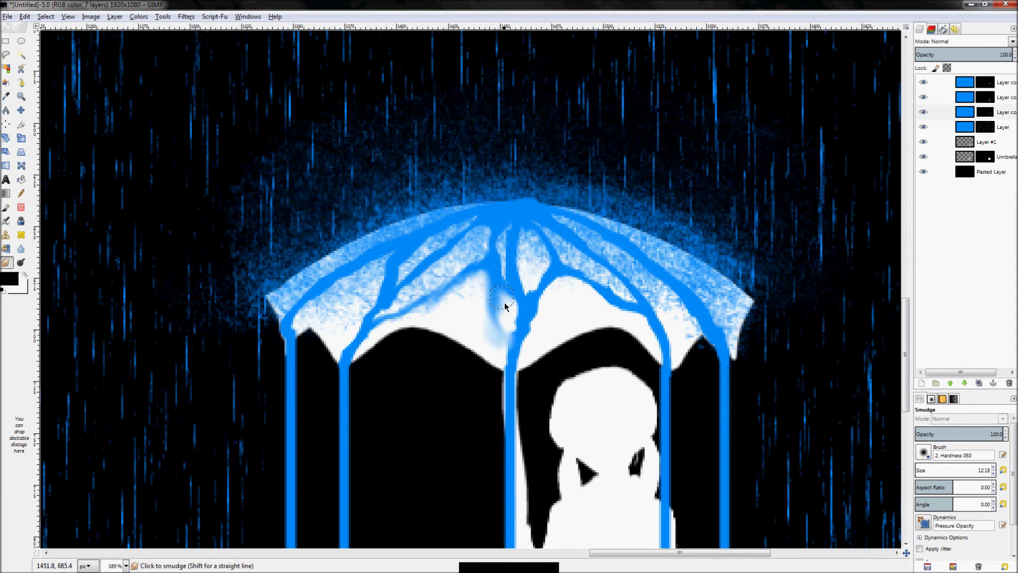
mouse_move(465, 238)
left_mouse_down()
mouse_move(443, 258)
mouse_move(451, 247)
mouse_move(448, 280)
mouse_move(420, 266)
mouse_move(462, 237)
mouse_move(435, 278)
mouse_move(444, 262)
mouse_move(447, 278)
mouse_move(446, 261)
mouse_move(421, 302)
mouse_move(418, 283)
mouse_move(379, 303)
left_mouse_up()
mouse_move(540, 279)
left_mouse_down()
mouse_move(573, 277)
mouse_move(550, 249)
mouse_move(620, 301)
mouse_move(592, 296)
mouse_move(627, 313)
left_mouse_up()
mouse_move(568, 281)
left_mouse_down()
mouse_move(532, 296)
mouse_move(550, 281)
mouse_move(526, 309)
mouse_move(553, 268)
mouse_move(545, 284)
mouse_move(562, 282)
mouse_move(545, 241)
mouse_move(552, 285)
mouse_move(544, 288)
mouse_move(546, 254)
mouse_move(542, 275)
mouse_move(531, 232)
mouse_move(560, 261)
mouse_move(522, 217)
mouse_move(573, 267)
mouse_move(548, 246)
mouse_move(529, 317)
mouse_move(548, 277)
left_mouse_up()
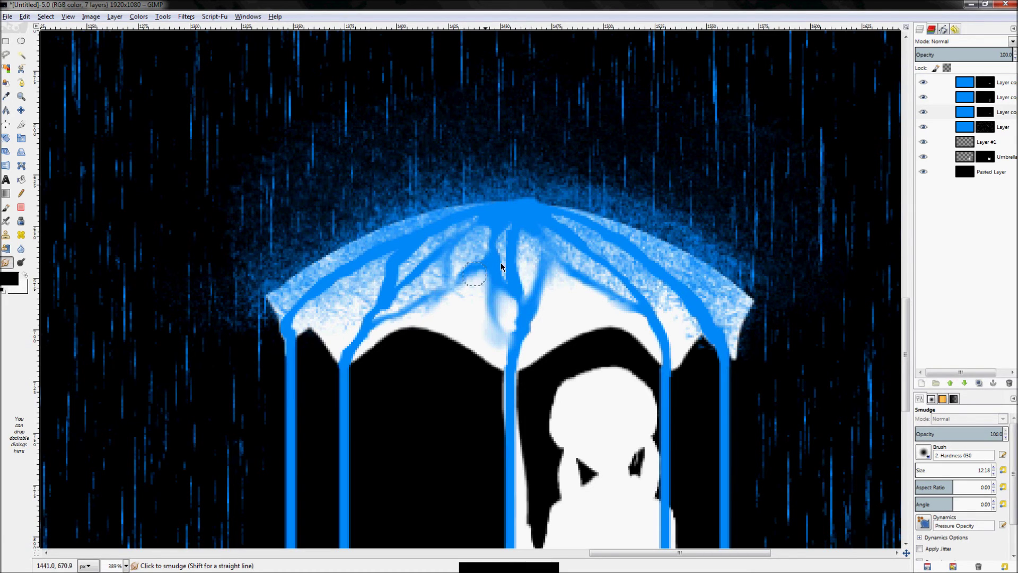
Try smudging the upper part of the inner right rib and its branch near the crown, and undo the last two strokes.
mouse_move(569, 241)
left_mouse_down()
mouse_move(536, 229)
mouse_move(582, 276)
left_mouse_up()
left_click_drag(552, 262, 549, 256)
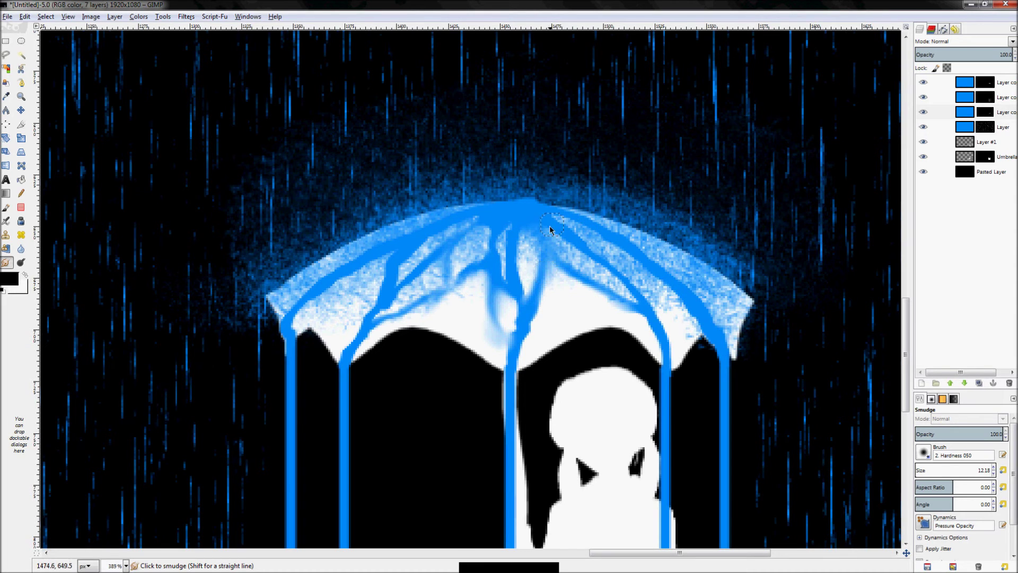
left_click_drag(594, 259, 587, 265)
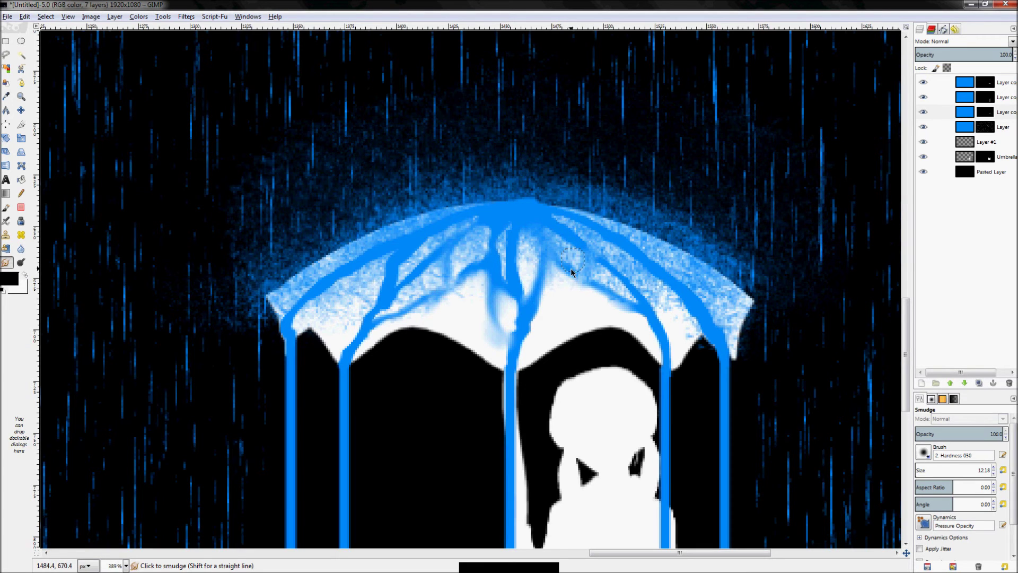
key("ctrl+z")
key("ctrl+z")
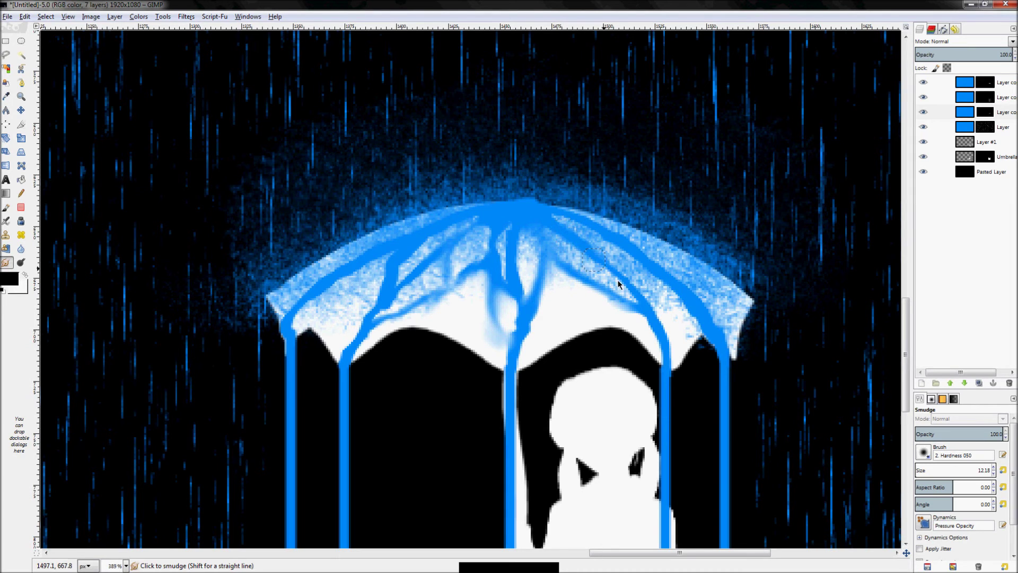
Smudge the inner right rib along its length, the inner left branches and the streams beside the middle rib.
left_click_drag(637, 301, 653, 332)
mouse_move(565, 217)
left_mouse_down()
mouse_move(630, 246)
mouse_move(635, 281)
mouse_move(642, 256)
mouse_move(634, 289)
mouse_move(637, 266)
mouse_move(615, 272)
mouse_move(644, 308)
mouse_move(632, 262)
mouse_move(638, 286)
mouse_move(636, 271)
mouse_move(745, 389)
mouse_move(625, 242)
mouse_move(604, 237)
mouse_move(683, 284)
mouse_move(630, 248)
mouse_move(703, 316)
mouse_move(648, 271)
mouse_move(637, 290)
left_mouse_up()
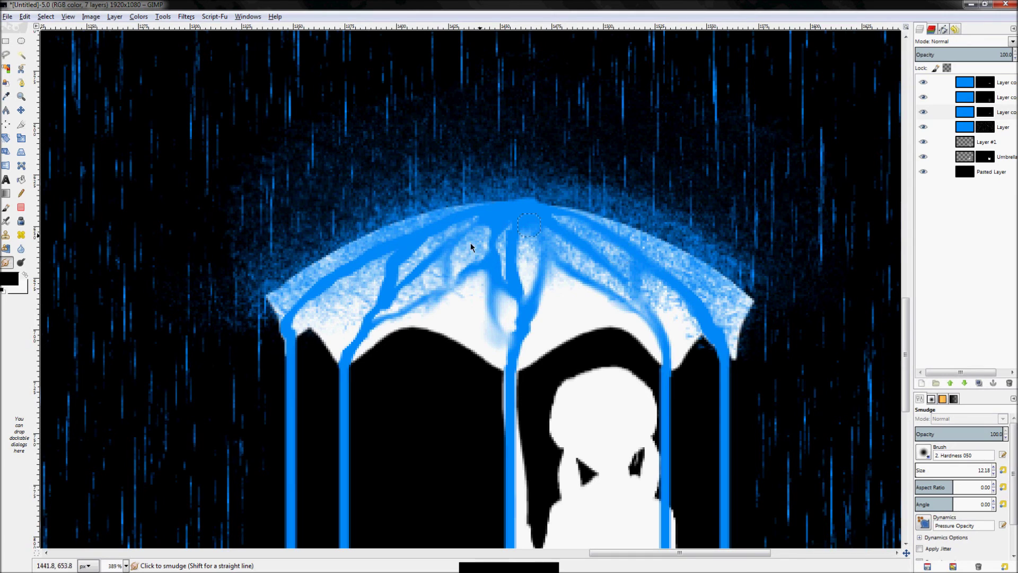
mouse_move(487, 271)
left_mouse_down()
mouse_move(496, 233)
mouse_move(479, 265)
mouse_move(491, 255)
mouse_move(440, 298)
mouse_move(472, 273)
mouse_move(414, 311)
mouse_move(462, 276)
mouse_move(450, 254)
mouse_move(386, 266)
mouse_move(420, 262)
mouse_move(387, 303)
mouse_move(386, 270)
mouse_move(386, 300)
mouse_move(403, 276)
left_mouse_up()
mouse_move(501, 255)
left_mouse_down()
mouse_move(521, 287)
mouse_move(511, 244)
mouse_move(524, 294)
mouse_move(505, 273)
mouse_move(517, 257)
left_mouse_up()
key("p")
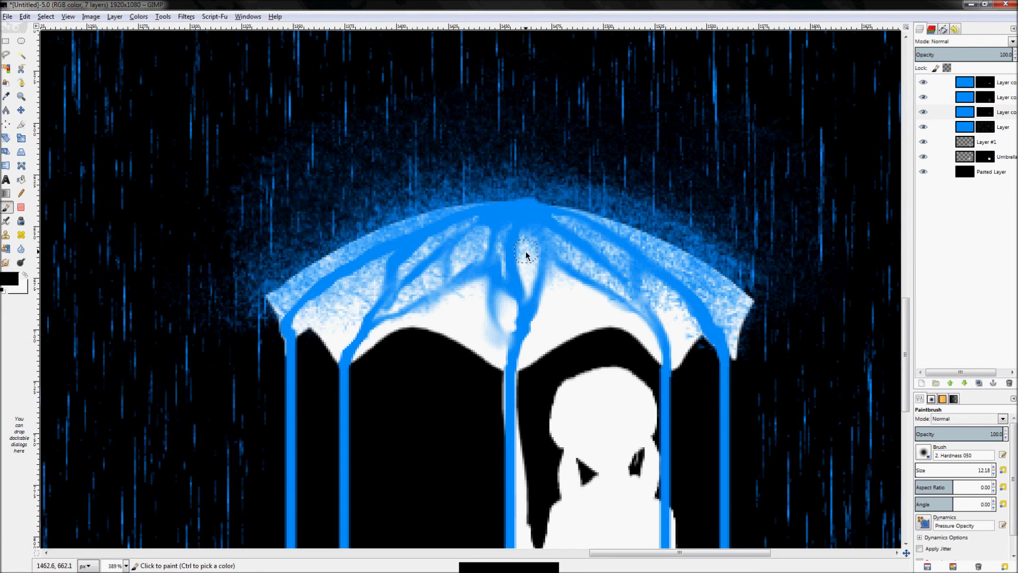
key("z")
key("ctrl+shift+j")
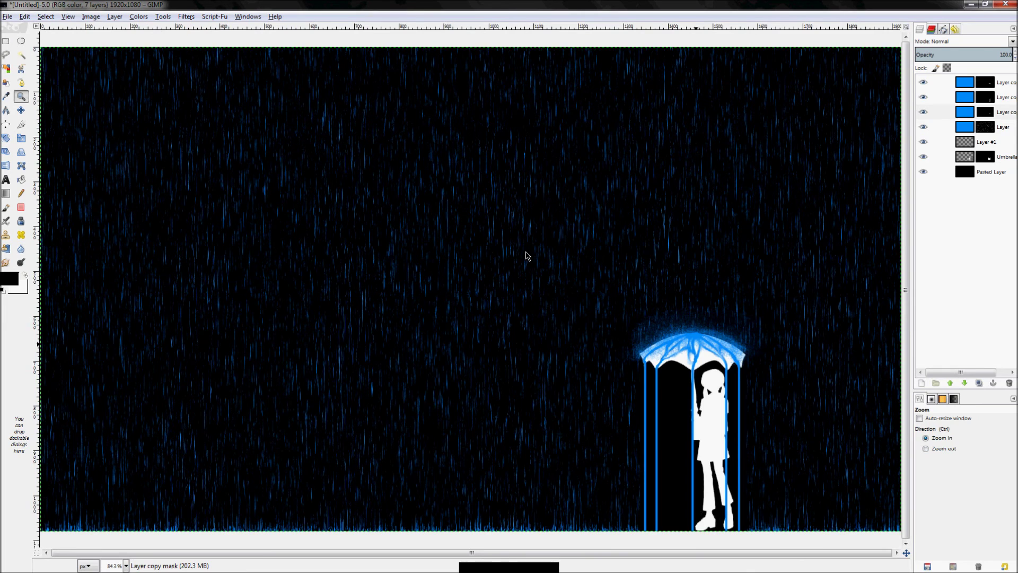
Toggle the visibility of Layer copy and the base Layer to examine which streams each one holds around the girl.
left_click(938, 112)
left_click(924, 113)
left_click(924, 113)
key("x")
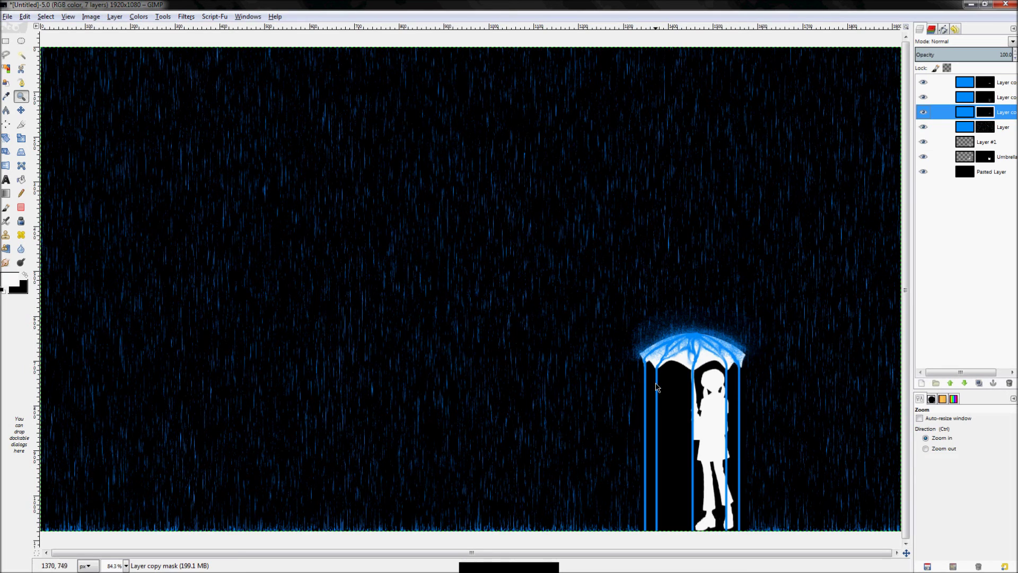
left_click_drag(591, 329, 753, 533)
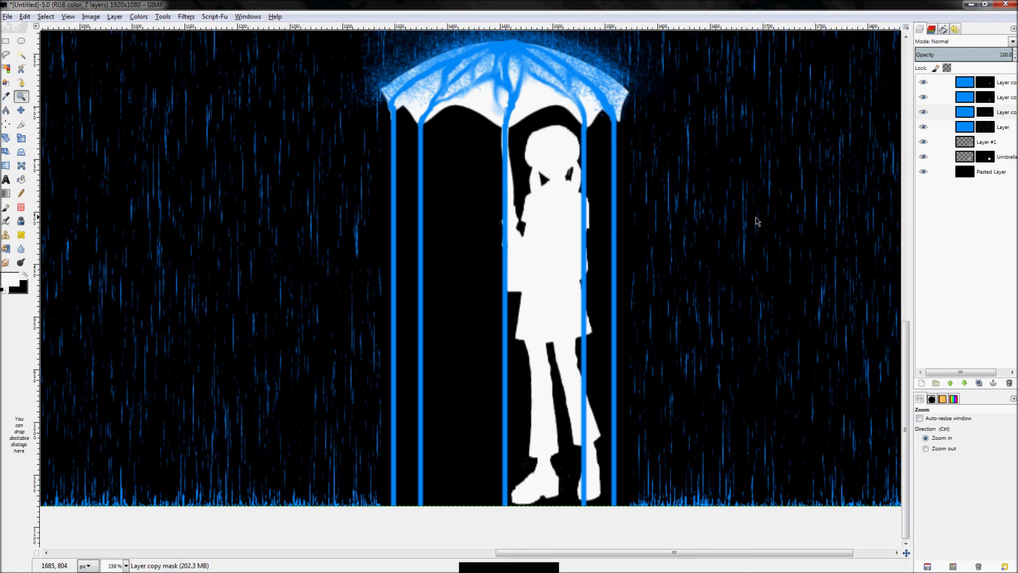
left_click(925, 127)
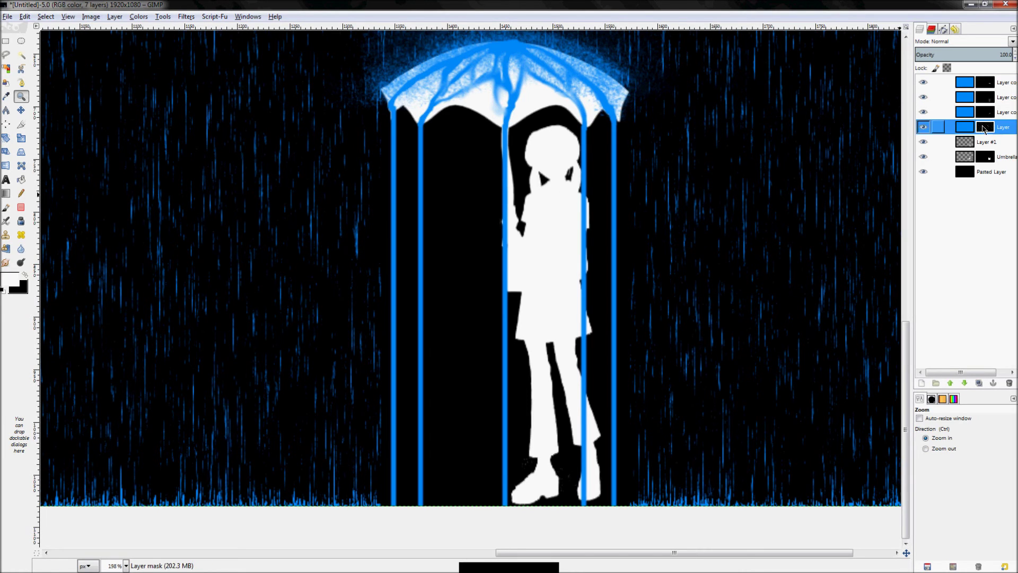
left_click(924, 128)
left_click(923, 128)
Try painting black gaps across the vertical streams on the Layer copy #1 mask with the 2. Hardness 050 brush, and undo them.
left_click(937, 101)
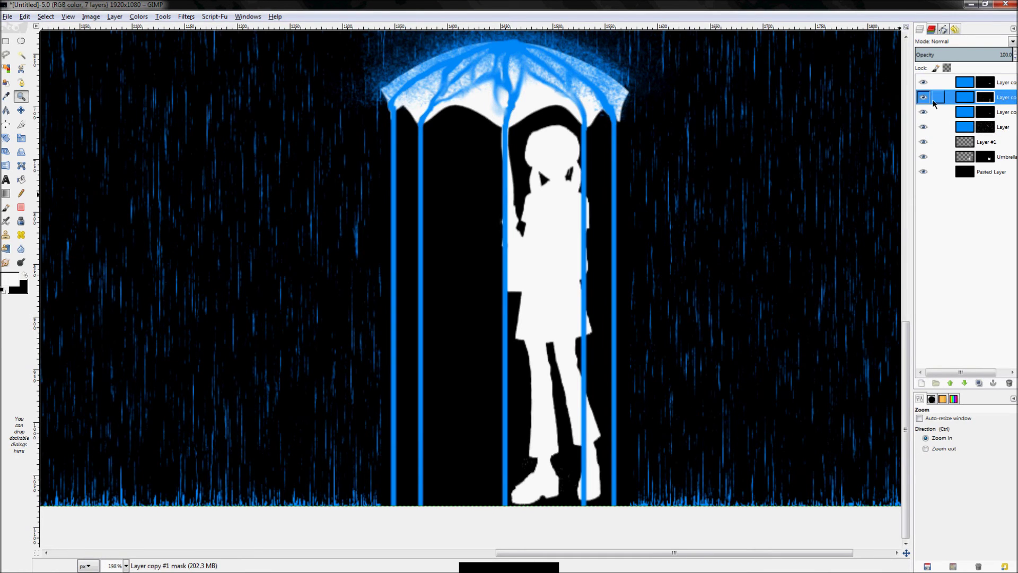
left_click(923, 97)
left_click(923, 98)
left_click(25, 275)
left_click(7, 208)
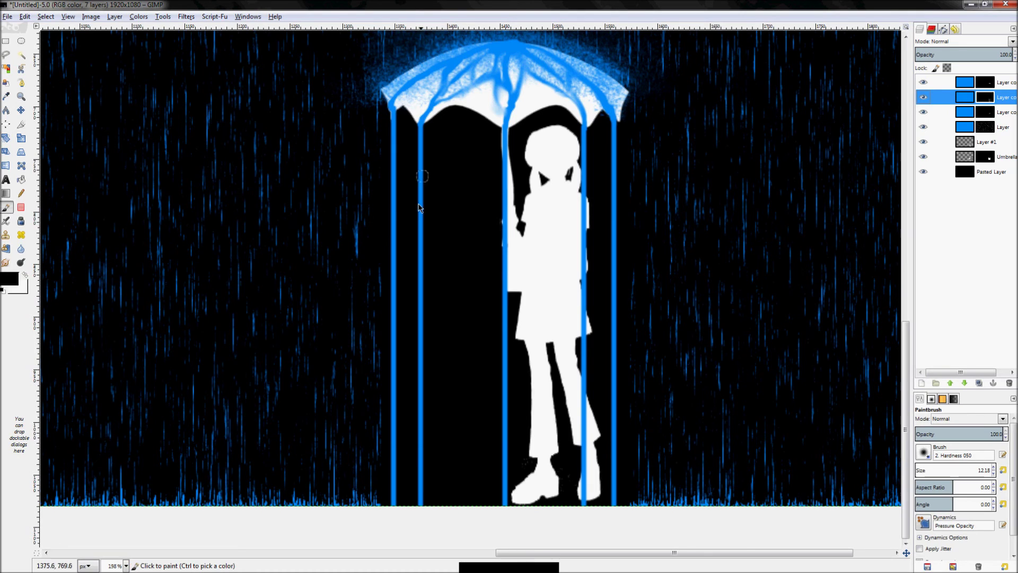
mouse_move(389, 199)
left_mouse_down()
mouse_move(369, 259)
mouse_move(417, 338)
mouse_move(418, 424)
mouse_move(385, 191)
mouse_move(551, 208)
mouse_move(641, 256)
mouse_move(370, 379)
left_mouse_up()
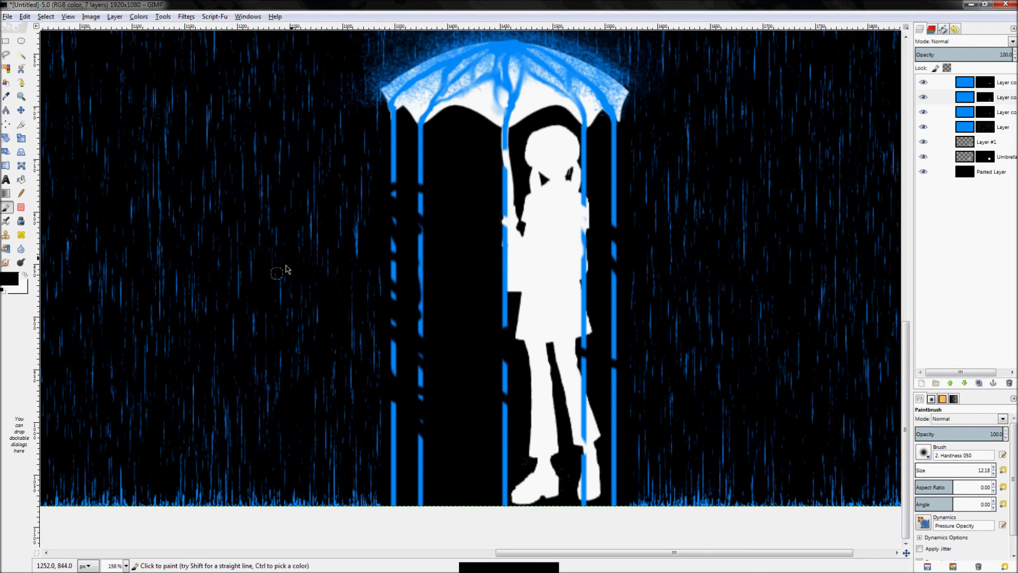
key("ctrl+z")
Try fading the vertical streams in black with the Chalk 01 brush at size 67.37, dab white spray beside them, and undo both.
left_click(923, 452)
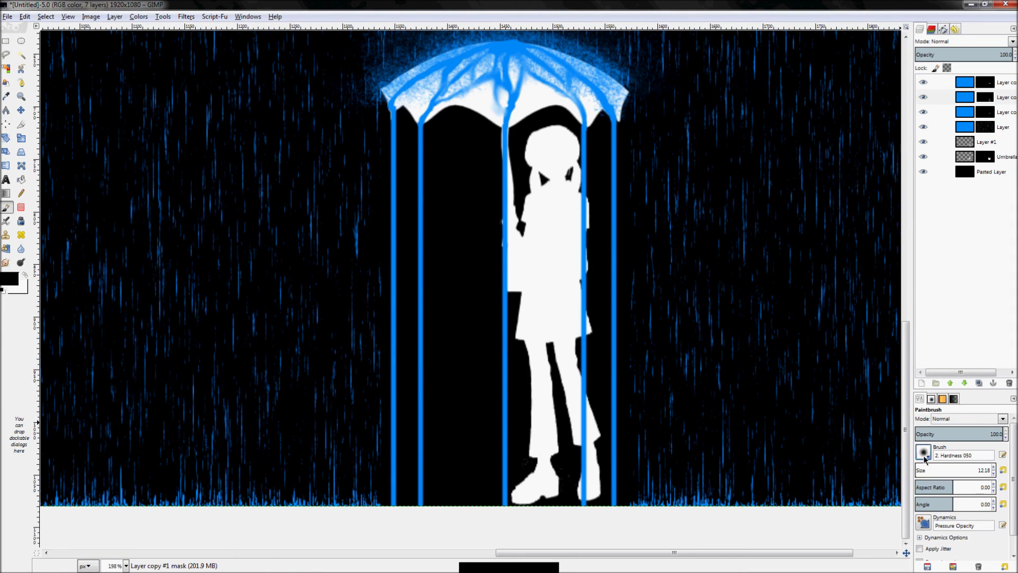
scroll(960, 364, "down", 3)
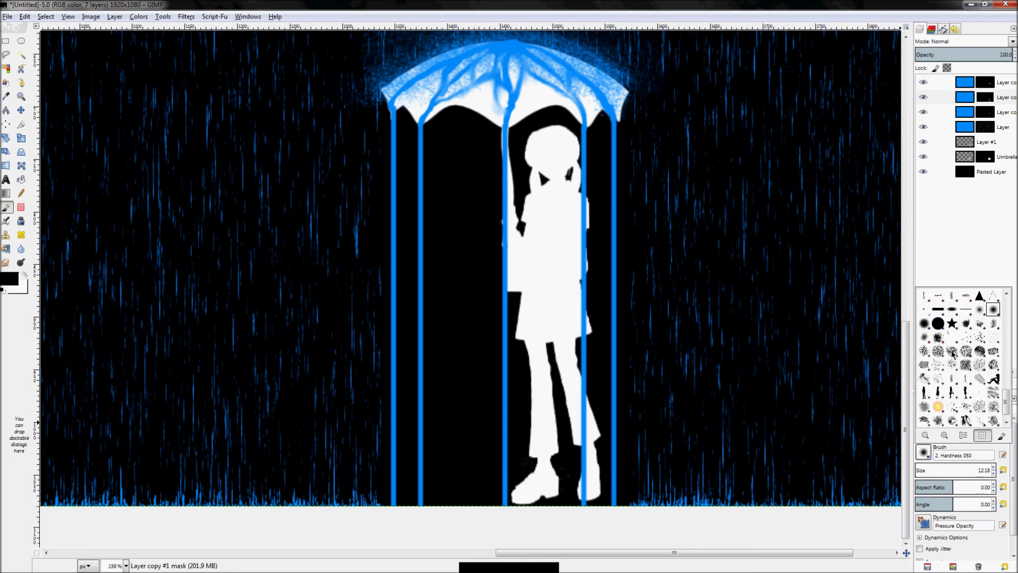
left_click(953, 352)
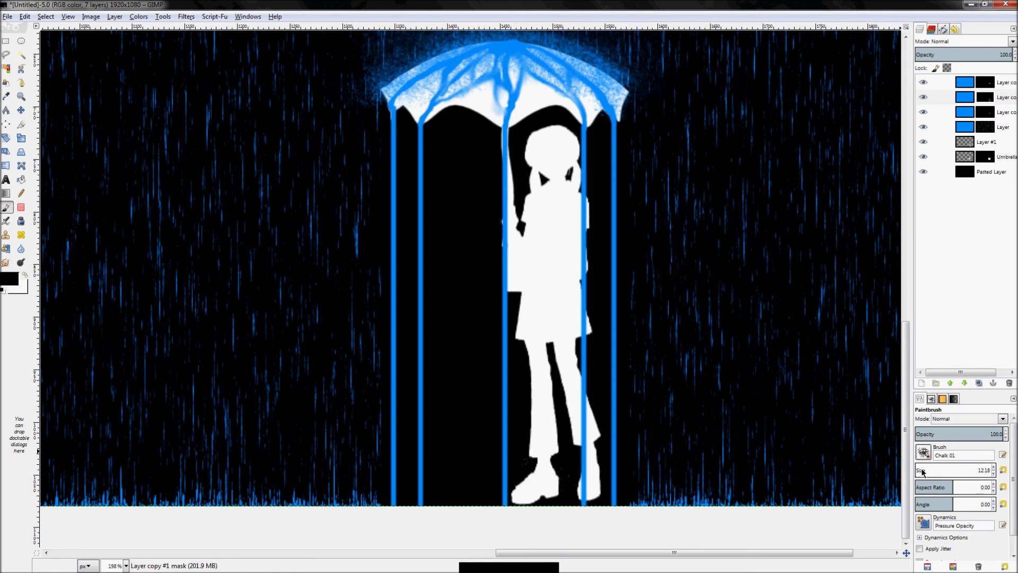
left_click_drag(940, 475, 945, 474)
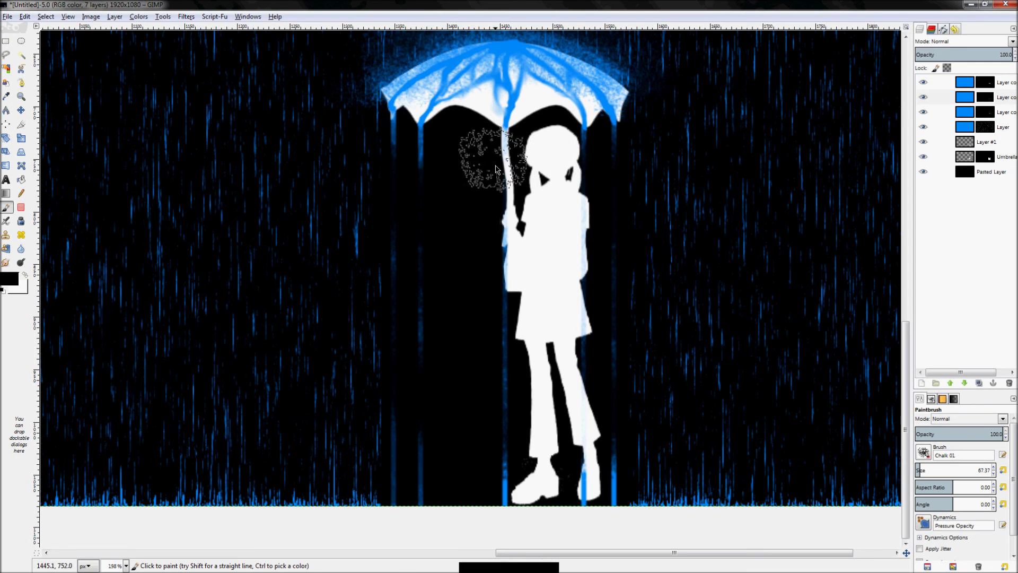
key("x")
left_click_drag(393, 271, 416, 220)
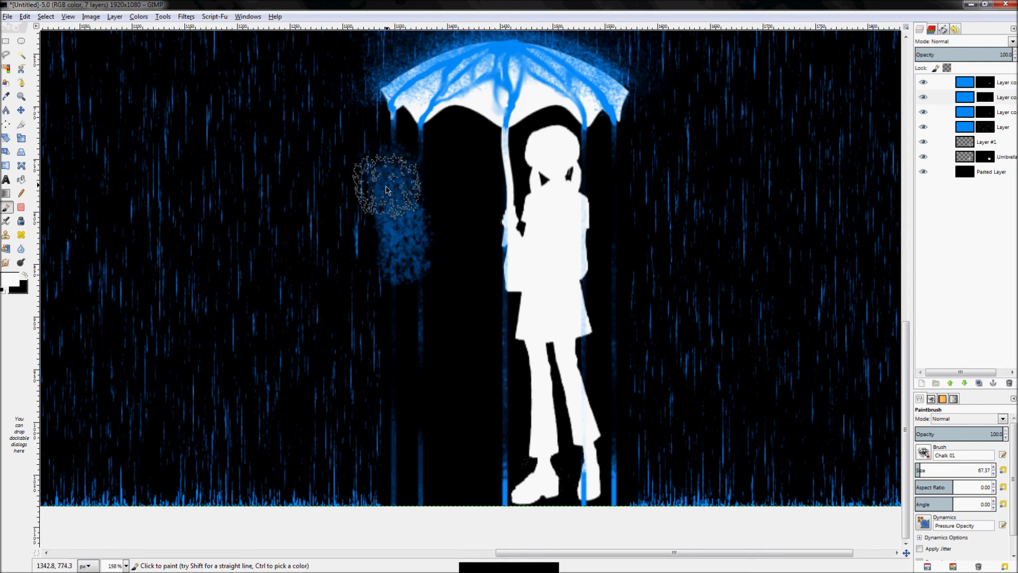
key("ctrl+z")
key("ctrl+z")
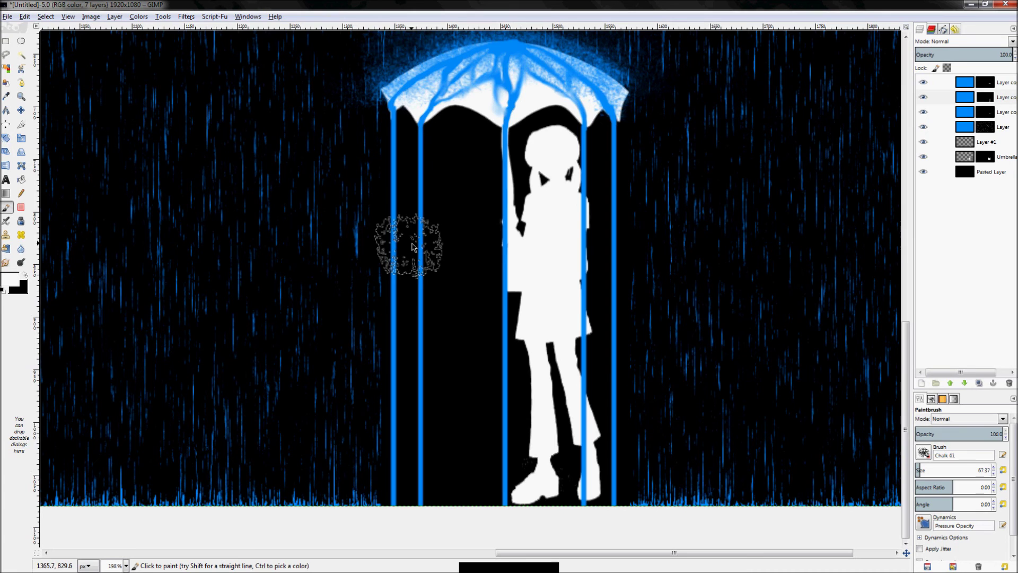
Show the Layer copy #1 mask itself on the canvas.
right_click(988, 102)
left_click(918, 296)
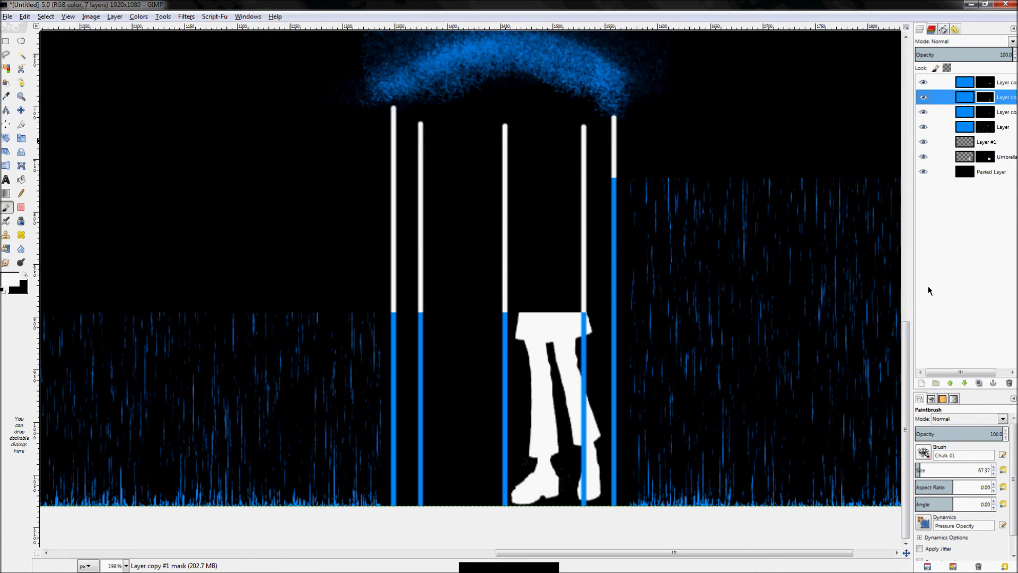
key("z")
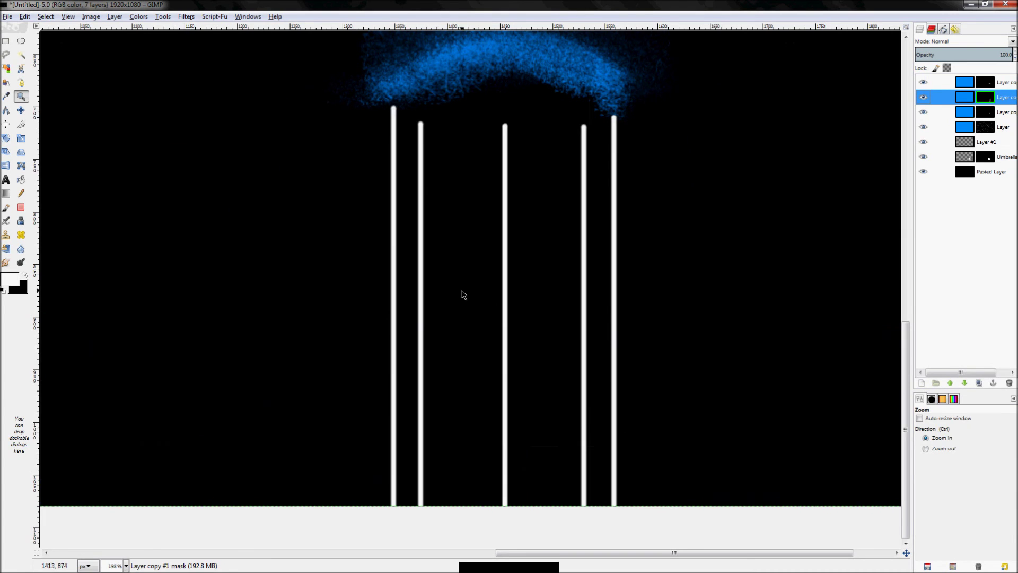
Try fading the two leftmost streams in black on the displayed Layer copy #1 mask with the Chalk 01 brush, and undo it.
key("p")
key("x")
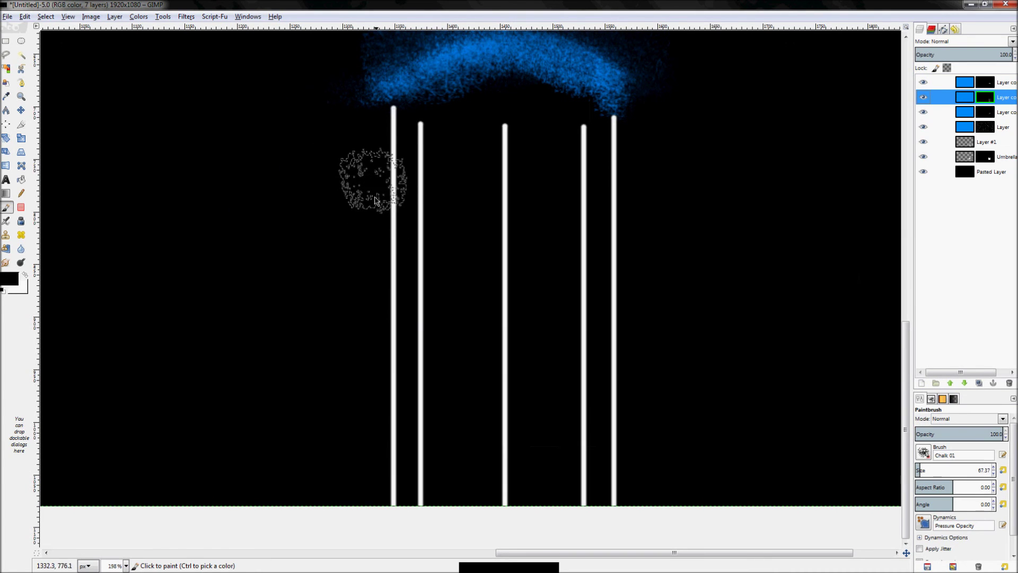
mouse_move(382, 209)
left_mouse_down()
mouse_move(398, 246)
mouse_move(403, 193)
mouse_move(403, 312)
left_mouse_up()
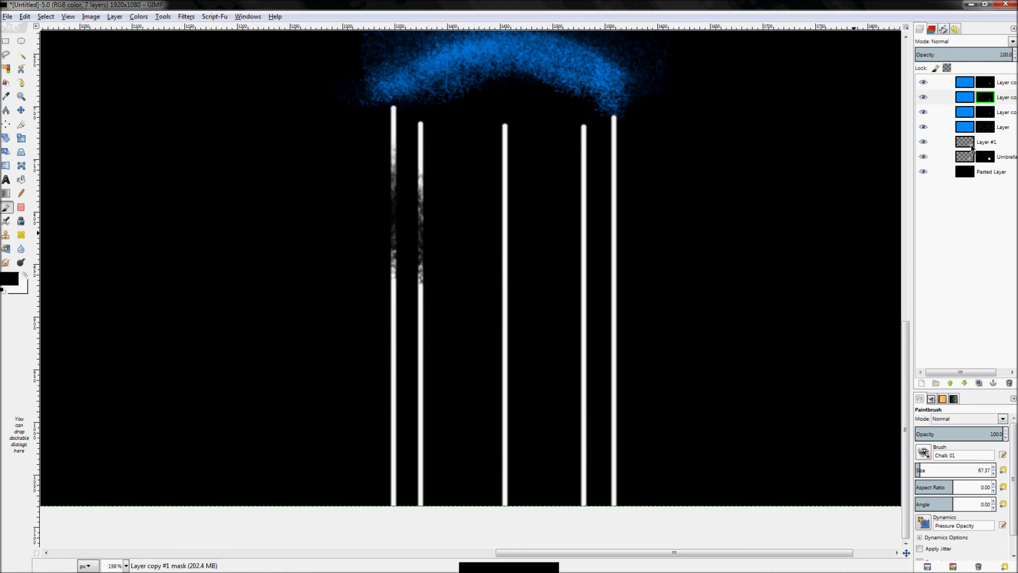
right_click(994, 103)
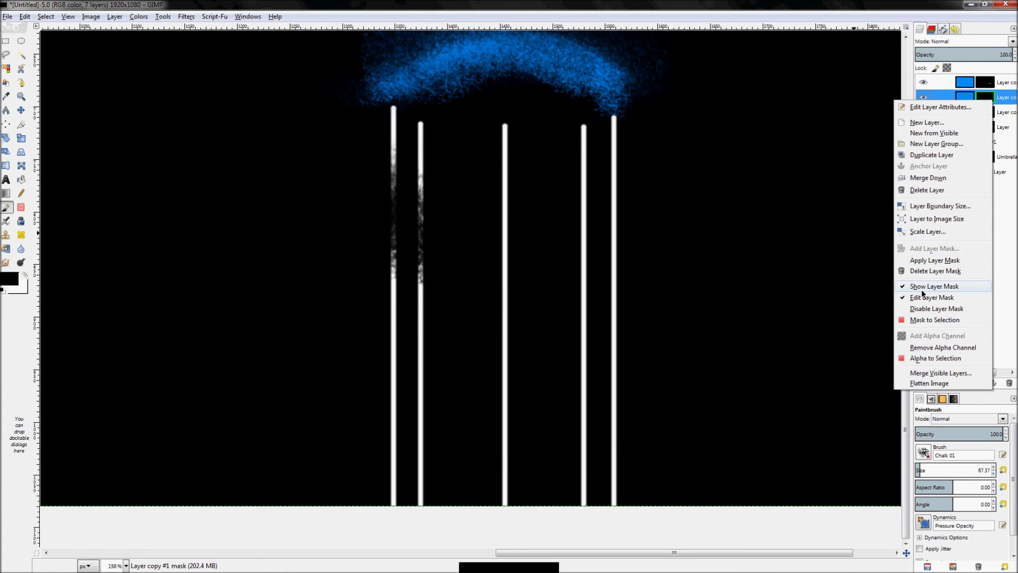
left_click(864, 282)
key("z")
key("x")
key("p")
key("x")
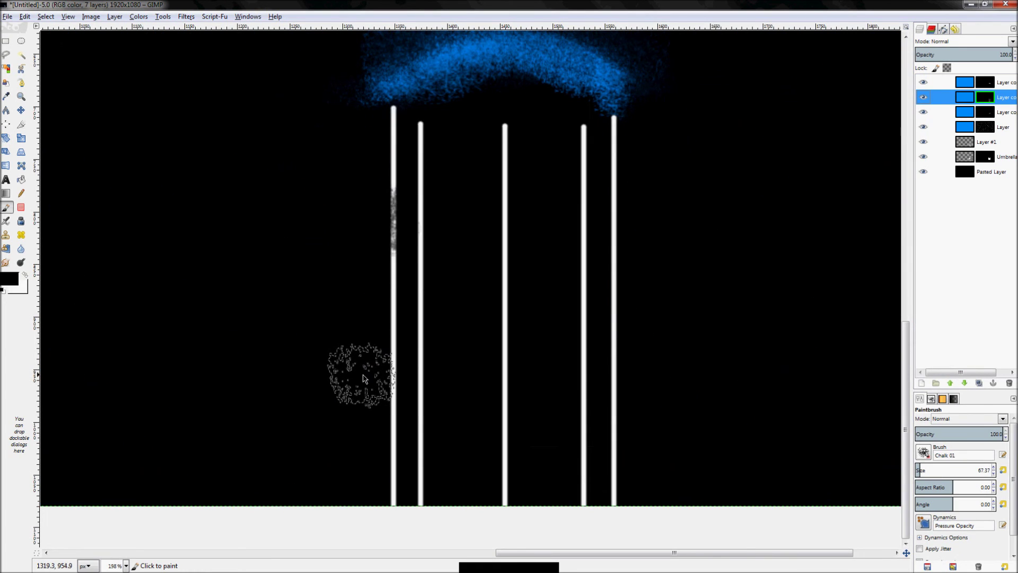
Stop showing the Layer copy #1 mask and fade parts of the vertical streams in black with the Chalk 01 brush at size 48.51.
right_click(989, 98)
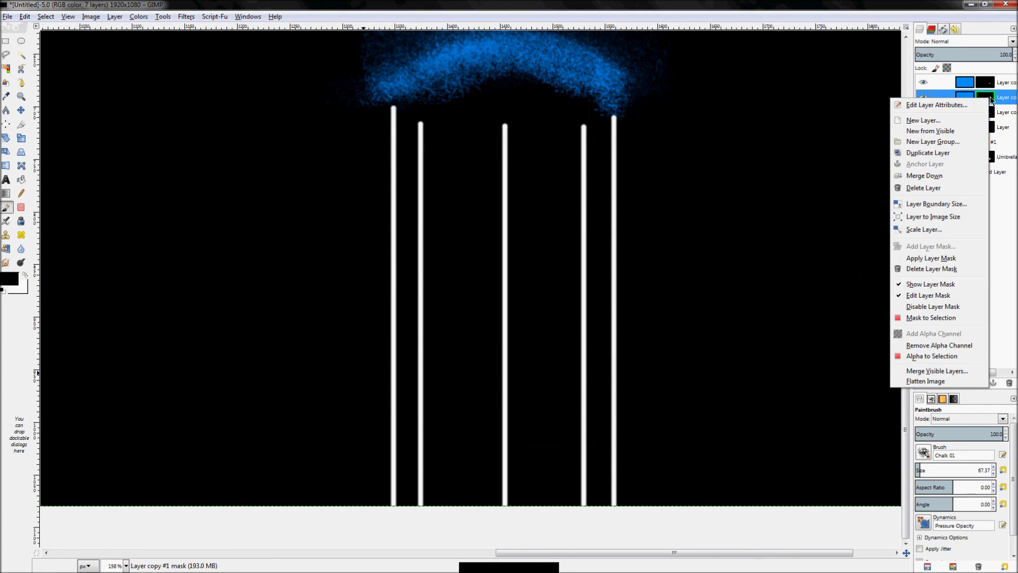
left_click(931, 284)
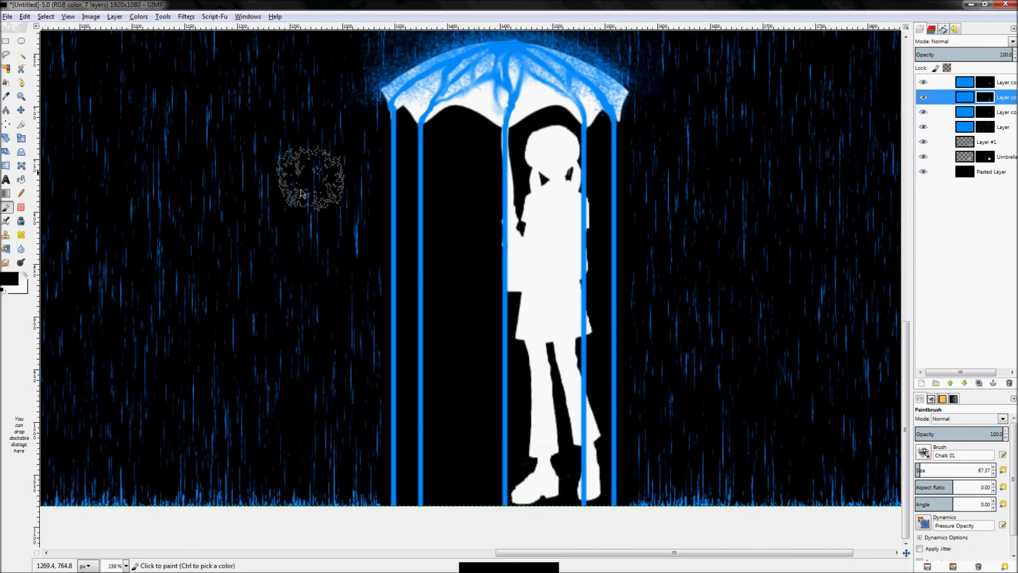
left_click(945, 476)
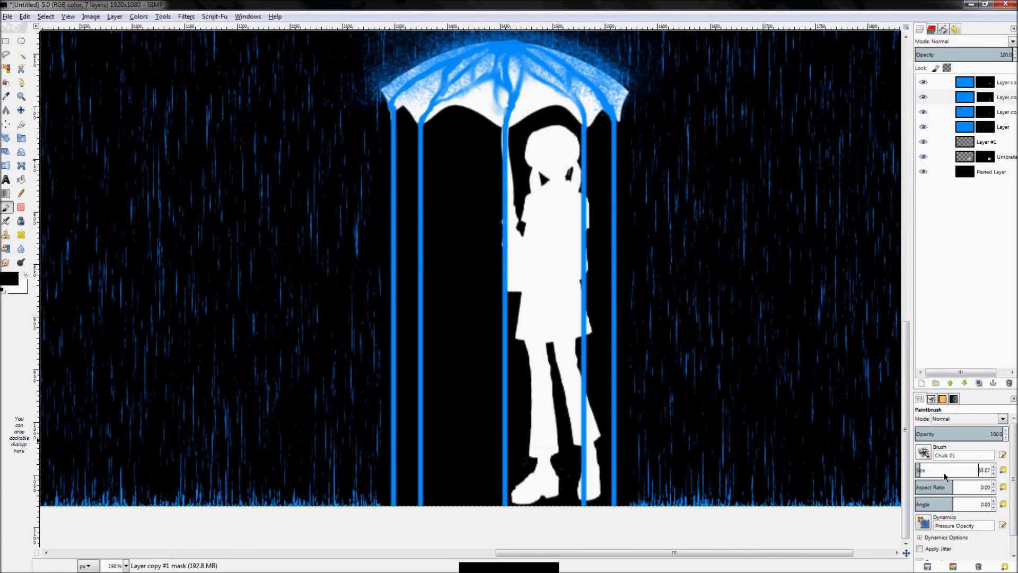
left_click_drag(931, 476, 929, 476)
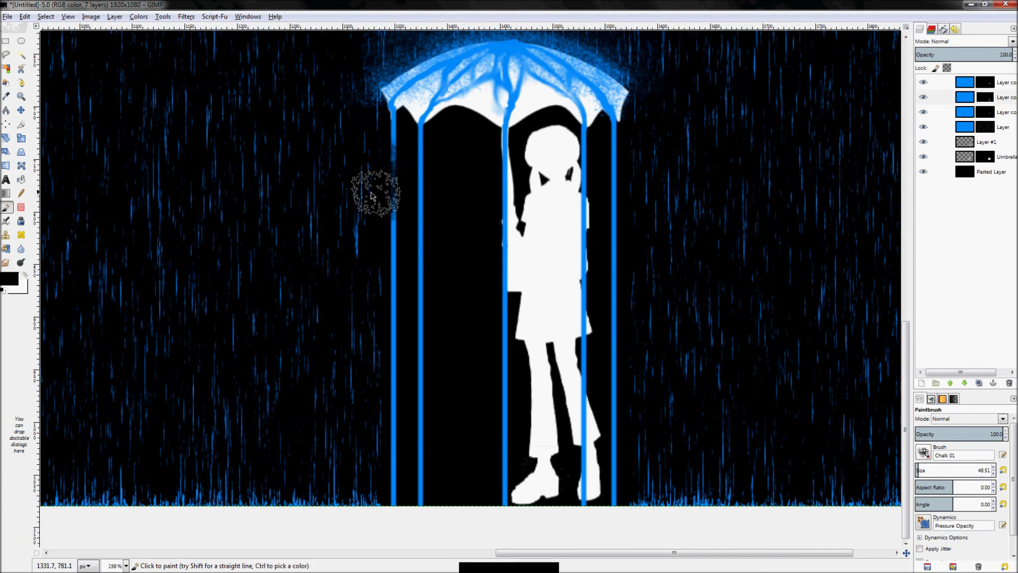
mouse_move(378, 157)
left_mouse_down()
mouse_move(376, 253)
mouse_move(407, 383)
mouse_move(397, 433)
mouse_move(380, 332)
mouse_move(386, 246)
mouse_move(378, 271)
mouse_move(385, 313)
mouse_move(389, 234)
mouse_move(419, 166)
mouse_move(396, 263)
mouse_move(408, 374)
mouse_move(439, 198)
mouse_move(425, 144)
mouse_move(461, 473)
mouse_move(438, 457)
mouse_move(419, 220)
mouse_move(435, 245)
mouse_move(546, 211)
mouse_move(490, 139)
mouse_move(525, 239)
mouse_move(542, 398)
mouse_move(520, 457)
mouse_move(502, 351)
mouse_move(508, 475)
mouse_move(587, 275)
mouse_move(576, 301)
mouse_move(587, 421)
mouse_move(556, 160)
mouse_move(574, 172)
mouse_move(589, 217)
mouse_move(630, 272)
mouse_move(621, 157)
mouse_move(631, 217)
mouse_move(619, 428)
mouse_move(634, 479)
mouse_move(626, 485)
mouse_move(656, 311)
left_mouse_up()
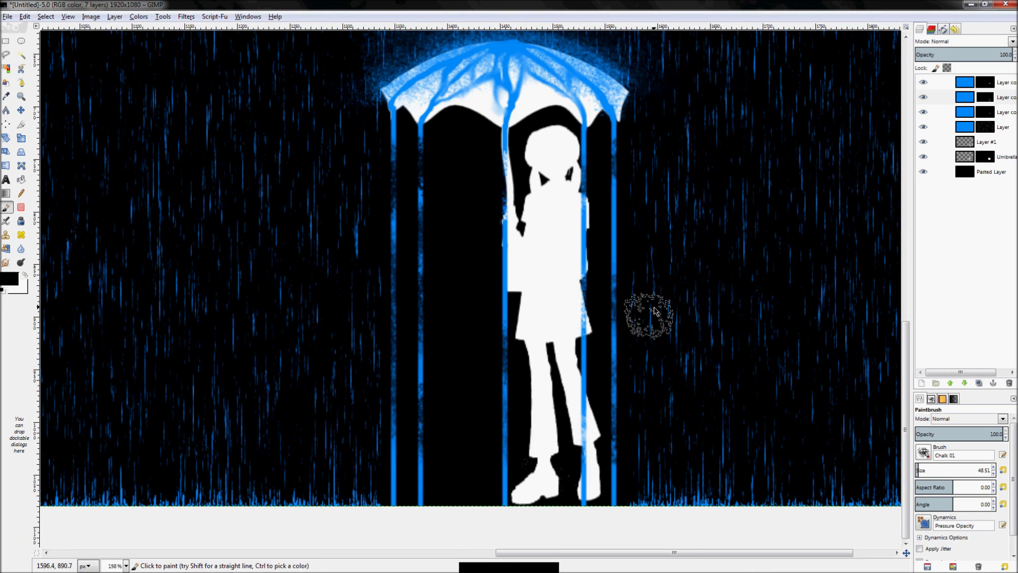
Fade the lower ends of the two leftmost streams in black on the Layer copy #1 mask with the Chalk 01 brush.
key("z")
key("shift+ctrl+j")
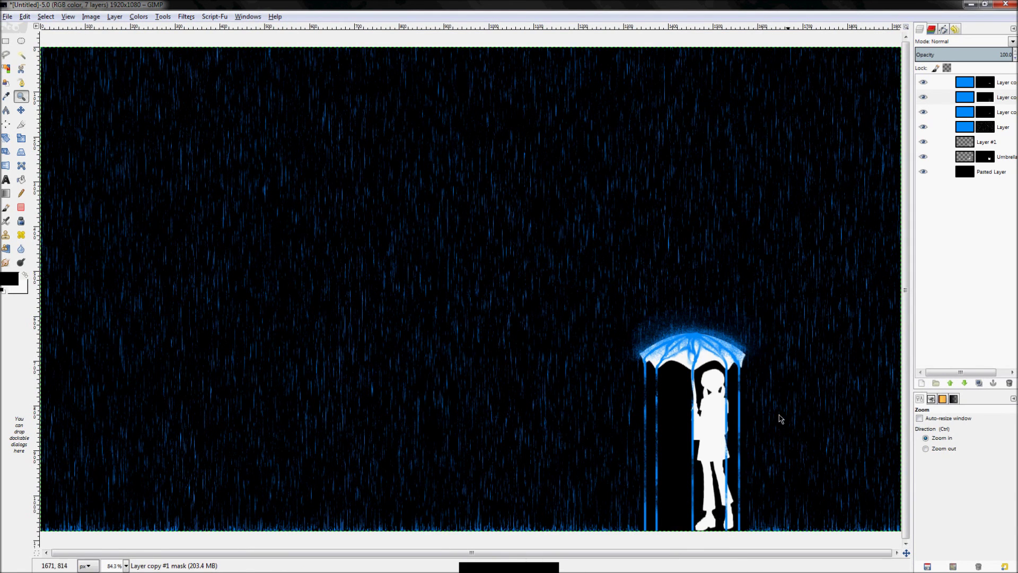
key("p")
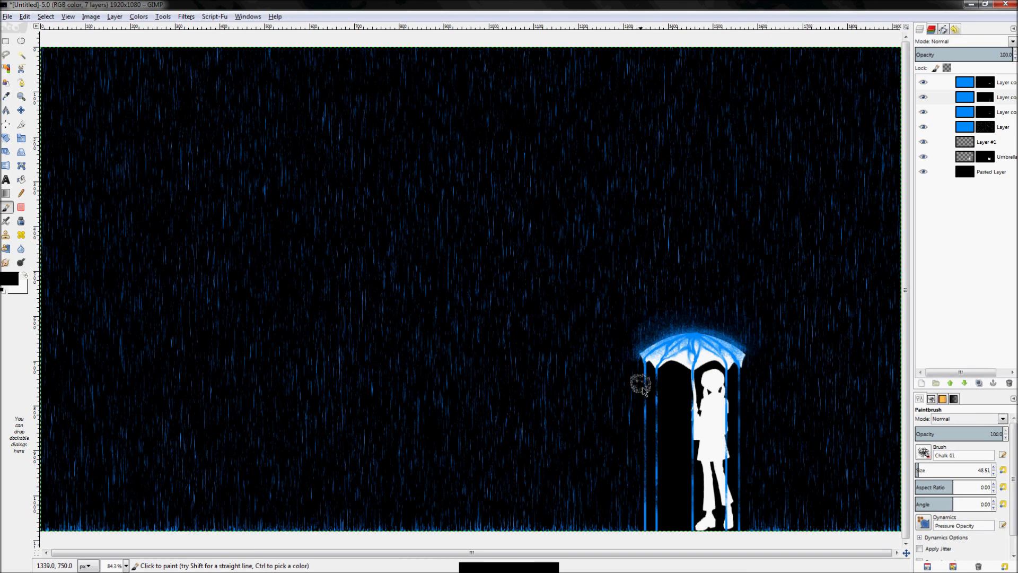
left_click_drag(643, 517, 659, 520)
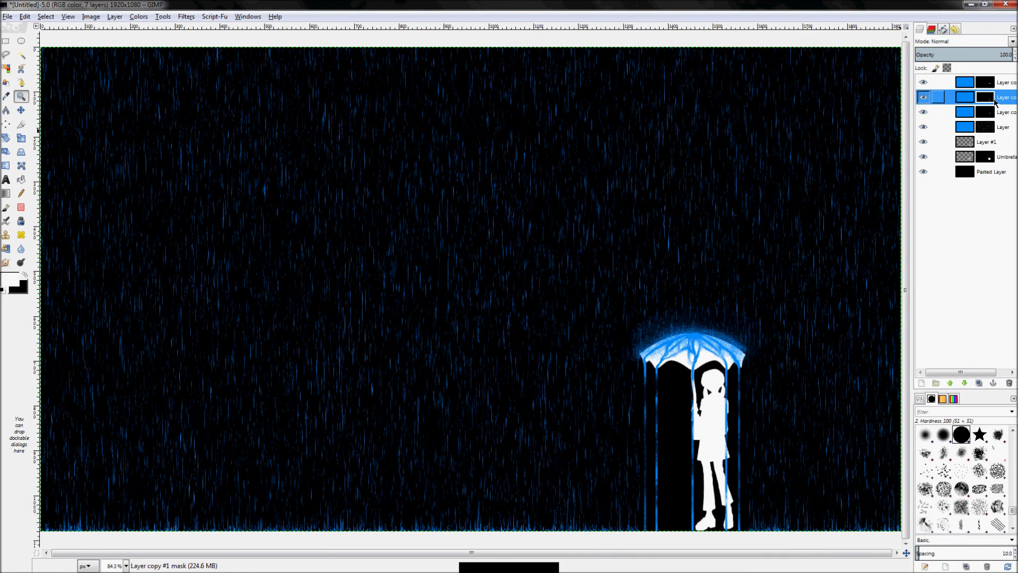
Duplicate Layer copy #1 and replace the duplicate's mask with a new black layer mask.
right_click(1011, 99)
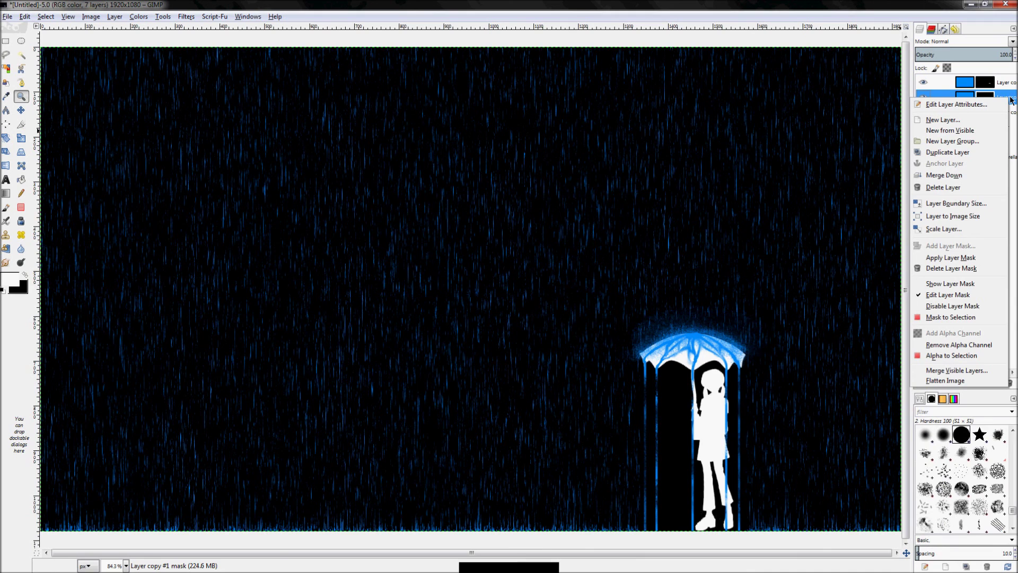
left_click(949, 152)
right_click(982, 100)
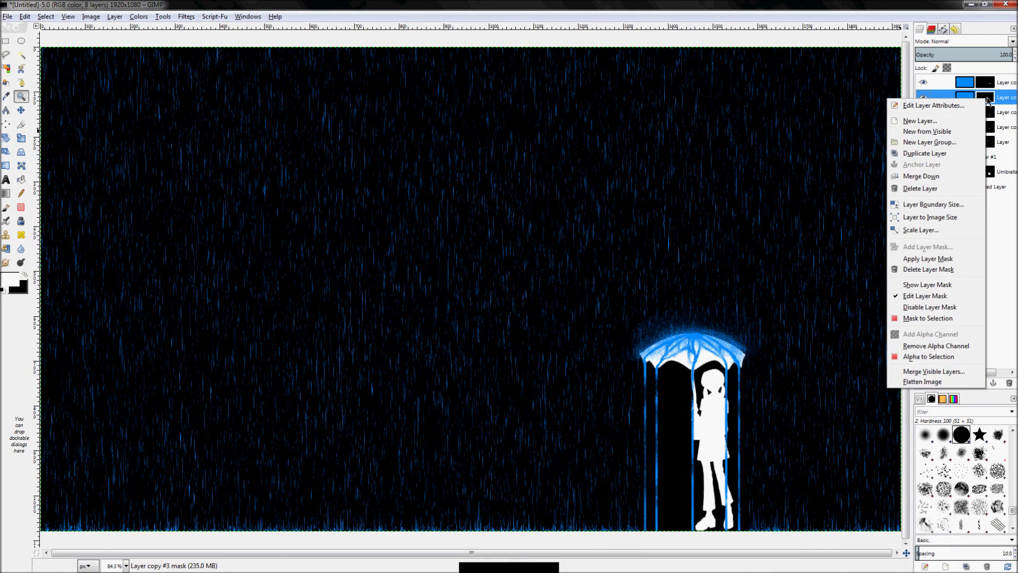
left_click(912, 269)
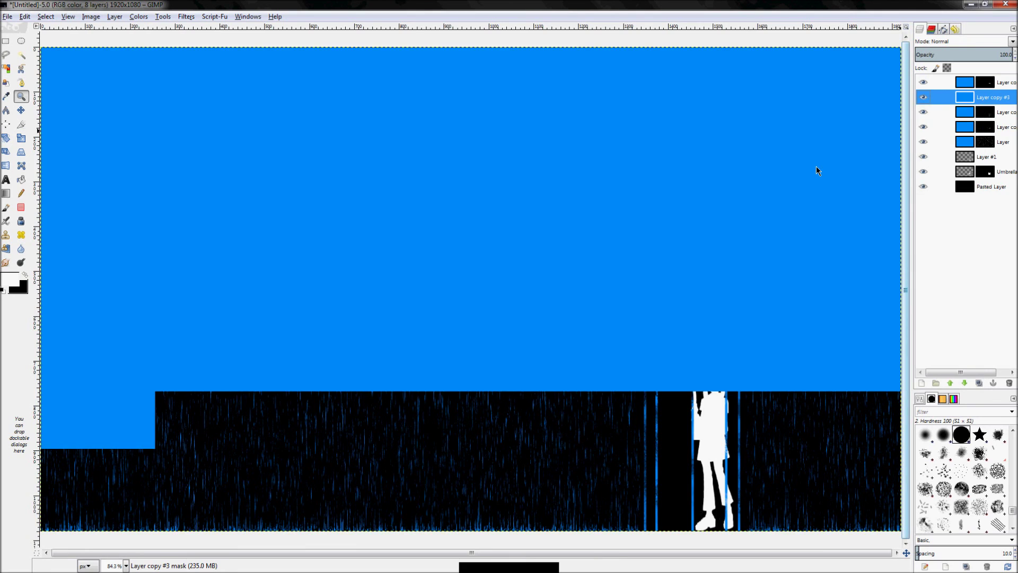
right_click(972, 98)
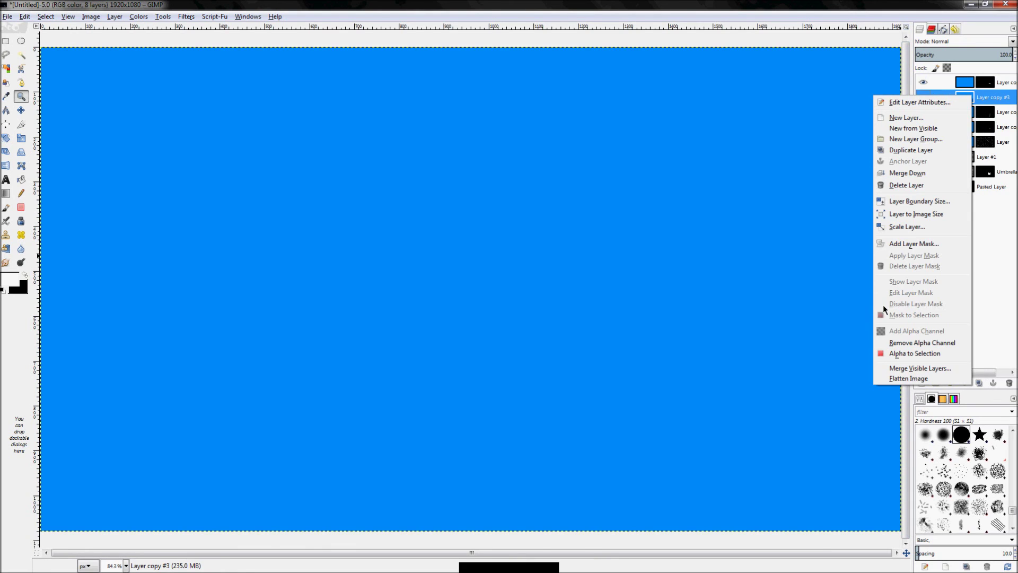
left_click(913, 244)
key("Return")
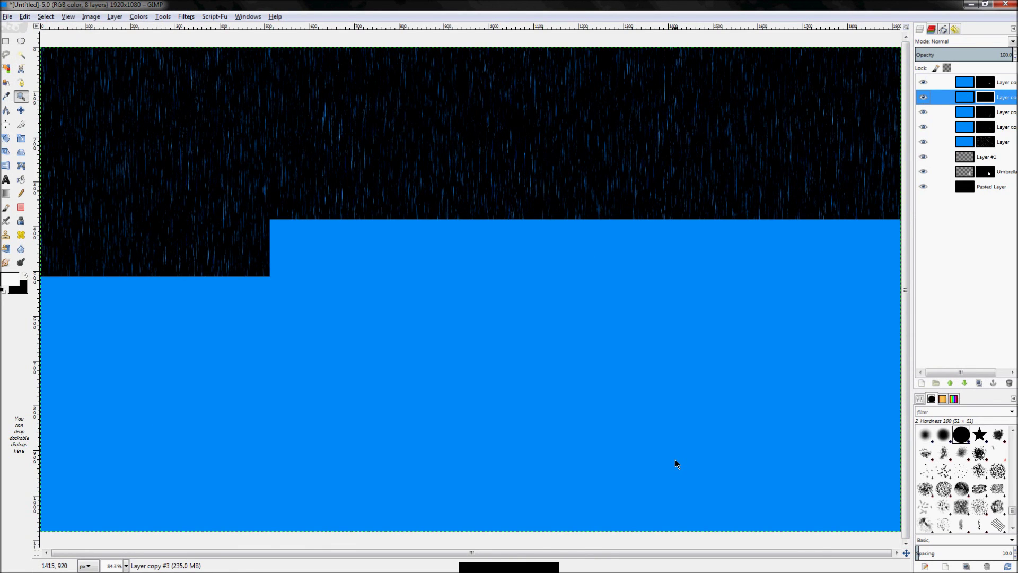
Paint rounded splashes in white at the foot of all five streams on the Layer copy #3 mask with the Oils 01 brush.
left_click_drag(585, 474, 769, 553)
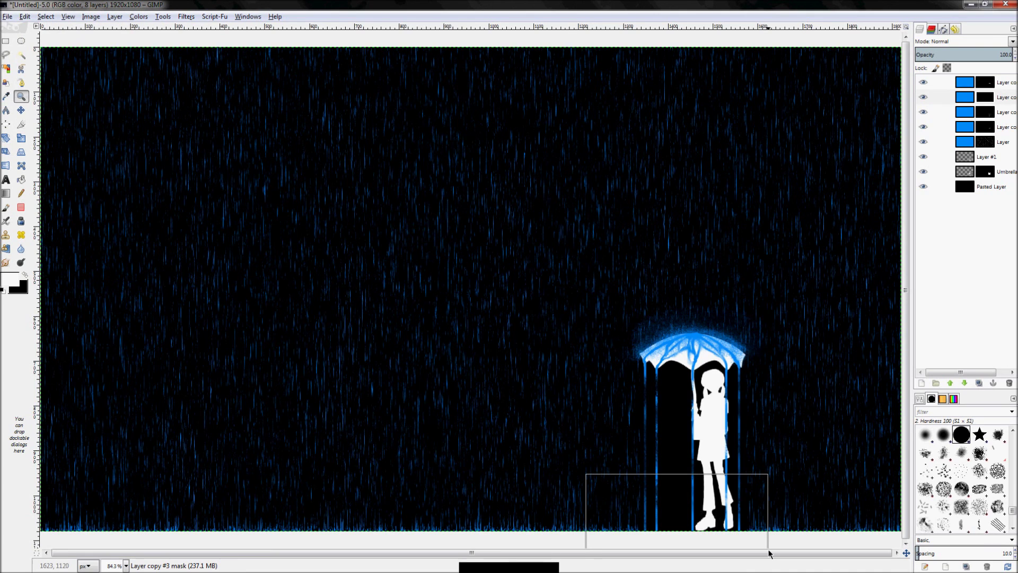
left_click_drag(769, 553, 769, 553)
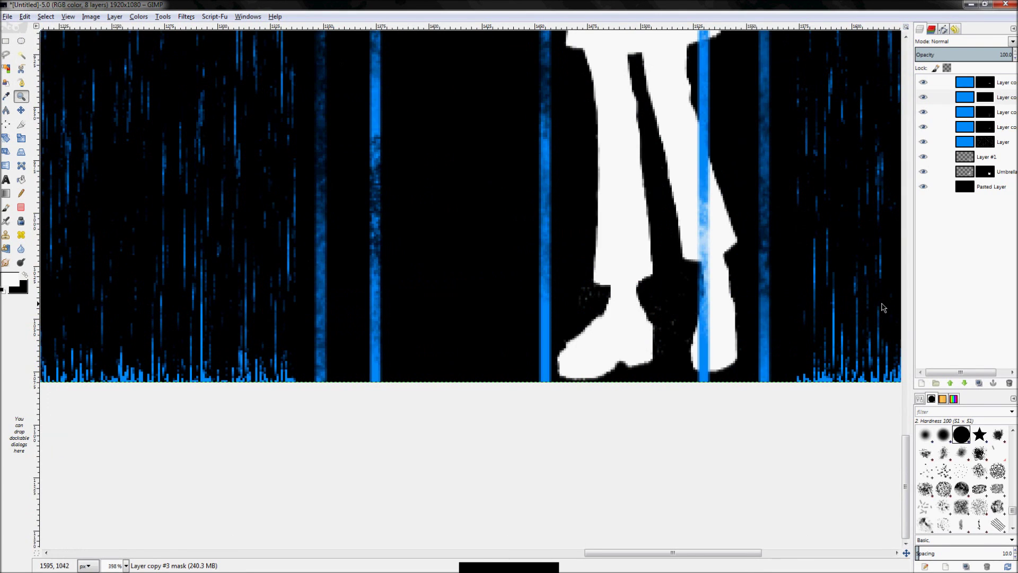
key("x")
key("p")
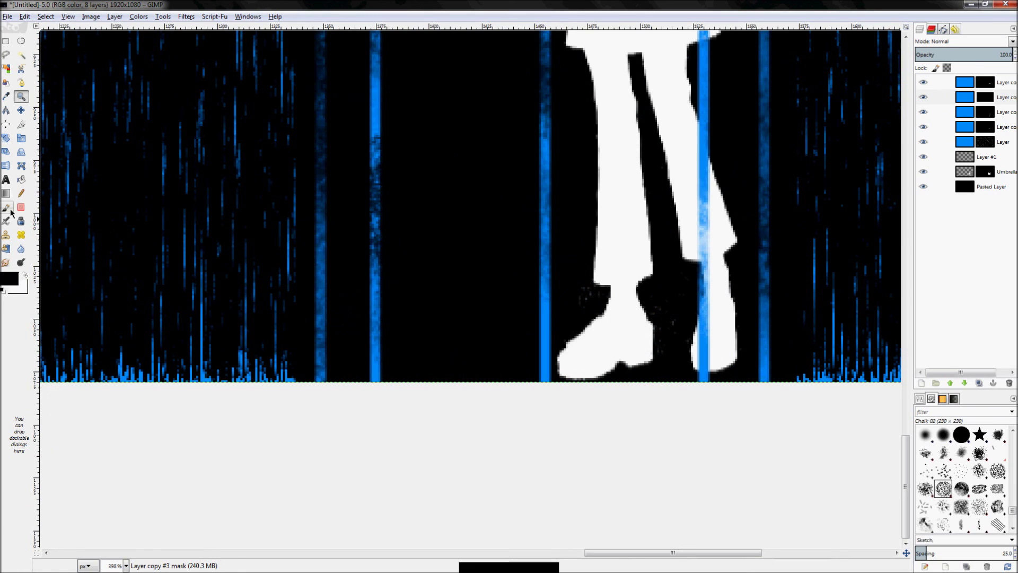
left_click(6, 209)
scroll(1012, 512, "down", 2)
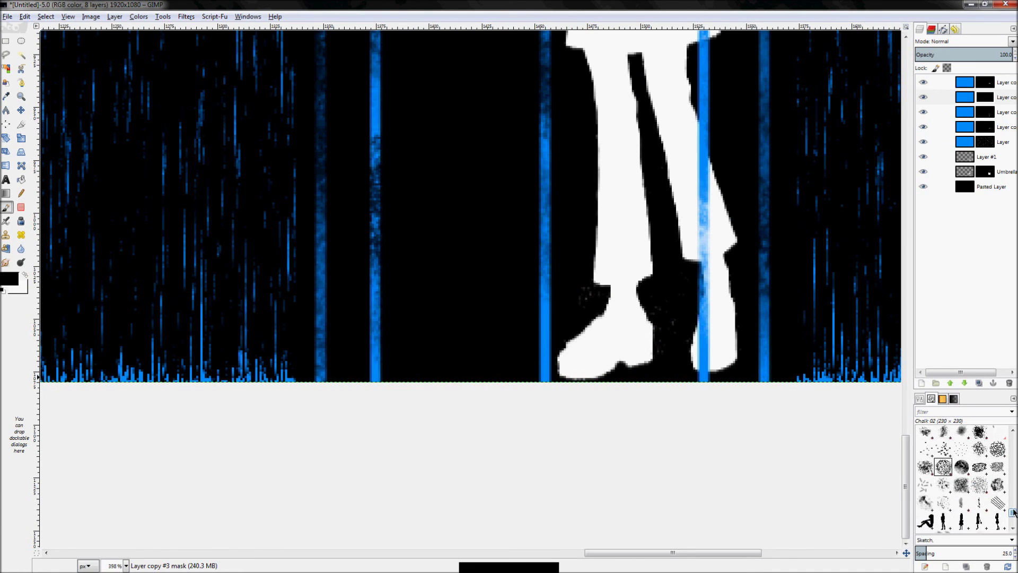
scroll(997, 509, "up", 5)
scroll(986, 506, "down", 5)
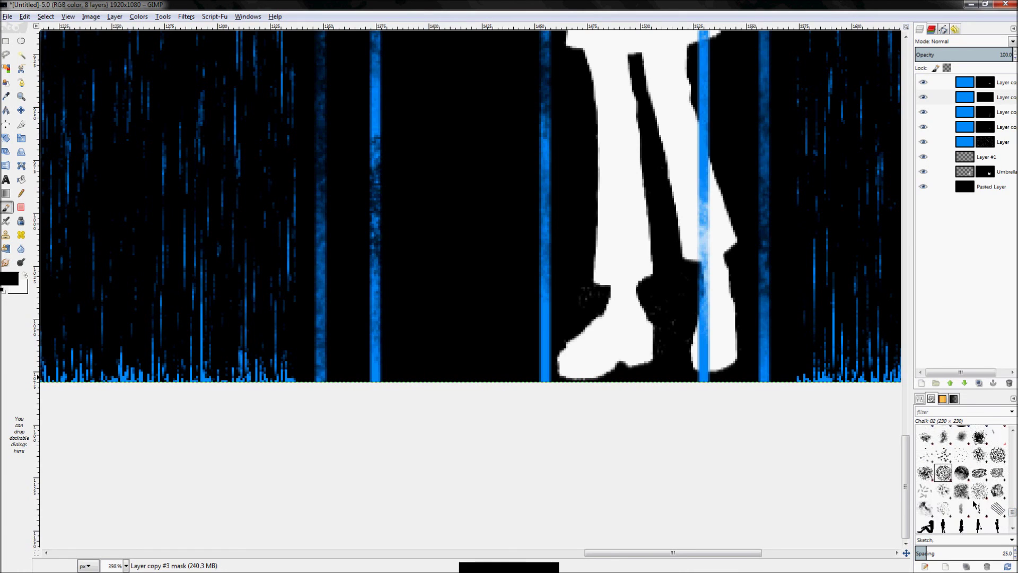
left_click(1000, 491)
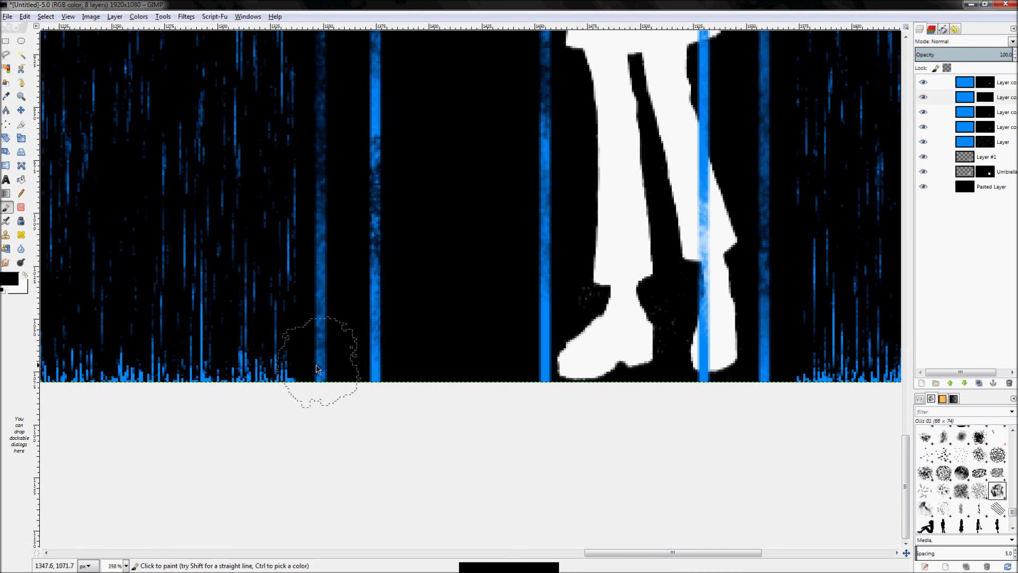
key("x")
left_click_drag(320, 364, 365, 370)
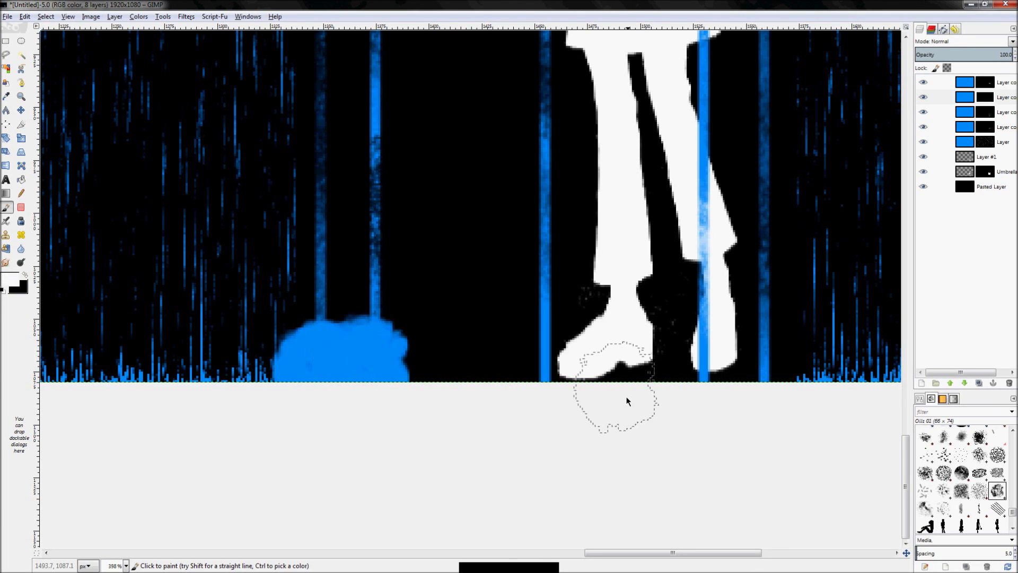
left_click(554, 379)
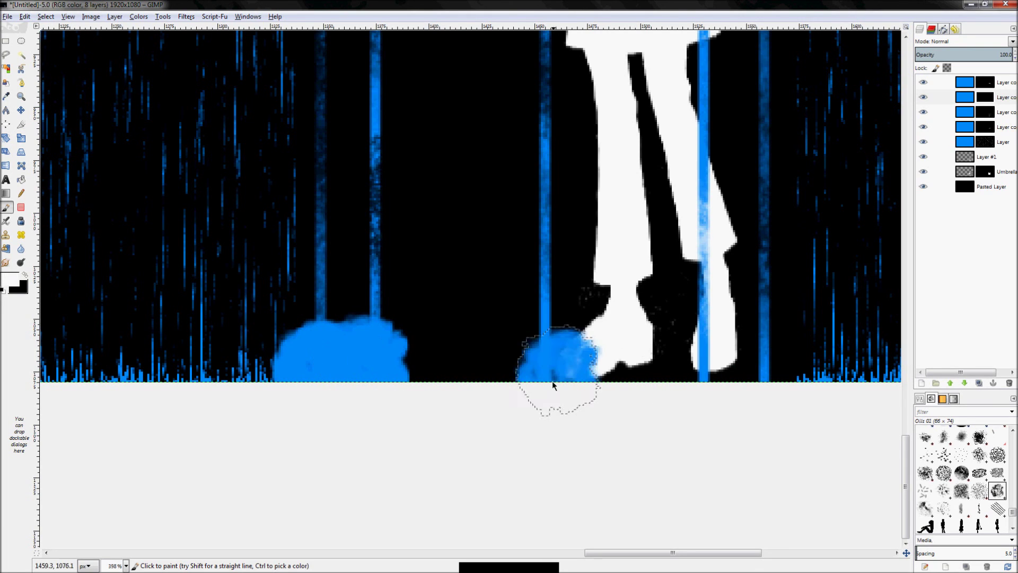
left_click(709, 373)
left_click(772, 353)
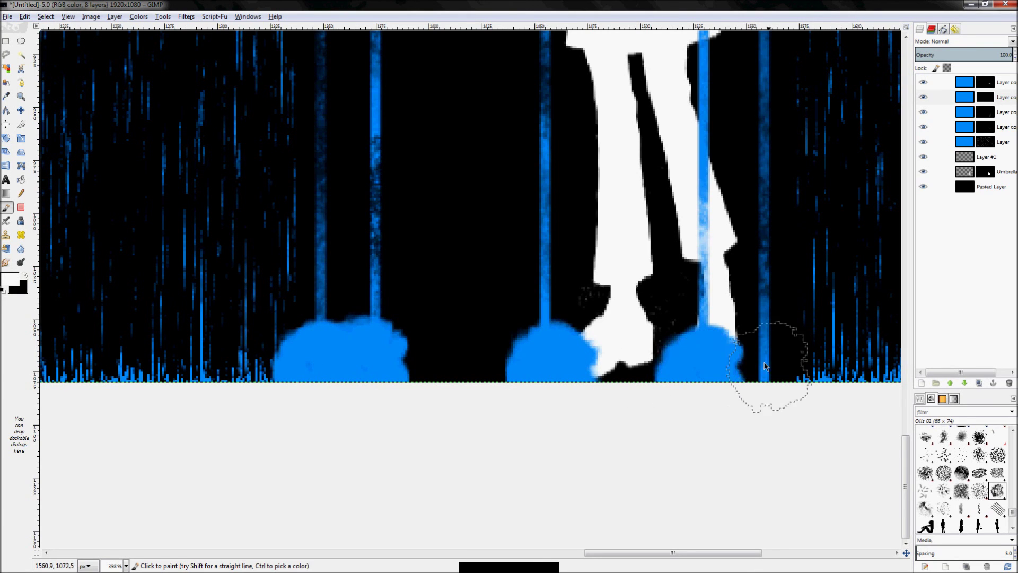
Break up the upper parts of the splashes in black with the Cell 02 brush.
left_click(999, 459)
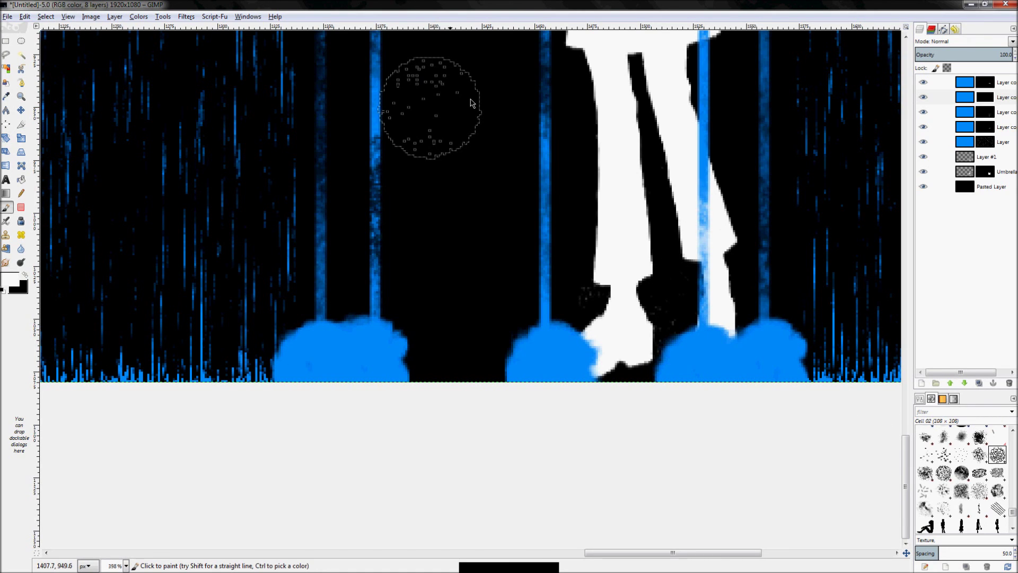
key("x")
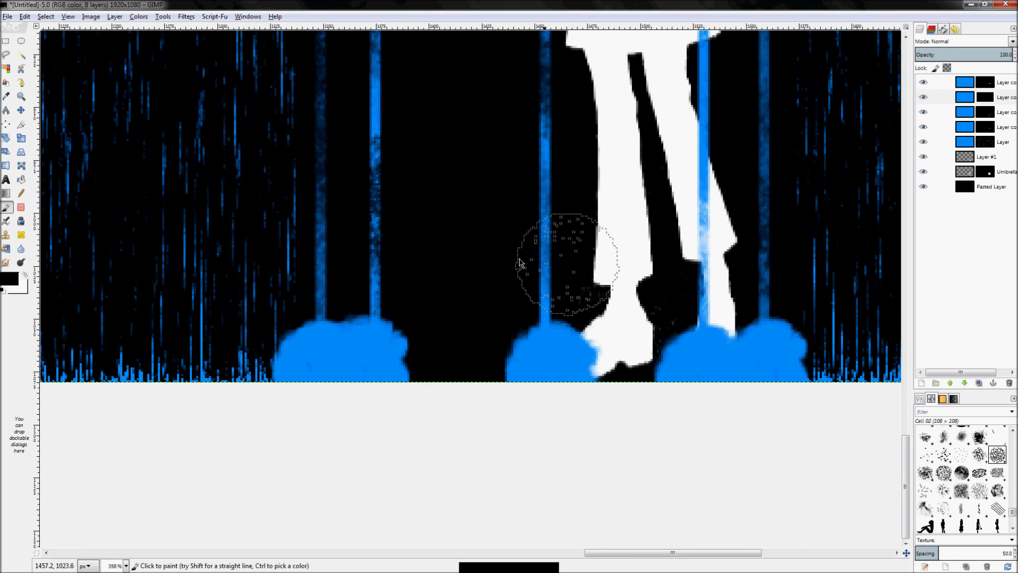
mouse_move(789, 306)
left_mouse_down()
mouse_move(690, 329)
mouse_move(637, 313)
mouse_move(488, 318)
mouse_move(547, 340)
mouse_move(330, 341)
mouse_move(357, 323)
left_mouse_up()
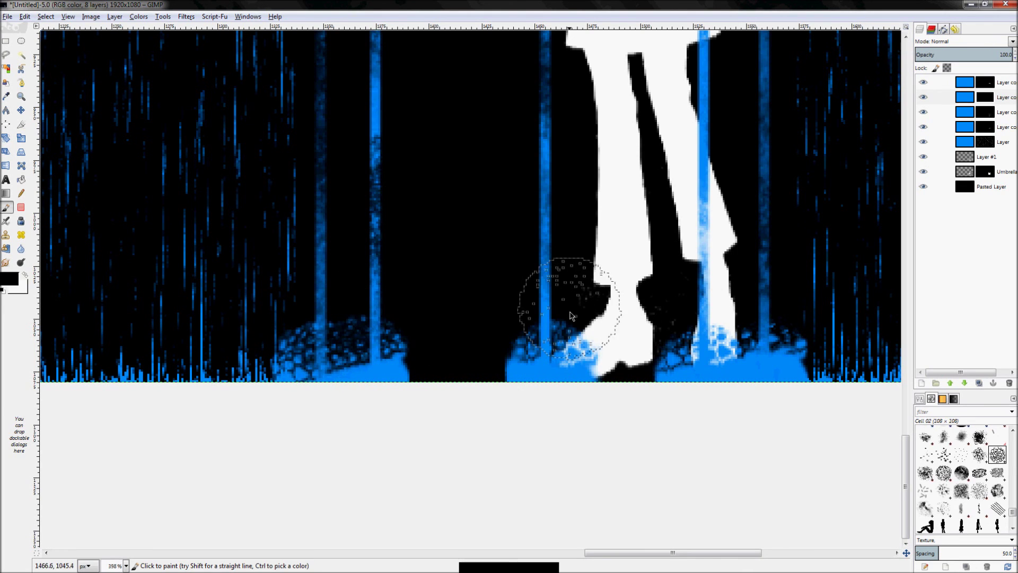
Soften the splashes into a misty blue spray around the stream feet with the Chalk 02 brush.
key("x")
left_click(943, 472)
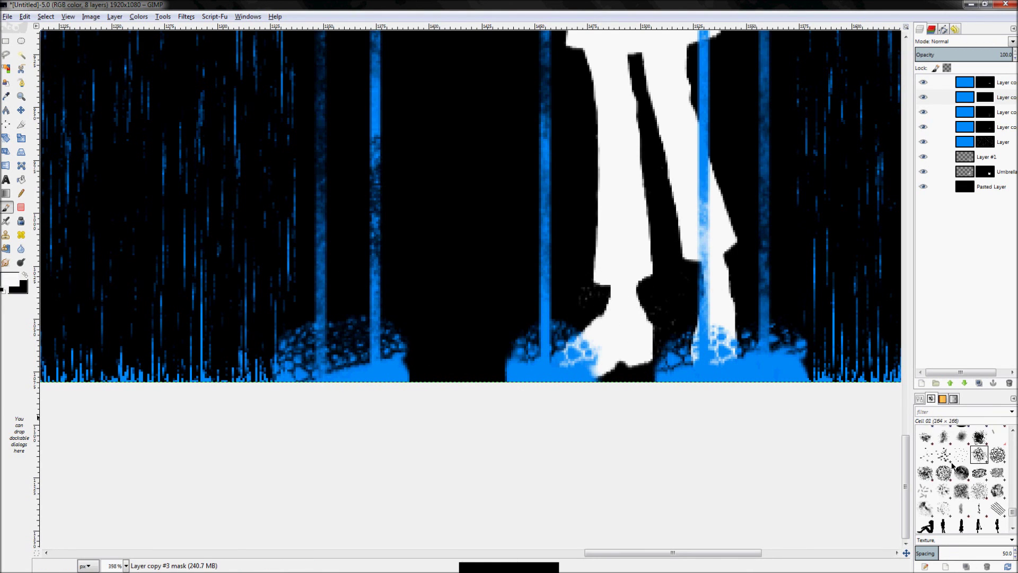
mouse_move(797, 297)
left_mouse_down()
mouse_move(666, 329)
mouse_move(722, 318)
mouse_move(656, 343)
mouse_move(772, 311)
mouse_move(658, 354)
mouse_move(553, 343)
mouse_move(542, 319)
mouse_move(592, 355)
mouse_move(501, 355)
mouse_move(599, 321)
mouse_move(501, 341)
mouse_move(515, 336)
mouse_move(371, 336)
mouse_move(357, 327)
mouse_move(260, 360)
mouse_move(340, 307)
mouse_move(316, 327)
mouse_move(389, 331)
mouse_move(441, 376)
mouse_move(231, 378)
mouse_move(235, 332)
mouse_move(369, 269)
mouse_move(331, 285)
mouse_move(430, 284)
mouse_move(478, 351)
mouse_move(382, 272)
mouse_move(352, 302)
mouse_move(400, 307)
mouse_move(280, 354)
mouse_move(437, 300)
mouse_move(273, 368)
mouse_move(310, 281)
mouse_move(469, 284)
mouse_move(232, 336)
mouse_move(276, 284)
mouse_move(401, 251)
mouse_move(478, 312)
mouse_move(419, 269)
mouse_move(491, 345)
mouse_move(609, 300)
mouse_move(639, 343)
mouse_move(526, 298)
mouse_move(485, 318)
mouse_move(574, 261)
mouse_move(517, 284)
mouse_move(542, 272)
mouse_move(594, 268)
mouse_move(581, 246)
mouse_move(630, 270)
mouse_move(633, 316)
mouse_move(807, 306)
mouse_move(835, 349)
mouse_move(786, 316)
mouse_move(672, 325)
mouse_move(763, 271)
mouse_move(863, 320)
mouse_move(873, 363)
mouse_move(785, 258)
mouse_move(706, 270)
mouse_move(654, 319)
mouse_move(800, 269)
mouse_move(861, 315)
mouse_move(881, 349)
mouse_move(864, 308)
mouse_move(781, 249)
left_mouse_up()
key("x")
key("z")
key("ctrl+shift+j")
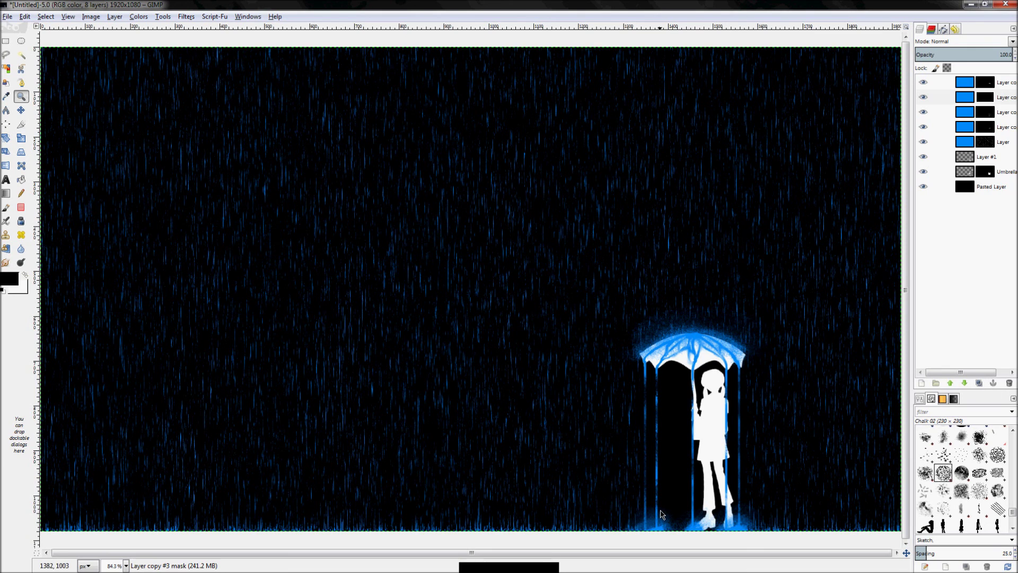
Fill in the splash at the foot of the leftmost stream in white with the Chalk 02 brush.
left_click_drag(608, 521, 663, 539)
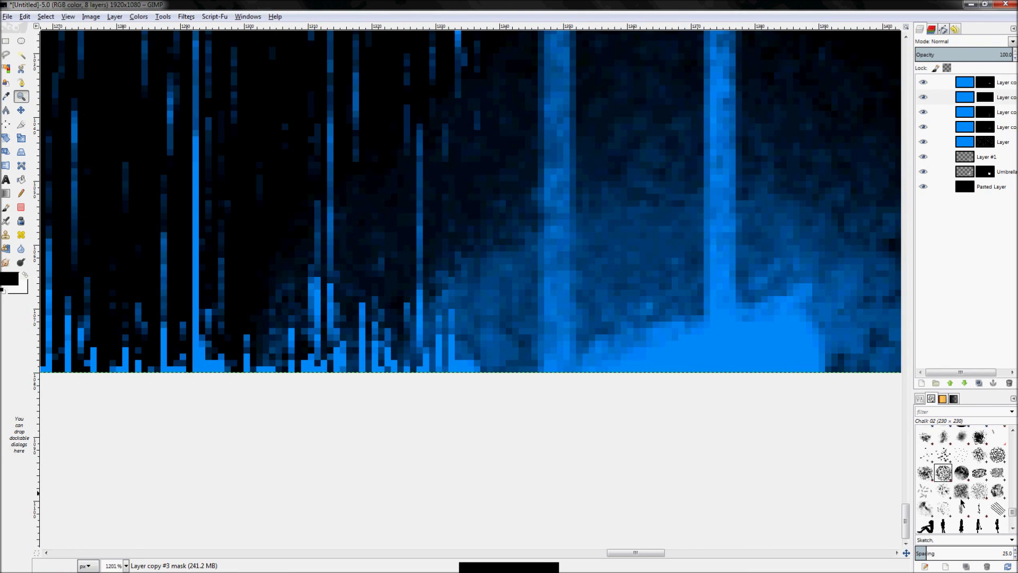
key("p")
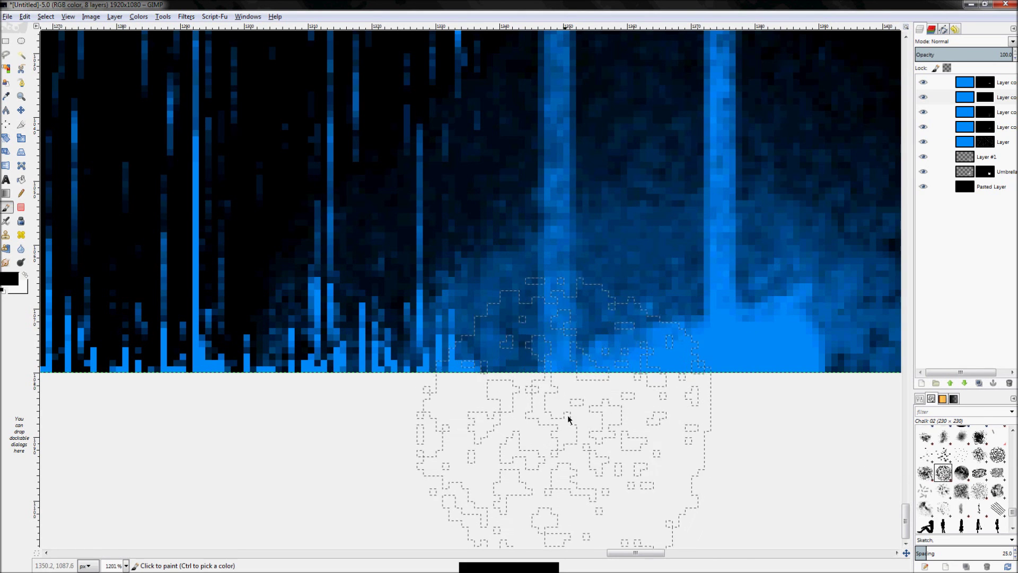
key("x")
left_click_drag(563, 424, 568, 444)
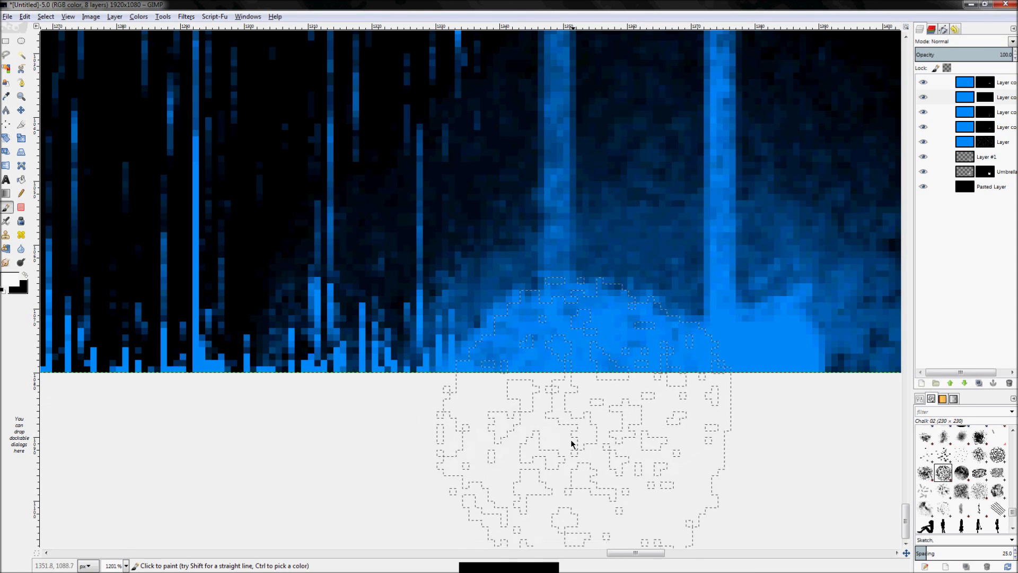
key("z")
key("shift+ctrl+j")
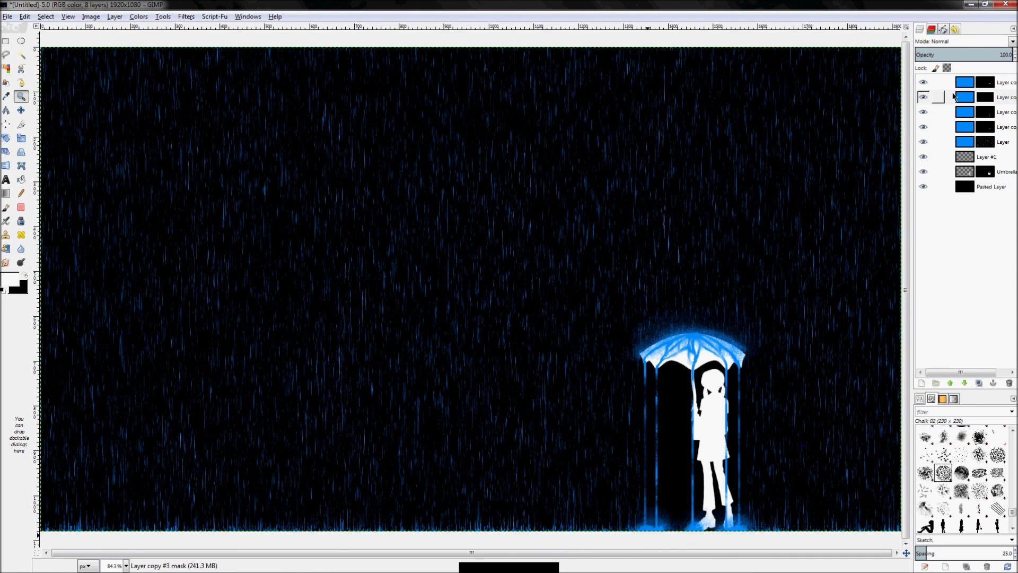
Go through the blue layers from Layer copy #3 down to Layer, and select the topmost Layer copy #2.
key("p")
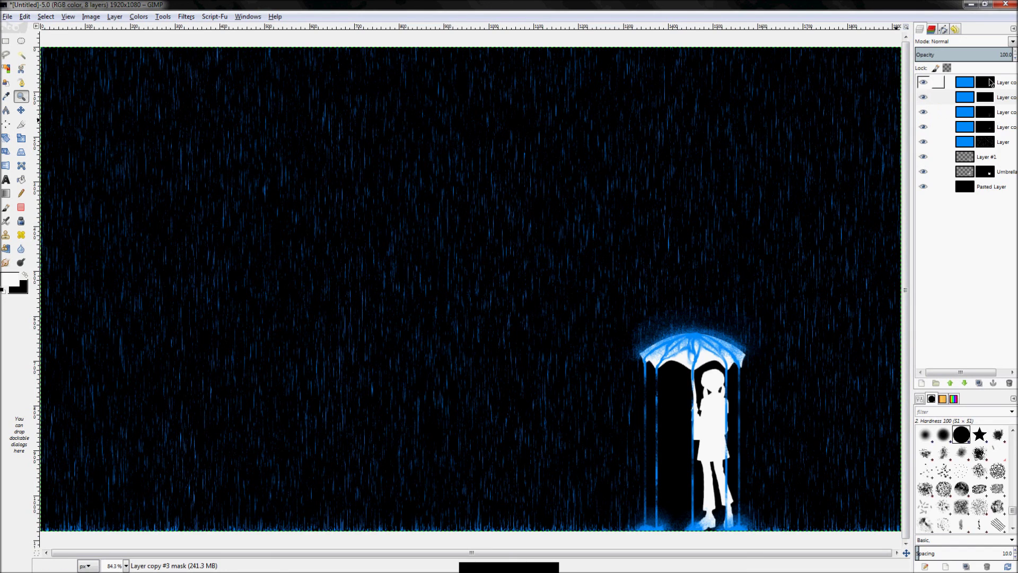
left_click(957, 98)
left_click(966, 114)
left_click(968, 126)
left_click(967, 142)
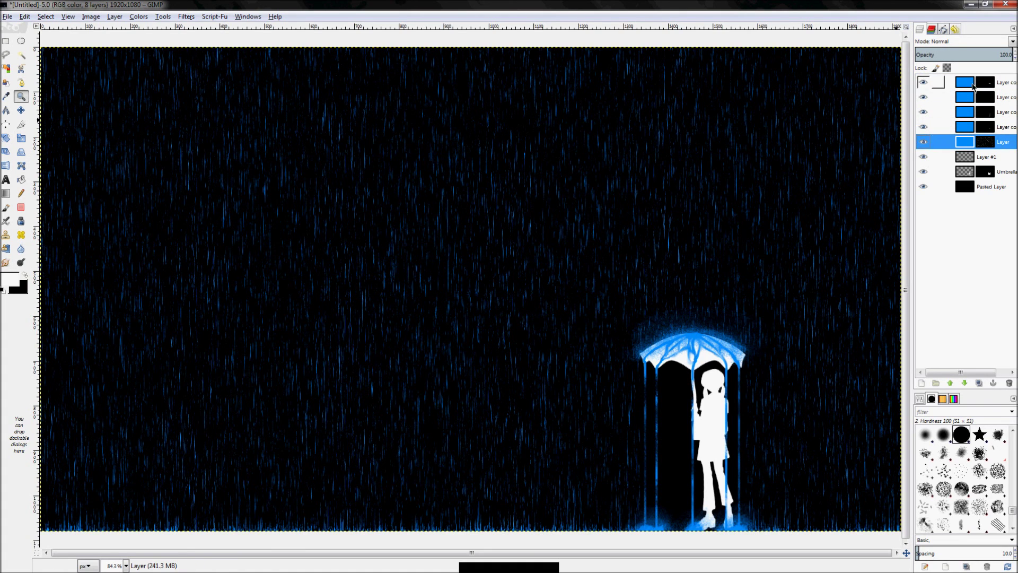
left_click(972, 84)
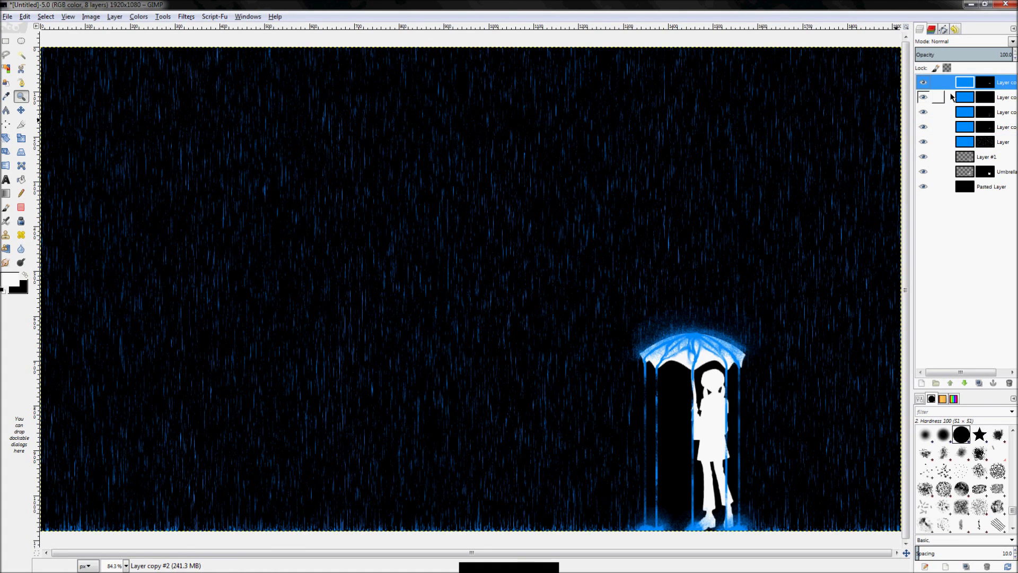